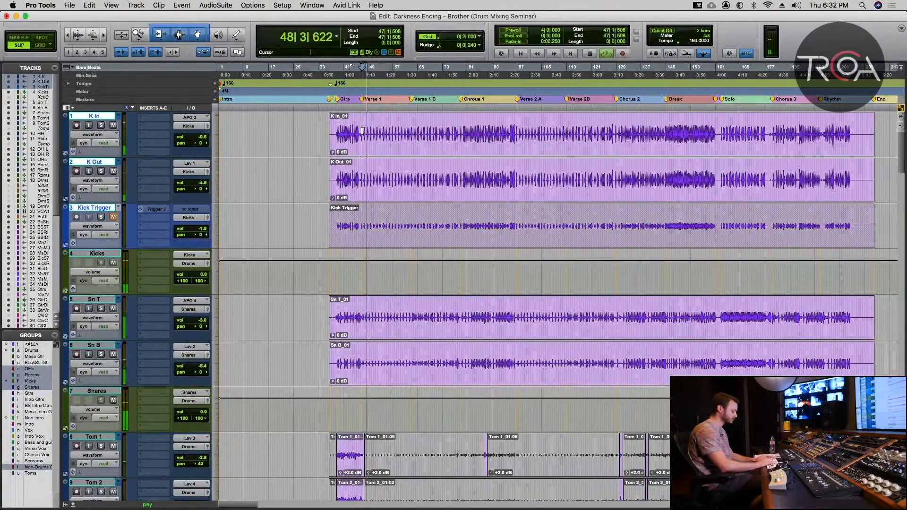
# Show the mixer and toggle the Non-Drums VCA mute to compare the full mix with the drums alone.
pyautogui.press('super+equal')
pyautogui.hscroll(10, 472, 223)
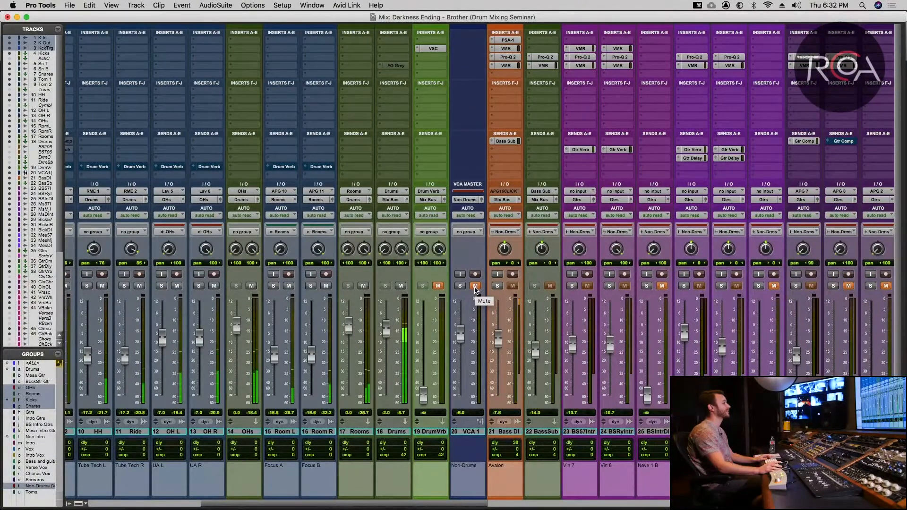
pyautogui.click(475, 286)
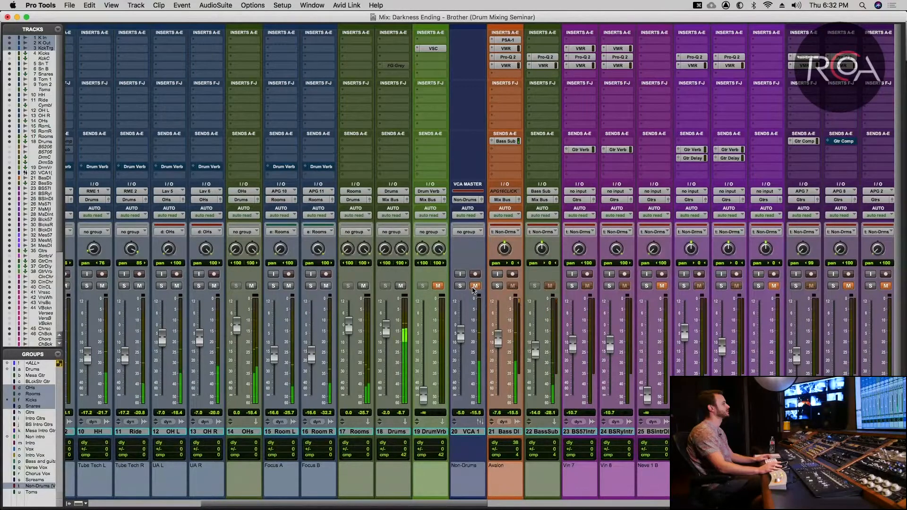
pyautogui.hscroll(-10, 427, 290)
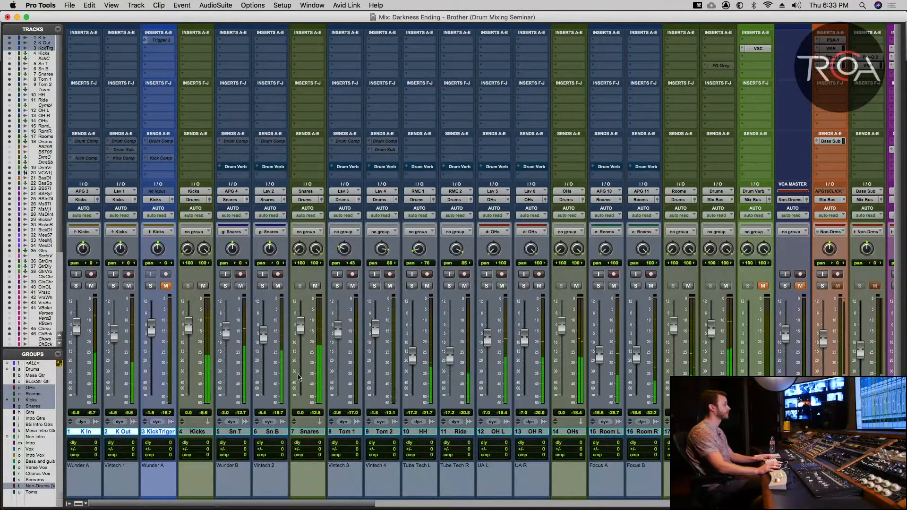
# Solo K In and K Out one at a time to audition each kick microphone, clearing the solo after each.
pyautogui.press('space')
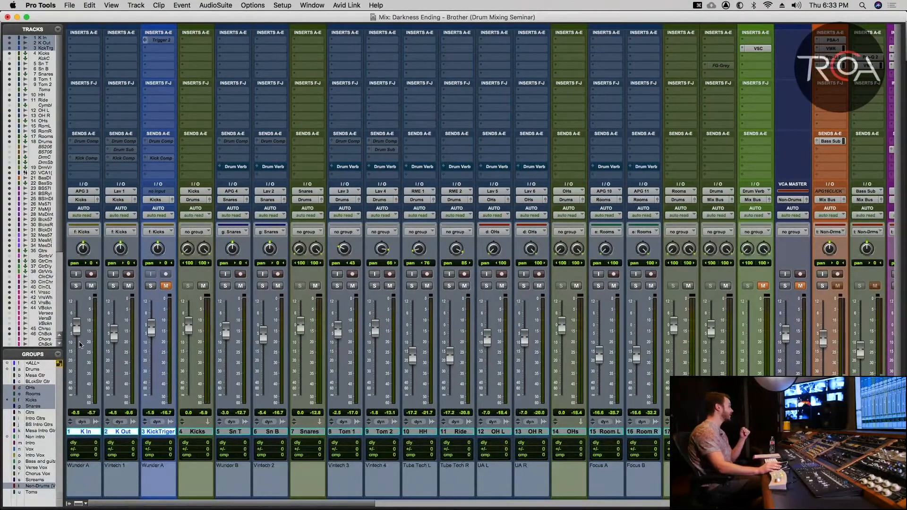
pyautogui.click(76, 287)
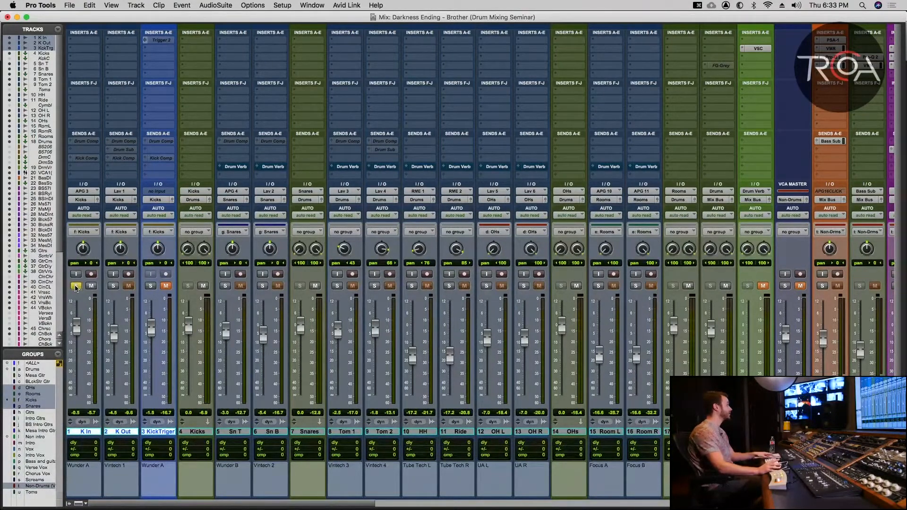
pyautogui.press('space')
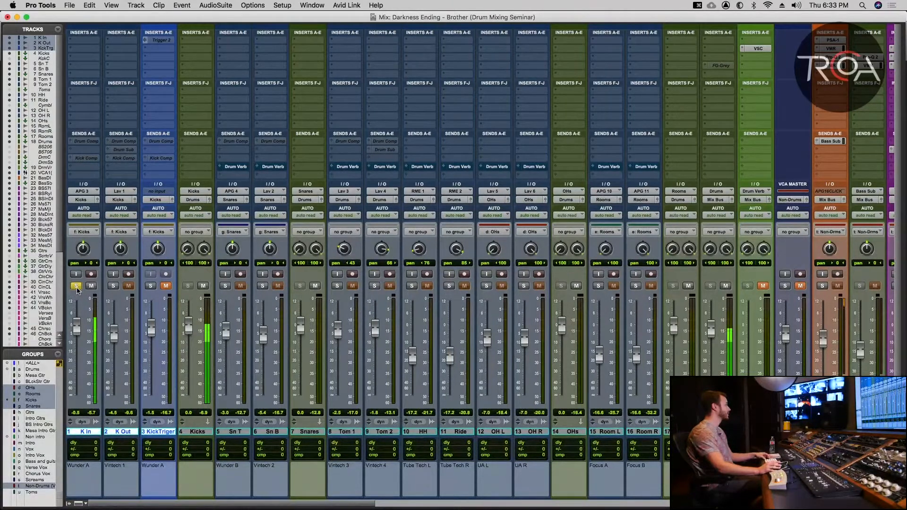
pyautogui.click(76, 286)
pyautogui.click(113, 286)
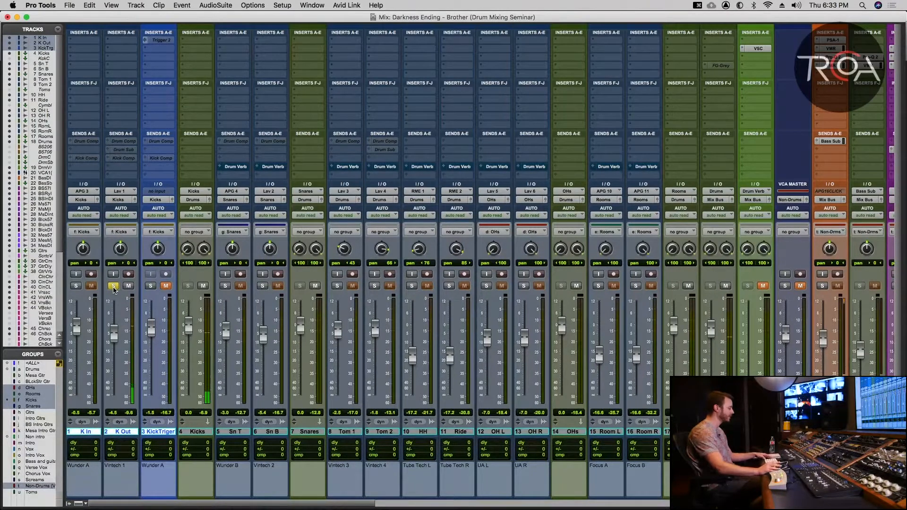
pyautogui.click(113, 286)
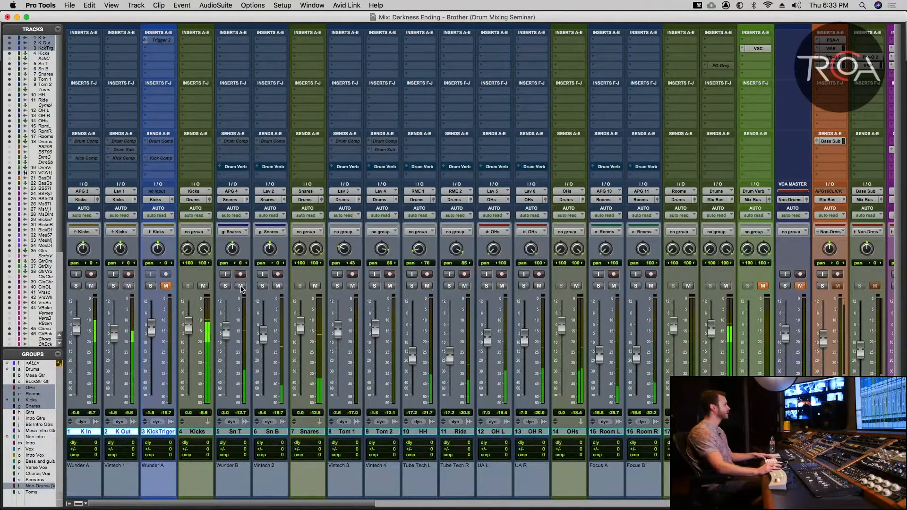
# Audition the Sn T, Sn B and HH tracks in turn, soloing one at a time and clearing each solo.
pyautogui.click(226, 286)
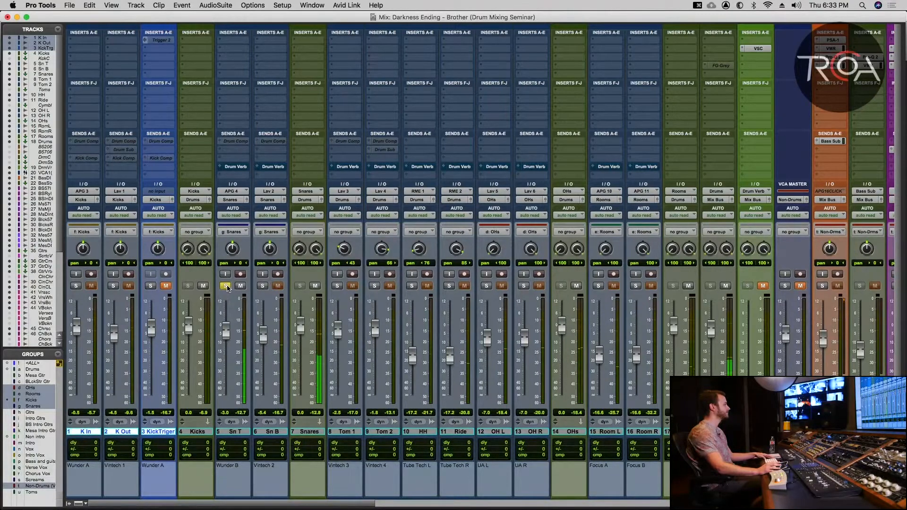
pyautogui.click(225, 286)
pyautogui.click(263, 286)
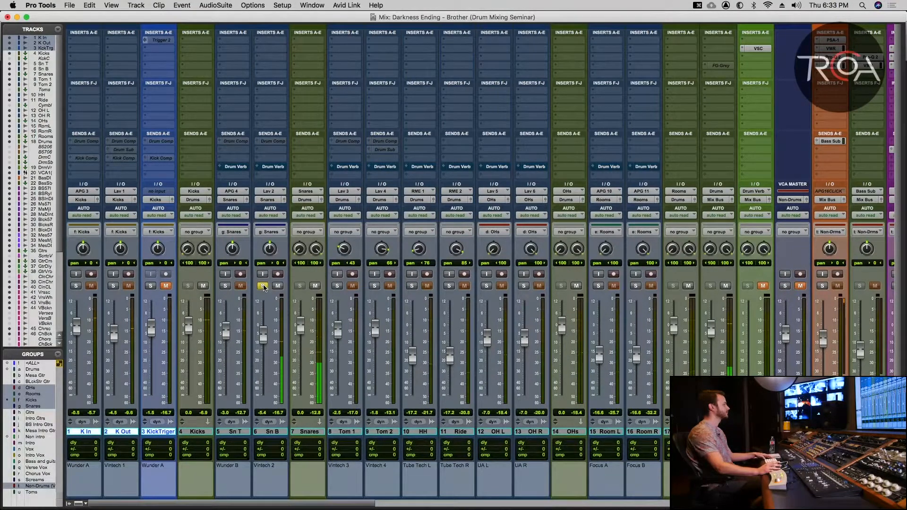
pyautogui.click(263, 287)
pyautogui.click(412, 286)
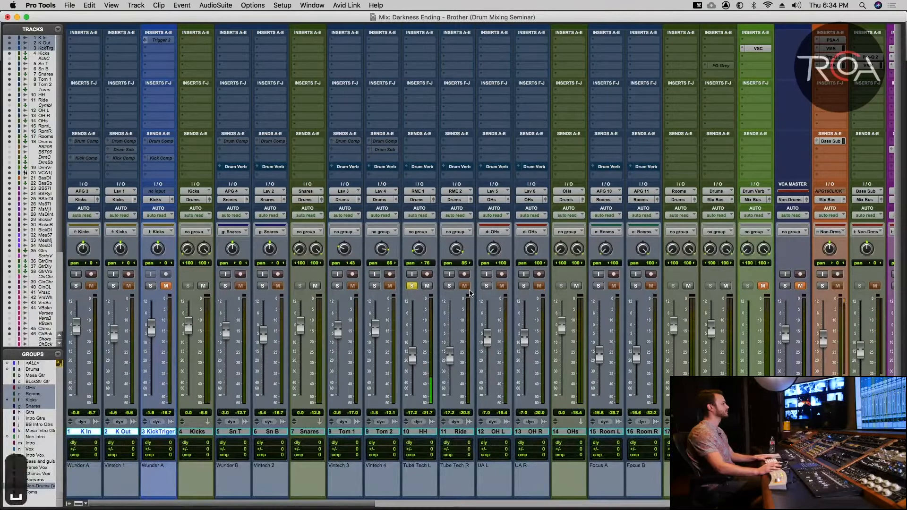
pyautogui.click(412, 286)
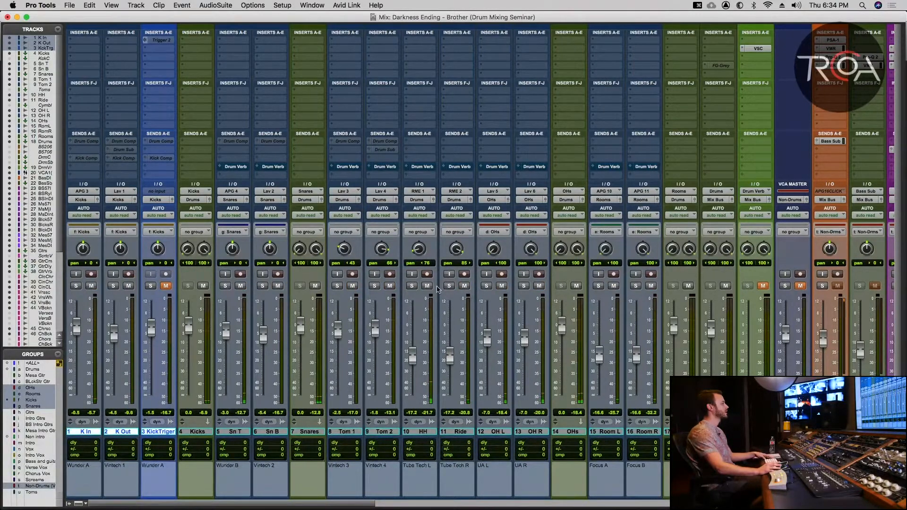
# Audition the overheads and then the room tracks in solo, with the room faders raised to 0 dB, and undo the fader change.
pyautogui.click(489, 286)
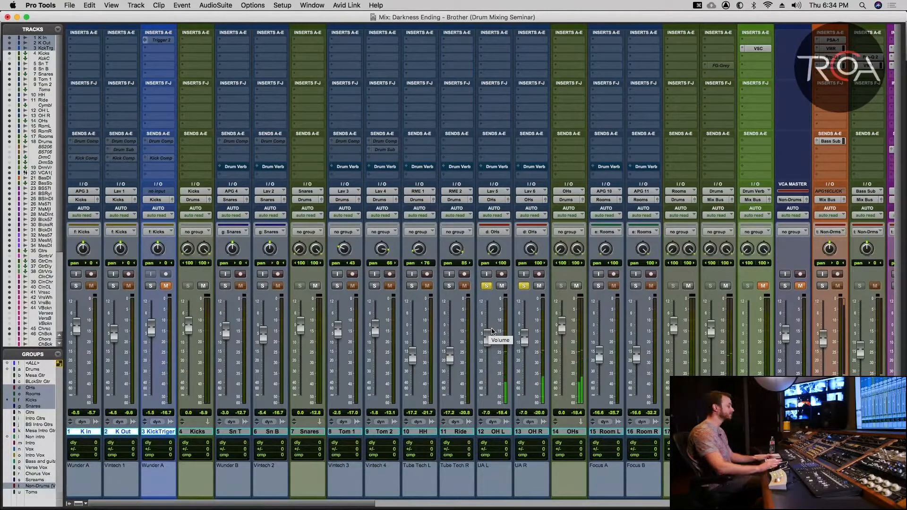
pyautogui.click(523, 286)
pyautogui.click(598, 286)
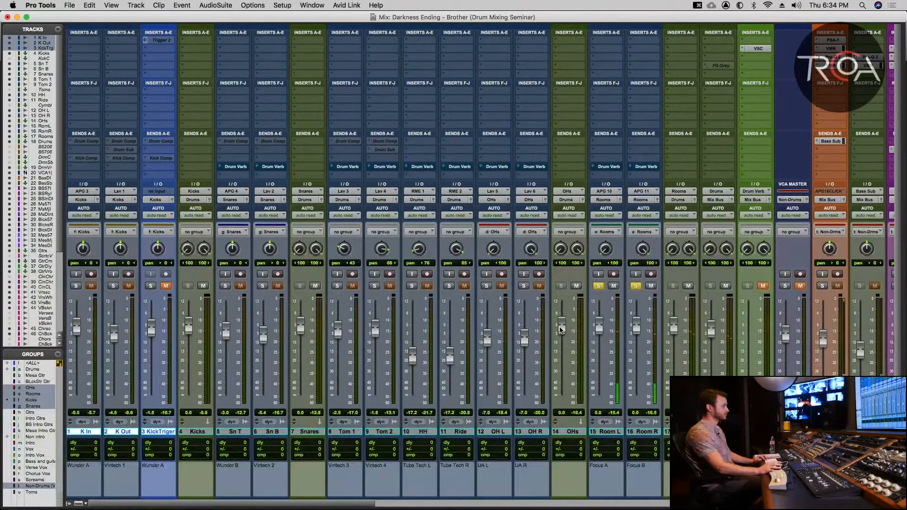
pyautogui.press('super+z')
# Audition the overheads in solo with their faders at 0 dB, undo the fader change and clear the solo.
pyautogui.click(524, 285)
pyautogui.click(597, 284)
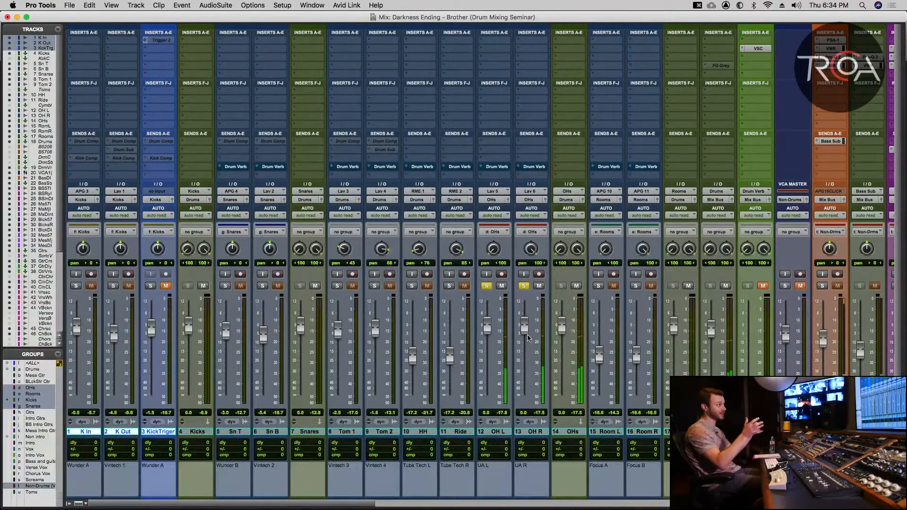
pyautogui.press('super+z')
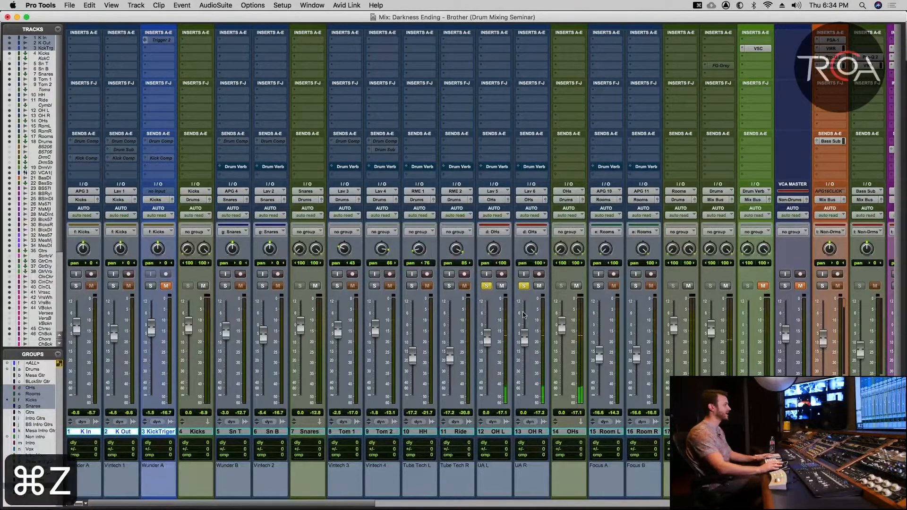
pyautogui.click(524, 286)
# Audition Room L and Room R in solo with their faders raised to 0 dB, undo the fader change and clear the solo.
pyautogui.click(598, 286)
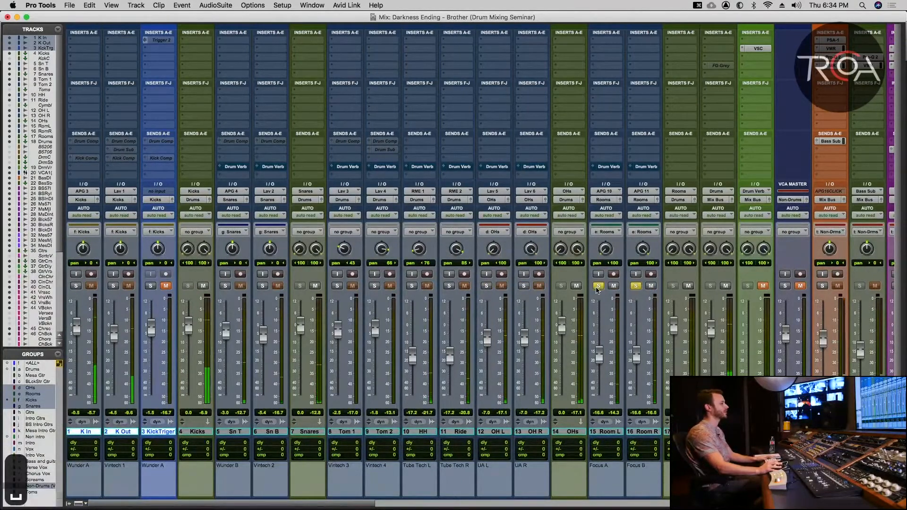
pyautogui.press('space')
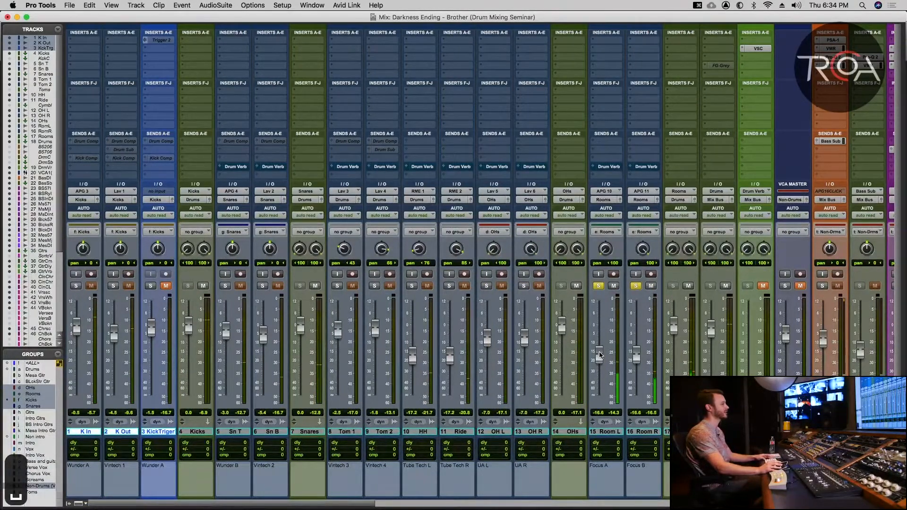
pyautogui.press('super+z')
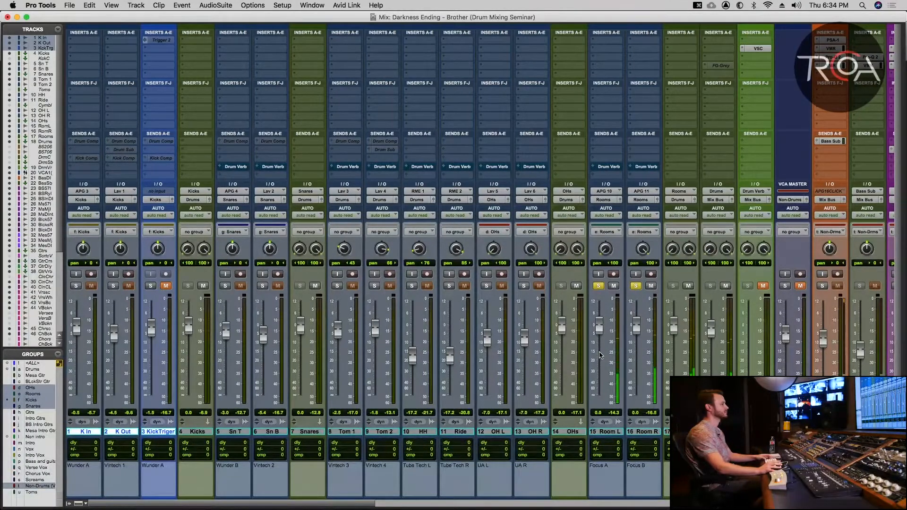
pyautogui.press('super+z')
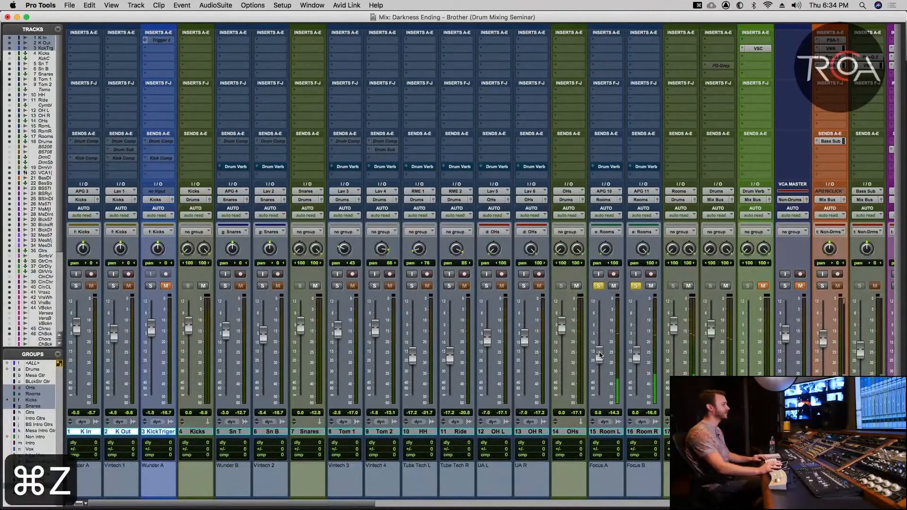
pyautogui.click(598, 286)
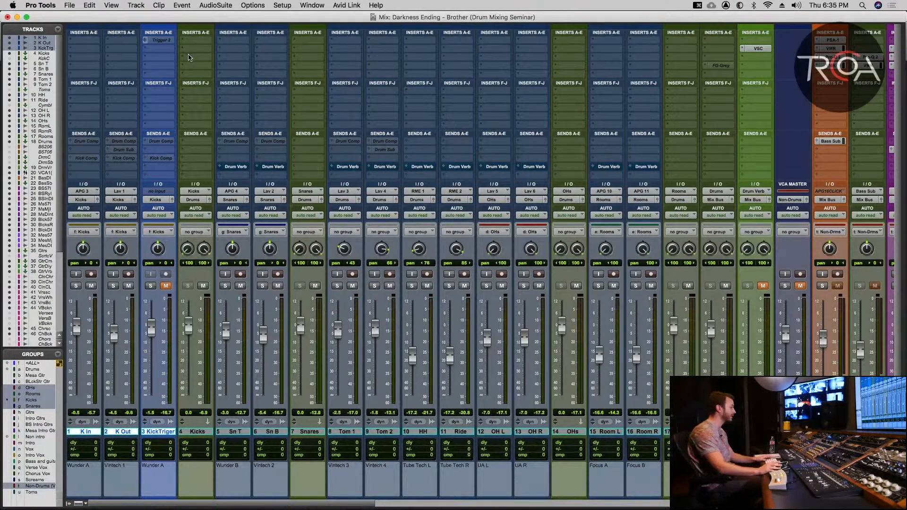
# Solo the kick group, compare it with and without the kick trigger, leave the trigger unmuted and clear the solo.
pyautogui.click(114, 286)
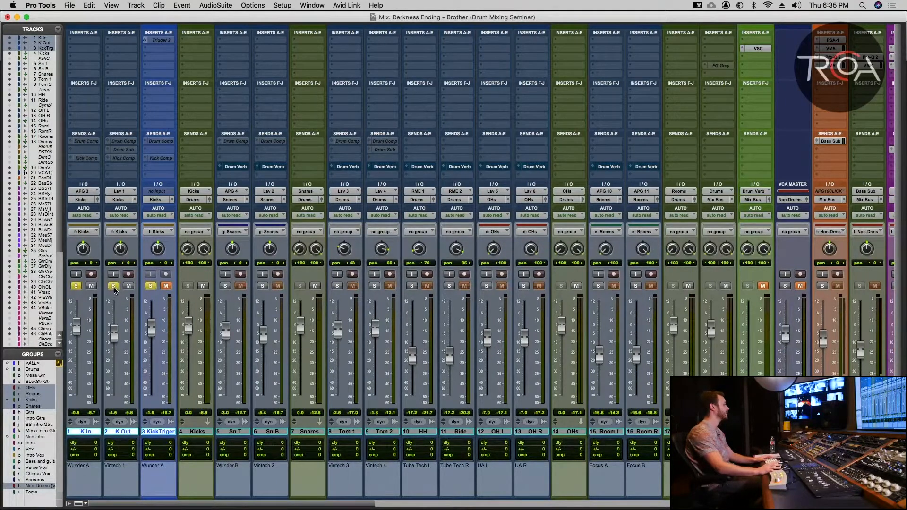
pyautogui.click(166, 287)
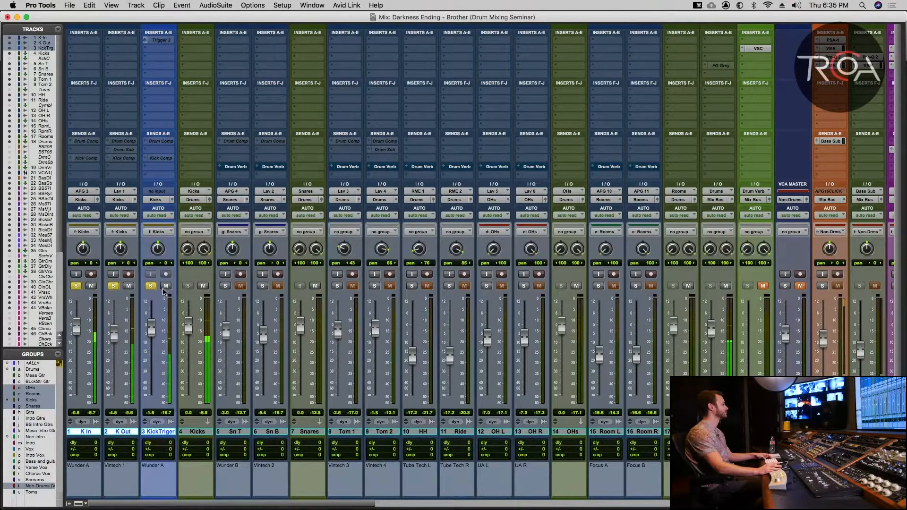
pyautogui.click(165, 285)
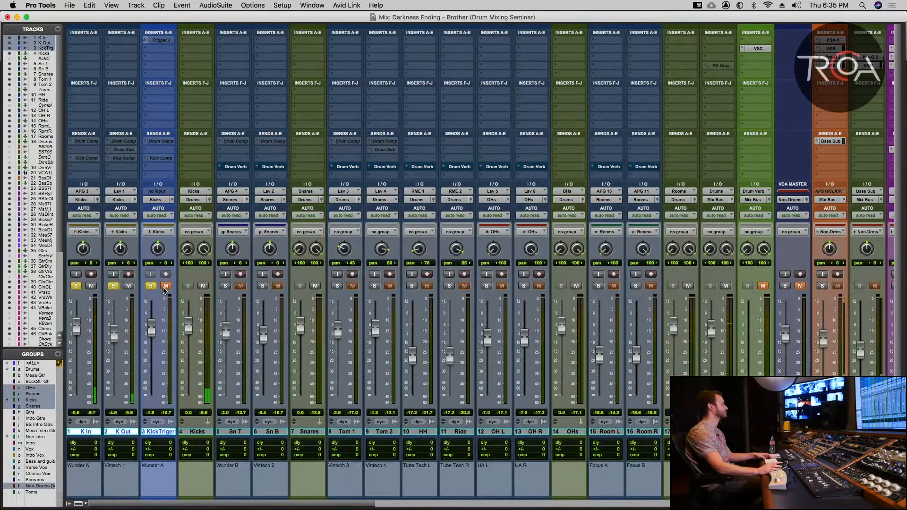
pyautogui.click(164, 286)
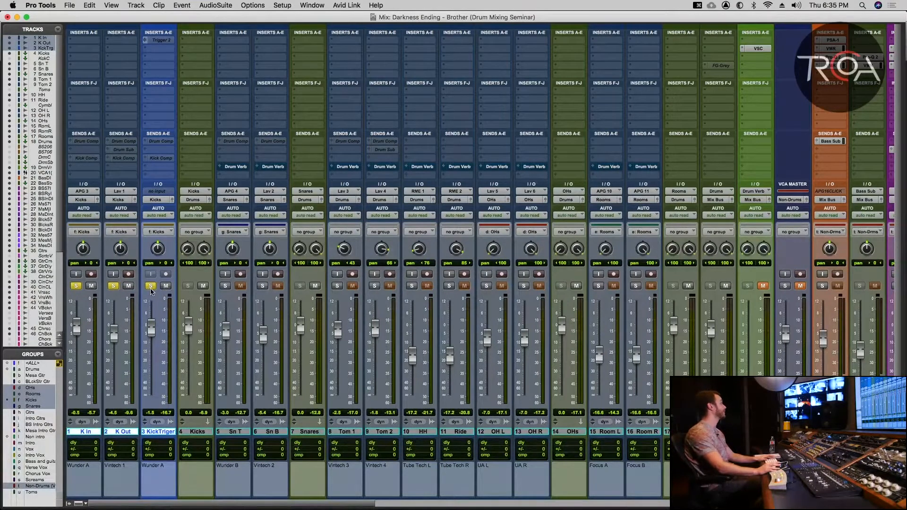
pyautogui.click(151, 286)
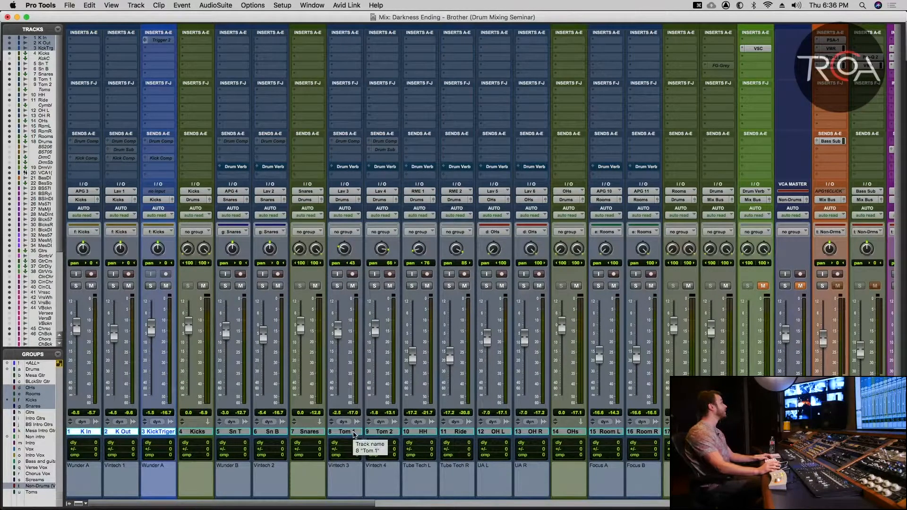
# Show the hidden Toms aux track in the mixer and make it active.
pyautogui.click(9, 89)
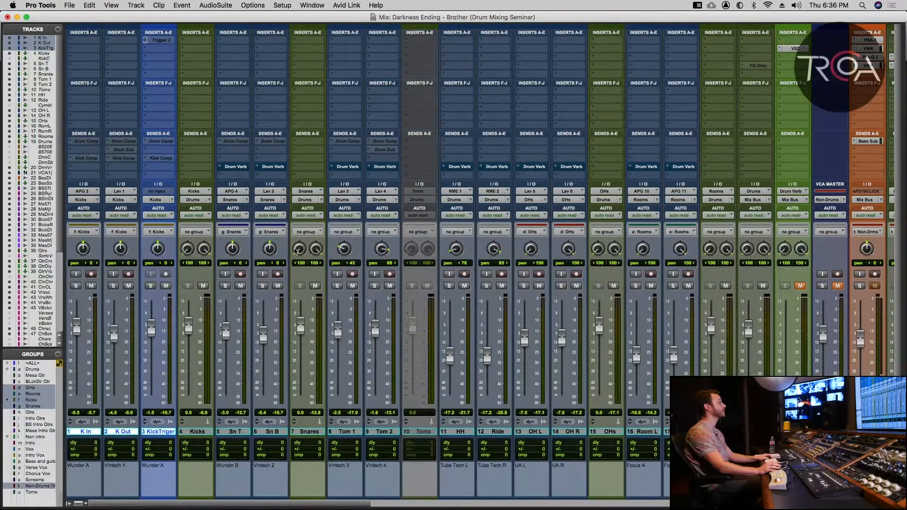
pyautogui.click(415, 434)
pyautogui.rightClick(415, 433)
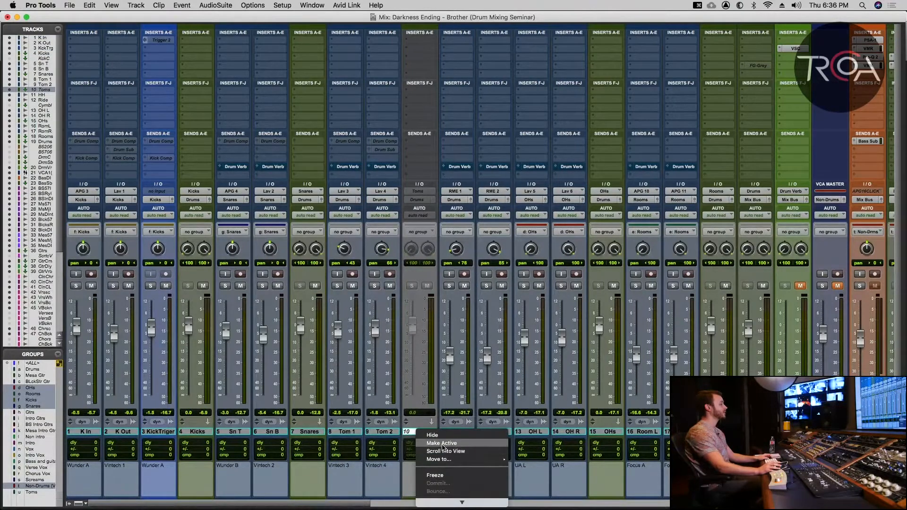
pyautogui.click(443, 444)
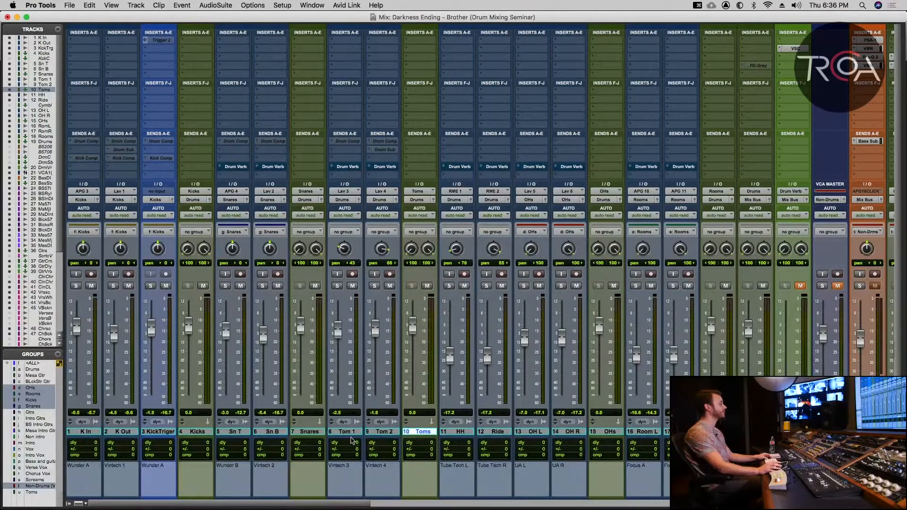
# Route the outputs of both Tom 1 and Tom 2 to the Toms (Stereo) bus.
pyautogui.click(352, 431)
pyautogui.keyDown('shift'); pyautogui.click(377, 431); pyautogui.keyUp('shift')
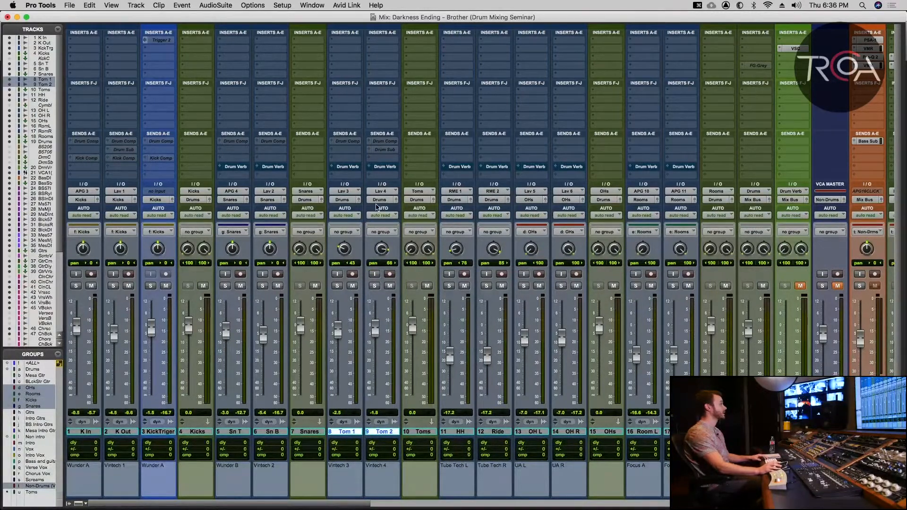
pyautogui.click(384, 200)
pyautogui.moveTo(394, 200)
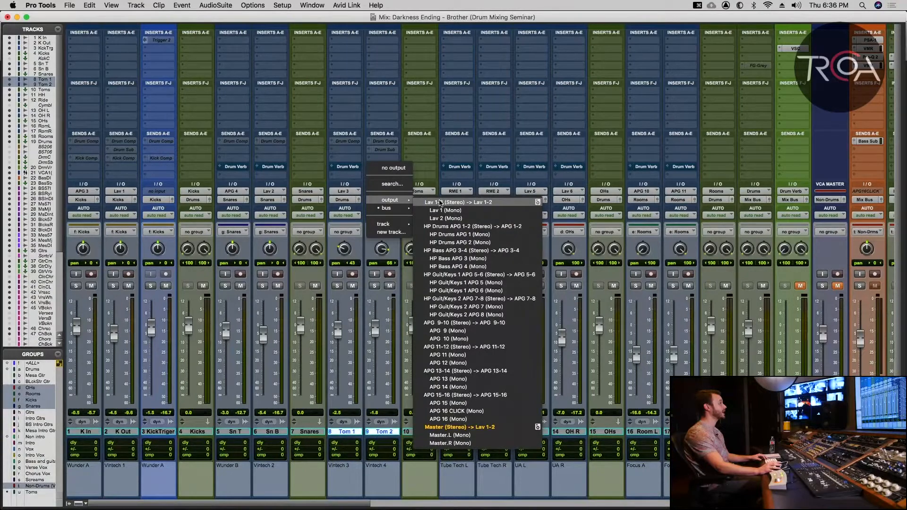
pyautogui.moveTo(441, 219)
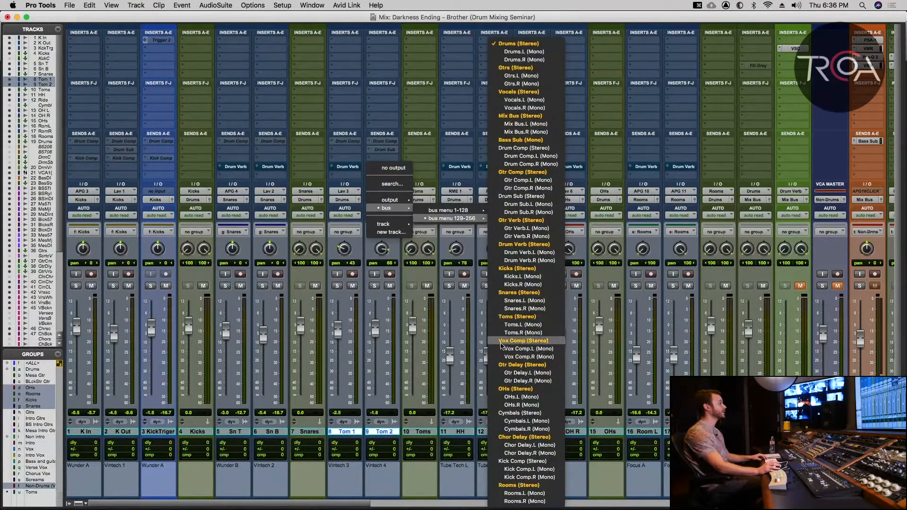
pyautogui.click(509, 318)
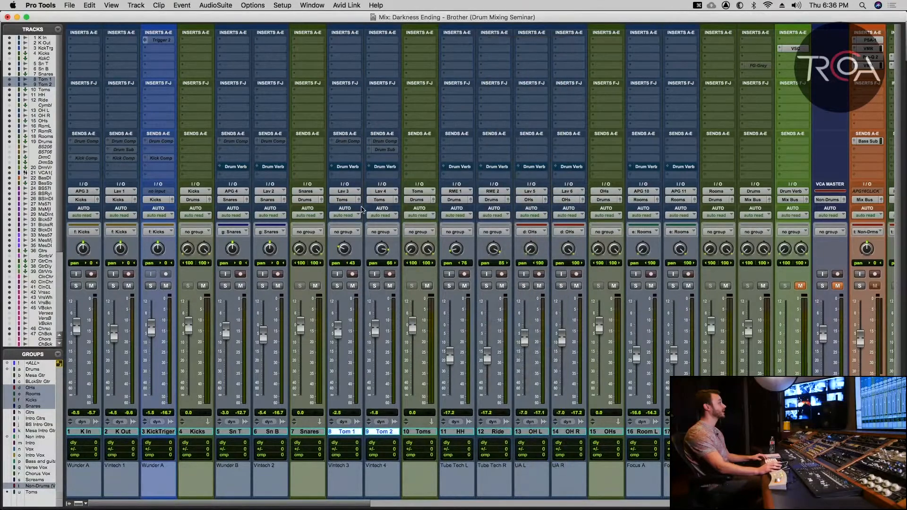
# Play back the drums to check the tom routing and review the remaining drum channels in the mixer.
pyautogui.press('space')
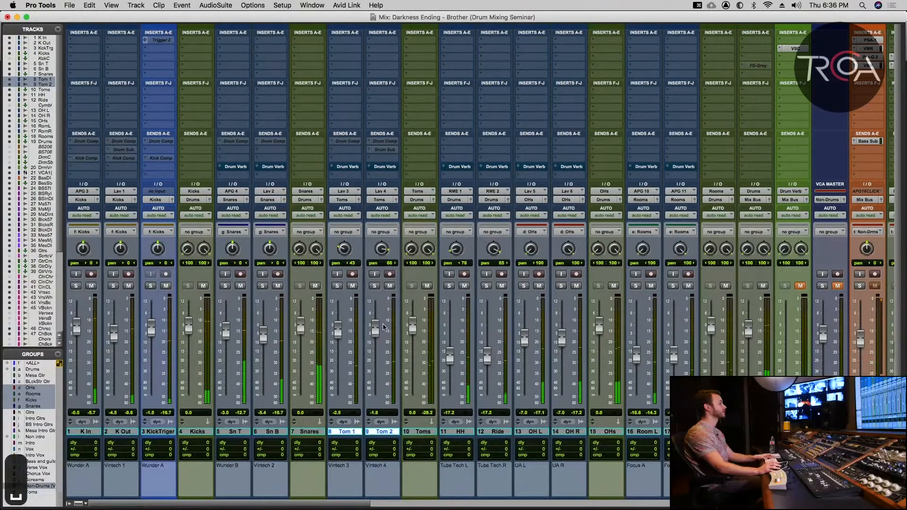
pyautogui.hscroll(3, 383, 312)
pyautogui.hscroll(3, 383, 326)
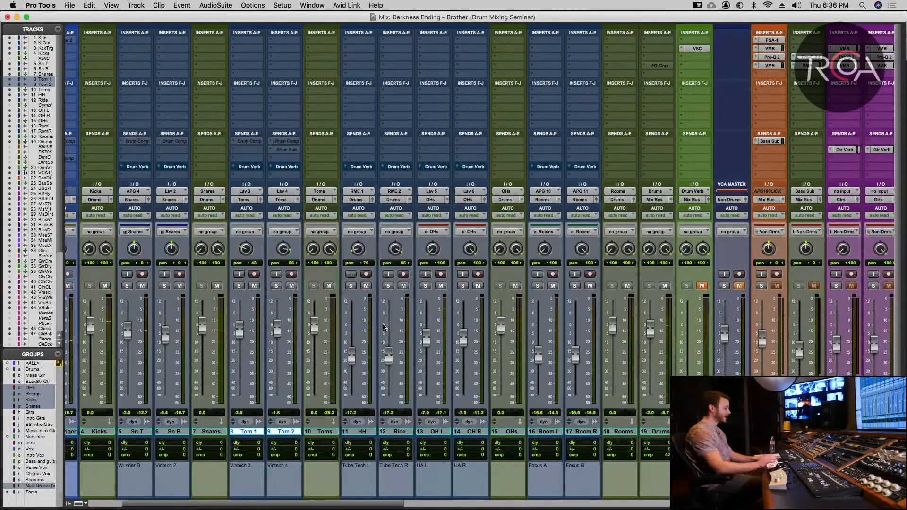
# Solo the Ride track in the Edit window and audition it from a point within Chorus 1.
pyautogui.press('super+equal')
pyautogui.scroll(-13, 424, 301)
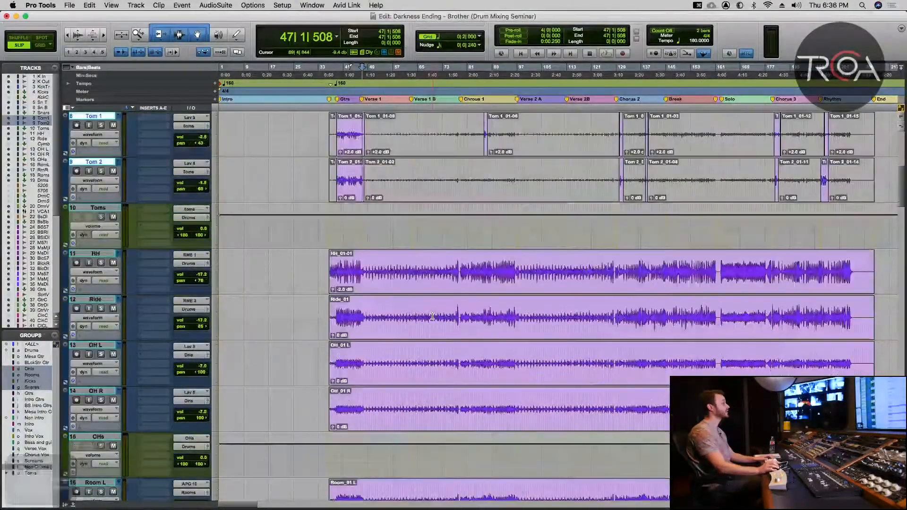
pyautogui.scroll(8, 432, 316)
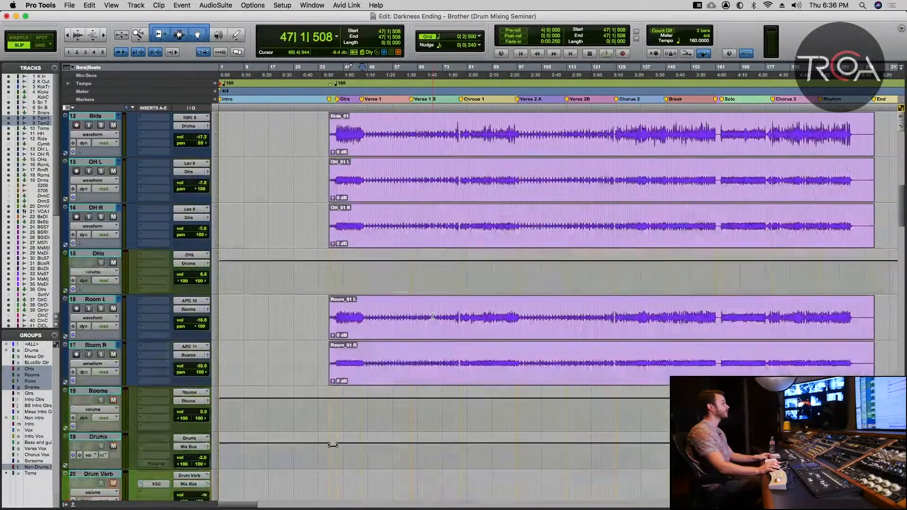
pyautogui.hscroll(2, 433, 316)
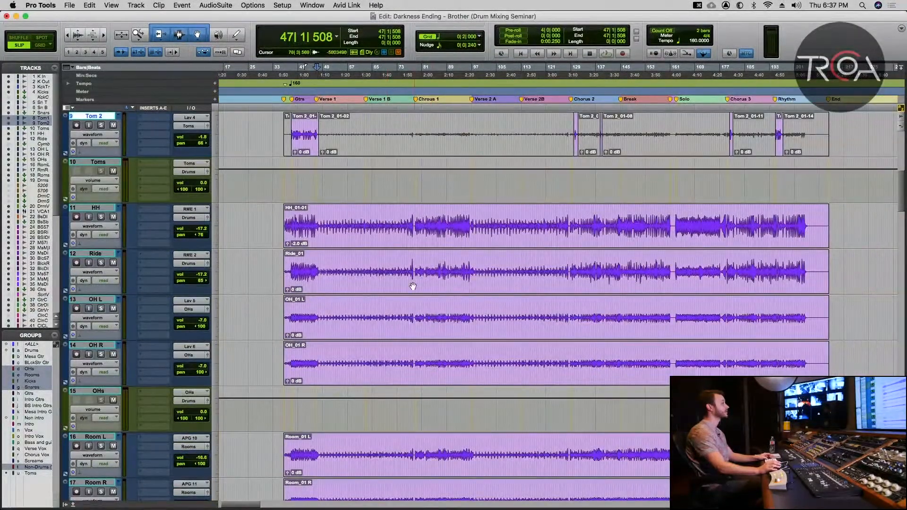
pyautogui.click(530, 261)
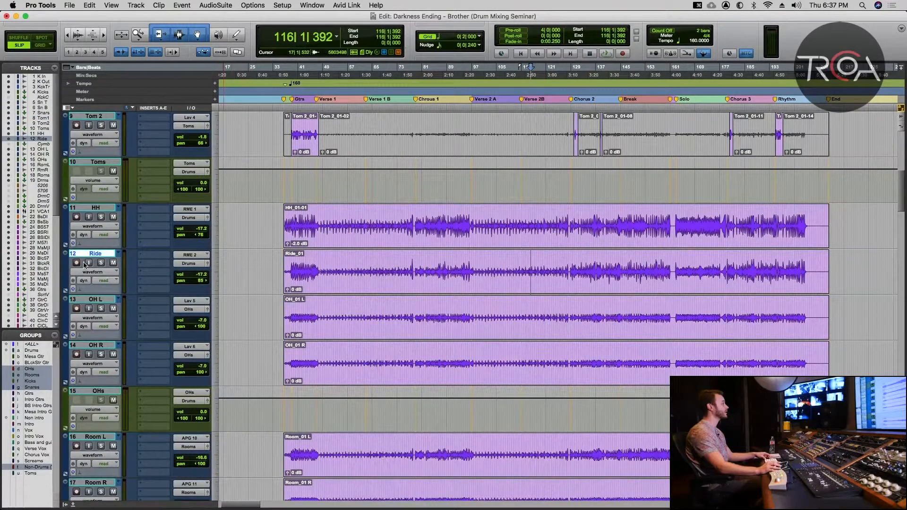
pyautogui.click(100, 263)
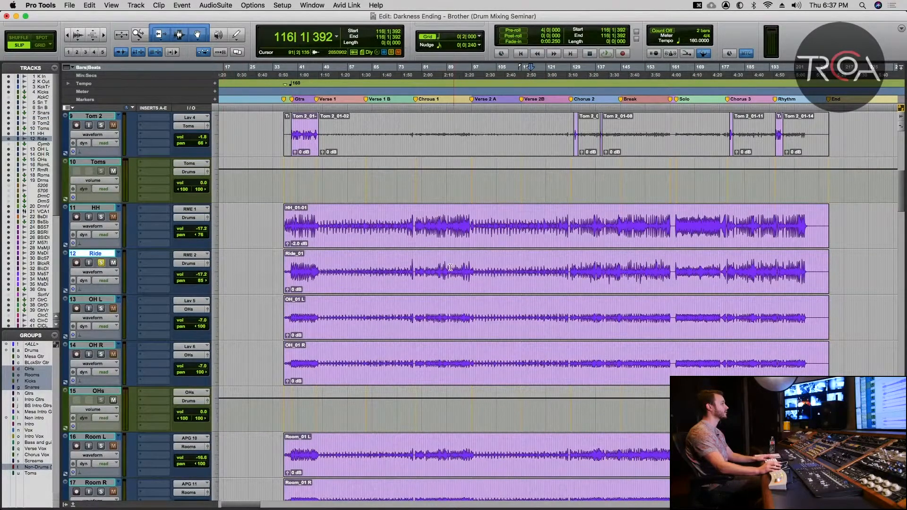
pyautogui.click(436, 268)
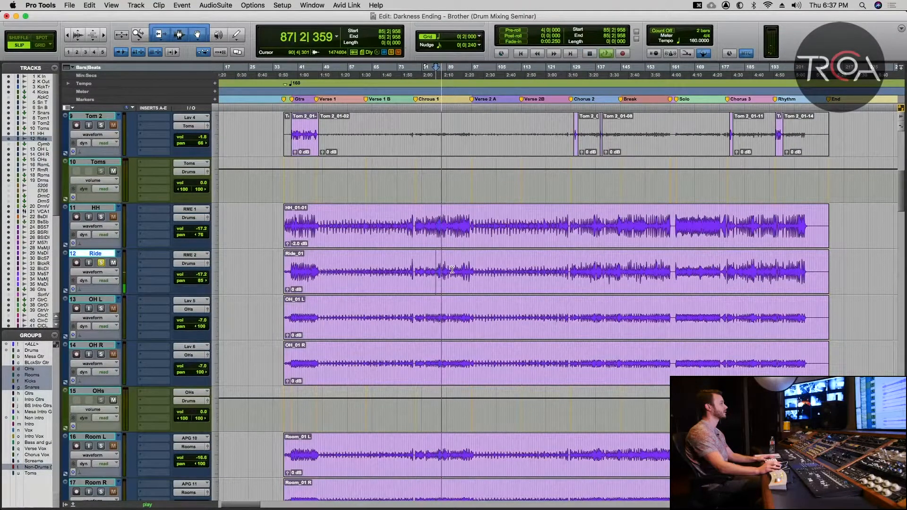
pyautogui.press('space')
# Audition the soloed Ride track from a point within Chorus 2 and clear its solo.
pyautogui.click(610, 268)
pyautogui.press('space')
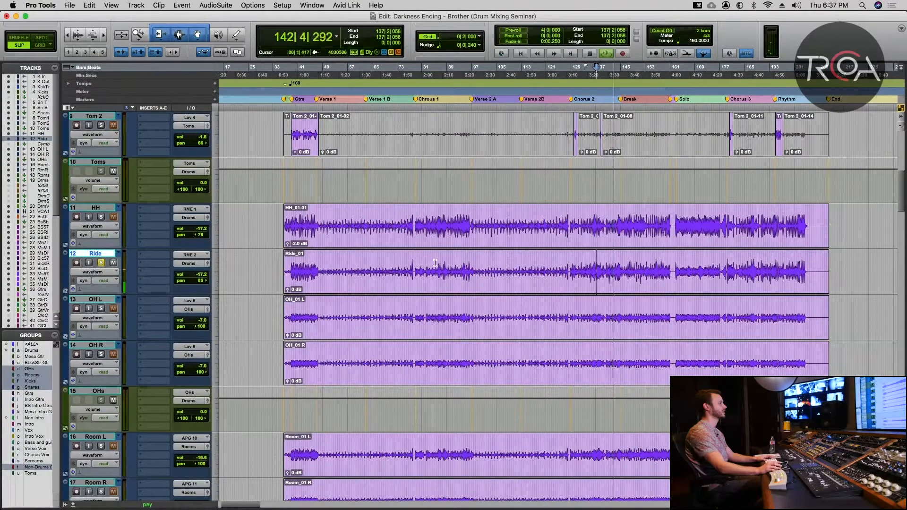
pyautogui.press('space')
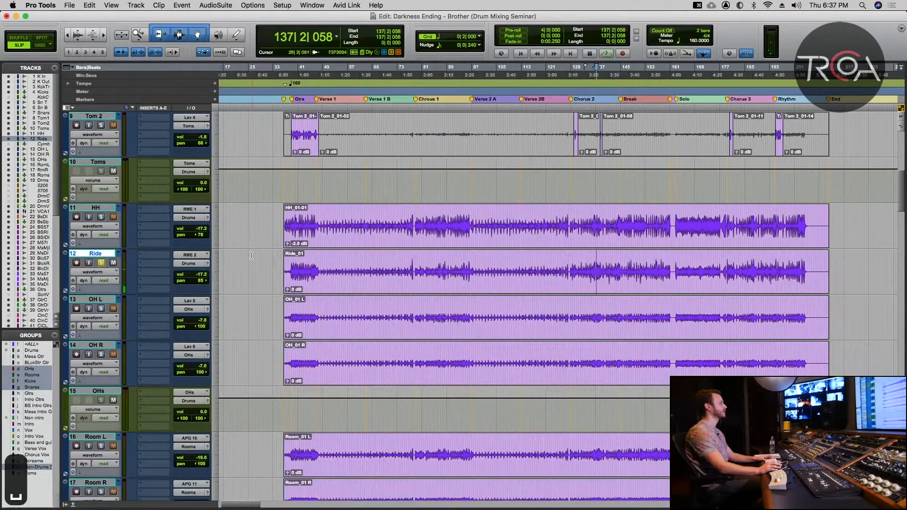
pyautogui.click(101, 262)
# Insert the mono Slate Digital Virtual Tape Machines in the first insert slot of all recorded kick, snare, tom, HH, Ride, overhead and room tracks.
pyautogui.press('super+equal')
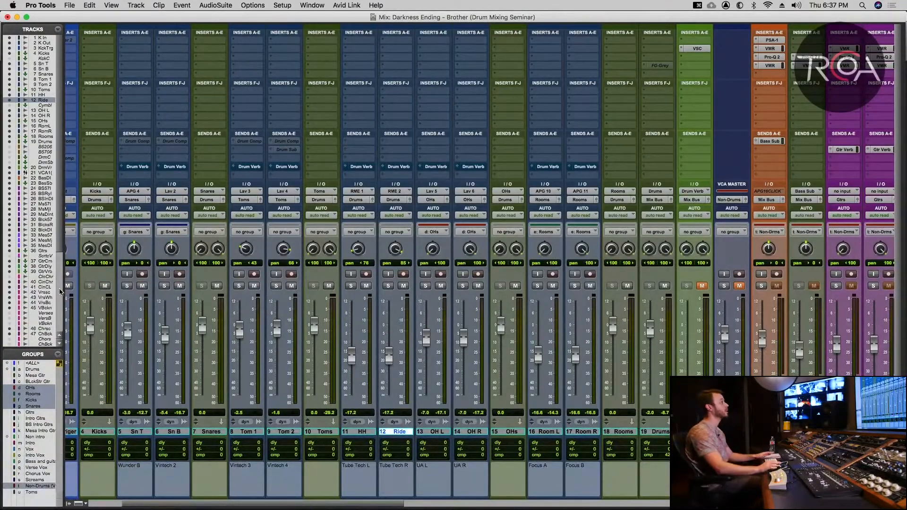
pyautogui.hscroll(-3, 364, 284)
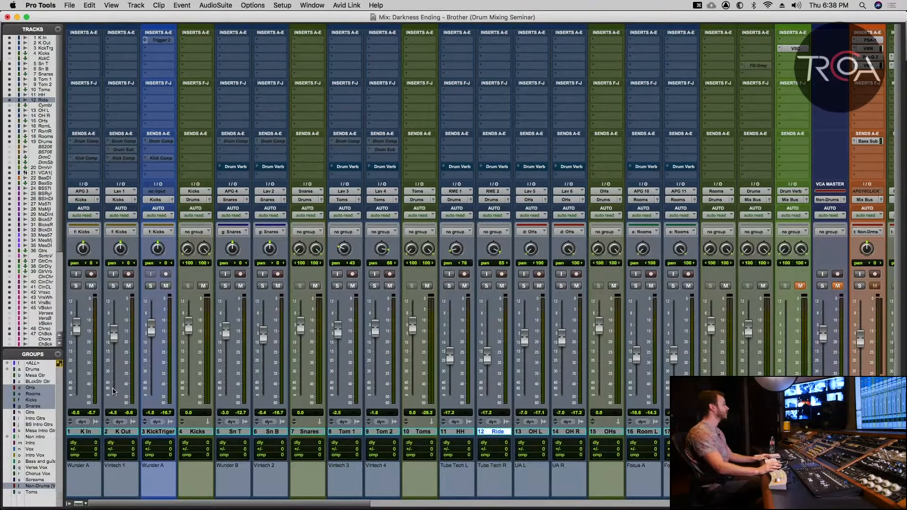
pyautogui.click(83, 432)
pyautogui.keyDown('shift'); pyautogui.click(113, 432); pyautogui.keyUp('shift')
pyautogui.keyDown('super'); pyautogui.click(236, 431); pyautogui.keyUp('super')
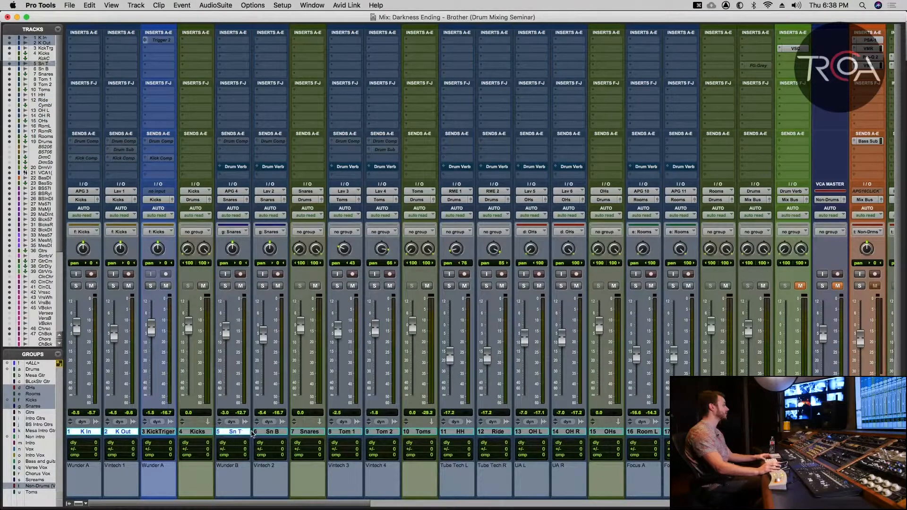
pyautogui.keyDown('super'); pyautogui.click(267, 432); pyautogui.keyUp('super')
pyautogui.keyDown('super'); pyautogui.click(357, 431); pyautogui.keyUp('super')
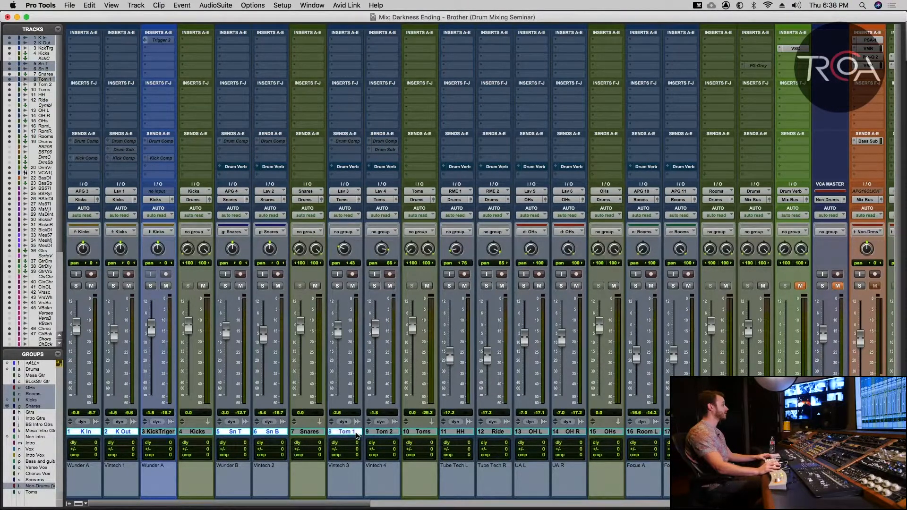
pyautogui.keyDown('super'); pyautogui.click(374, 434); pyautogui.keyUp('super')
pyautogui.keyDown('super'); pyautogui.click(467, 434); pyautogui.keyUp('super')
pyautogui.keyDown('super'); pyautogui.click(486, 434); pyautogui.keyUp('super')
pyautogui.keyDown('super'); pyautogui.click(525, 434); pyautogui.keyUp('super')
pyautogui.keyDown('super'); pyautogui.click(557, 433); pyautogui.keyUp('super')
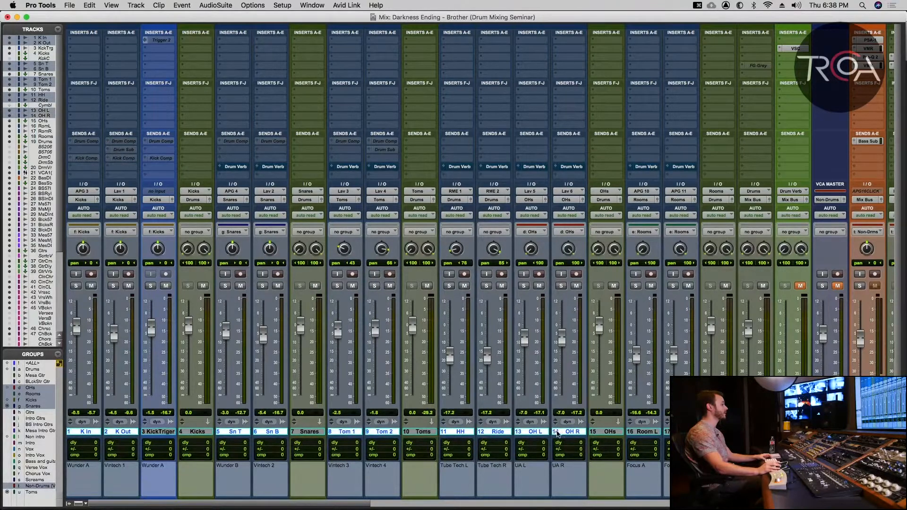
pyautogui.keyDown('super'); pyautogui.click(643, 433); pyautogui.keyUp('super')
pyautogui.keyDown('super'); pyautogui.click(667, 433); pyautogui.keyUp('super')
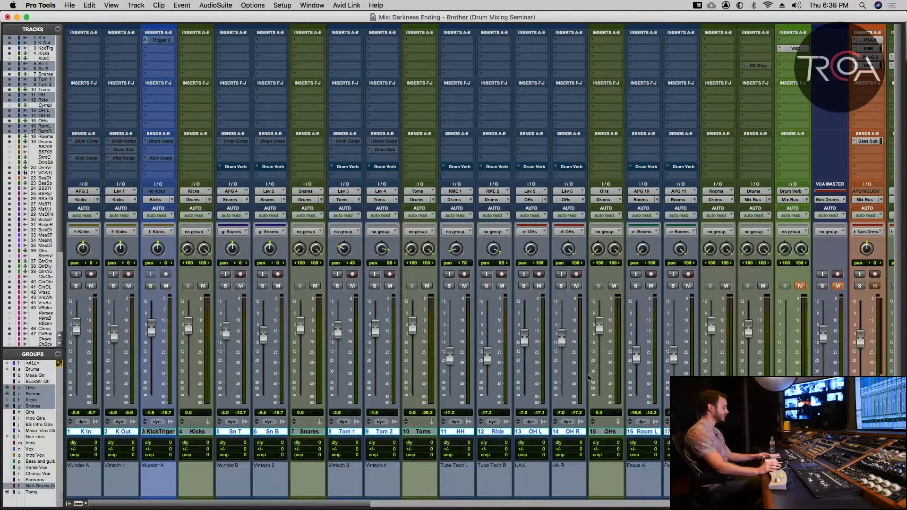
pyautogui.click(73, 42)
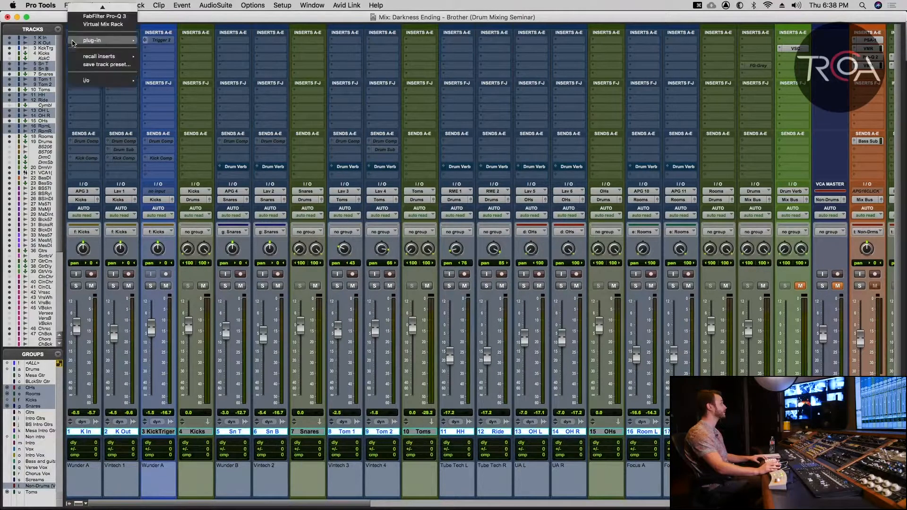
pyautogui.moveTo(106, 41)
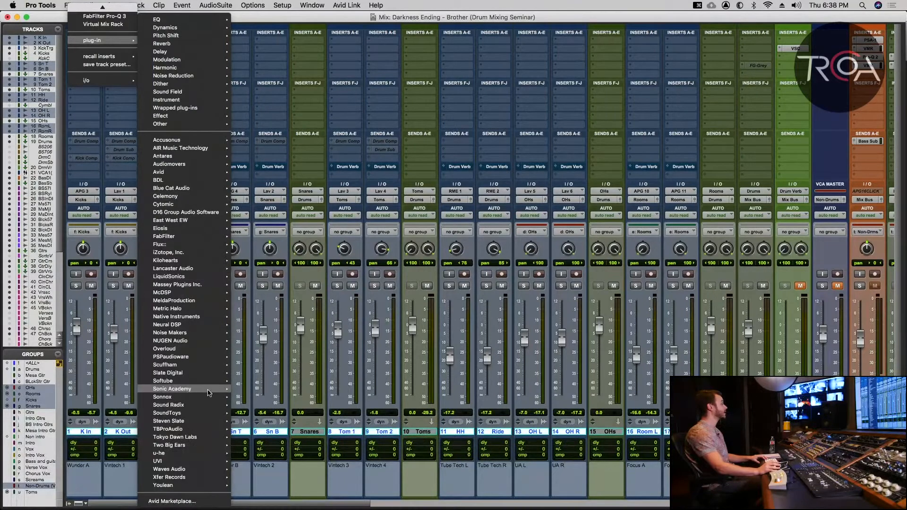
pyautogui.moveTo(202, 373)
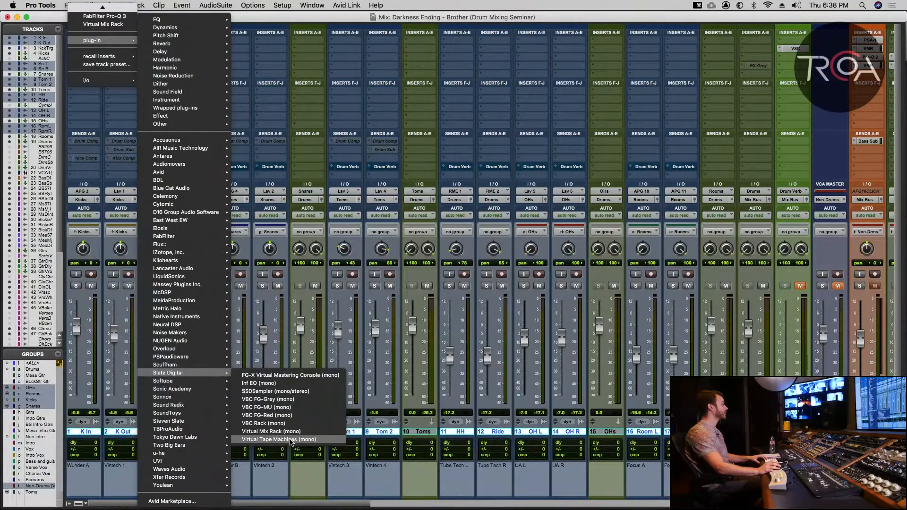
pyautogui.click(291, 439)
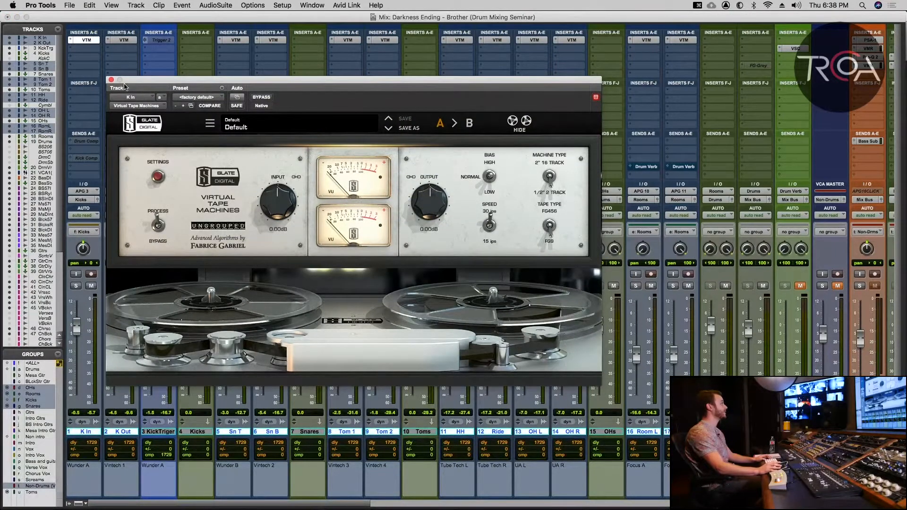
pyautogui.click(112, 80)
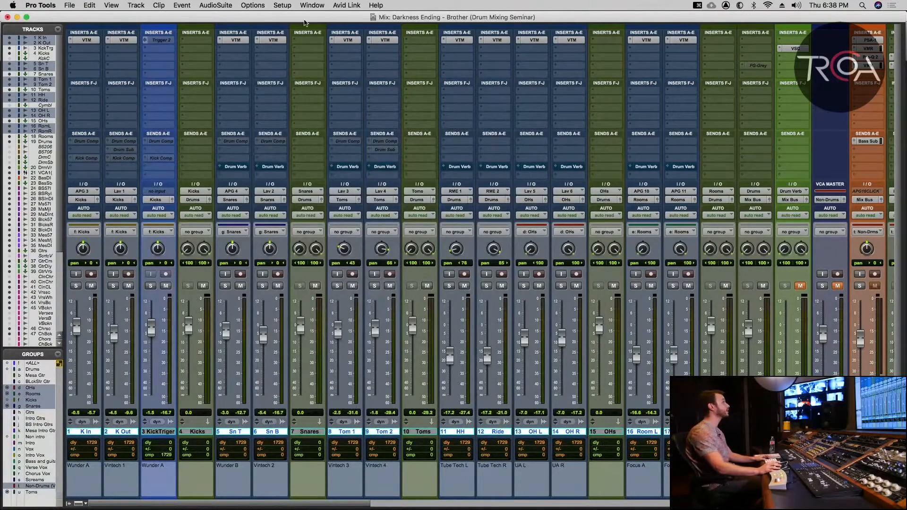
# Bypass the VTM insert individually on Tom 1, Tom 2 and HH.
pyautogui.keyDown('super'); pyautogui.click(350, 40); pyautogui.keyUp('super')
pyautogui.keyDown('super'); pyautogui.click(382, 42); pyautogui.keyUp('super')
pyautogui.keyDown('super'); pyautogui.click(458, 42); pyautogui.keyUp('super')
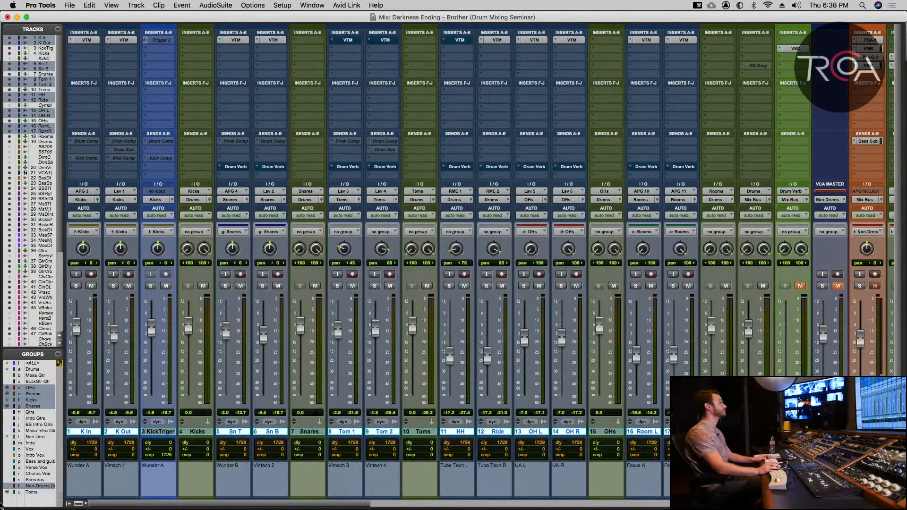
# Activate the Drums group and toggle the VTM bypass on Sn T to test whether the bypass follows the group.
pyautogui.click(34, 369)
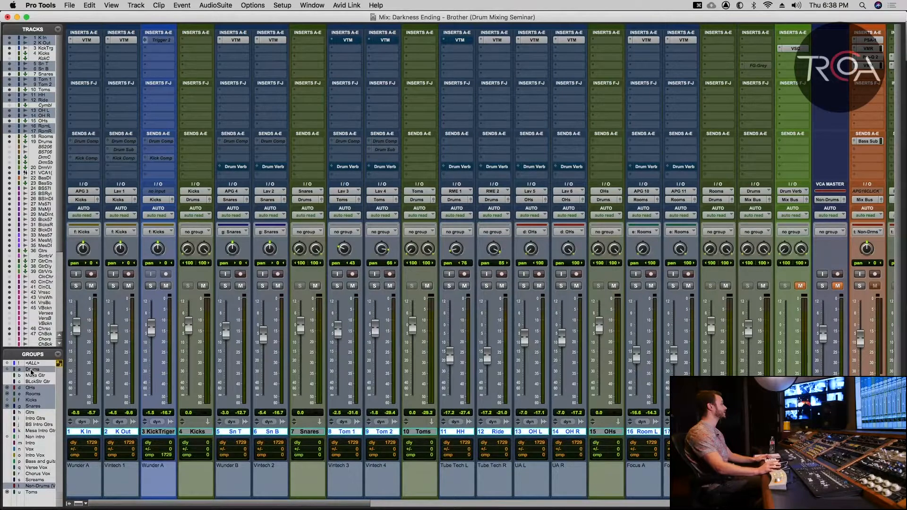
pyautogui.keyDown('super'); pyautogui.click(242, 40); pyautogui.keyUp('super')
pyautogui.keyDown('super'); pyautogui.click(242, 40); pyautogui.keyUp('super')
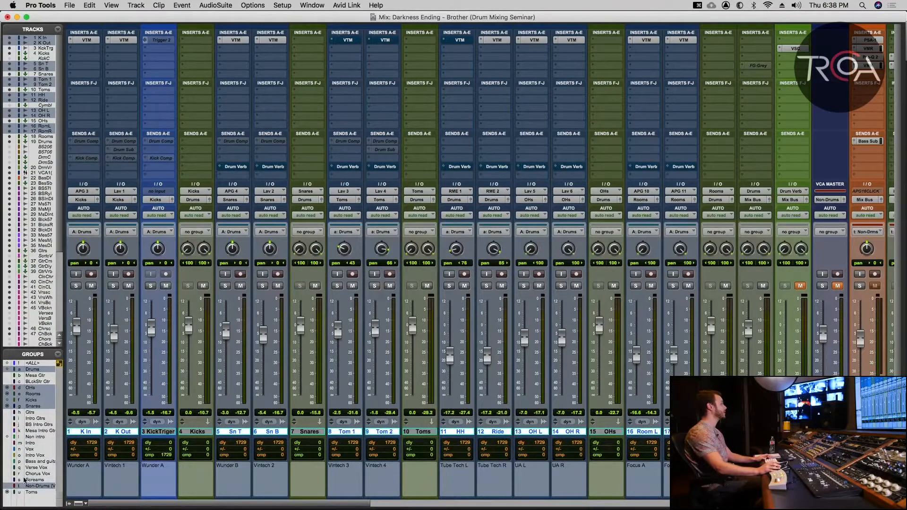
# Open the Drums group for modification, compare its Attributes and Globals settings, and turn off Follow Globals.
pyautogui.rightClick(37, 371)
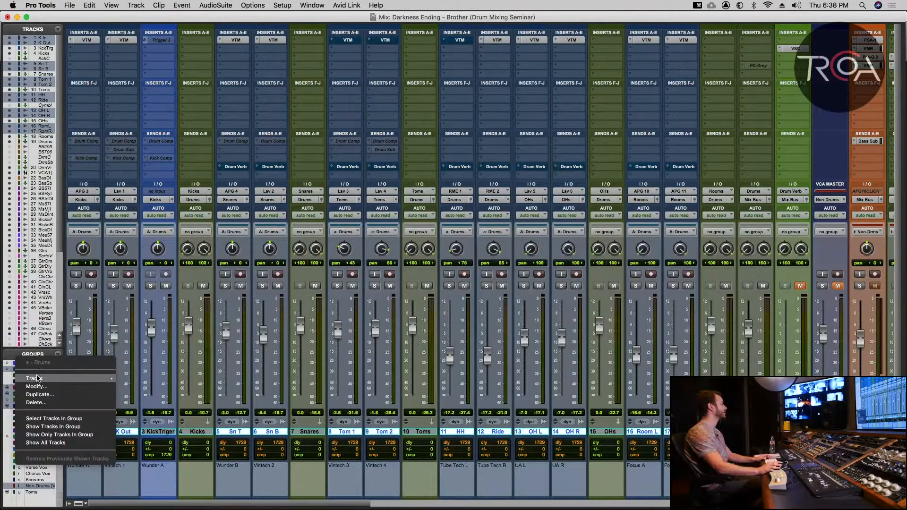
pyautogui.click(37, 388)
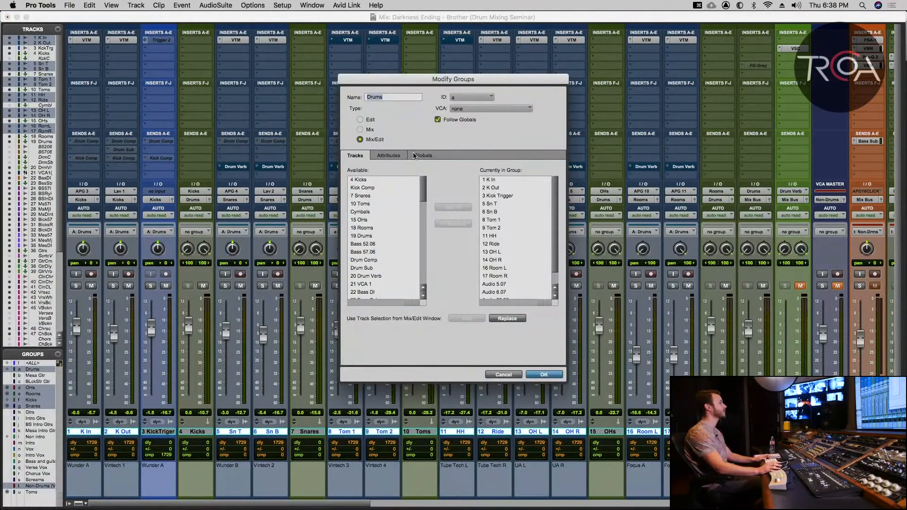
pyautogui.click(417, 156)
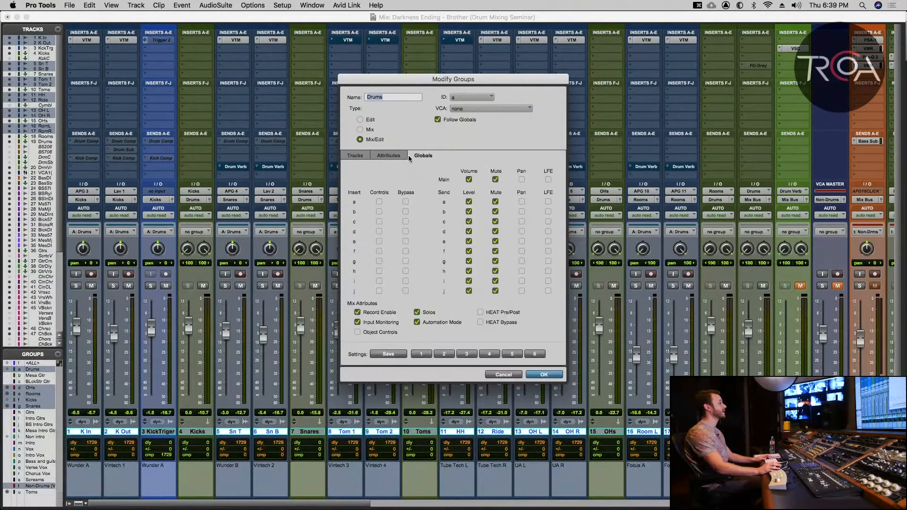
pyautogui.click(398, 154)
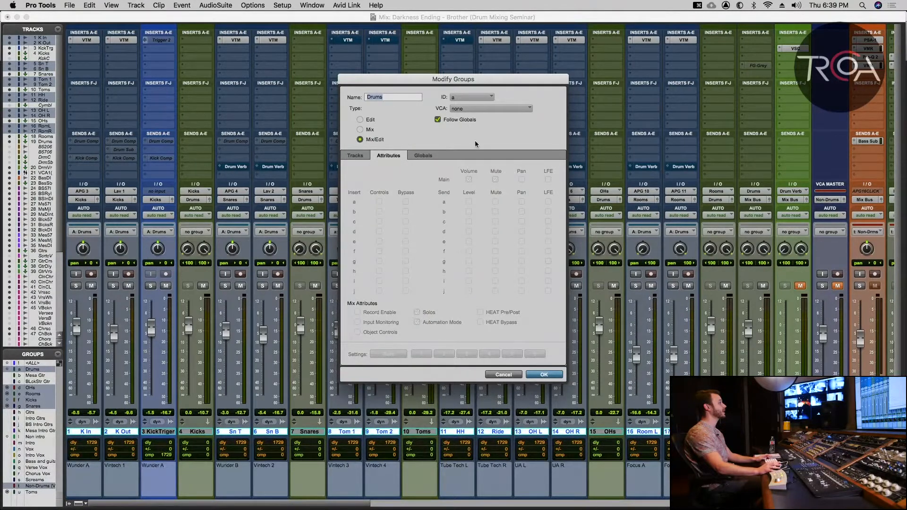
pyautogui.click(418, 156)
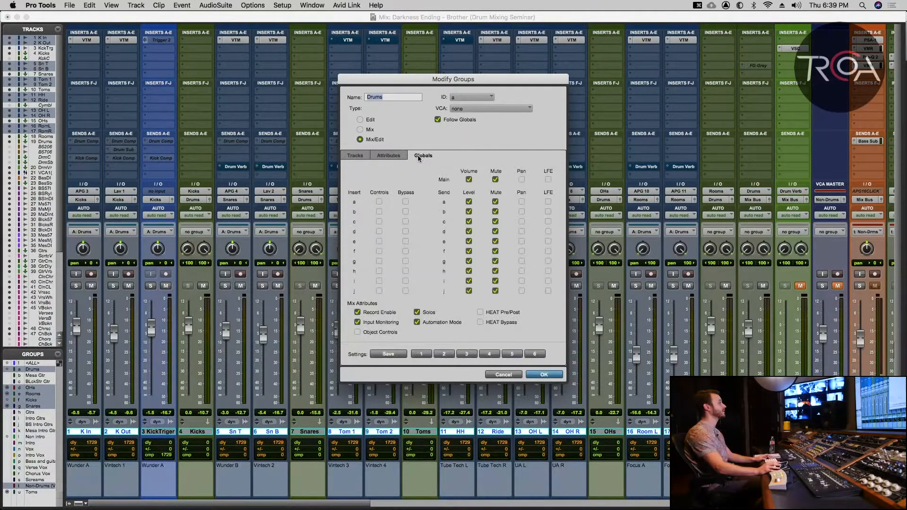
pyautogui.click(387, 156)
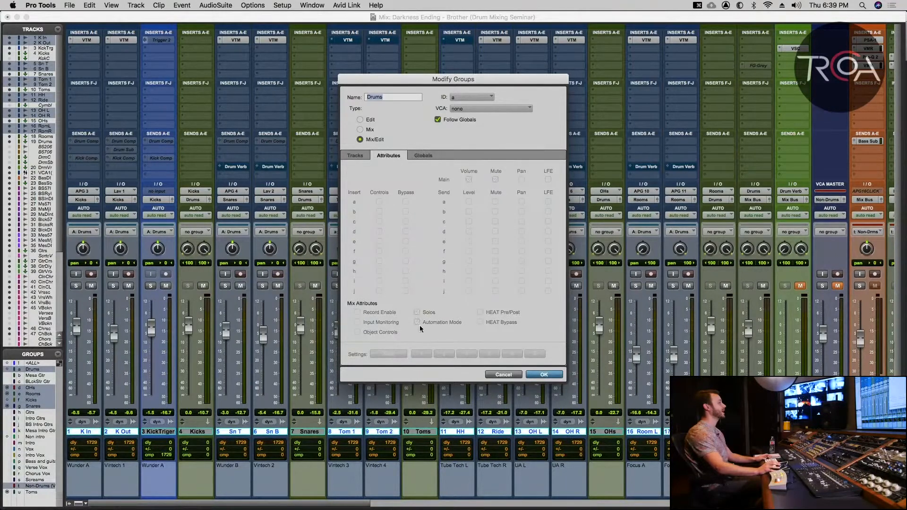
pyautogui.click(437, 119)
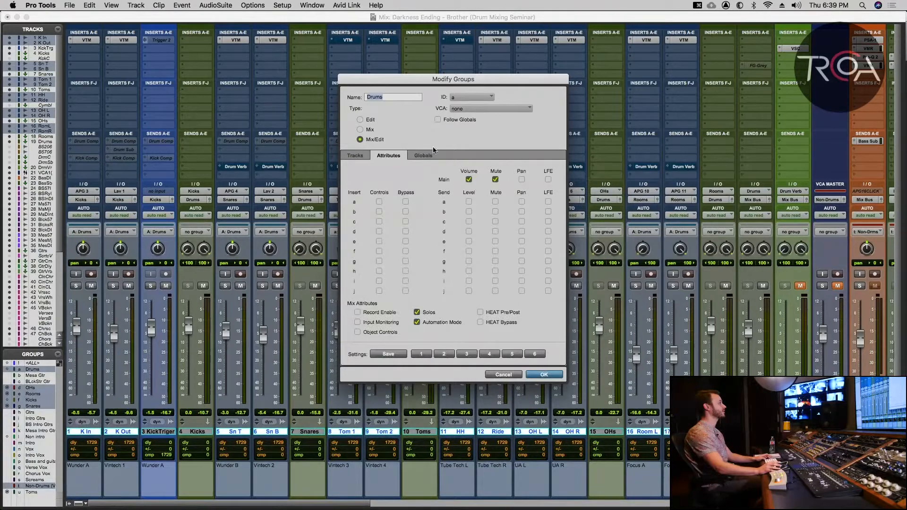
# Link Bypass for all inserts, Mute for all sends, Record Enable and Input Monitoring in the Drums group's attributes, and apply them.
pyautogui.keyDown('alt'); pyautogui.click(405, 202); pyautogui.keyUp('alt')
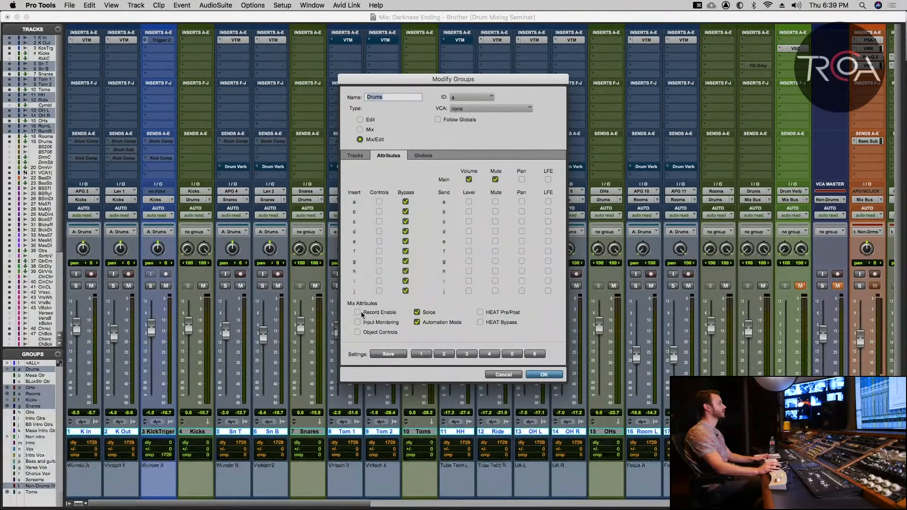
pyautogui.keyDown('alt'); pyautogui.click(496, 202); pyautogui.keyUp('alt')
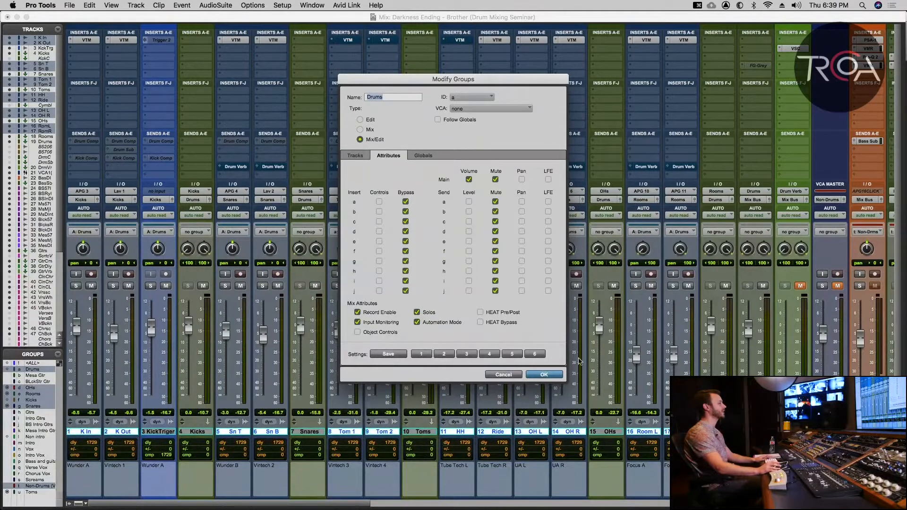
pyautogui.click(544, 374)
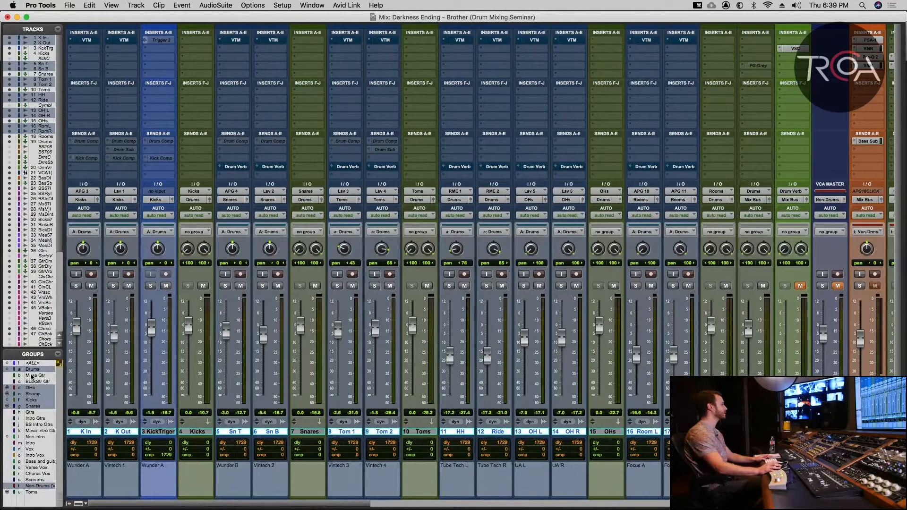
# Deactivate the Drums group and inspect the Virtual Tape Machines plug-in on K In during playback.
pyautogui.press('a')
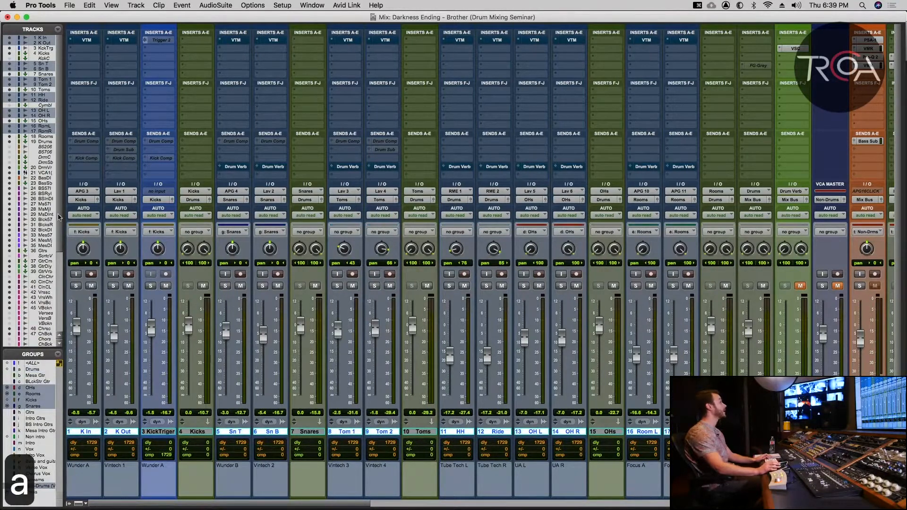
pyautogui.click(87, 40)
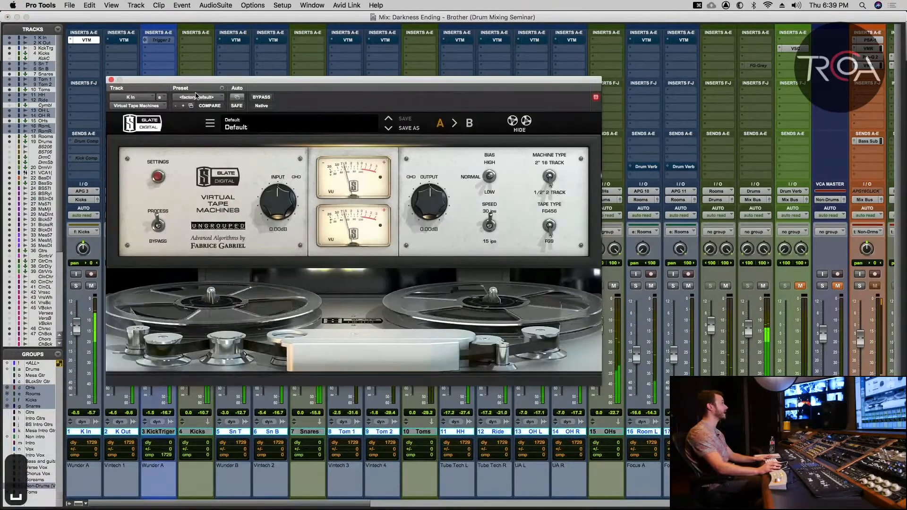
pyautogui.click(111, 79)
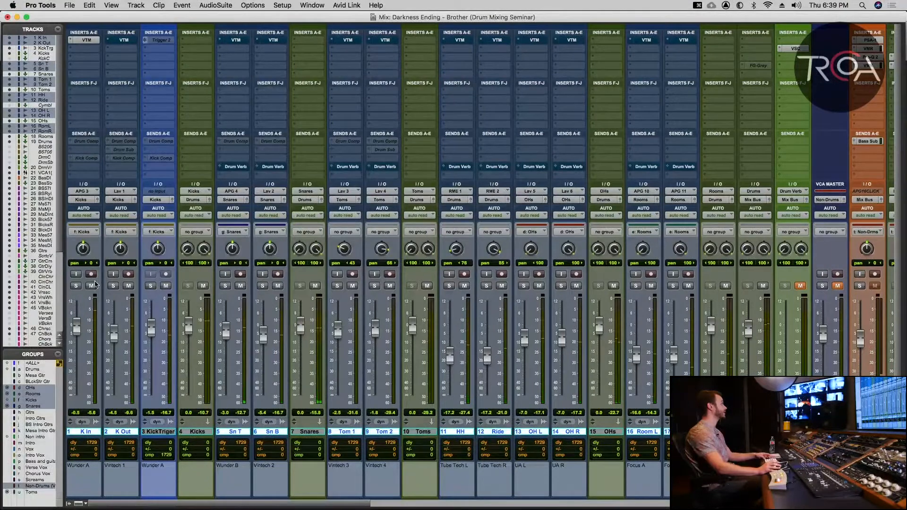
# Solo K In, set its Virtual Tape Machines input to about +2.05 dB, and hide the plug-in's tape reels.
pyautogui.click(77, 286)
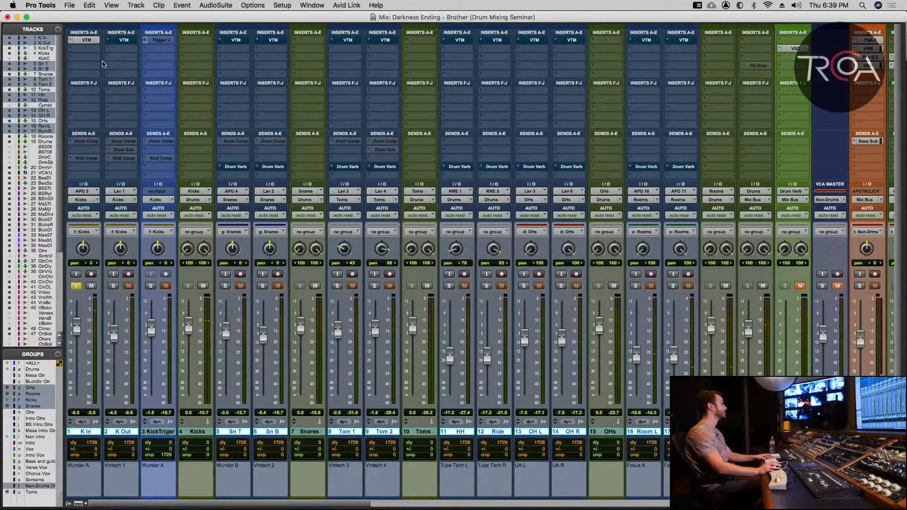
pyautogui.click(87, 41)
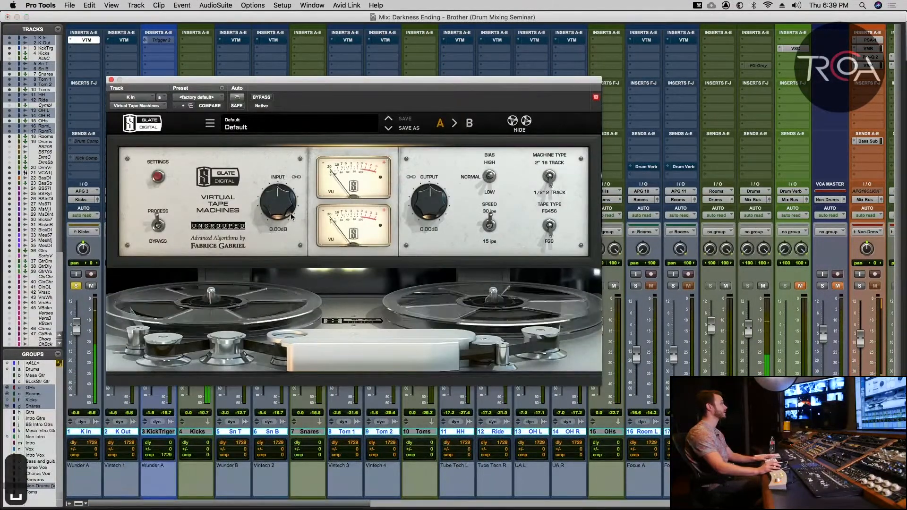
pyautogui.moveTo(289, 213); pyautogui.dragTo(290, 206)
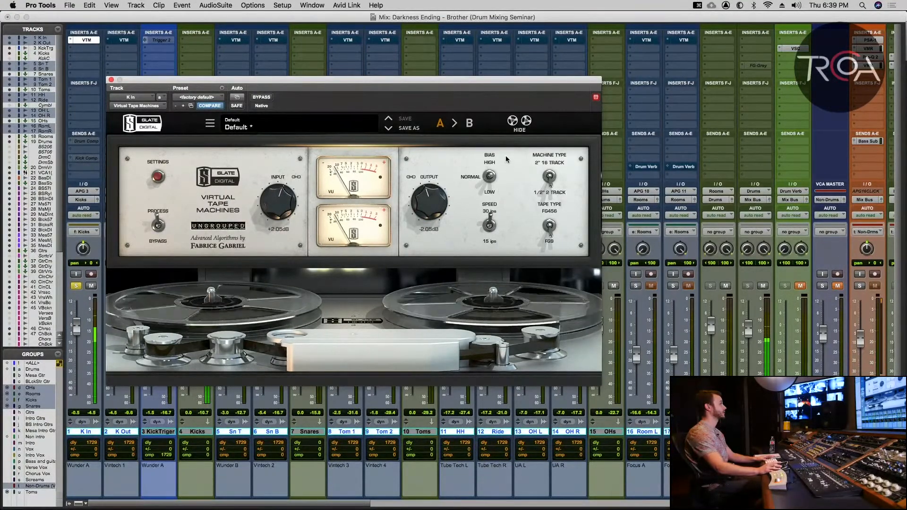
pyautogui.click(520, 123)
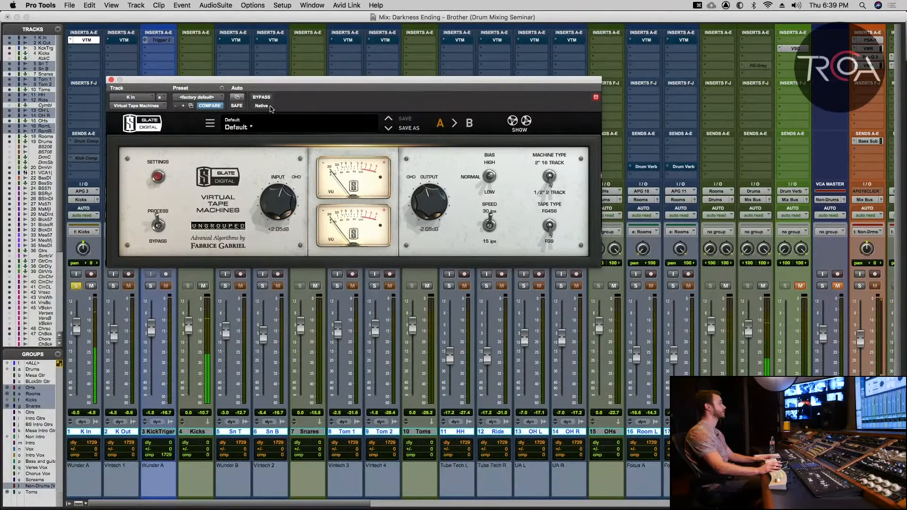
# Compare K In with the tape emulation bypassed and active, and lower its input drive to about +1.30 dB.
pyautogui.click(265, 97)
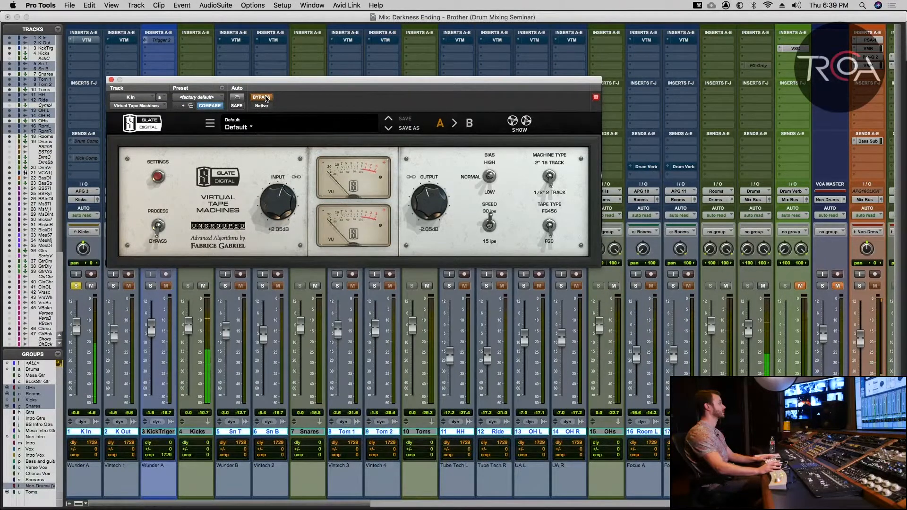
pyautogui.click(265, 97)
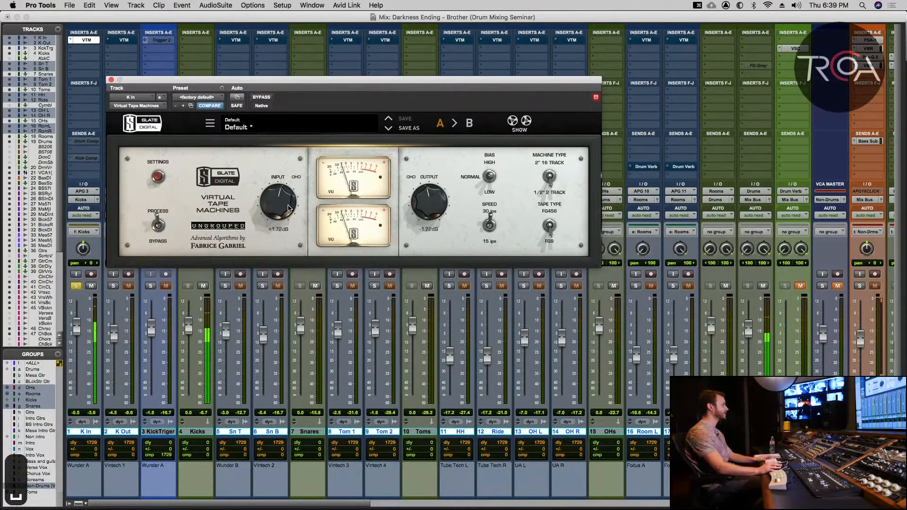
pyautogui.scroll(-2, 290, 208)
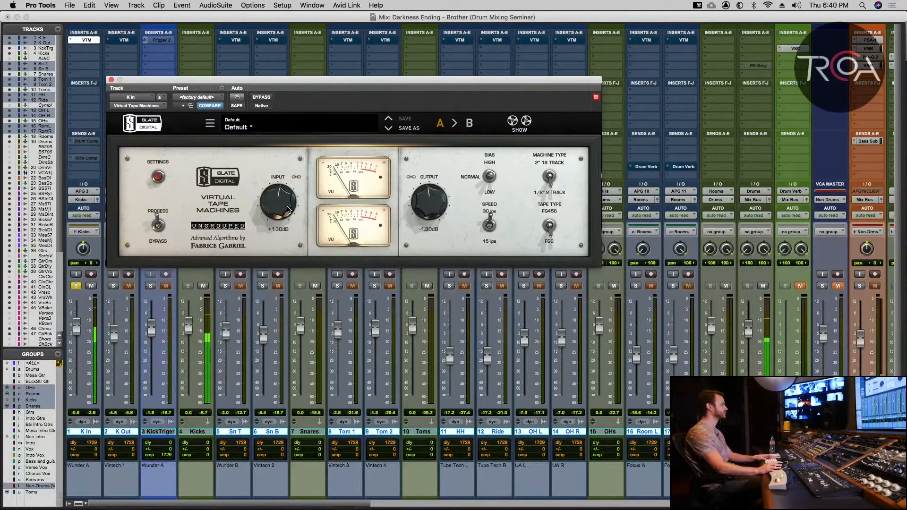
# Recall the Verse 1 memory location, start playback from there, and close the Memory Locations window.
pyautogui.press('super+5')
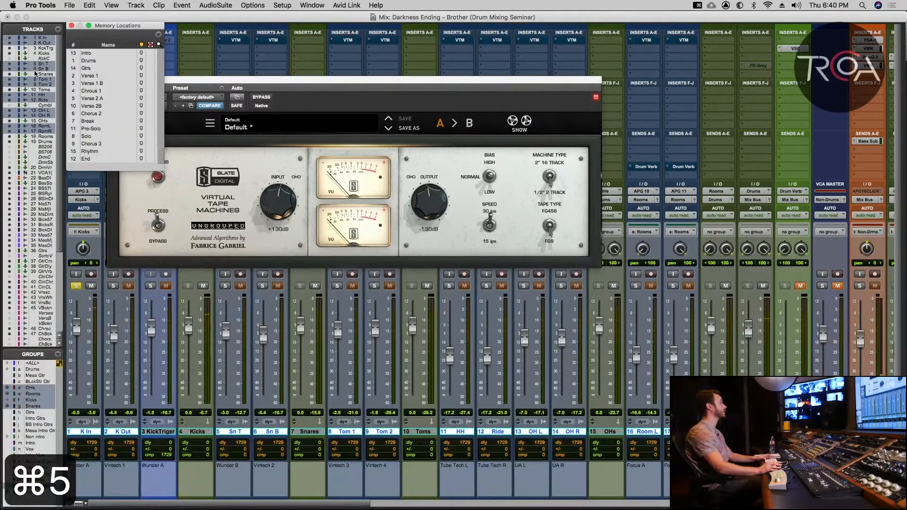
pyautogui.click(85, 77)
pyautogui.press('space')
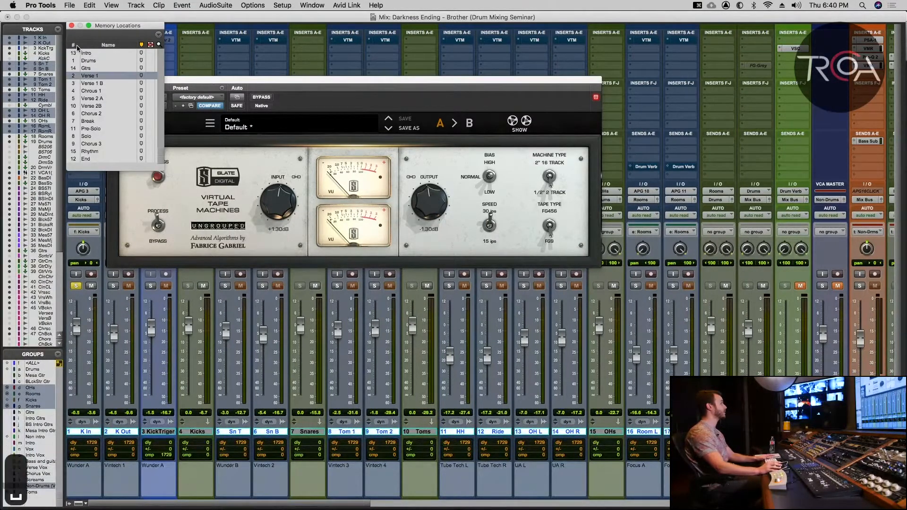
pyautogui.click(71, 26)
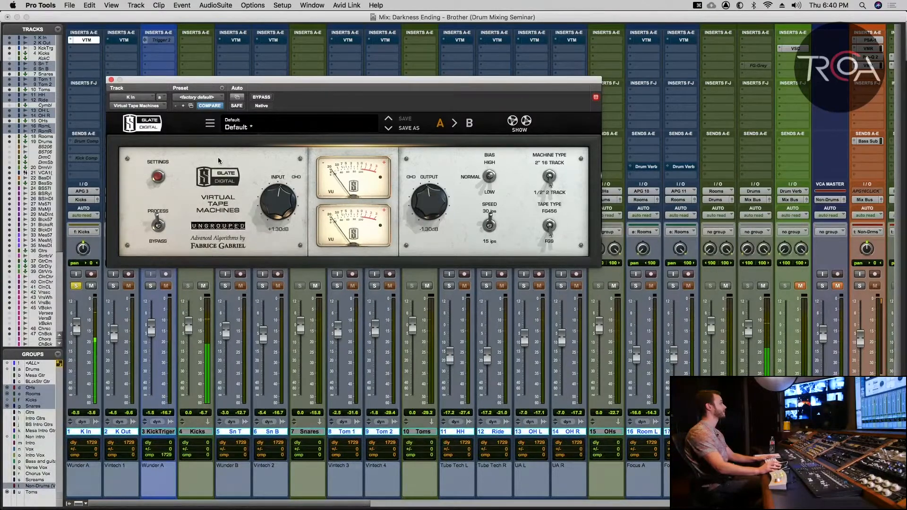
# Compare K In with and without its tape emulation during Verse 1, close the plug-in, and clear the K In solo.
pyautogui.click(259, 98)
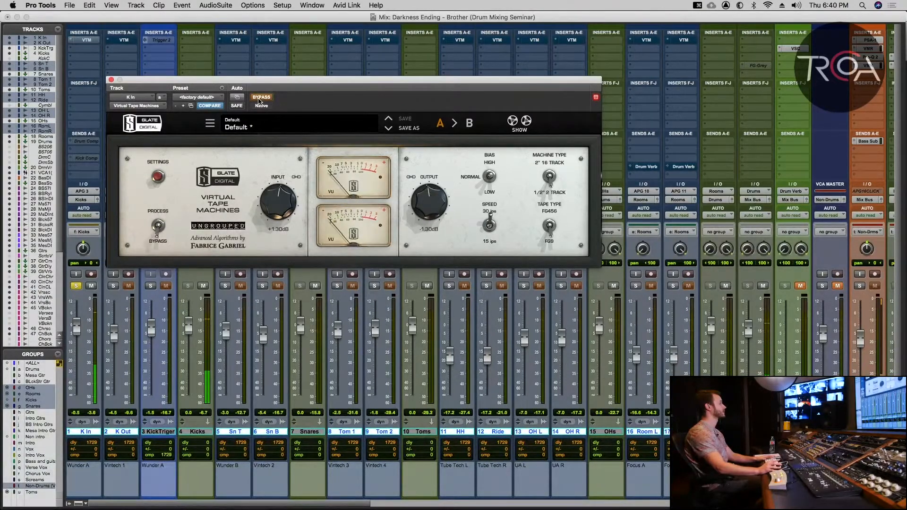
pyautogui.click(259, 98)
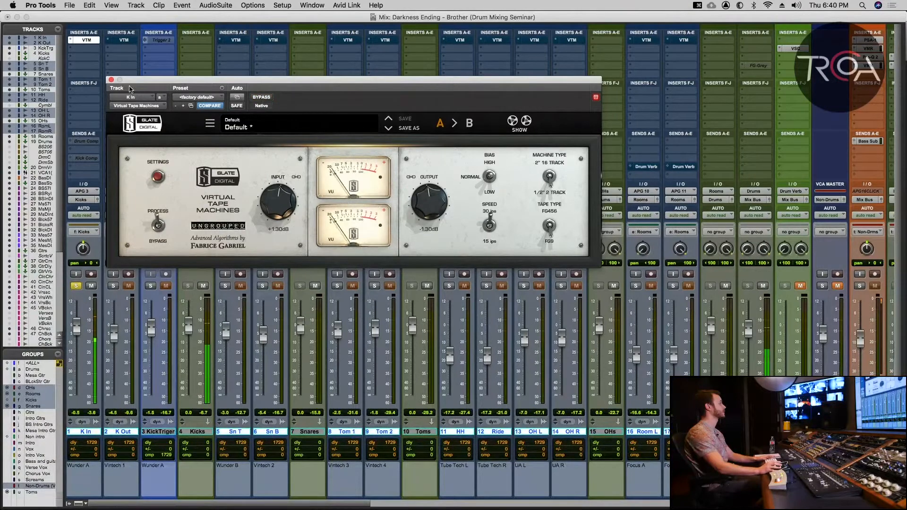
pyautogui.click(111, 80)
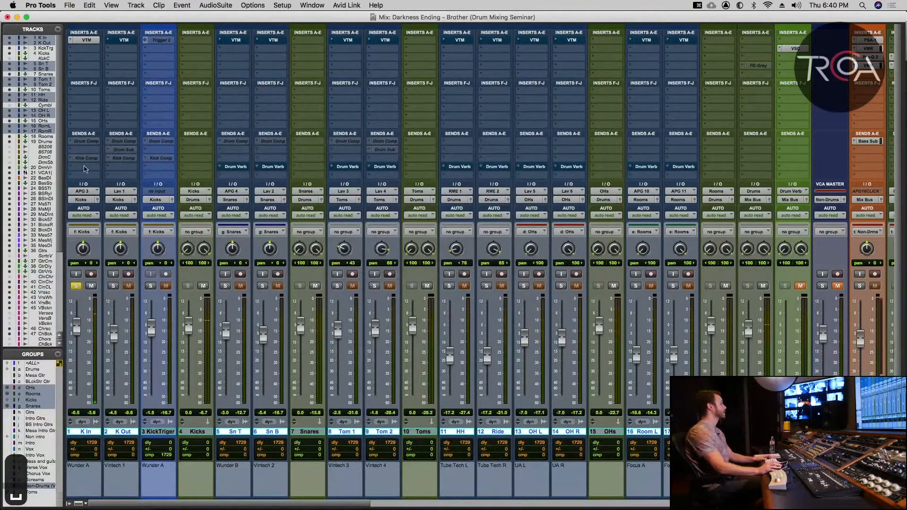
pyautogui.click(78, 284)
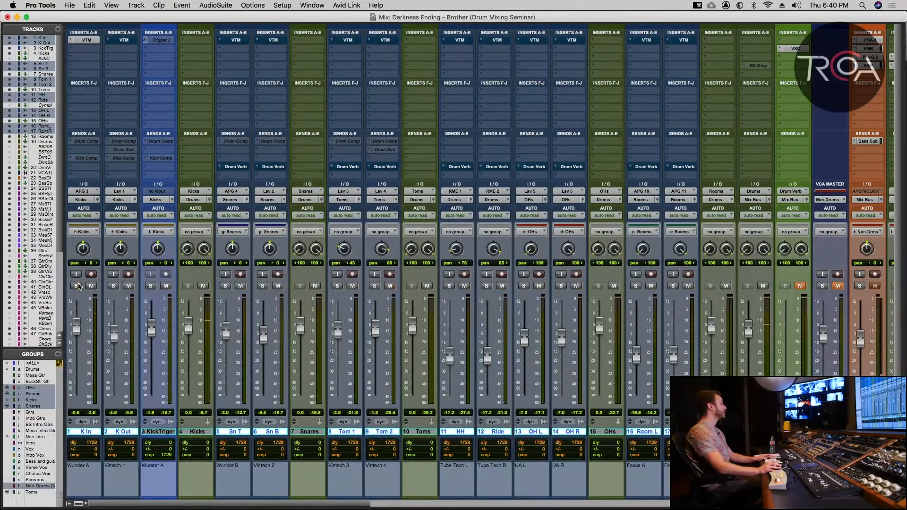
# Solo K In and K Out, enable Virtual Tape Machines on K Out, and set its input to about +0.81 dB.
pyautogui.click(112, 286)
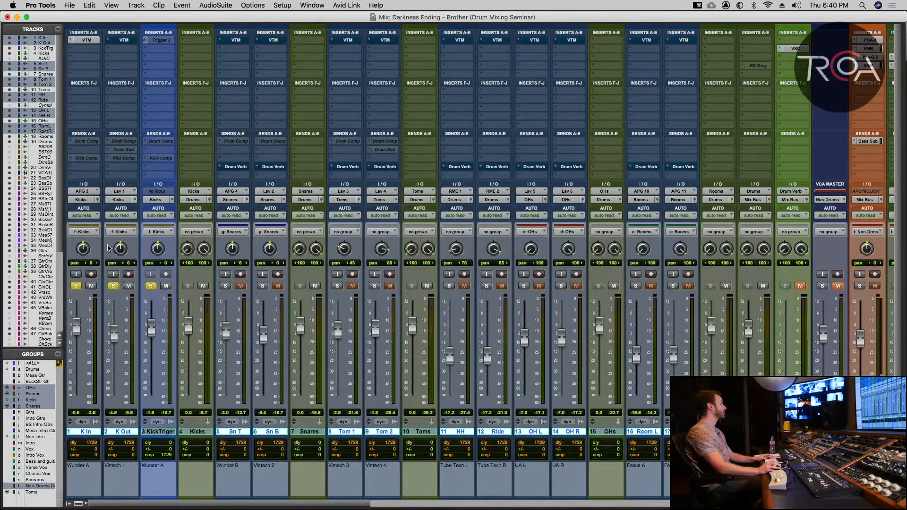
pyautogui.click(128, 41)
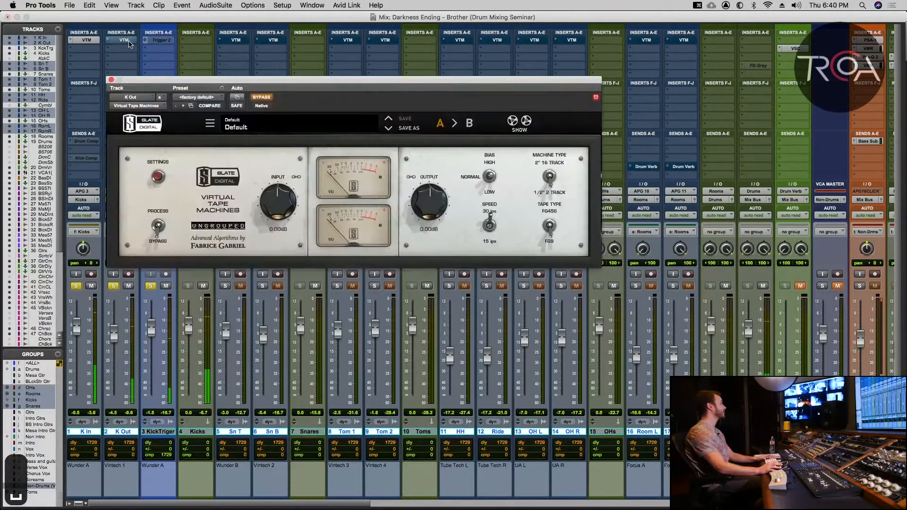
pyautogui.click(261, 97)
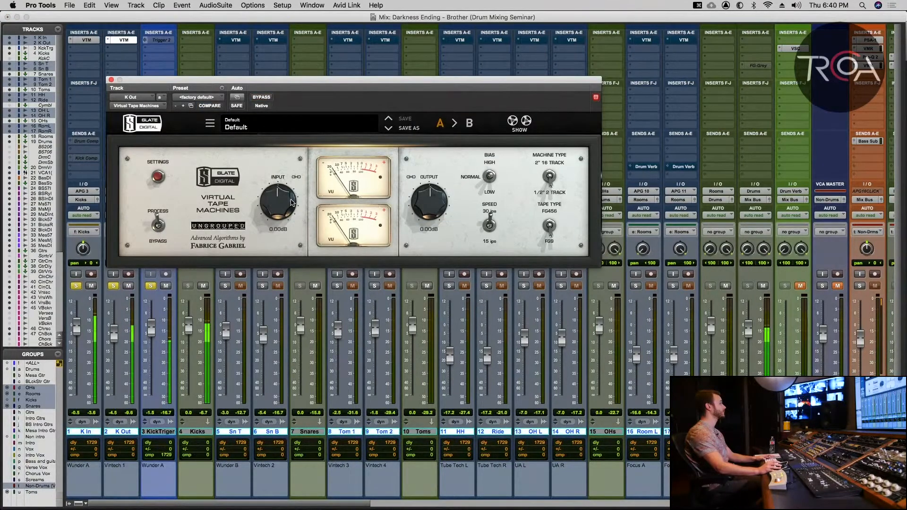
pyautogui.moveTo(291, 203); pyautogui.dragTo(292, 199)
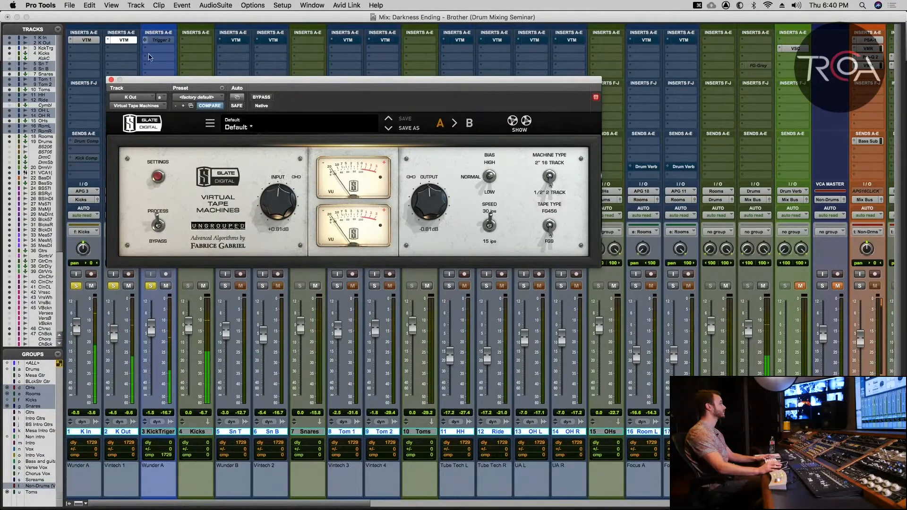
# Recheck the tape settings on K In, close the plug-in, clear the solos, and resume playback of the full kit.
pyautogui.click(87, 40)
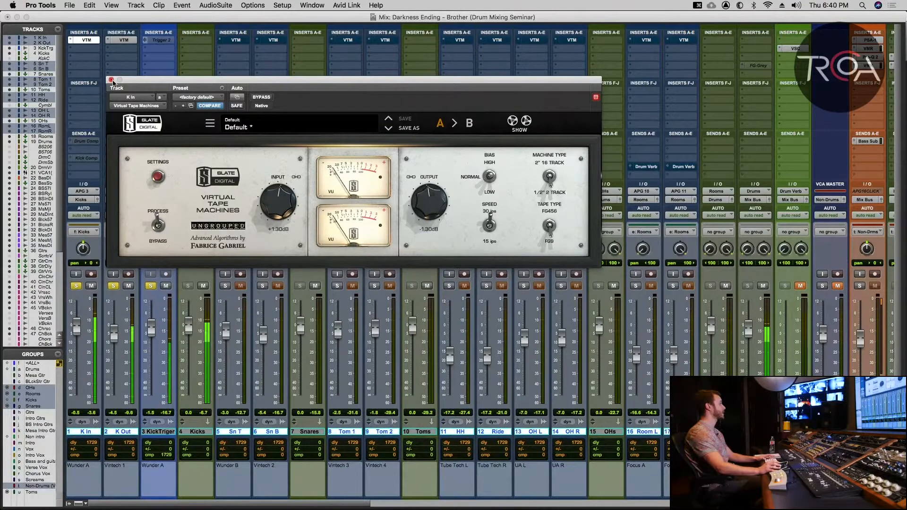
pyautogui.click(111, 79)
pyautogui.press('space')
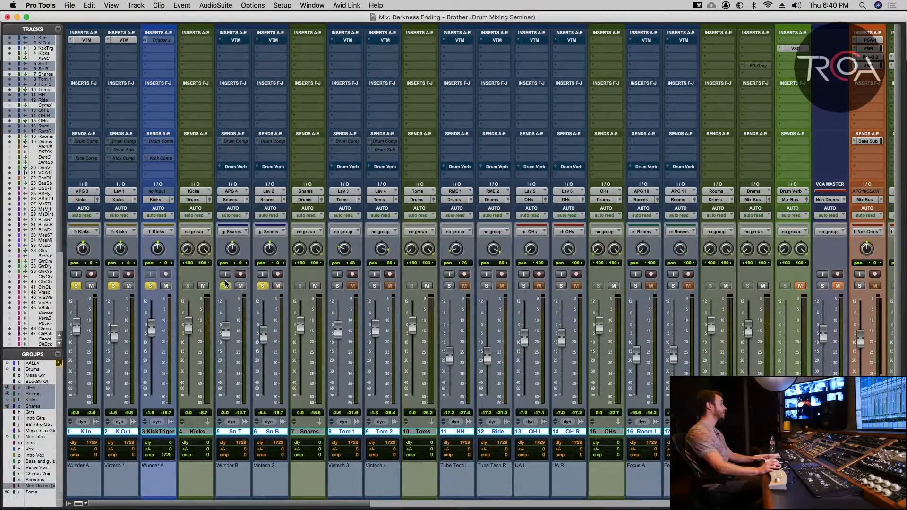
pyautogui.click(146, 286)
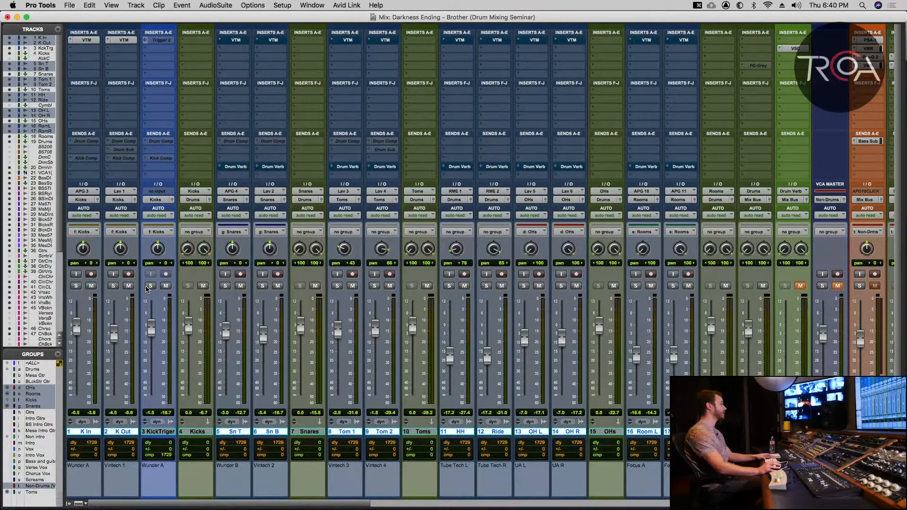
pyautogui.press('space')
# Enable Virtual Tape Machines on Sn T and, through the Drums group, on the remaining drum tracks, leaving the group deactivated.
pyautogui.click(235, 40)
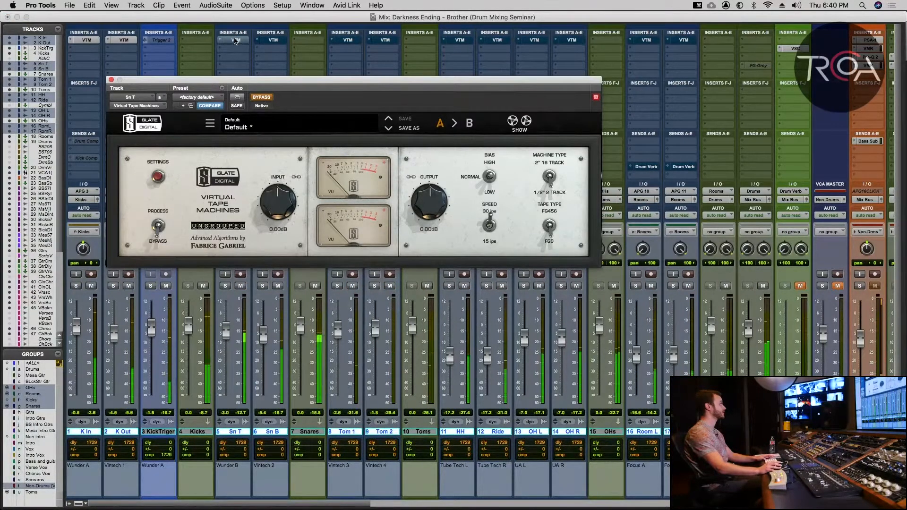
pyautogui.keyDown('super'); pyautogui.click(236, 41); pyautogui.keyUp('super')
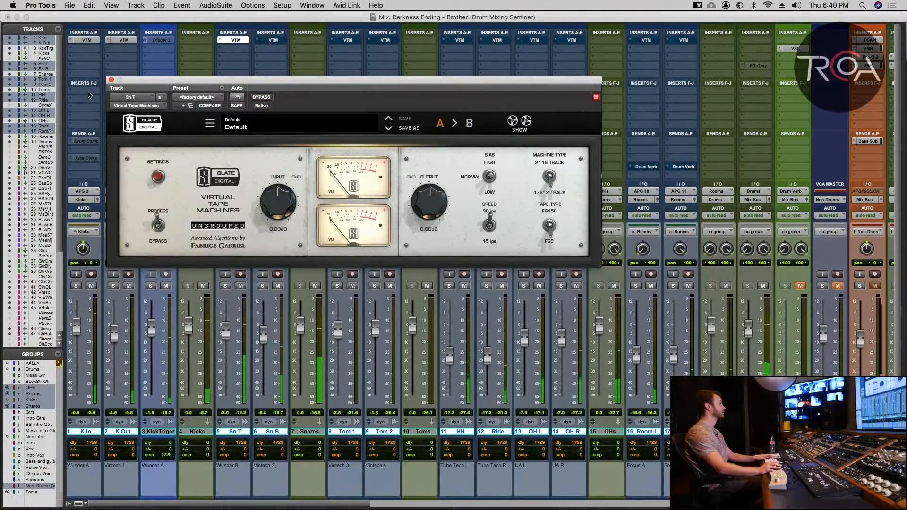
pyautogui.click(111, 79)
pyautogui.press('a')
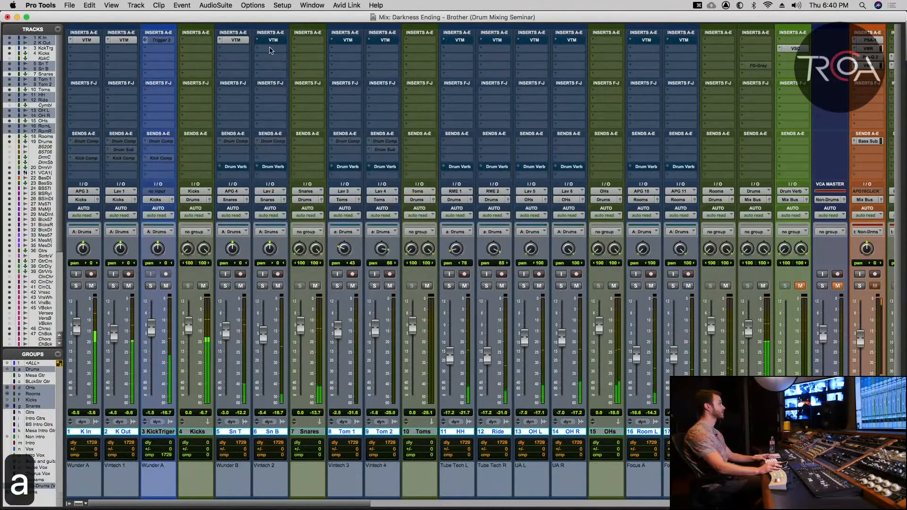
pyautogui.press('a')
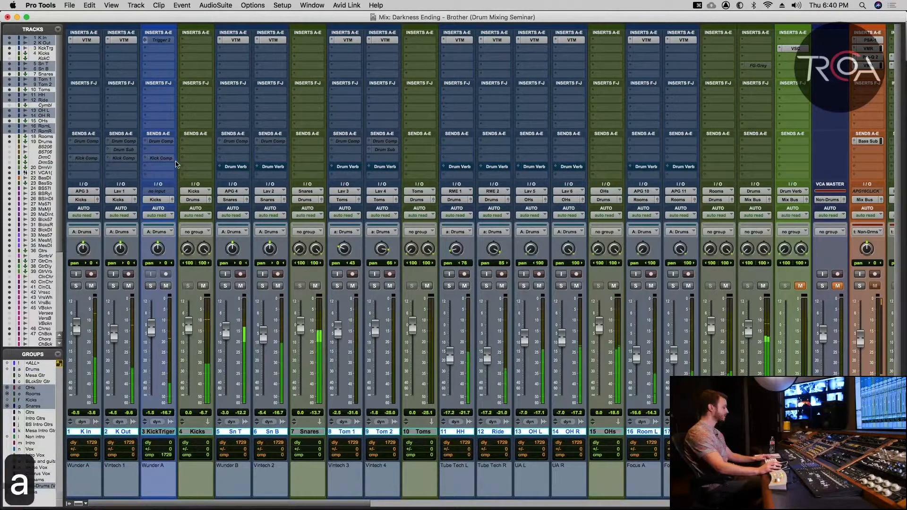
# Raise the Virtual Tape Machines input on Sn T, and set the Sn B input to about +4.25 dB.
pyautogui.click(236, 39)
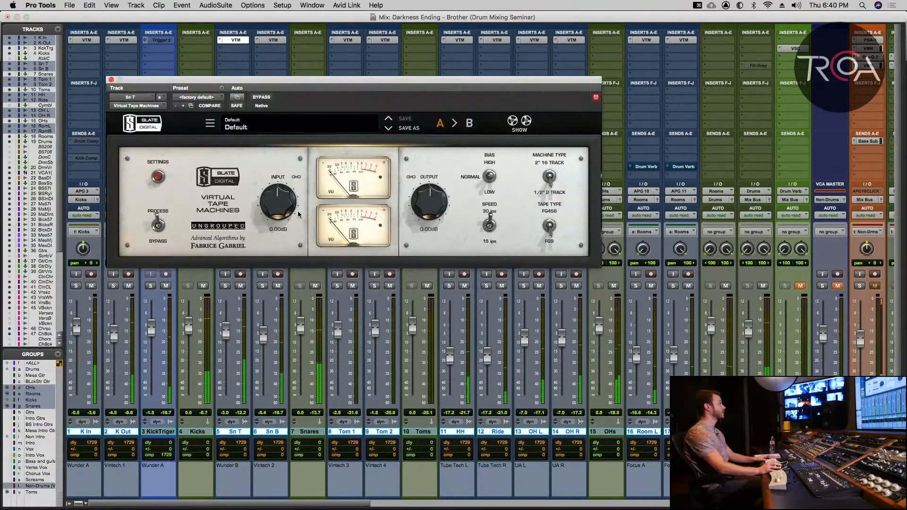
pyautogui.moveTo(290, 205); pyautogui.dragTo(281, 191)
pyautogui.click(270, 41)
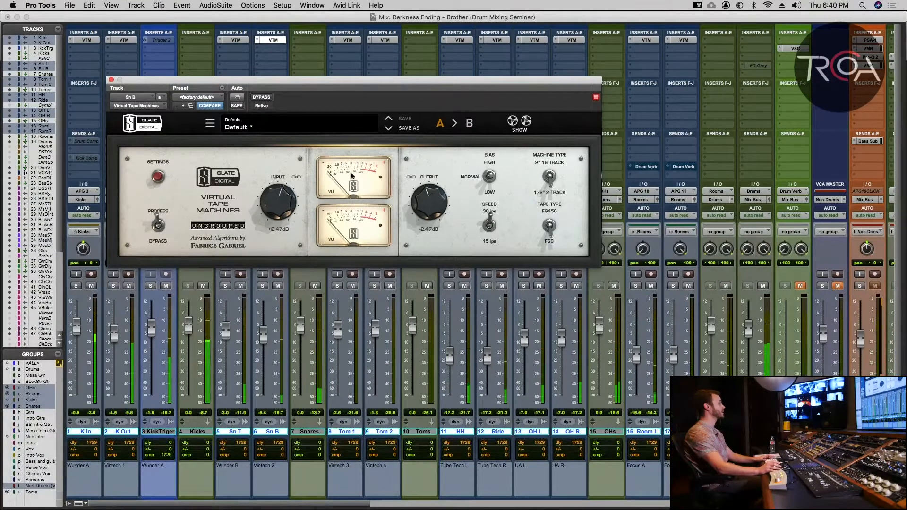
pyautogui.moveTo(264, 203); pyautogui.dragTo(268, 197)
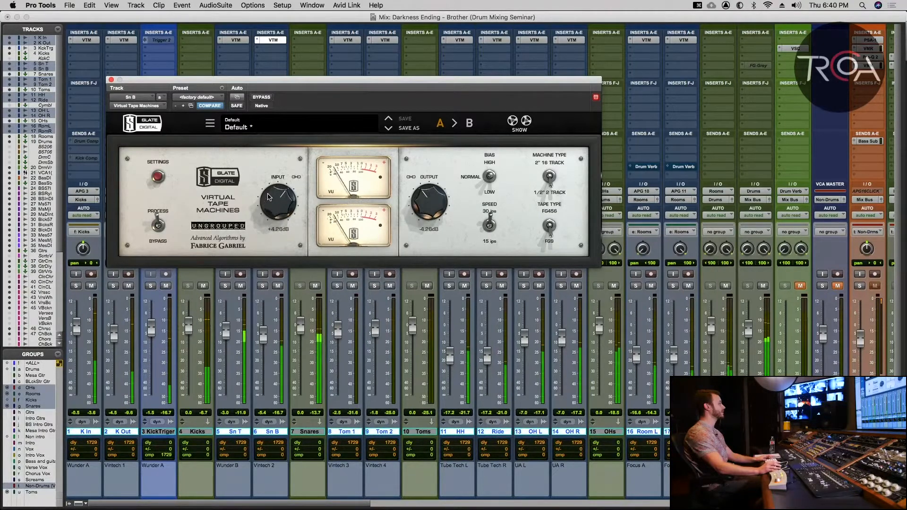
pyautogui.click(111, 80)
# Try a hotter Virtual Tape Machines input on Tom 1, reset it to 0.00 dB, and close the plug-in.
pyautogui.click(339, 42)
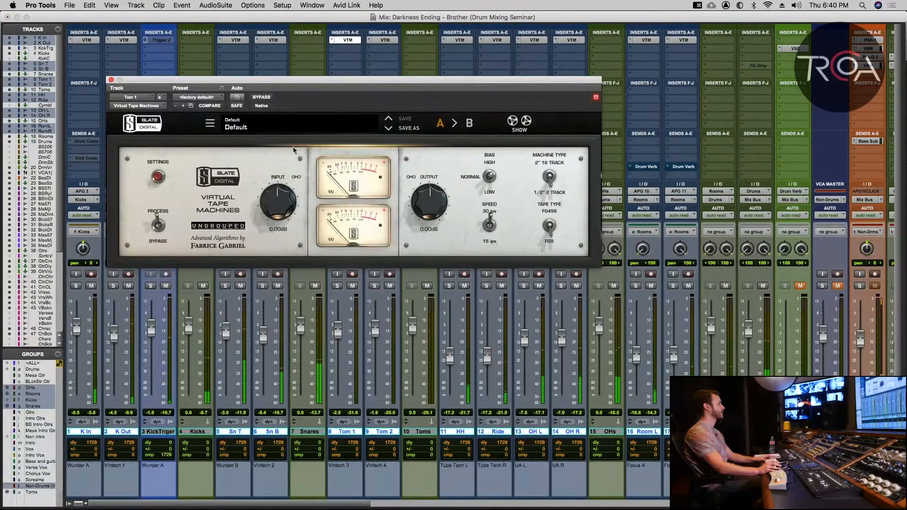
pyautogui.moveTo(274, 195); pyautogui.dragTo(276, 180)
pyautogui.keyDown('alt'); pyautogui.click(277, 194); pyautogui.keyUp('alt')
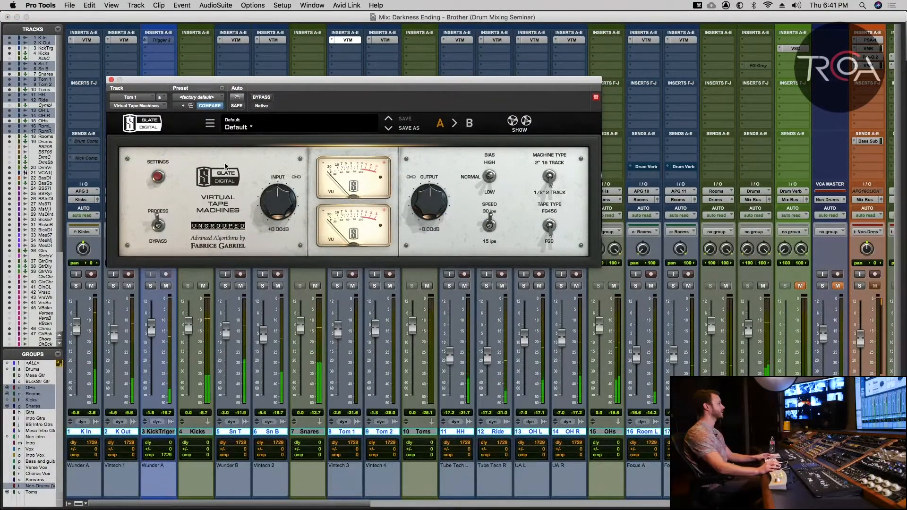
pyautogui.press('space')
pyautogui.click(111, 80)
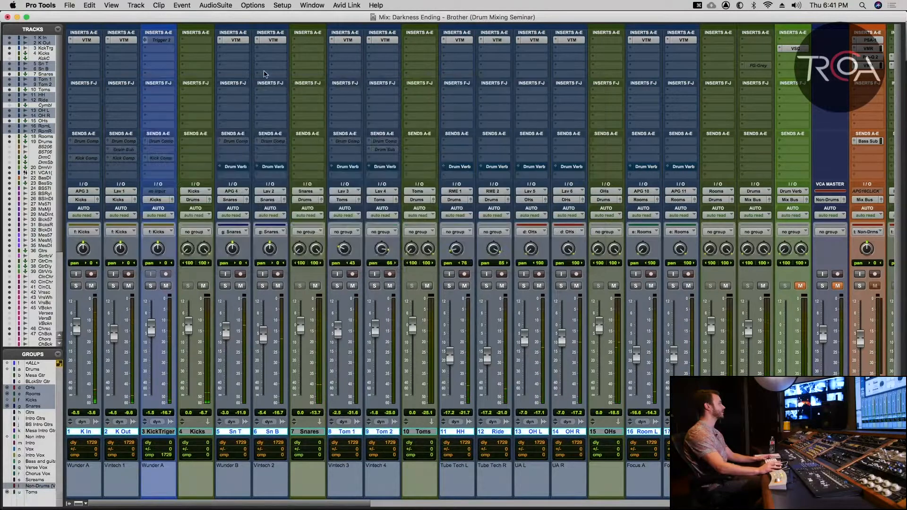
# Set the Virtual Tape Machines input to about +1.31 dB on HH and about +2.92 dB on OH L.
pyautogui.click(459, 40)
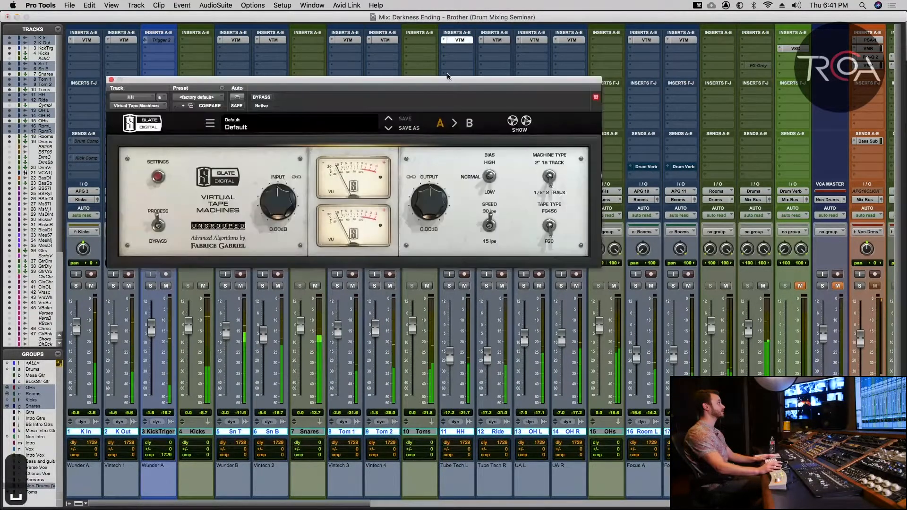
pyautogui.moveTo(272, 212); pyautogui.dragTo(273, 207)
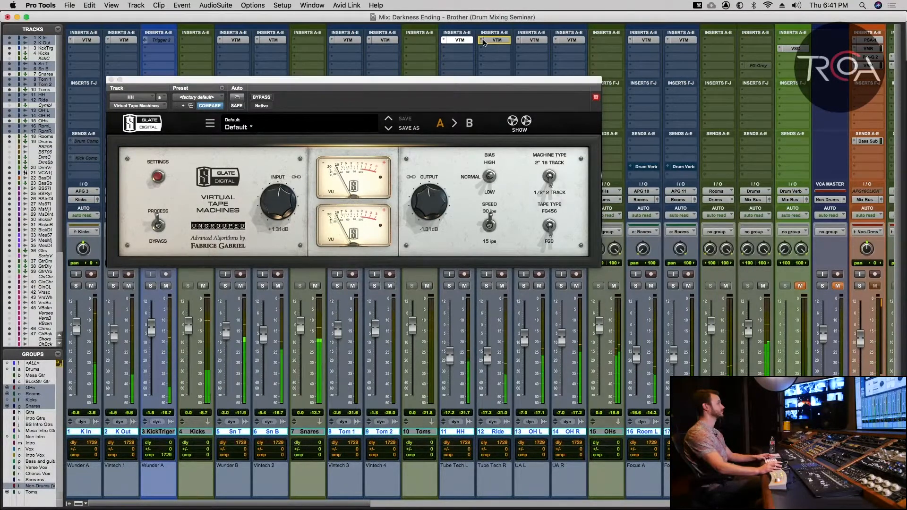
pyautogui.click(535, 40)
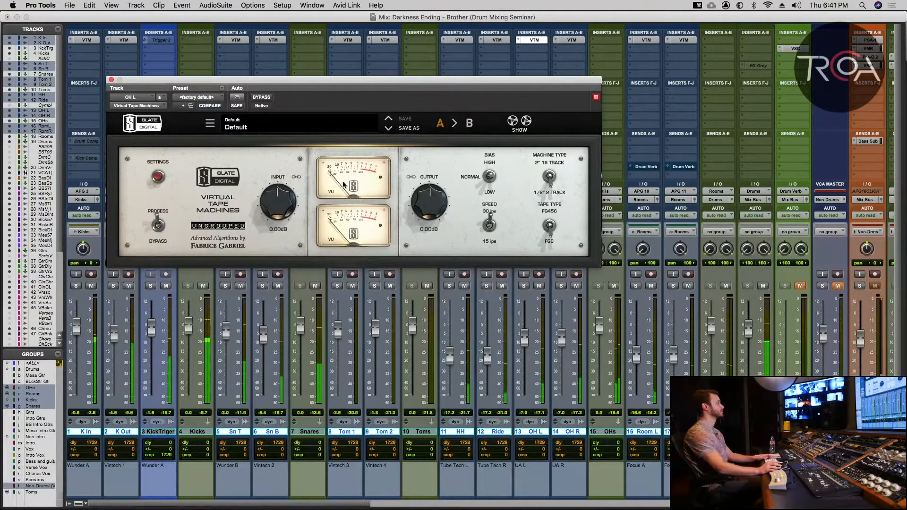
pyautogui.moveTo(282, 197); pyautogui.dragTo(282, 190)
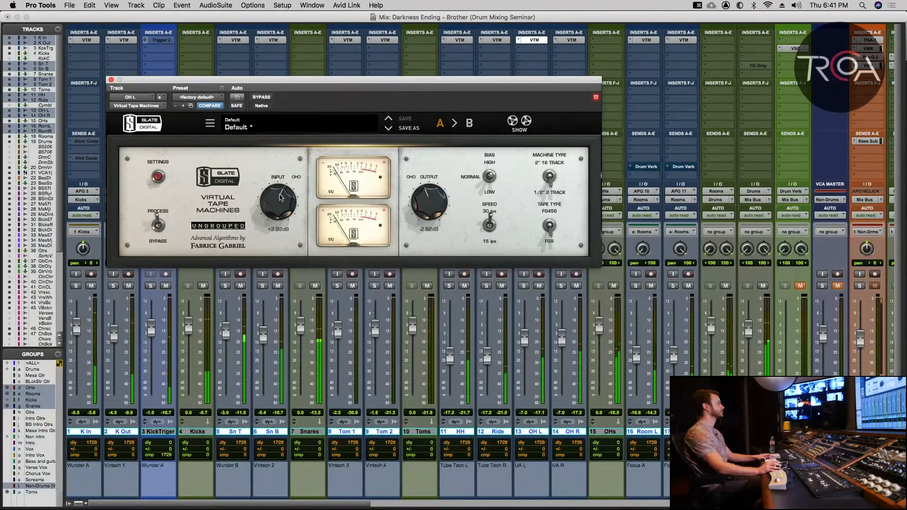
# Set the Virtual Tape Machines input on OH L to exactly +3.00 dB.
pyautogui.click(278, 230)
pyautogui.write('3')
pyautogui.press('Return')
pyautogui.click(567, 40)
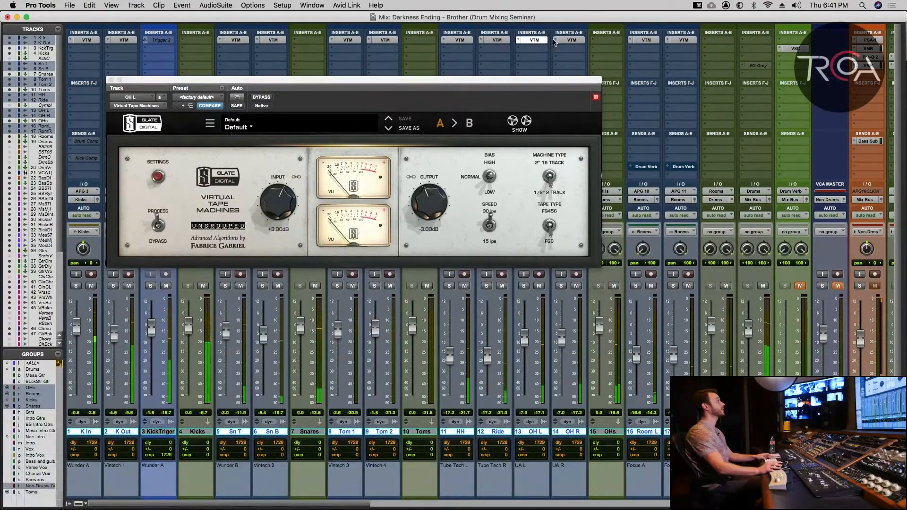
# Set the Virtual Tape Machines input on Room L to +1.00 dB and close the plug-in.
pyautogui.click(657, 41)
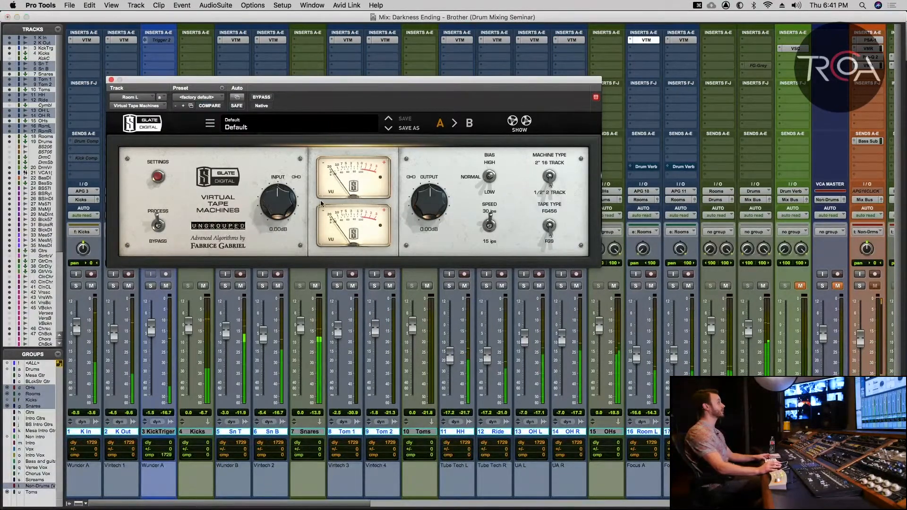
pyautogui.moveTo(286, 202); pyautogui.dragTo(280, 222)
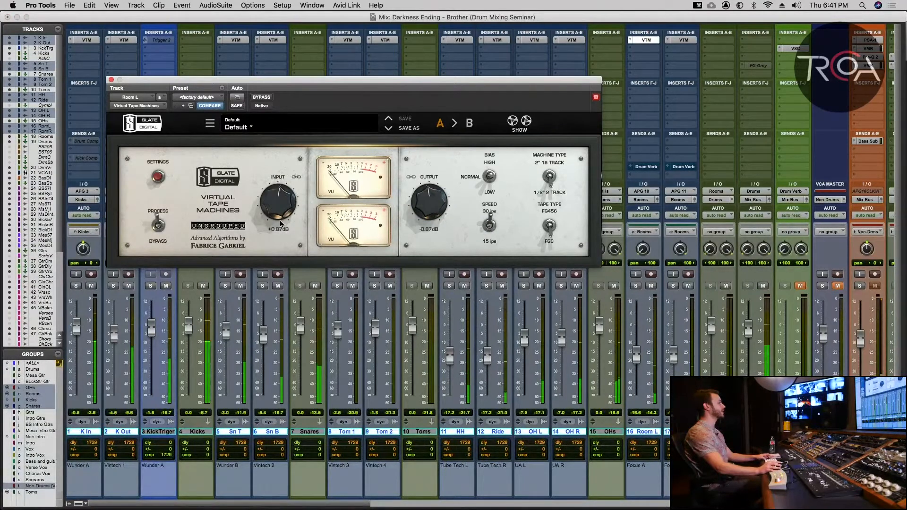
pyautogui.click(280, 229)
pyautogui.write('1')
pyautogui.press('Return')
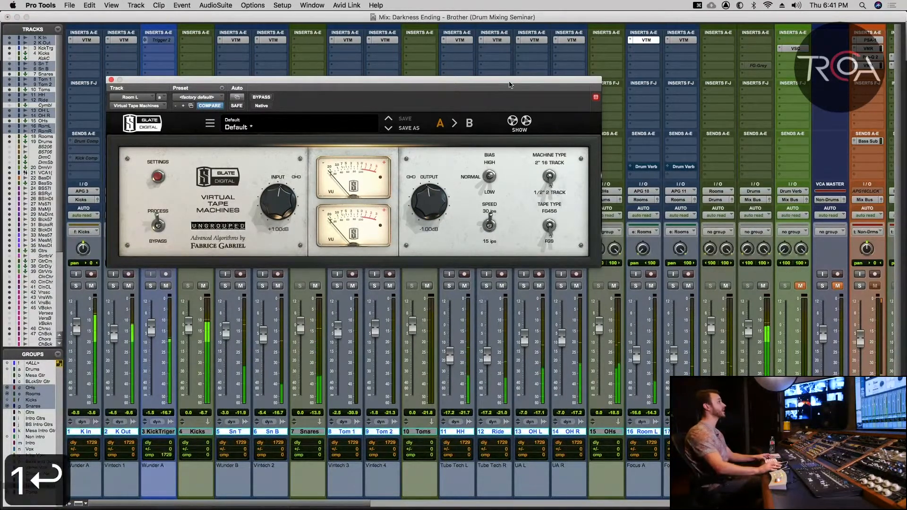
pyautogui.click(667, 42)
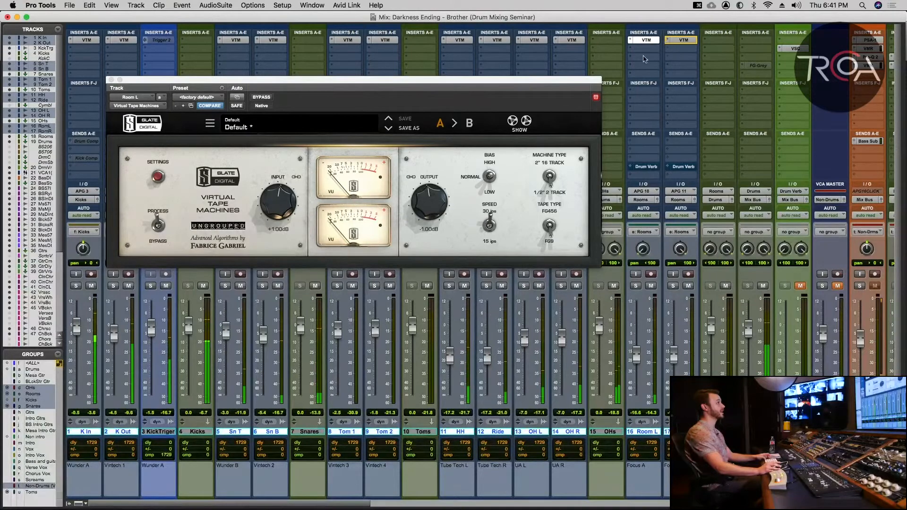
pyautogui.click(111, 80)
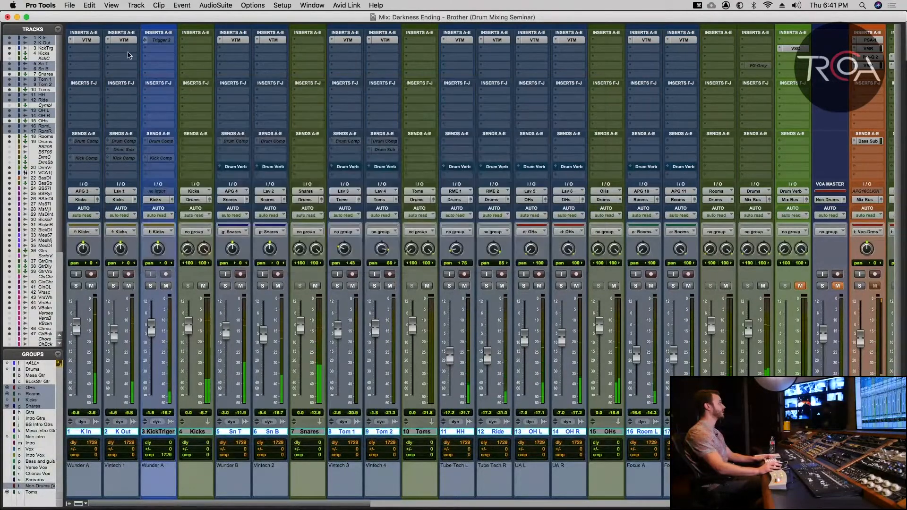
# Activate the Drums group and compare the drums with Virtual Tape Machines bypassed and enabled, leaving it enabled and stopping playback.
pyautogui.press('space')
pyautogui.press('space')
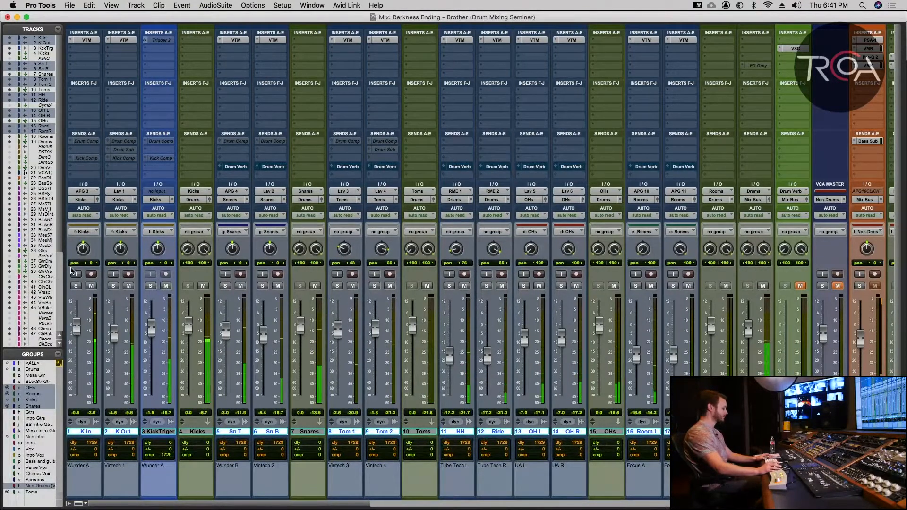
pyautogui.press('a')
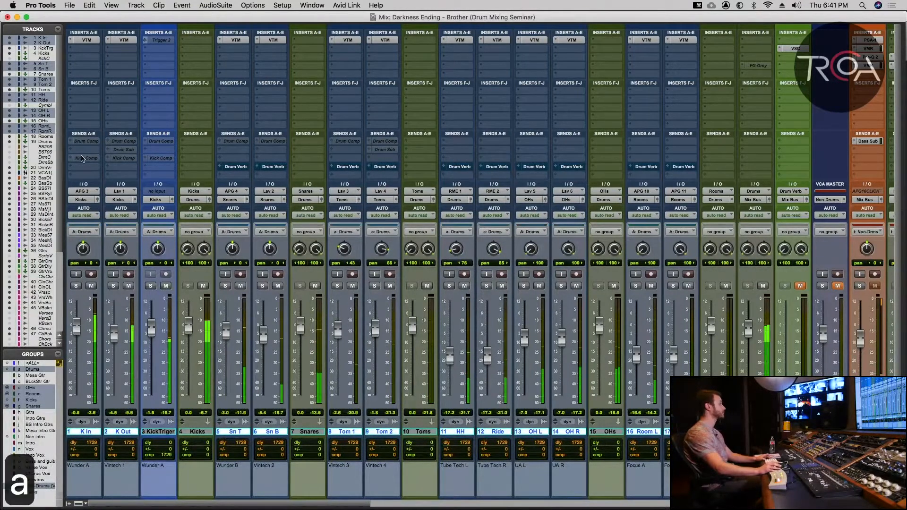
pyautogui.keyDown('super'); pyautogui.click(129, 39); pyautogui.keyUp('super')
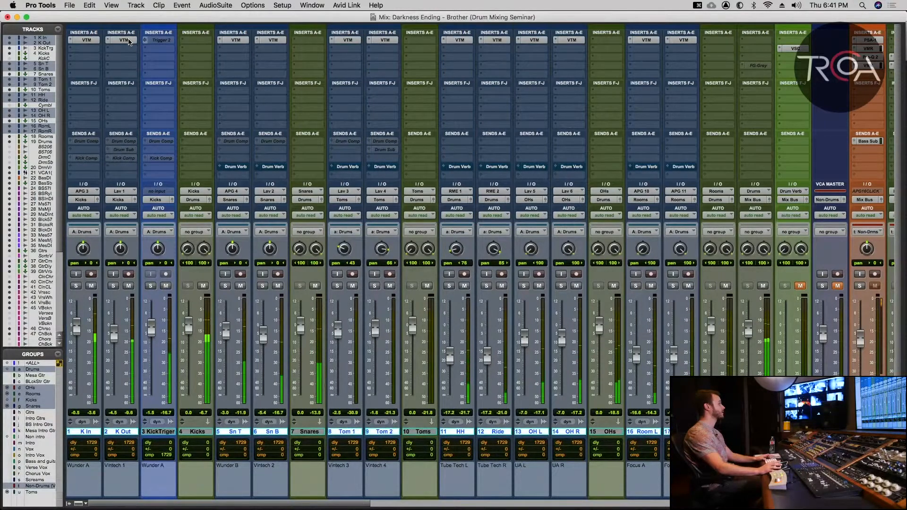
pyautogui.keyDown('super'); pyautogui.click(128, 40); pyautogui.keyUp('super')
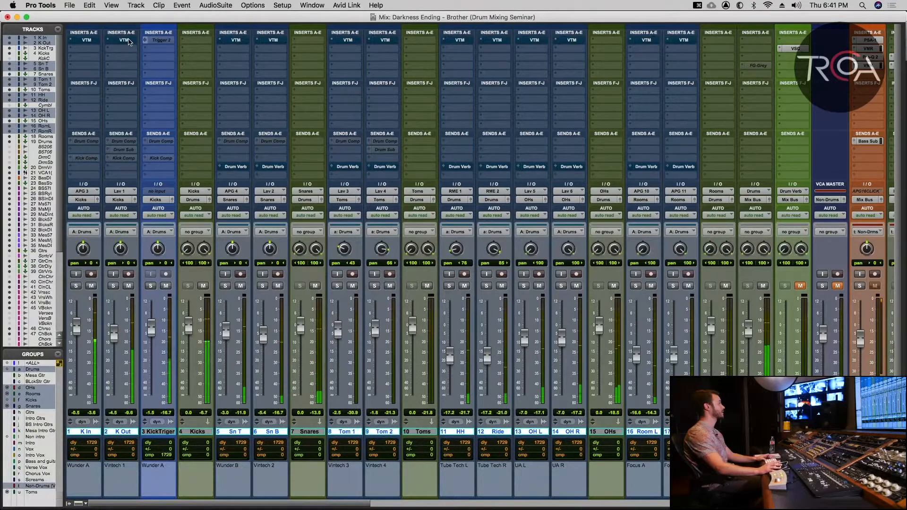
pyautogui.keyDown('super'); pyautogui.click(129, 40); pyautogui.keyUp('super')
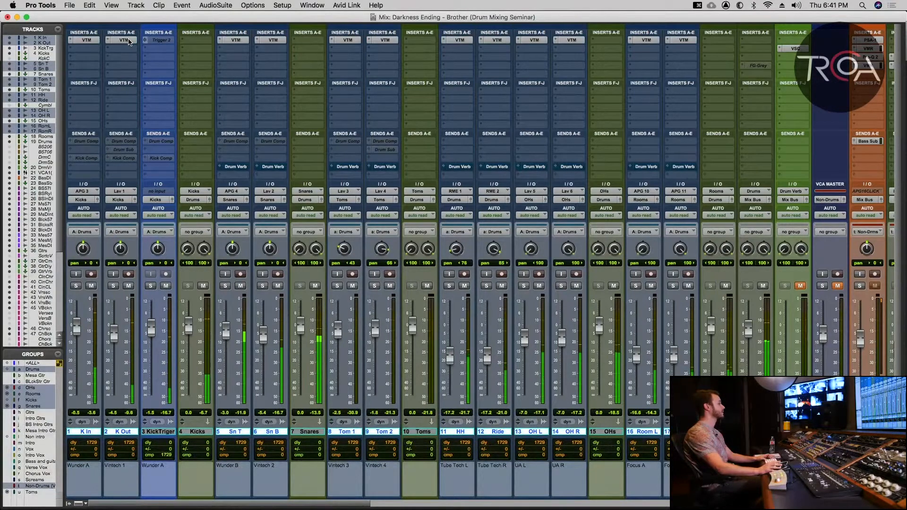
pyautogui.press('space')
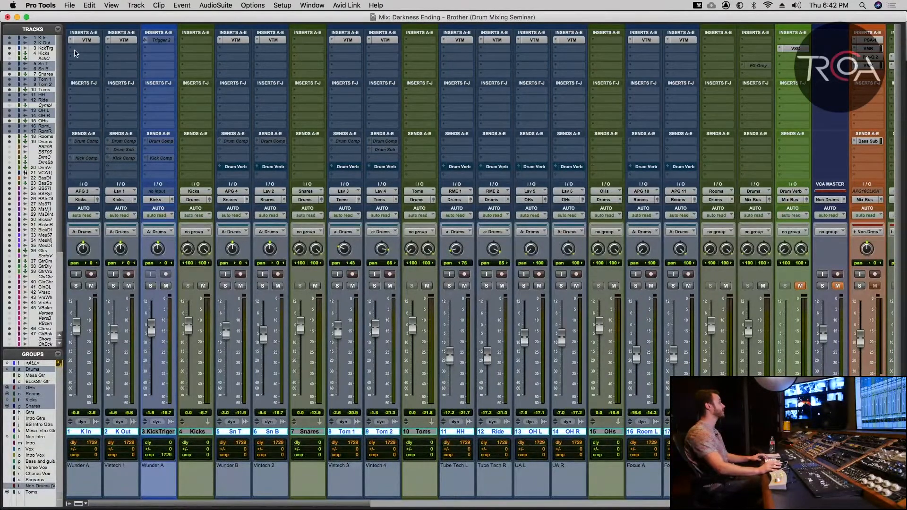
pyautogui.click(74, 53)
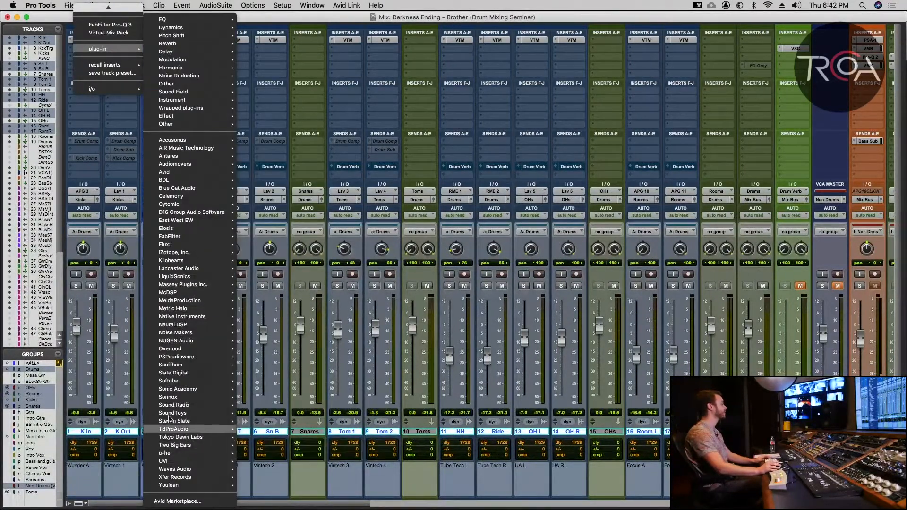
pyautogui.moveTo(227, 373)
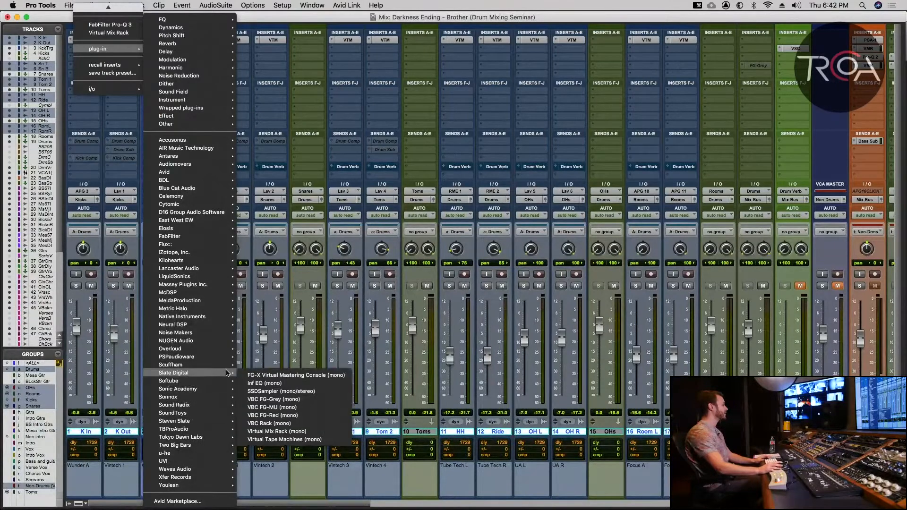
pyautogui.click(279, 432)
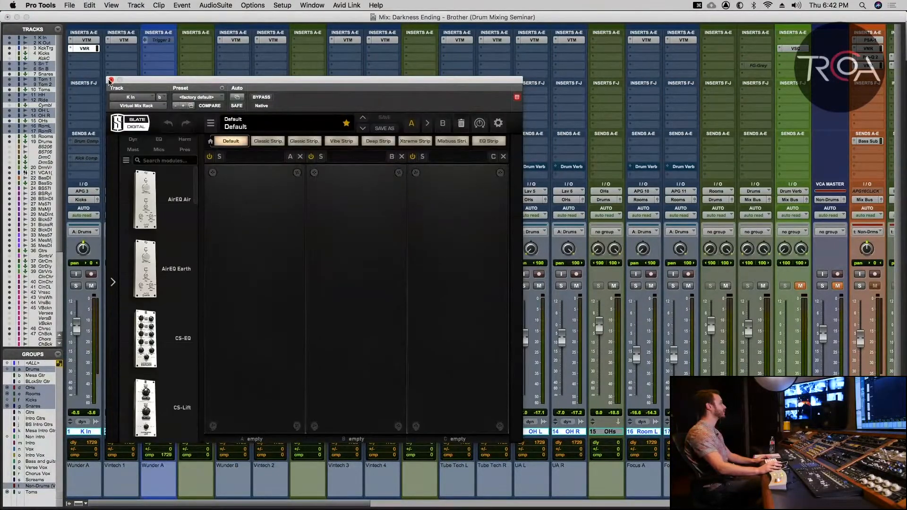
pyautogui.click(111, 80)
pyautogui.click(72, 51)
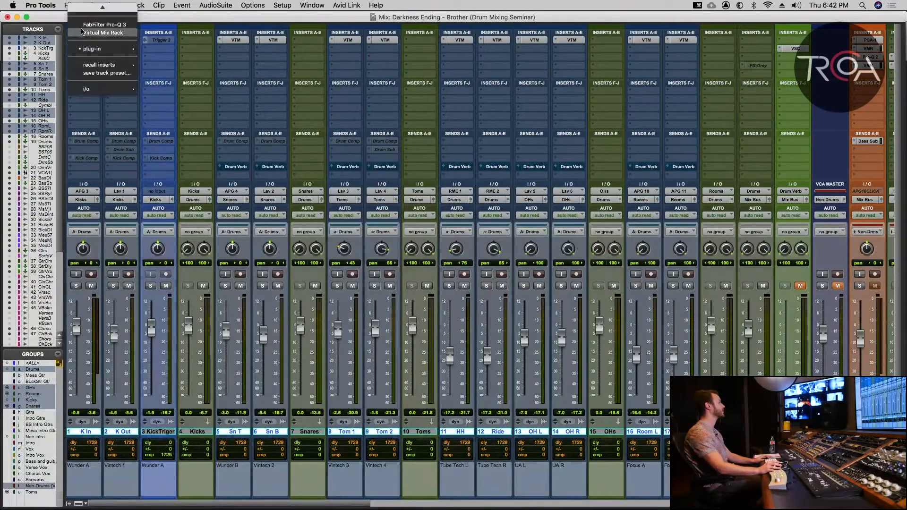
pyautogui.click(88, 9)
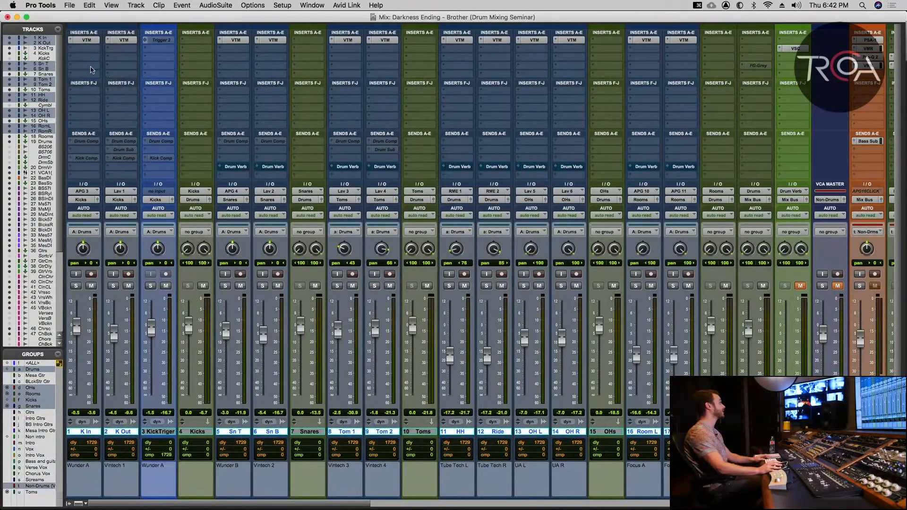
# Insert Slate Digital's mono Virtual Mix Rack below the tape plug-in across the grouped drum tracks, close its window and bypass it everywhere.
pyautogui.click(71, 51)
pyautogui.moveTo(110, 49)
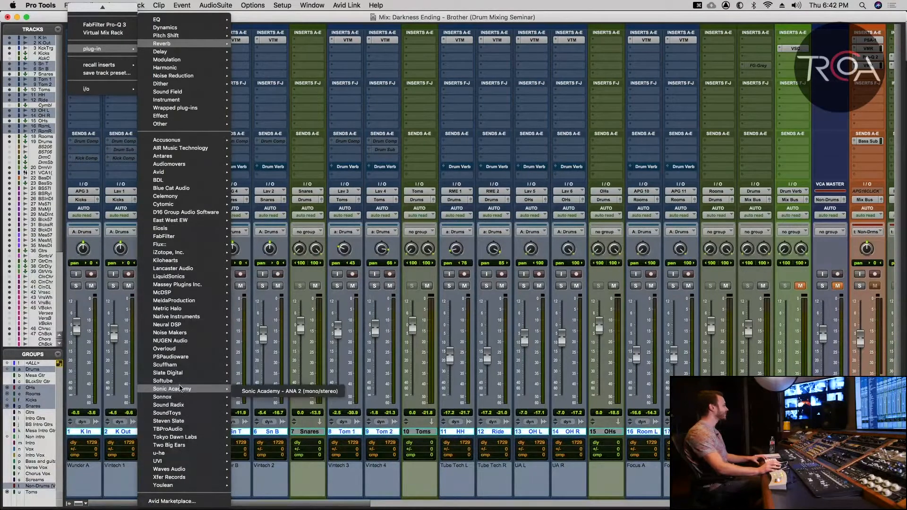
pyautogui.moveTo(181, 374)
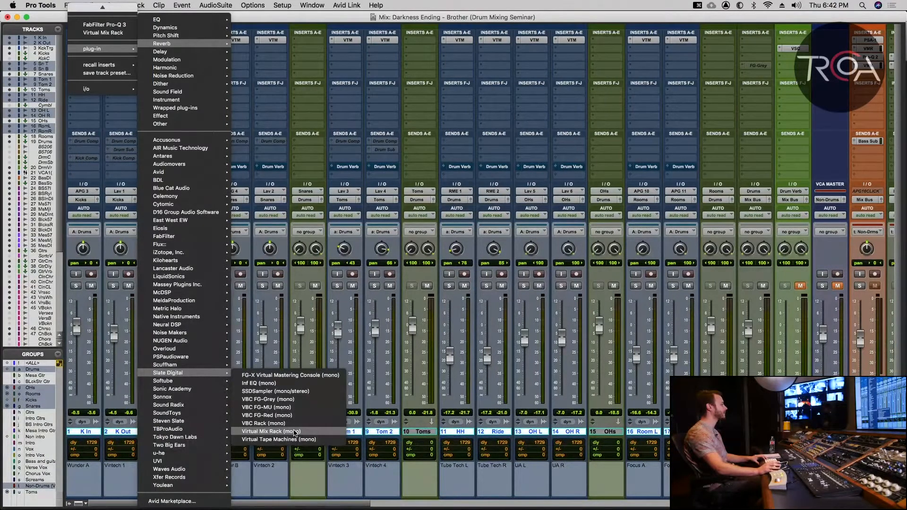
pyautogui.click(294, 432)
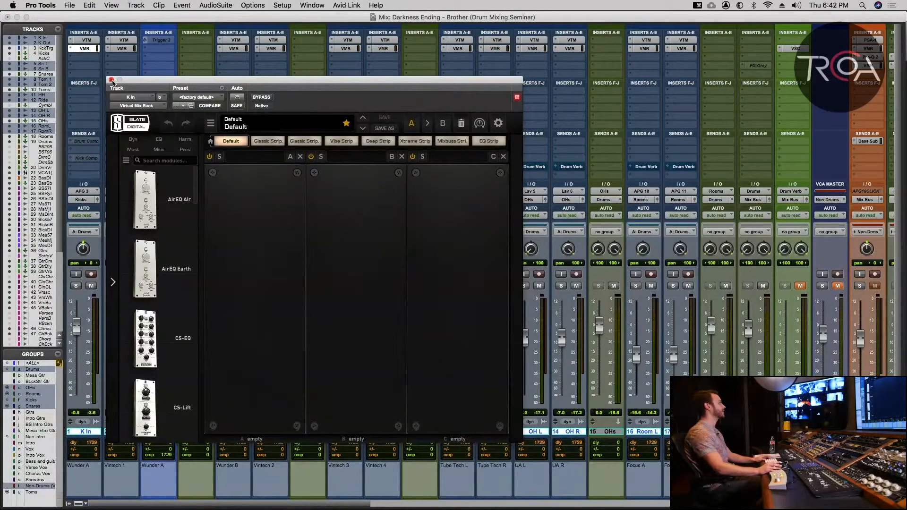
pyautogui.click(112, 80)
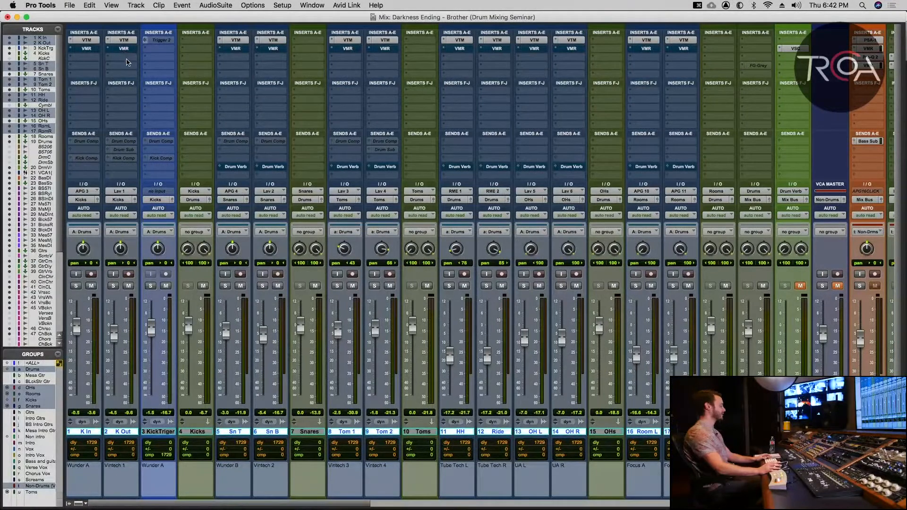
# Deactivate the Drums group, enable Virtual Mix Rack on K In only, and open it.
pyautogui.press('a')
pyautogui.keyDown('super'); pyautogui.click(86, 51); pyautogui.keyUp('super')
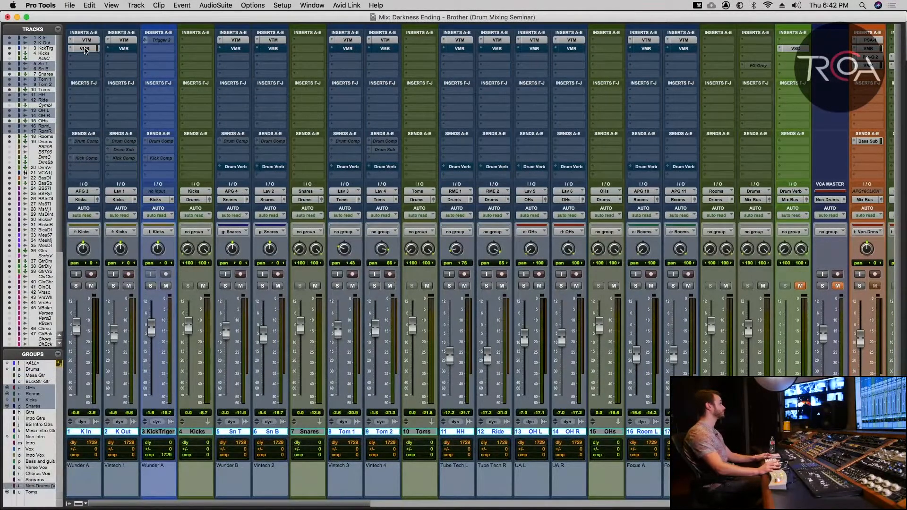
pyautogui.click(85, 49)
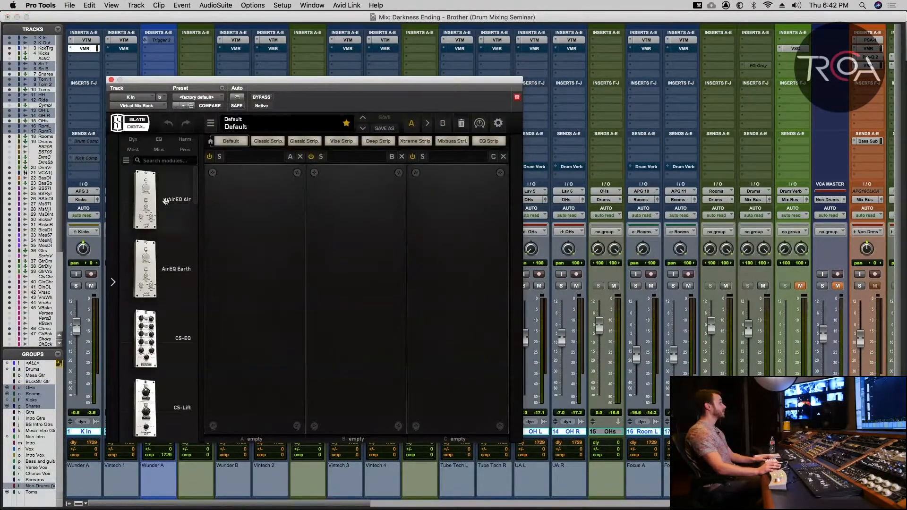
# Show the Virtual Mix Rack modules as a text list and load VCC Channel into the first slot on K In.
pyautogui.click(126, 160)
pyautogui.scroll(-5, 162, 221)
pyautogui.scroll(-3, 163, 220)
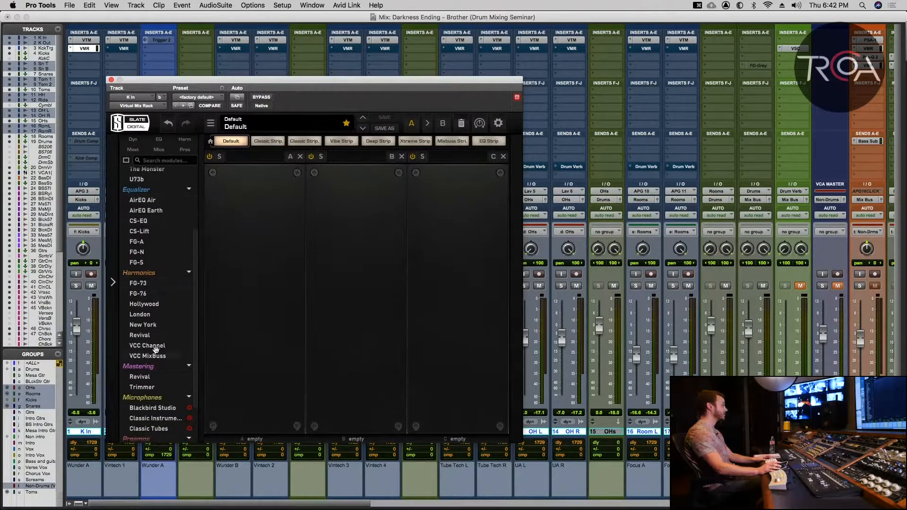
pyautogui.doubleClick(160, 346)
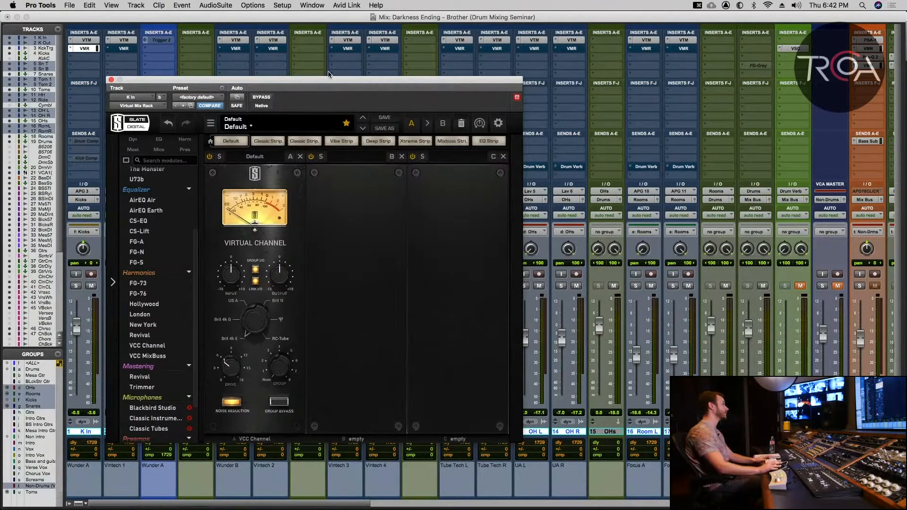
# Solo K In and audition VCC Channel's Brit N, US A, Brit 4k G and Brit 4k E consoles during playback, settling on US A.
pyautogui.moveTo(323, 83); pyautogui.dragTo(426, 93)
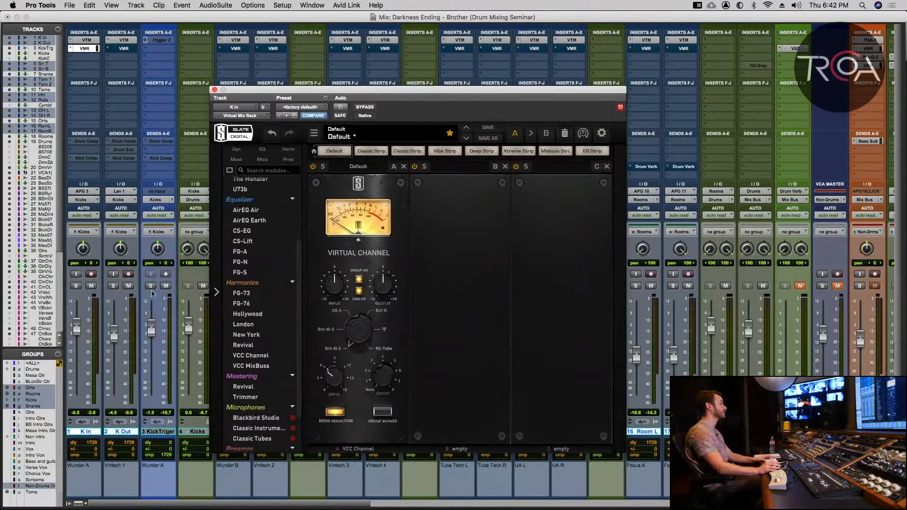
pyautogui.click(75, 286)
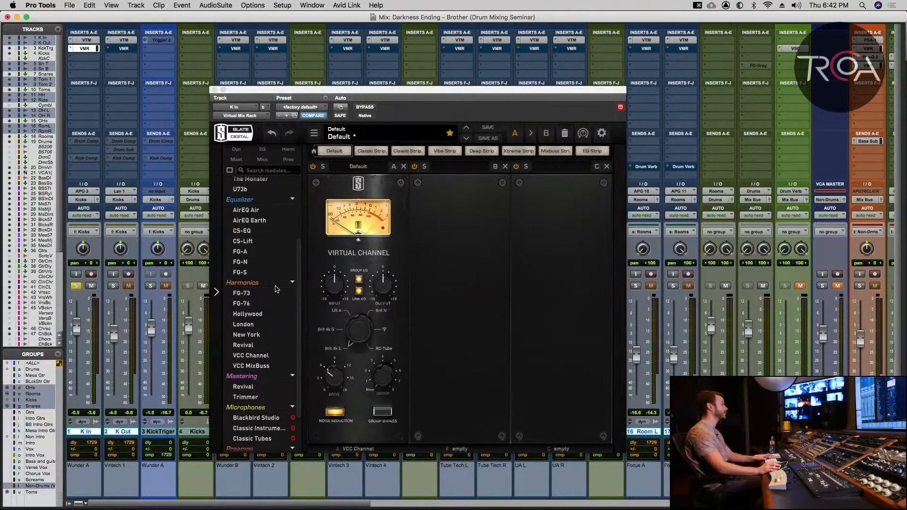
pyautogui.press('space')
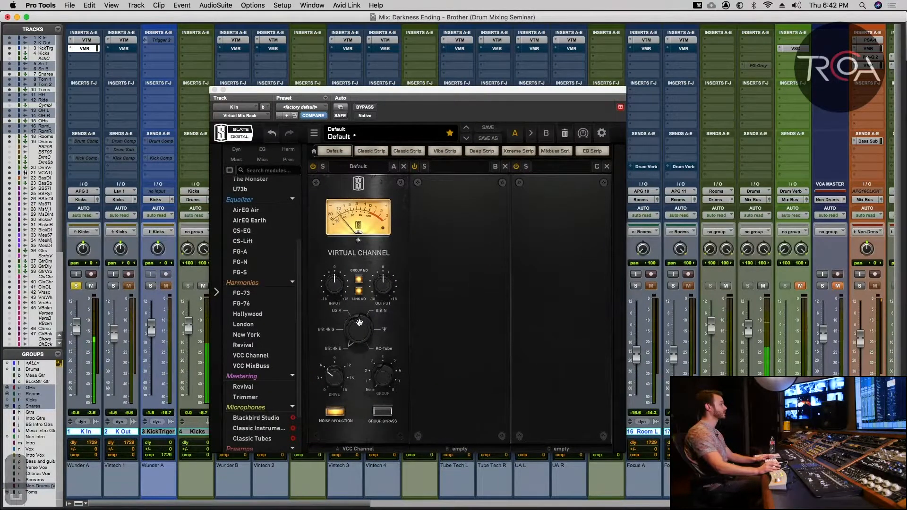
pyautogui.click(359, 323)
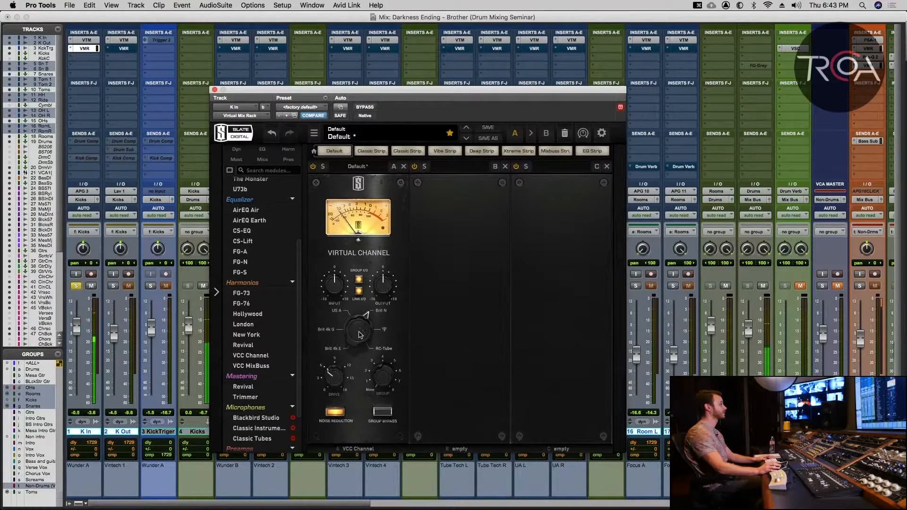
pyautogui.click(338, 312)
pyautogui.click(335, 330)
pyautogui.click(334, 351)
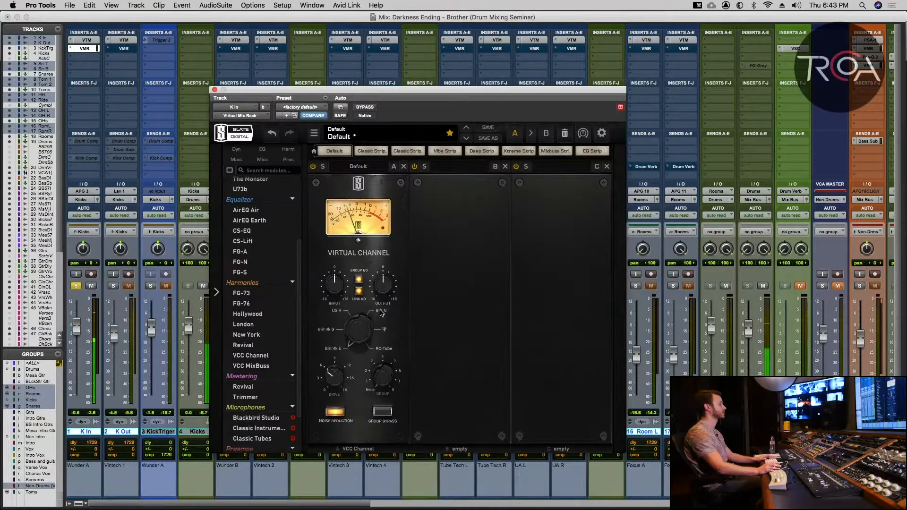
pyautogui.click(380, 312)
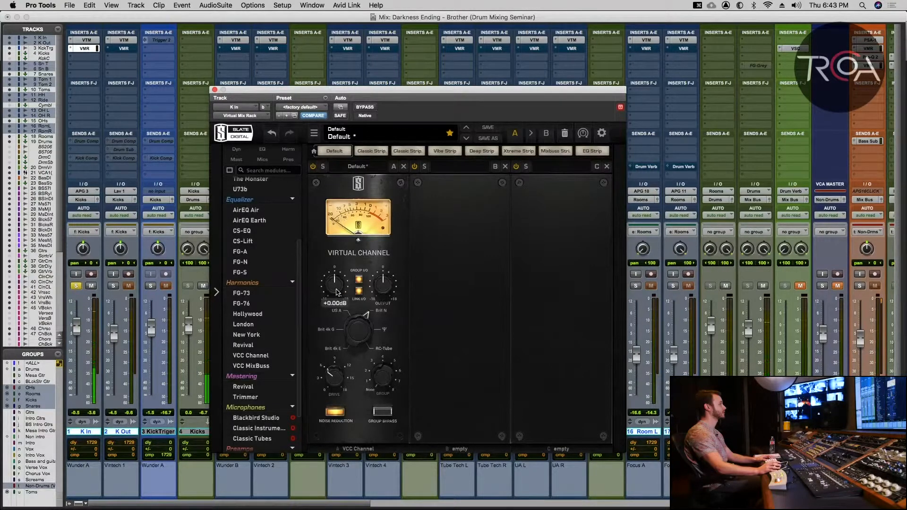
pyautogui.click(338, 314)
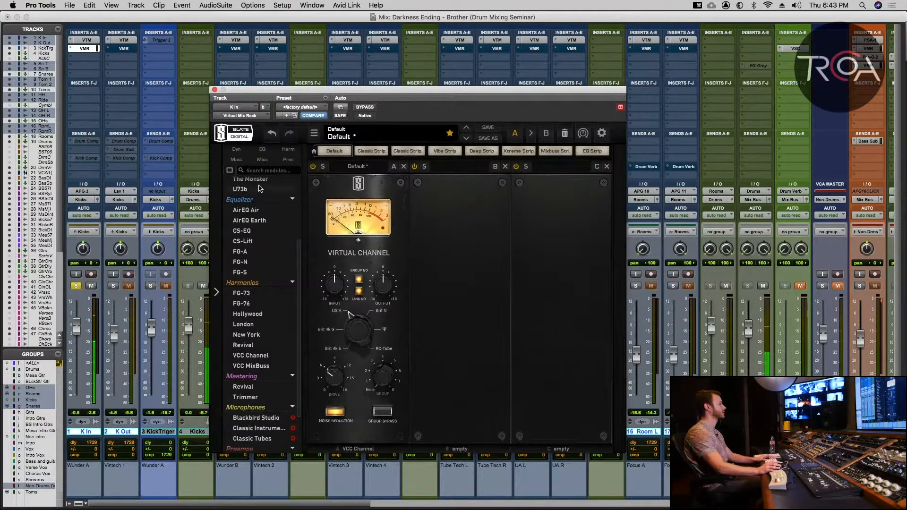
pyautogui.press('space')
pyautogui.click(215, 89)
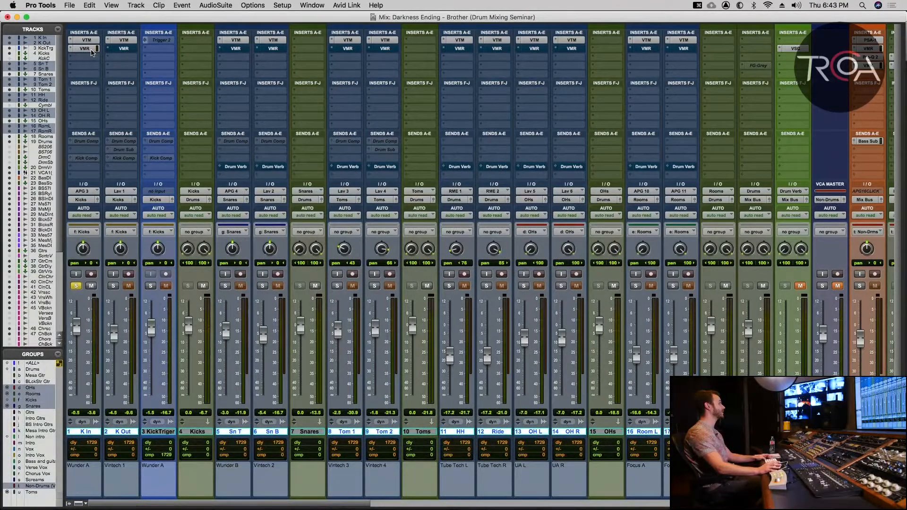
# Enable Virtual Mix Rack on K Out and on every snare, tom, hi-hat, ride, overhead and room mic track.
pyautogui.keyDown('super'); pyautogui.click(121, 49); pyautogui.keyUp('super')
pyautogui.moveTo(230, 49); pyautogui.dragTo(231, 51)
pyautogui.keyDown('super'); pyautogui.click(269, 50); pyautogui.keyUp('super')
pyautogui.keyDown('super'); pyautogui.click(338, 53); pyautogui.keyUp('super')
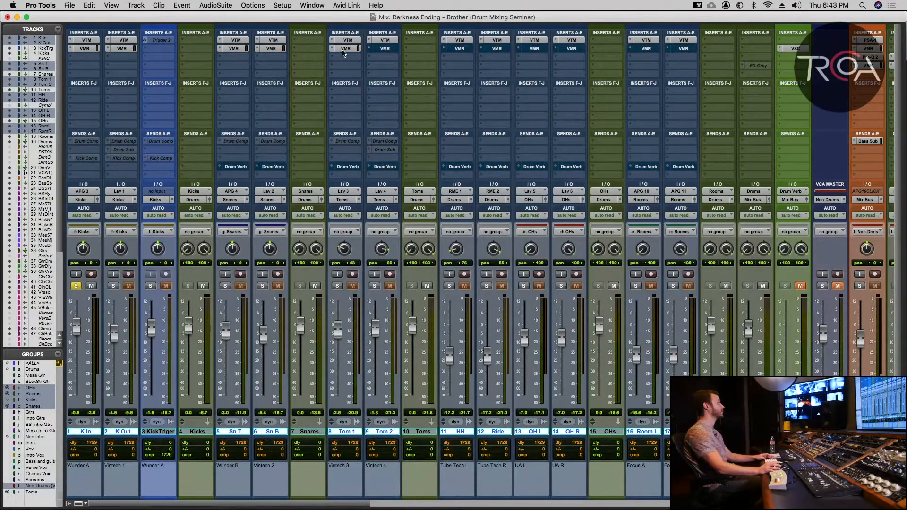
pyautogui.keyDown('super'); pyautogui.click(385, 50); pyautogui.keyUp('super')
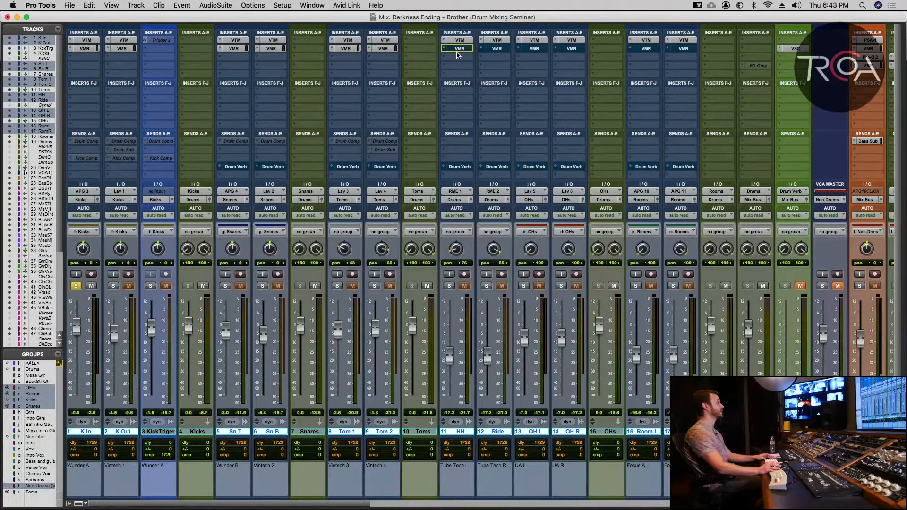
pyautogui.keyDown('super'); pyautogui.click(457, 51); pyautogui.keyUp('super')
pyautogui.keyDown('super'); pyautogui.click(498, 51); pyautogui.keyUp('super')
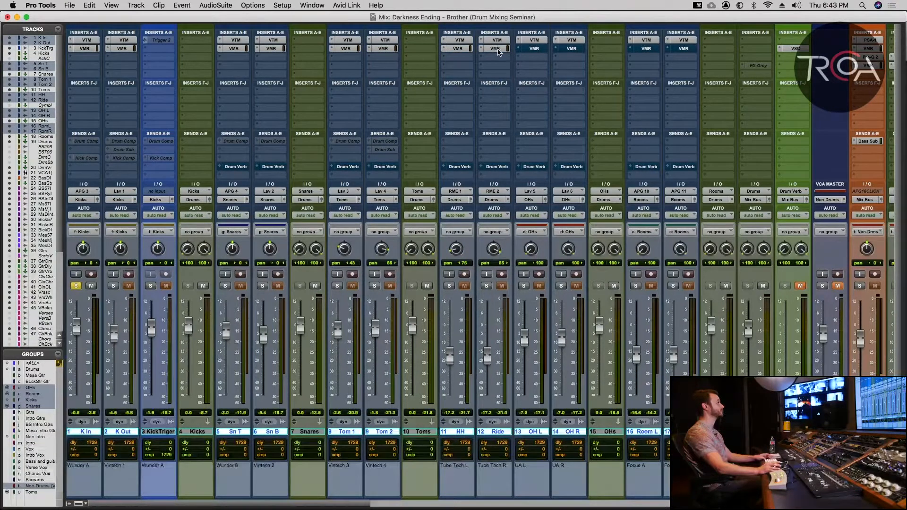
pyautogui.keyDown('super'); pyautogui.click(536, 51); pyautogui.keyUp('super')
pyautogui.keyDown('super'); pyautogui.click(568, 50); pyautogui.keyUp('super')
pyautogui.keyDown('super'); pyautogui.click(642, 51); pyautogui.keyUp('super')
pyautogui.keyDown('super'); pyautogui.click(684, 50); pyautogui.keyUp('super')
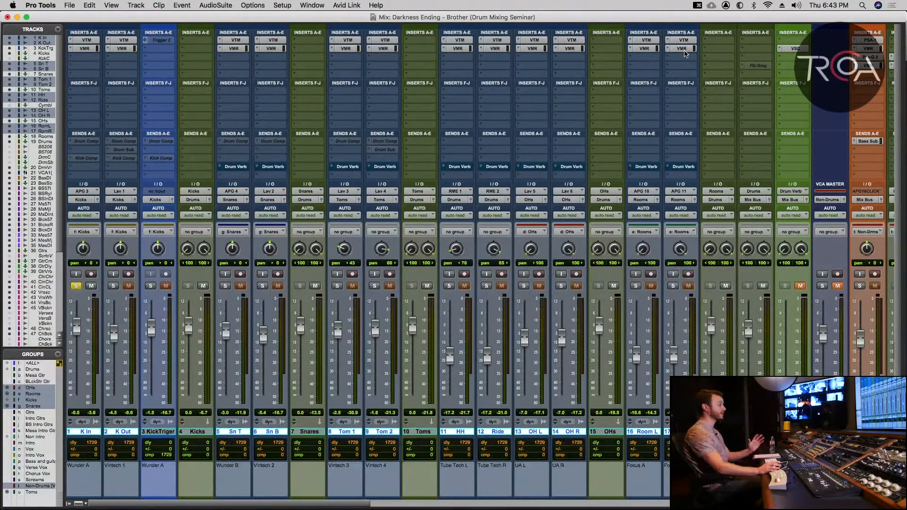
# Compare Virtual Mix Rack on K In bypassed and active, and raise VCC Channel's input to +2.17 dB with linked output compensation.
pyautogui.click(83, 49)
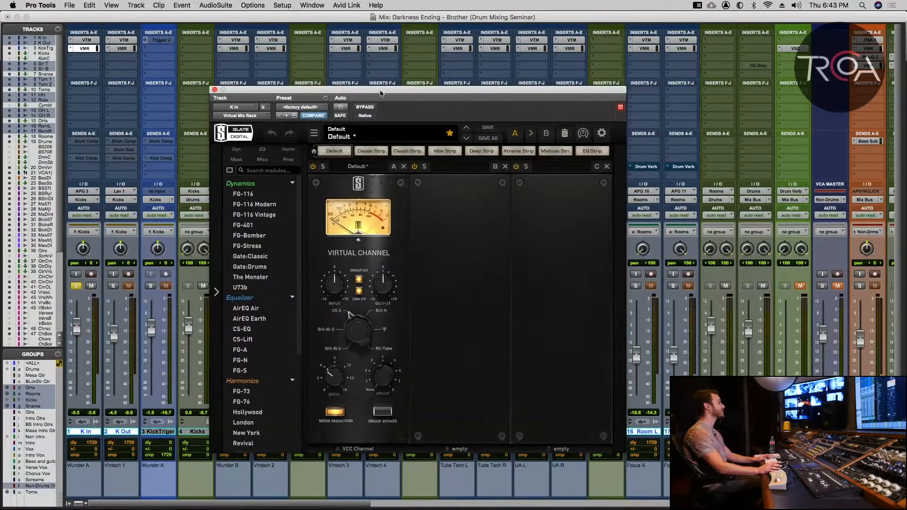
pyautogui.moveTo(381, 93); pyautogui.dragTo(338, 69)
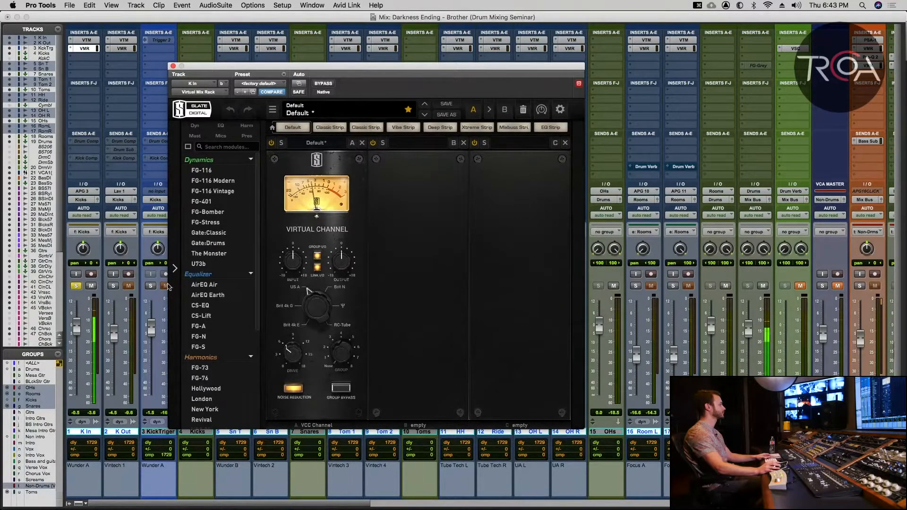
pyautogui.click(323, 84)
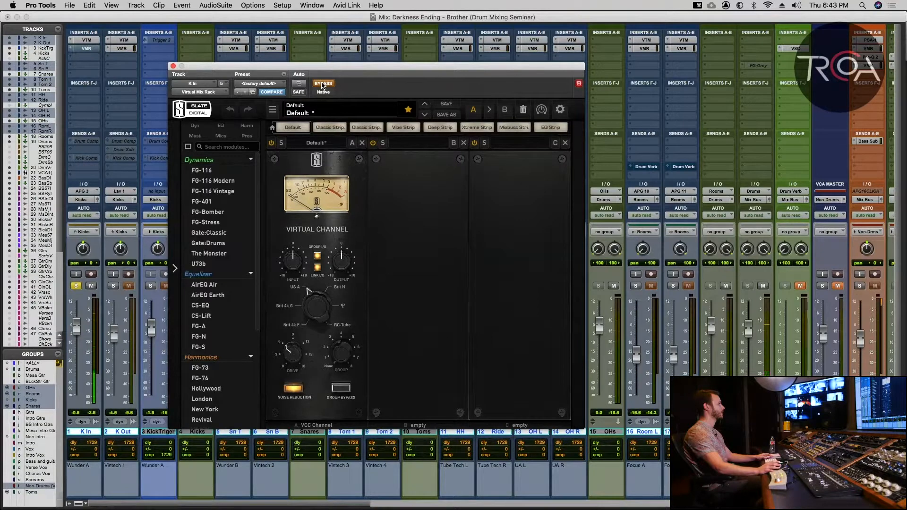
pyautogui.click(324, 84)
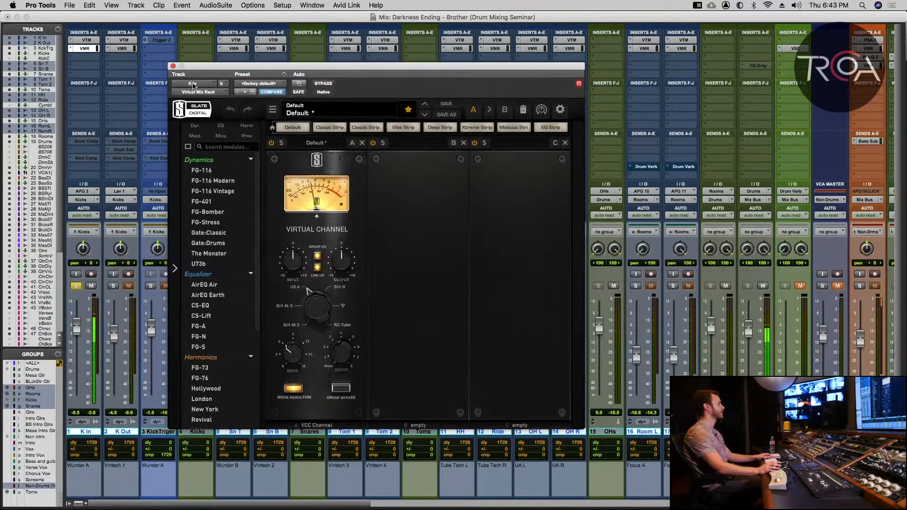
pyautogui.moveTo(299, 266); pyautogui.dragTo(299, 257)
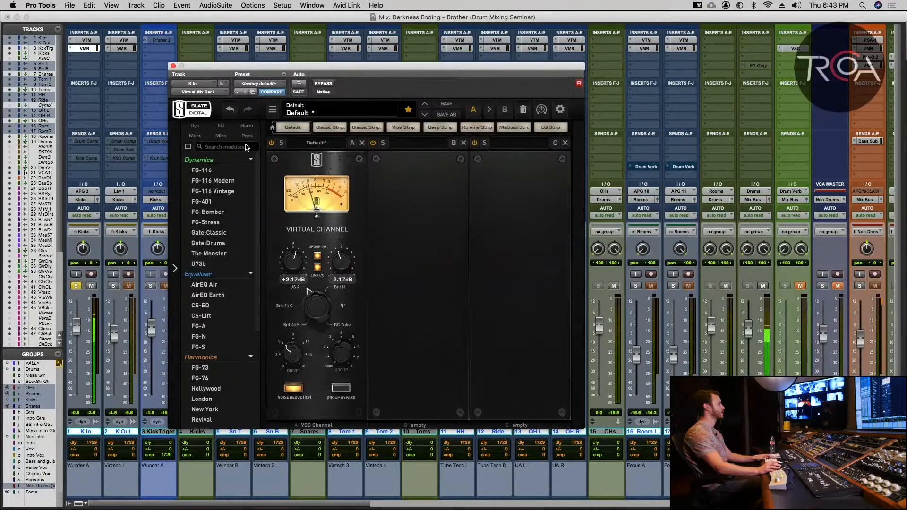
pyautogui.click(173, 66)
# Add K Out and KickTriger to the solo and check the VCC Channel level in Virtual Mix Rack on K Out.
pyautogui.click(113, 286)
pyautogui.click(151, 285)
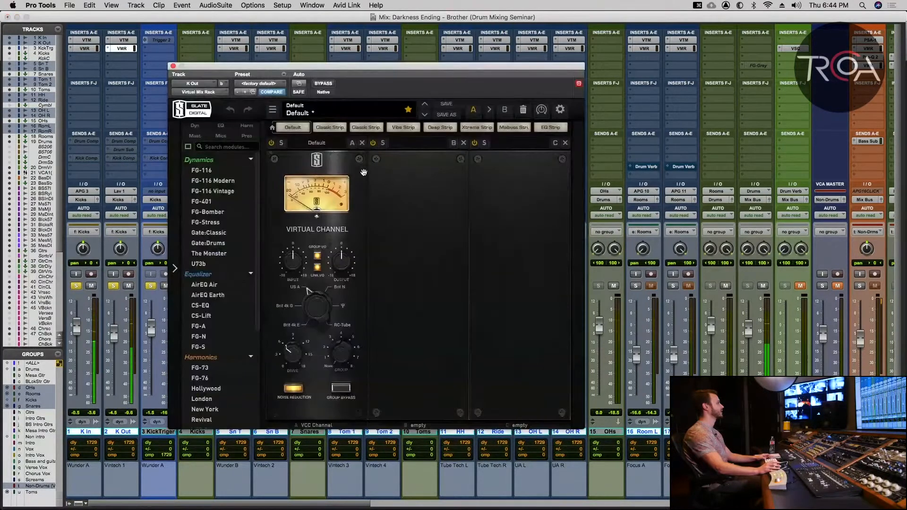
pyautogui.click(122, 49)
pyautogui.moveTo(297, 265)
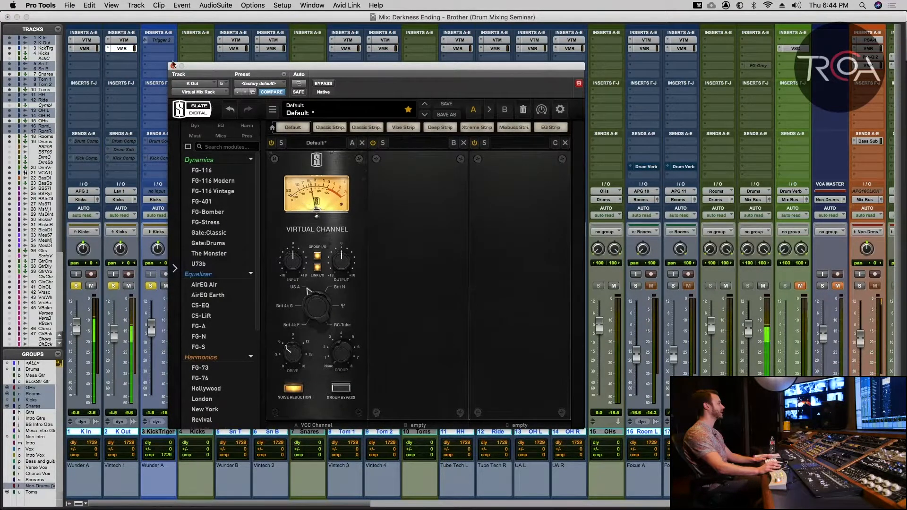
pyautogui.click(120, 48)
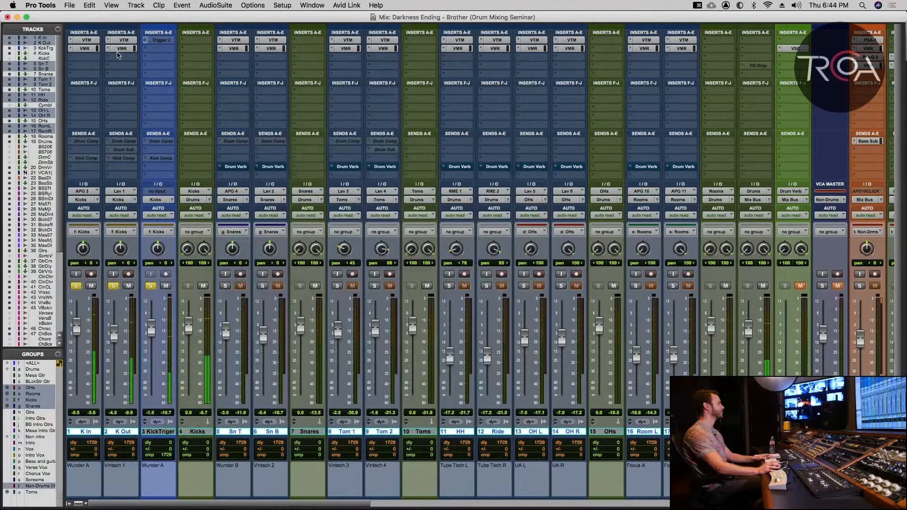
# Compare the kick sound with the VTM and VMR inserts on K In and K Out bypassed and active during playback.
pyautogui.keyDown('super'); pyautogui.click(89, 41); pyautogui.keyUp('super')
pyautogui.keyDown('super'); pyautogui.click(89, 49); pyautogui.keyUp('super')
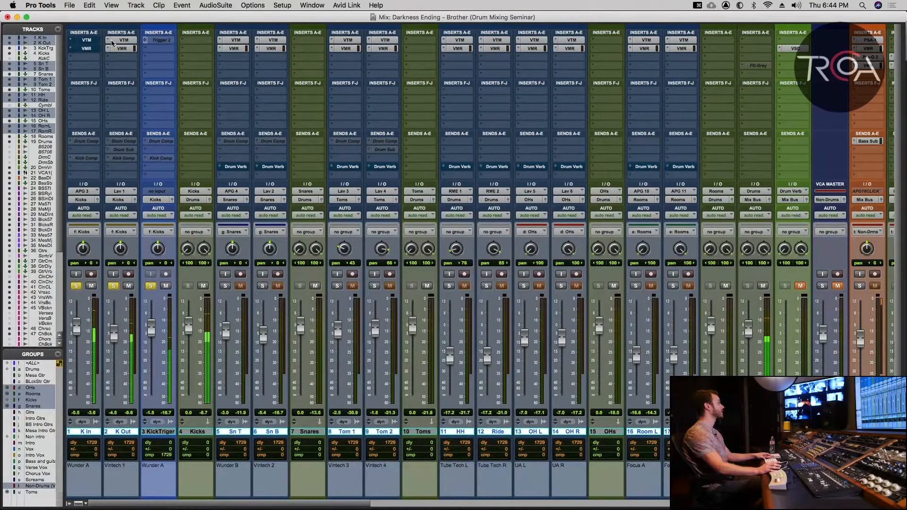
pyautogui.keyDown('super'); pyautogui.click(111, 40); pyautogui.keyUp('super')
pyautogui.keyDown('super'); pyautogui.click(112, 49); pyautogui.keyUp('super')
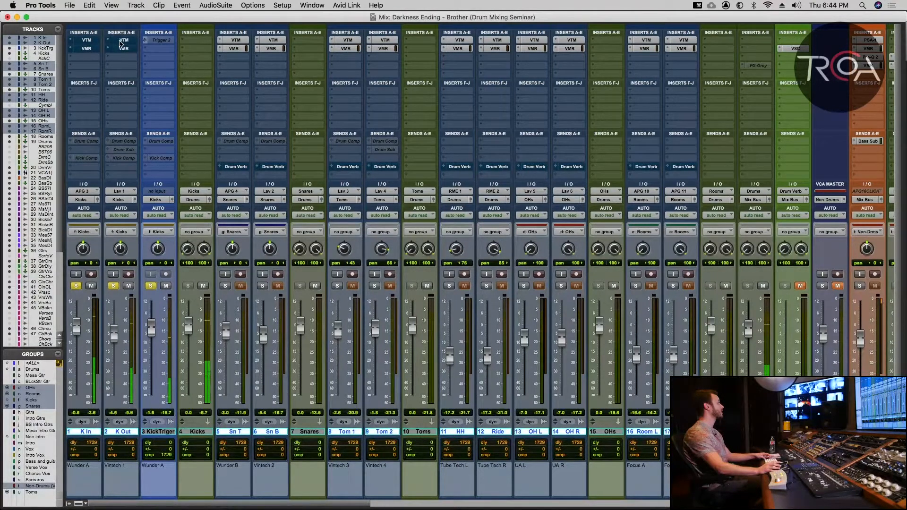
pyautogui.keyDown('shift'); pyautogui.keyDown('super'); pyautogui.click(119, 42); pyautogui.keyUp('super'); pyautogui.keyUp('shift')
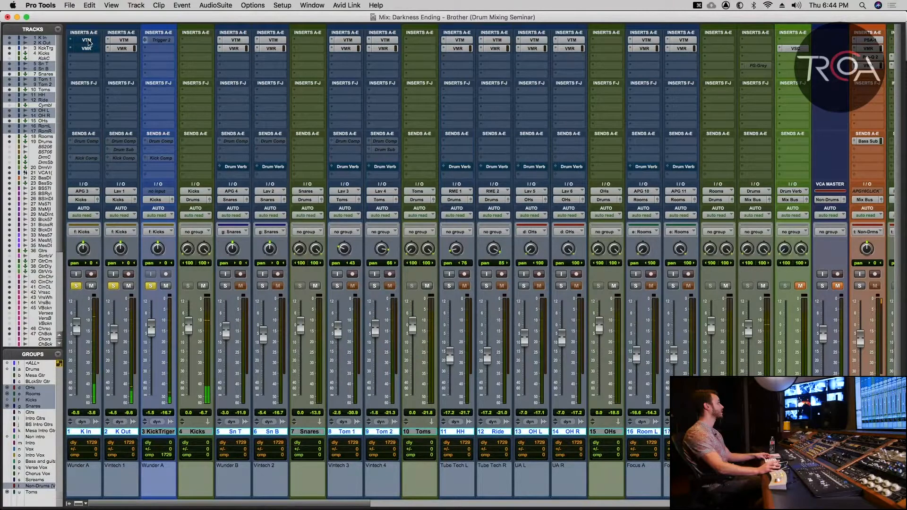
pyautogui.keyDown('shift'); pyautogui.keyDown('super'); pyautogui.click(88, 43); pyautogui.keyUp('super'); pyautogui.keyUp('shift')
# Mute KickTriger and compare the two kick mics alone with their tape and console emulation bypassed and active.
pyautogui.click(165, 286)
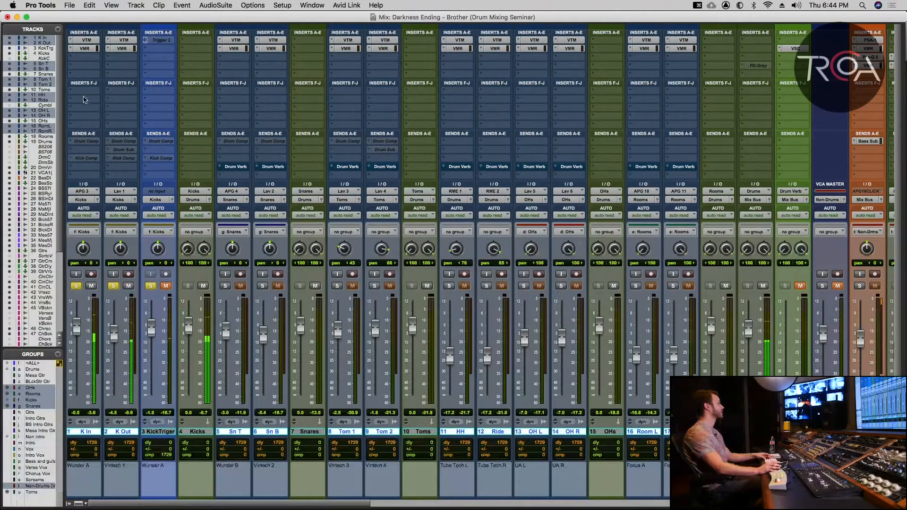
pyautogui.keyDown('shift'); pyautogui.keyDown('super'); pyautogui.click(88, 41); pyautogui.keyUp('super'); pyautogui.keyUp('shift')
pyautogui.keyDown('shift'); pyautogui.keyDown('super'); pyautogui.click(123, 42); pyautogui.keyUp('super'); pyautogui.keyUp('shift')
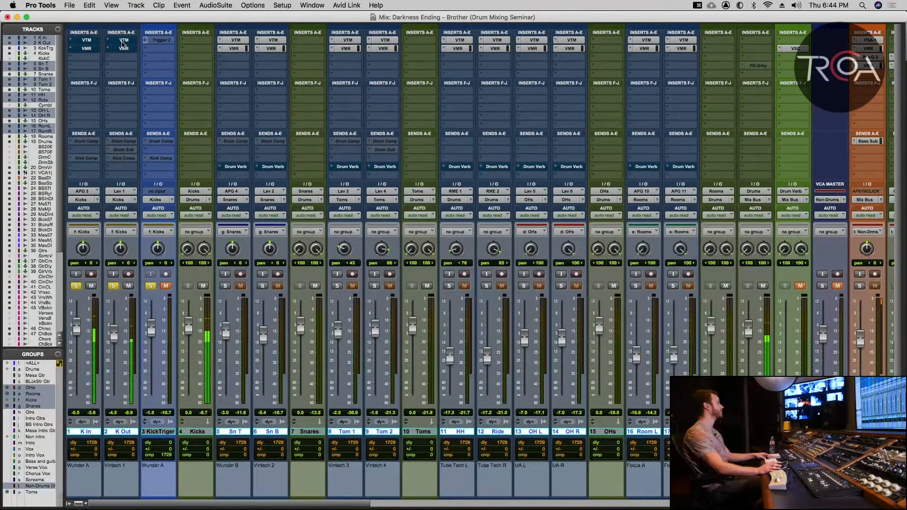
pyautogui.keyDown('shift'); pyautogui.keyDown('super'); pyautogui.click(123, 42); pyautogui.keyUp('super'); pyautogui.keyUp('shift')
pyautogui.keyDown('shift'); pyautogui.keyDown('super'); pyautogui.click(93, 42); pyautogui.keyUp('super'); pyautogui.keyUp('shift')
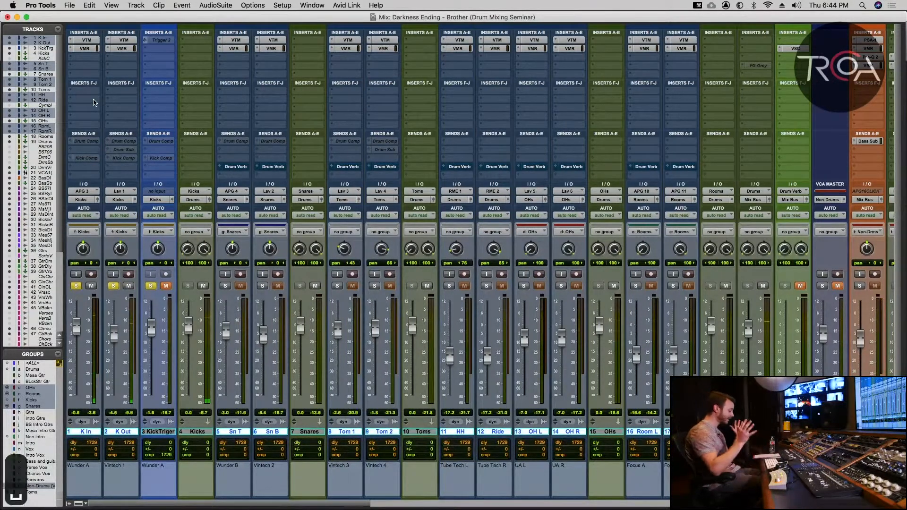
# Clear the kick solos and solo the OH L and OH R overheads for playback.
pyautogui.click(84, 48)
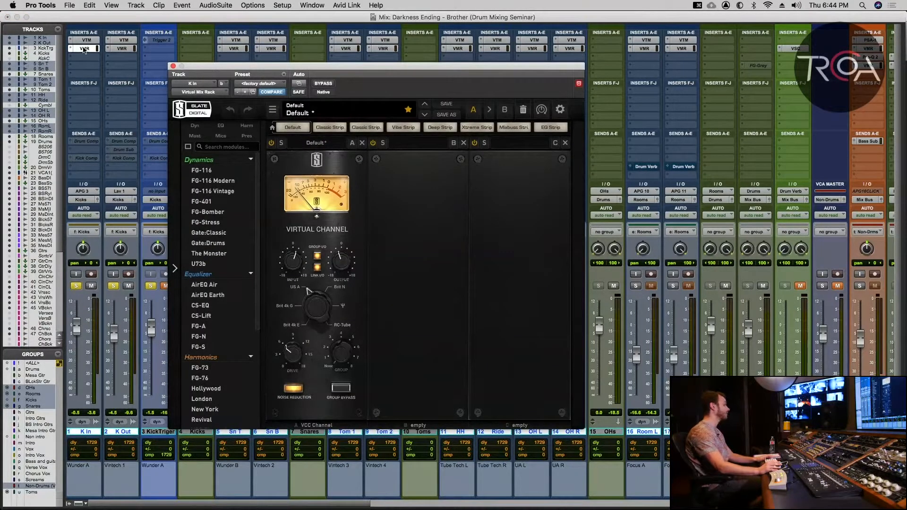
pyautogui.click(173, 66)
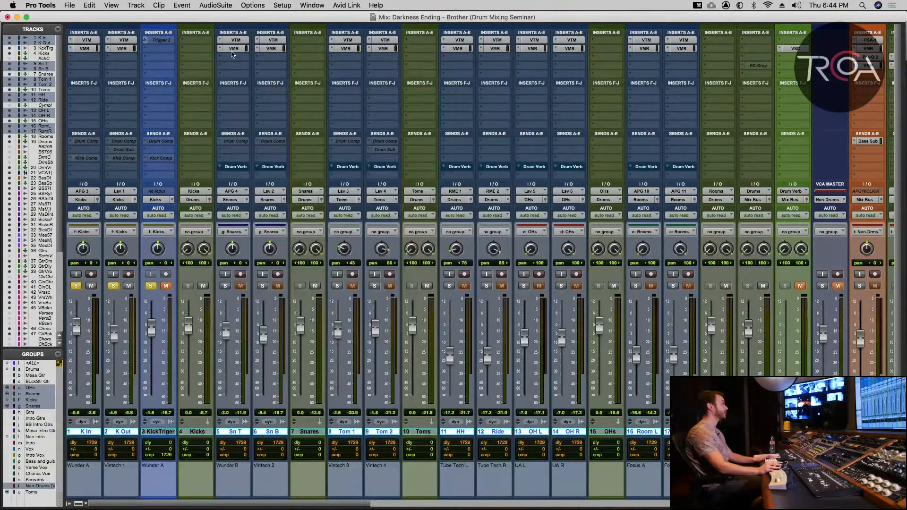
pyautogui.click(113, 287)
pyautogui.hscroll(3, 165, 292)
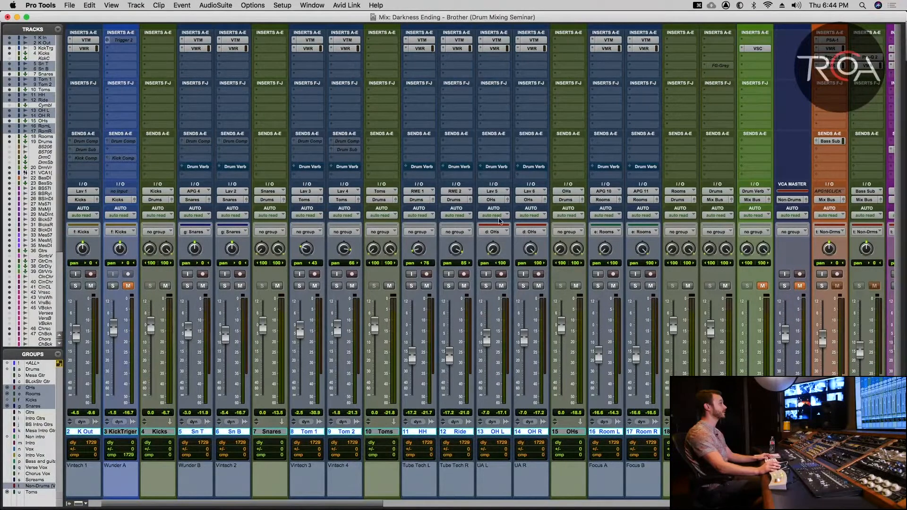
pyautogui.click(486, 286)
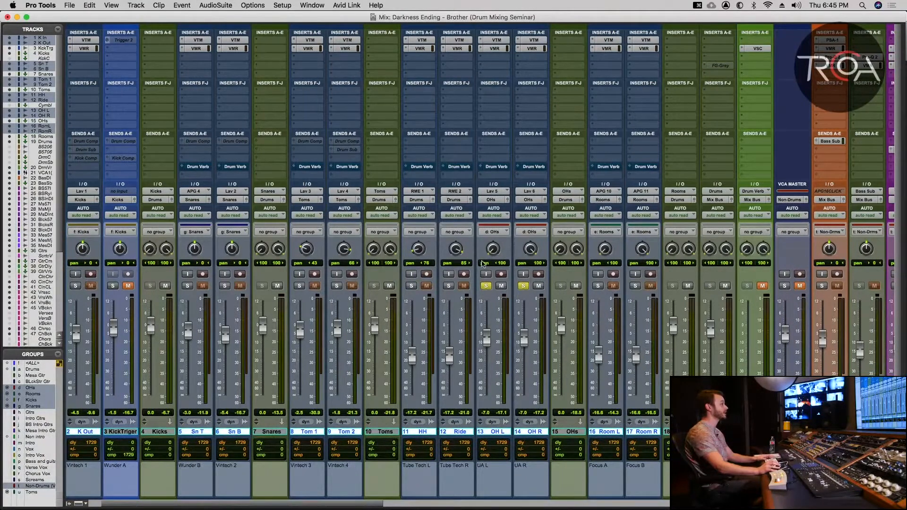
pyautogui.press('space')
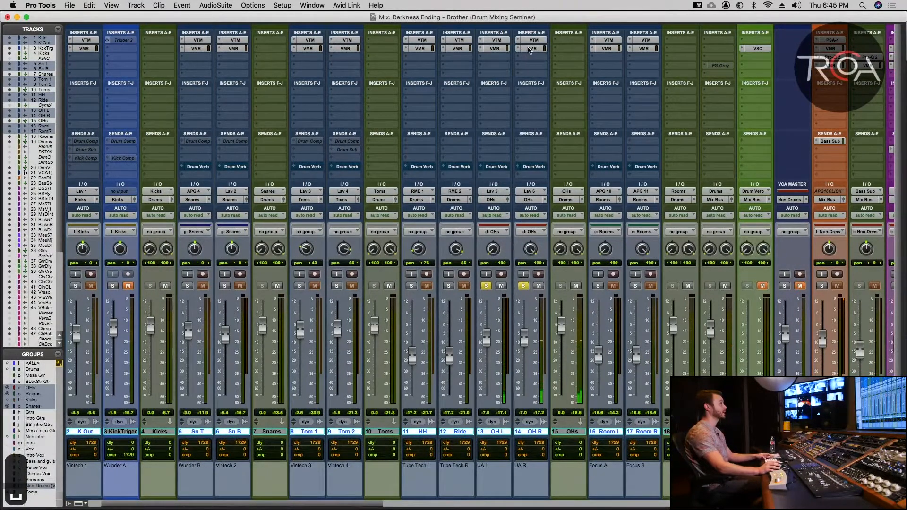
# Insert Slate Digital's Virtual Mix Rack as a multichannel plug-in on the OHs bus and copy it to the Rooms bus.
pyautogui.click(555, 49)
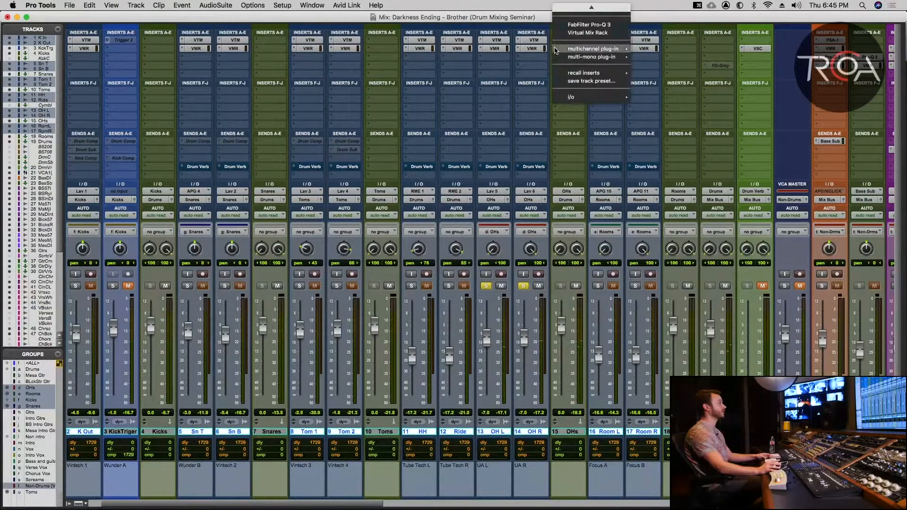
pyautogui.moveTo(590, 50)
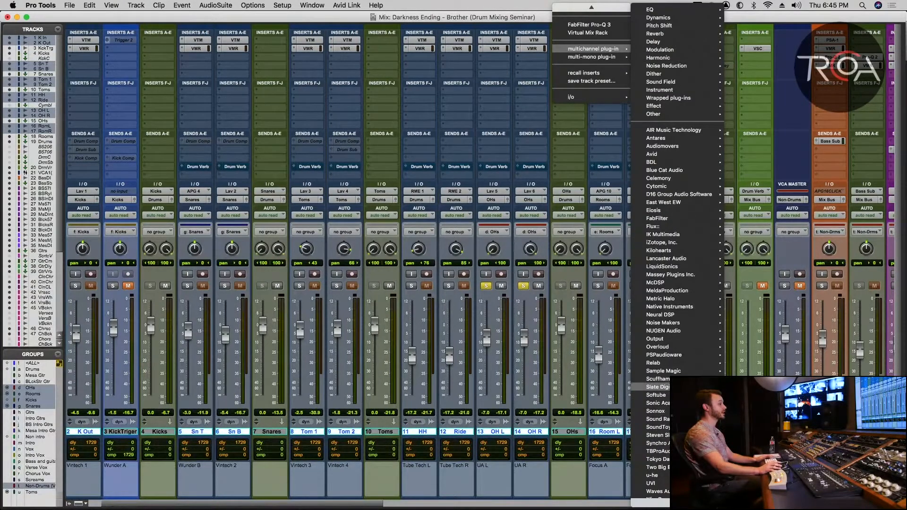
pyautogui.click(753, 451)
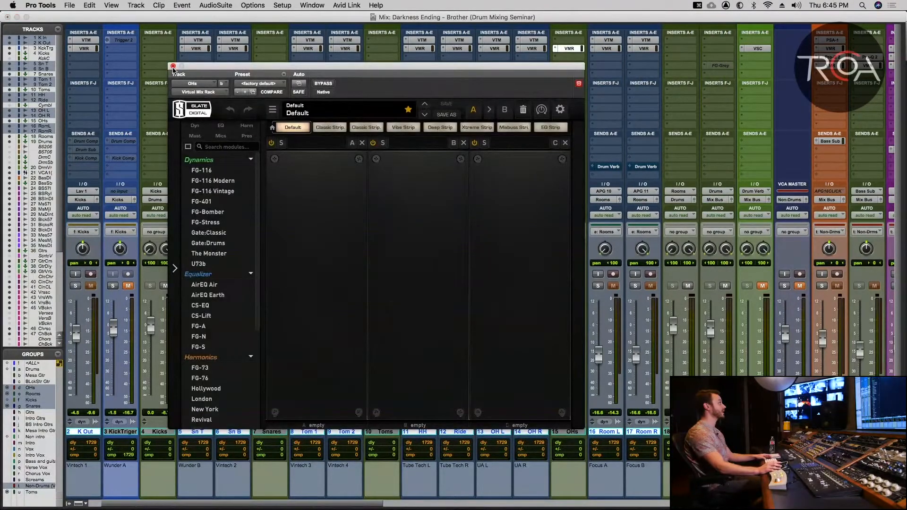
pyautogui.click(173, 67)
pyautogui.moveTo(572, 49); pyautogui.dragTo(679, 49)
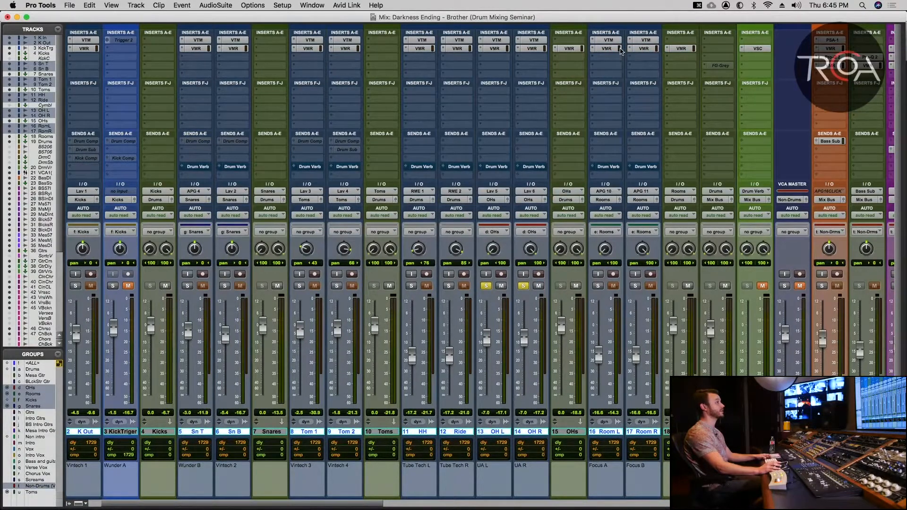
# Remove Virtual Mix Rack from the individual Room L, Room R, OH L and OH R tracks.
pyautogui.click(594, 50)
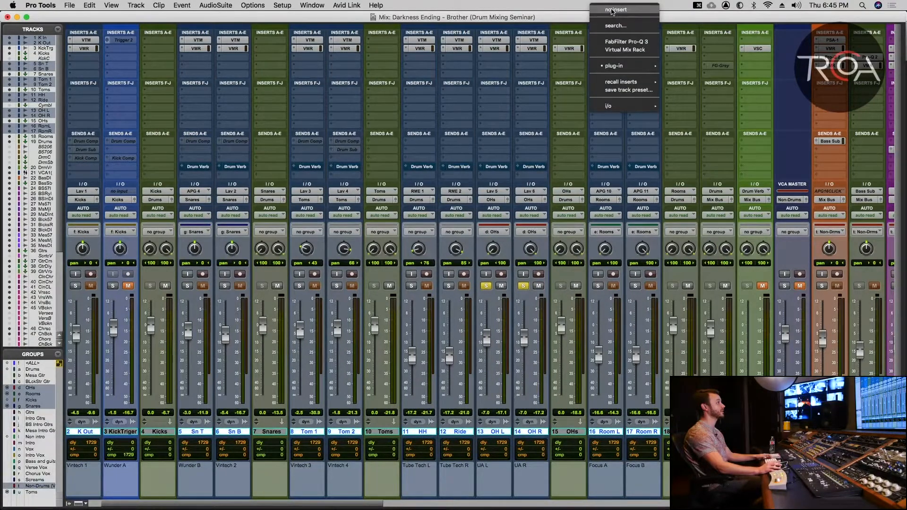
pyautogui.click(612, 10)
pyautogui.click(643, 49)
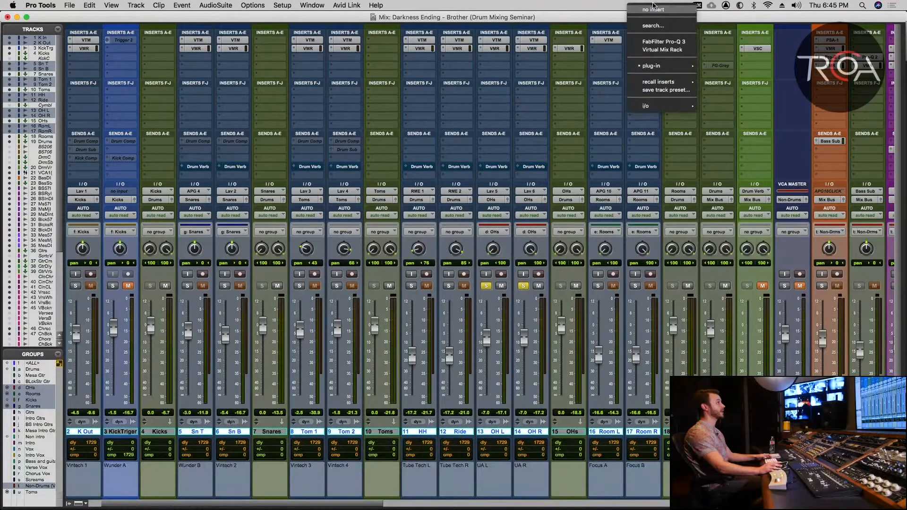
pyautogui.click(649, 10)
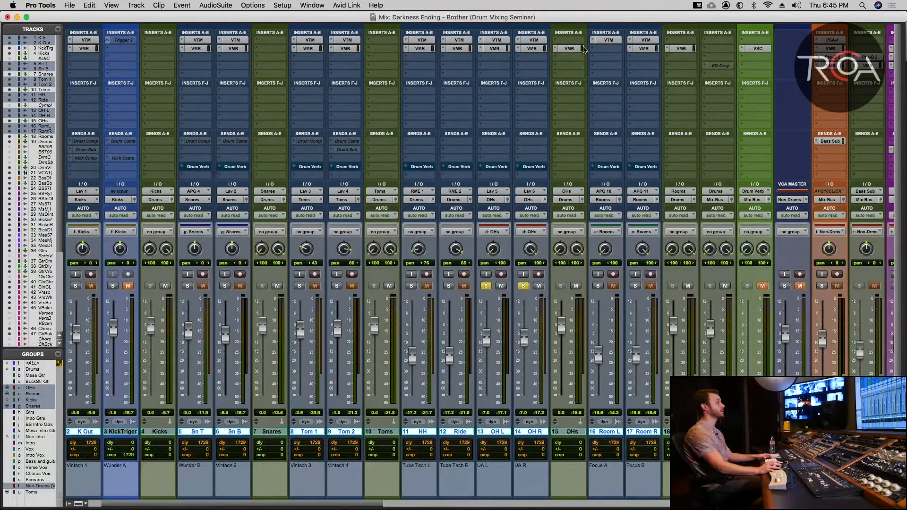
pyautogui.click(482, 49)
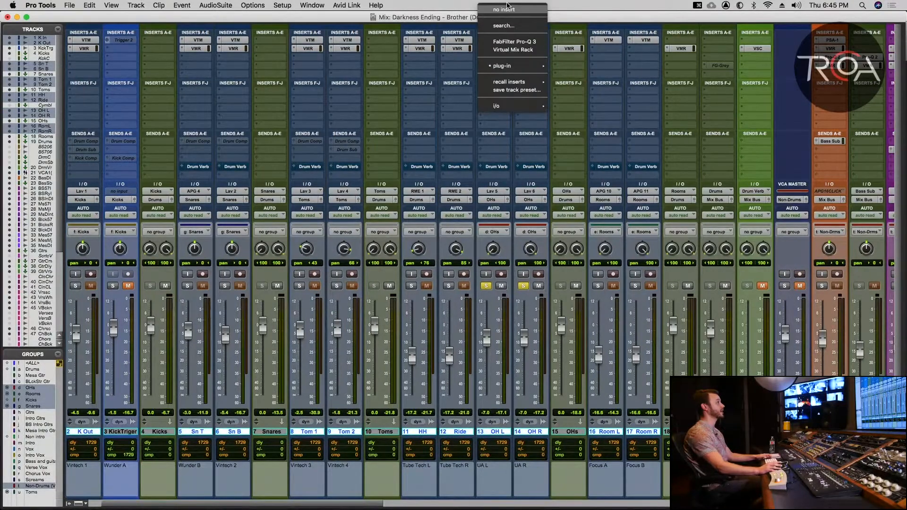
pyautogui.click(508, 11)
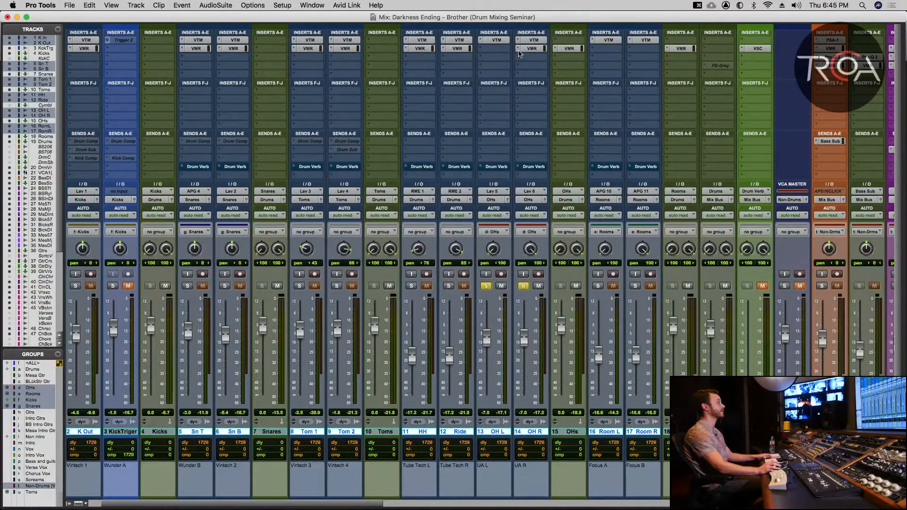
pyautogui.click(518, 50)
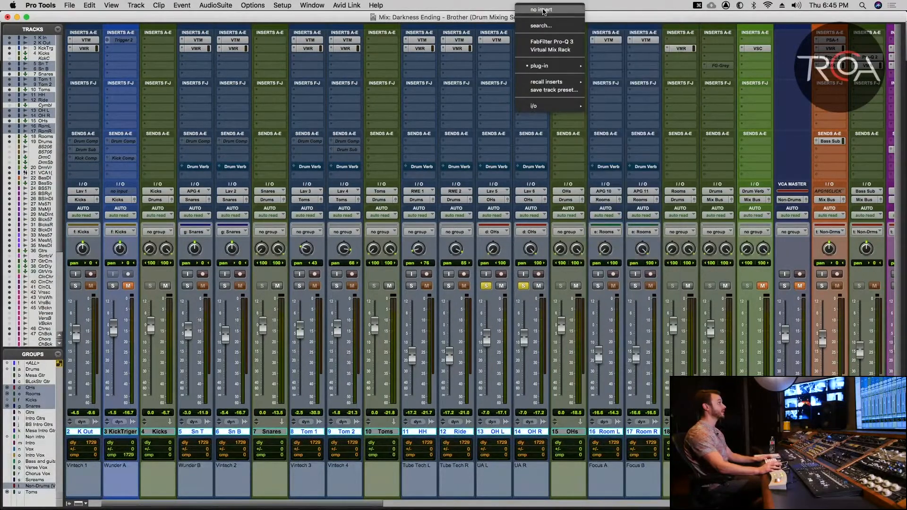
pyautogui.click(543, 11)
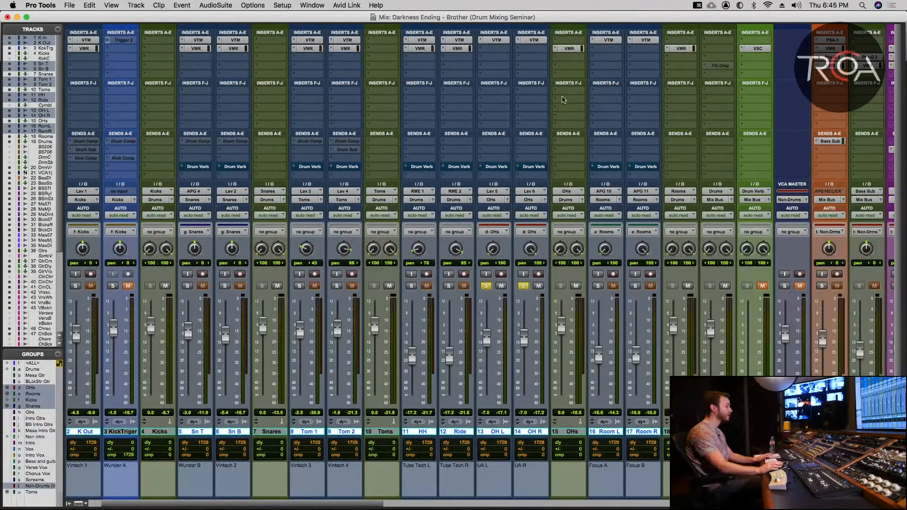
# Load the VCC Channel module in the OHs bus's Virtual Mix Rack, using the US A console with +4.88 dB input.
pyautogui.click(569, 49)
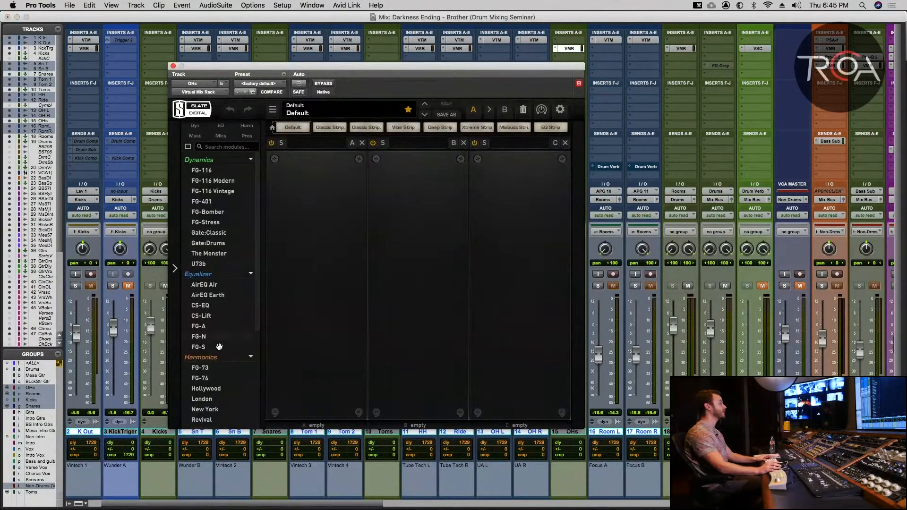
pyautogui.scroll(-1, 205, 416)
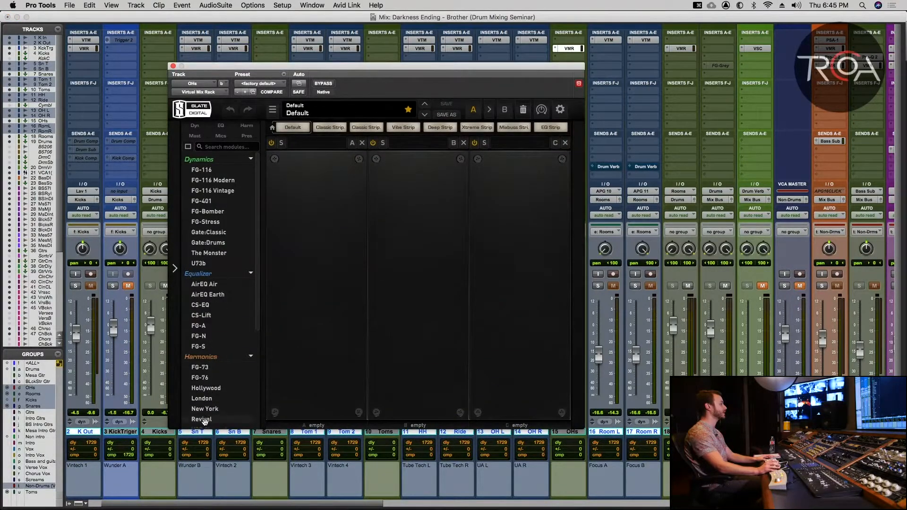
pyautogui.scroll(-2, 204, 420)
pyautogui.moveTo(208, 412); pyautogui.dragTo(320, 342)
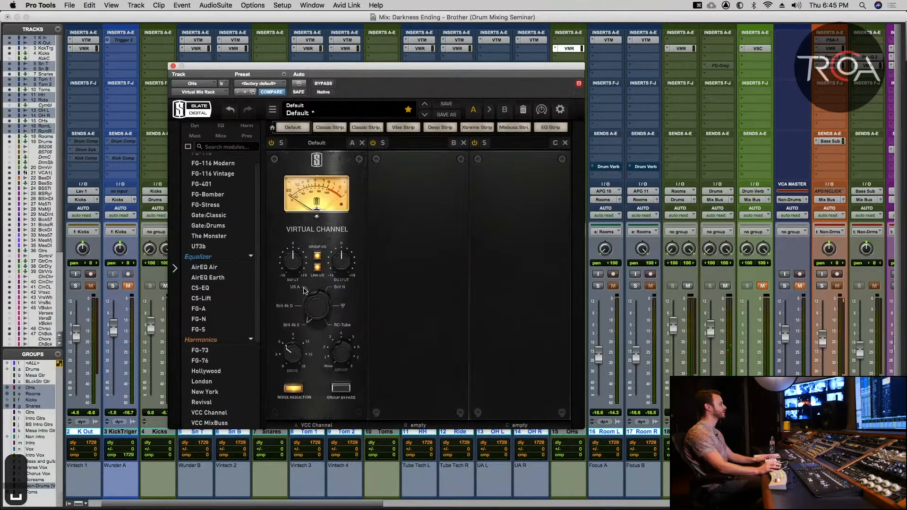
pyautogui.moveTo(293, 274); pyautogui.dragTo(297, 172)
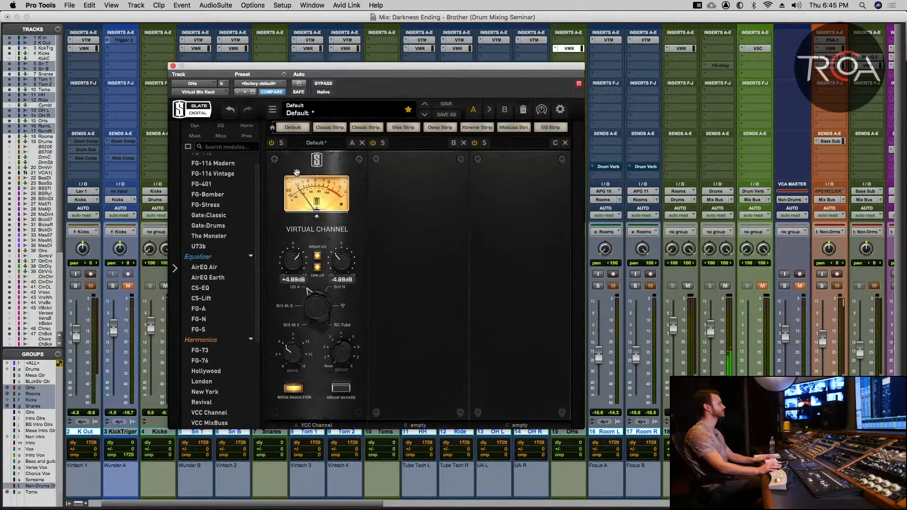
# Compare the overheads with the console emulation bypassed and active, and close the plug-in window.
pyautogui.click(320, 84)
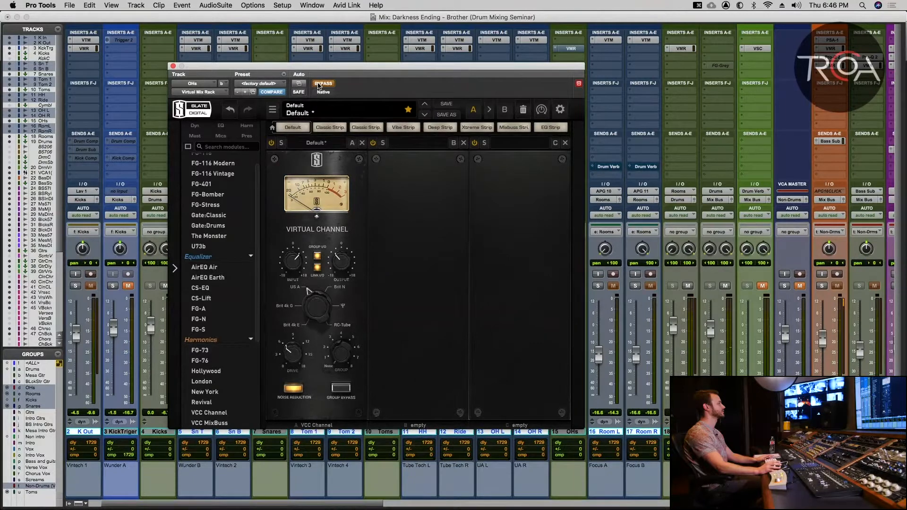
pyautogui.click(320, 85)
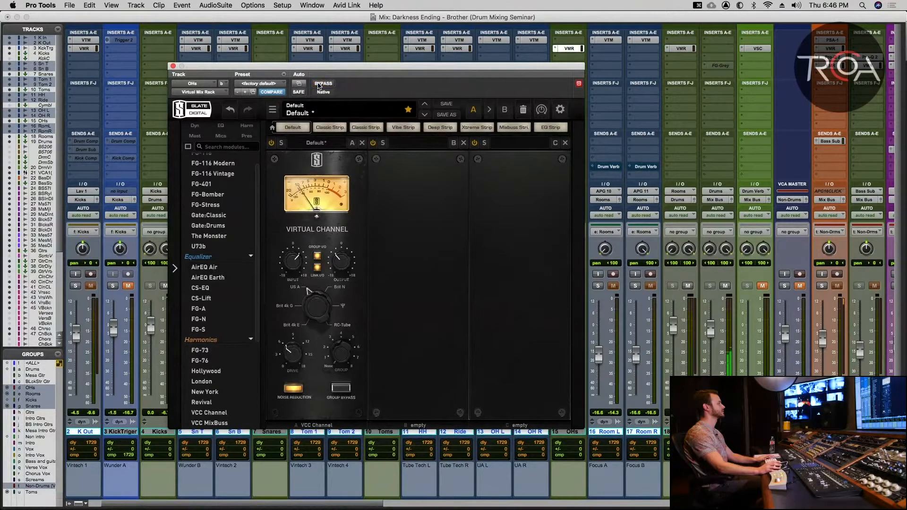
pyautogui.click(173, 67)
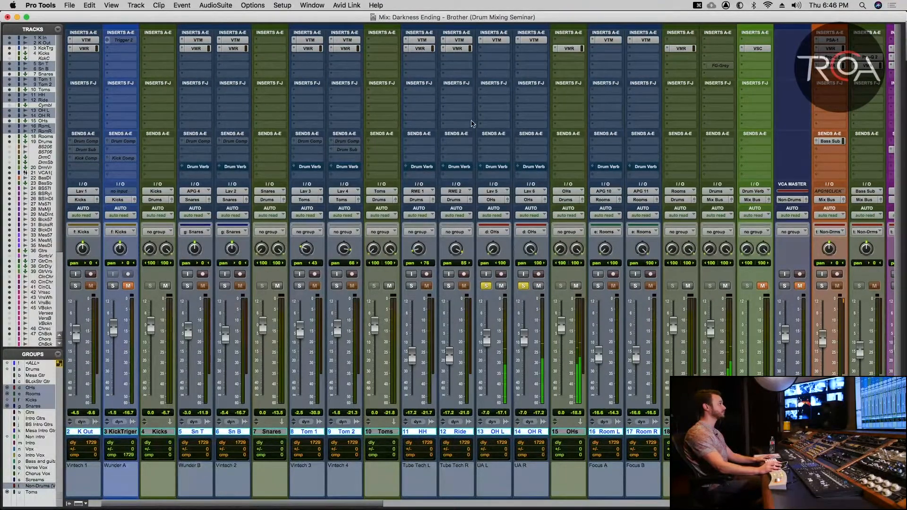
# Add the FG-401 compressor after VCC Channel on the OHs bus, with a ratio of 2 and a lowered threshold.
pyautogui.click(569, 49)
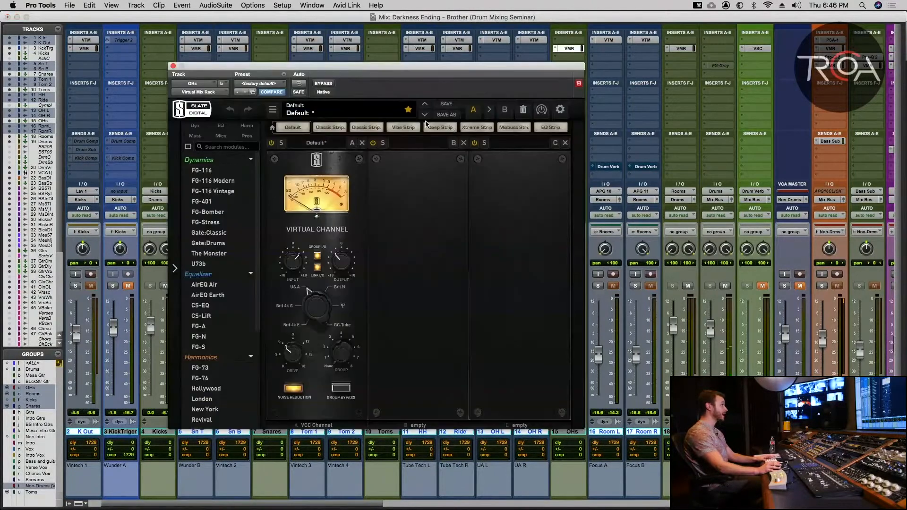
pyautogui.press('space')
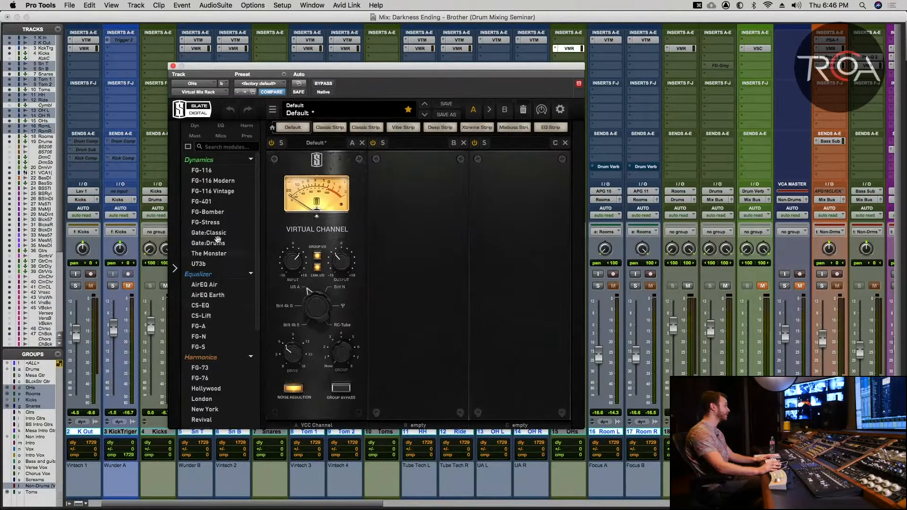
pyautogui.moveTo(215, 201); pyautogui.dragTo(411, 241)
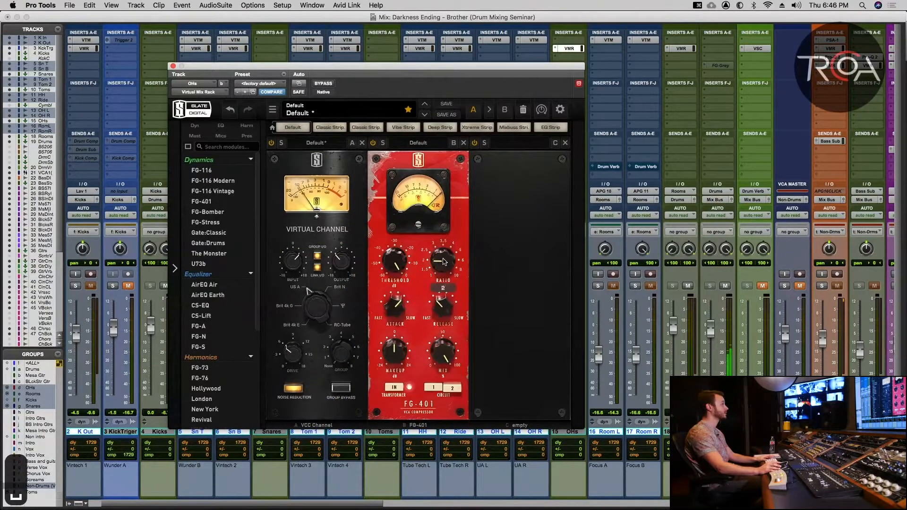
pyautogui.moveTo(439, 264); pyautogui.dragTo(403, 259)
pyautogui.press('space')
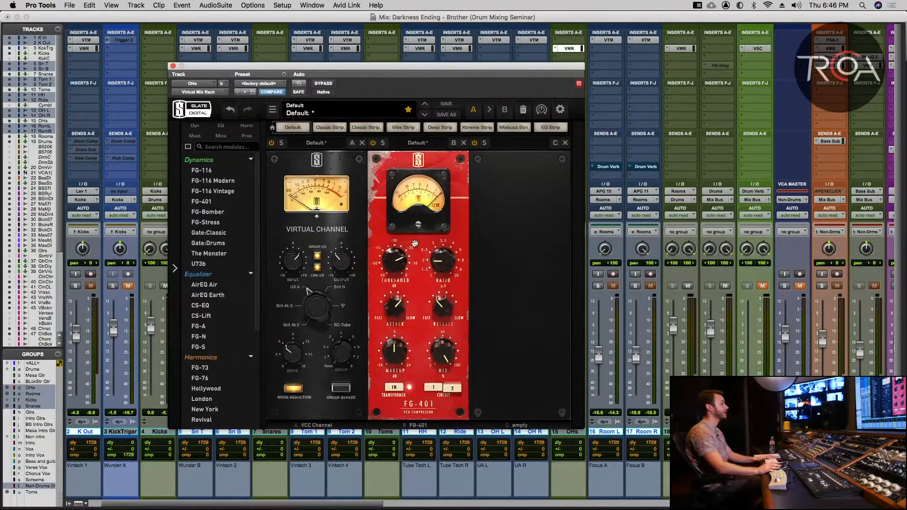
pyautogui.moveTo(397, 262)
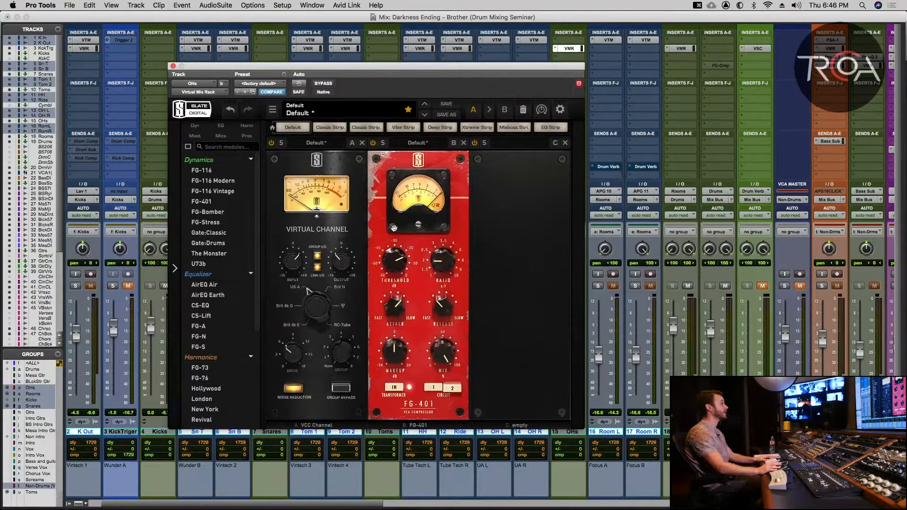
# Try resetting the individual overhead tracks' faders to their default level, and undo the change.
pyautogui.moveTo(394, 69); pyautogui.dragTo(324, 63)
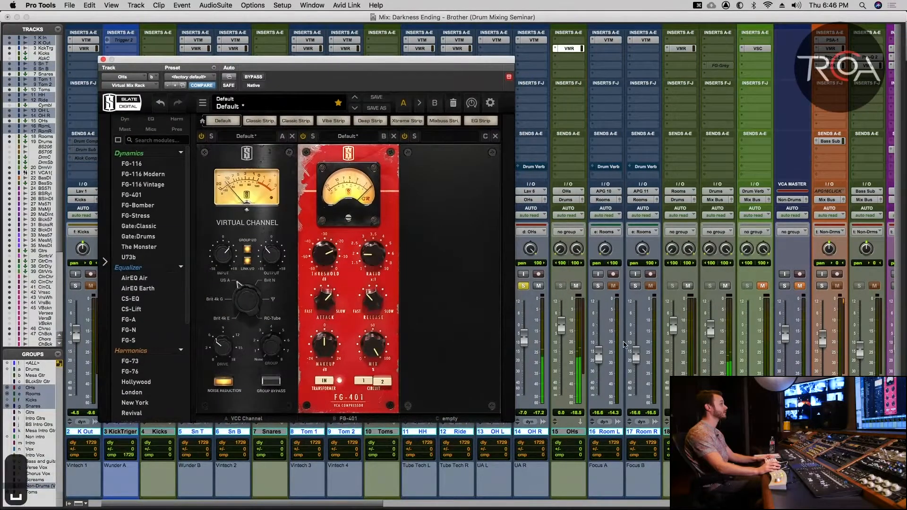
pyautogui.click(529, 340)
pyautogui.keyDown('alt'); pyautogui.click(528, 338); pyautogui.keyUp('alt')
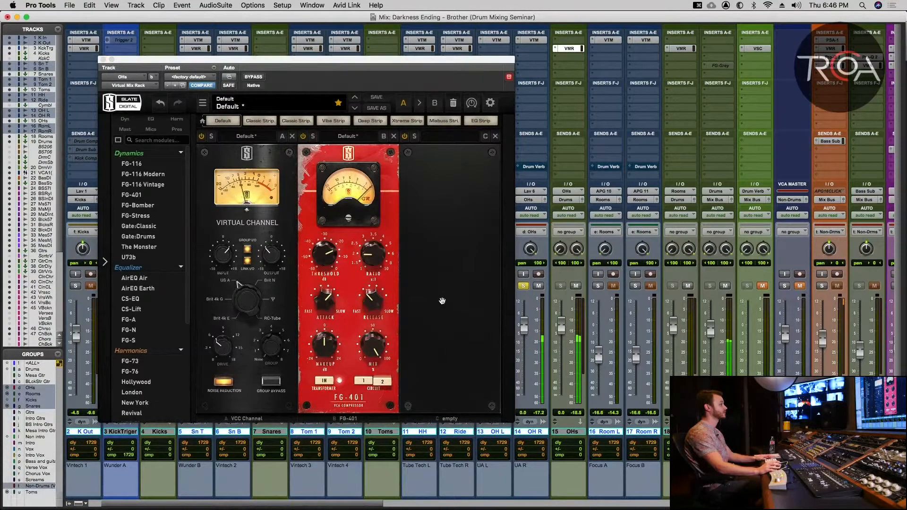
pyautogui.press('super+z')
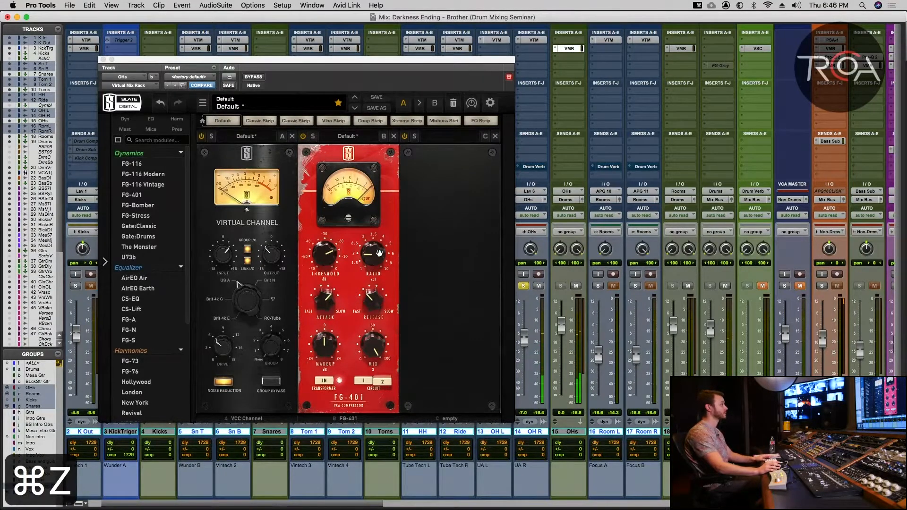
# Lower the FG-401 threshold to -30.8 dB and raise the OHs bus fader to +5.5 dB.
pyautogui.click(320, 261)
pyautogui.moveTo(320, 261); pyautogui.dragTo(320, 271)
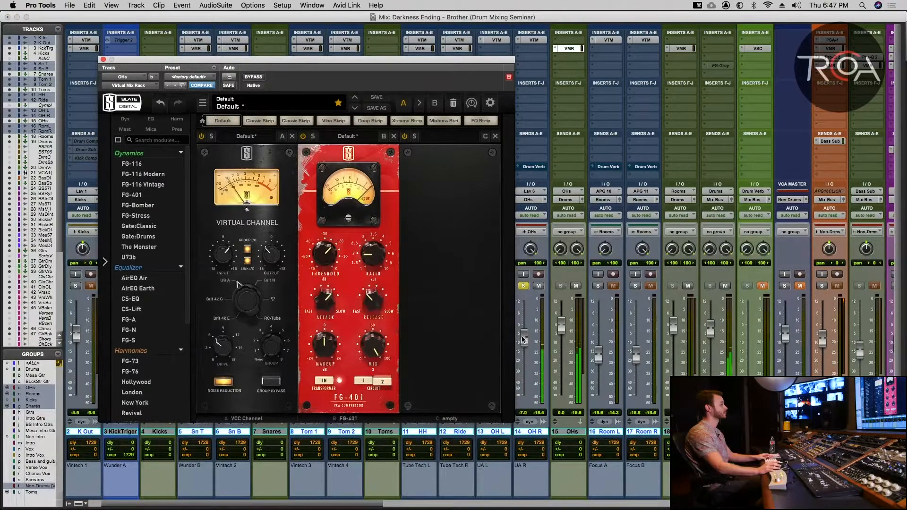
pyautogui.moveTo(561, 325); pyautogui.dragTo(561, 316)
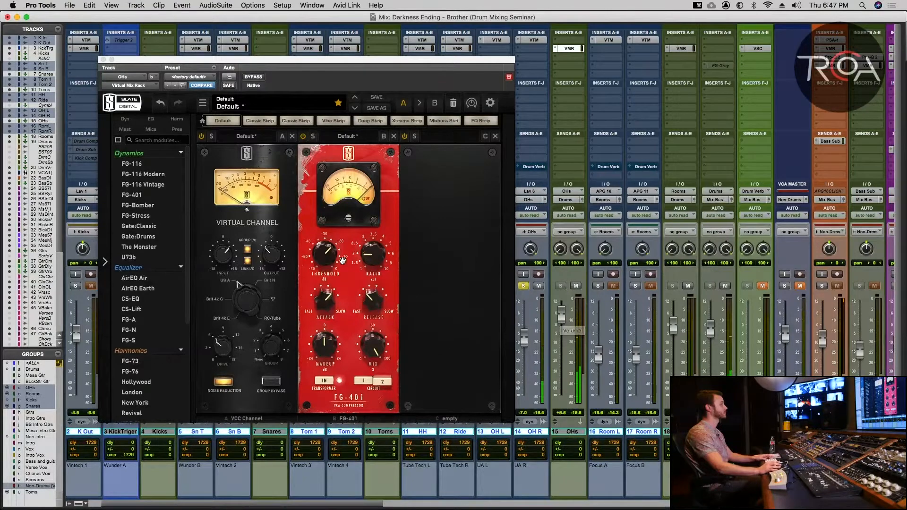
pyautogui.moveTo(326, 257); pyautogui.dragTo(326, 263)
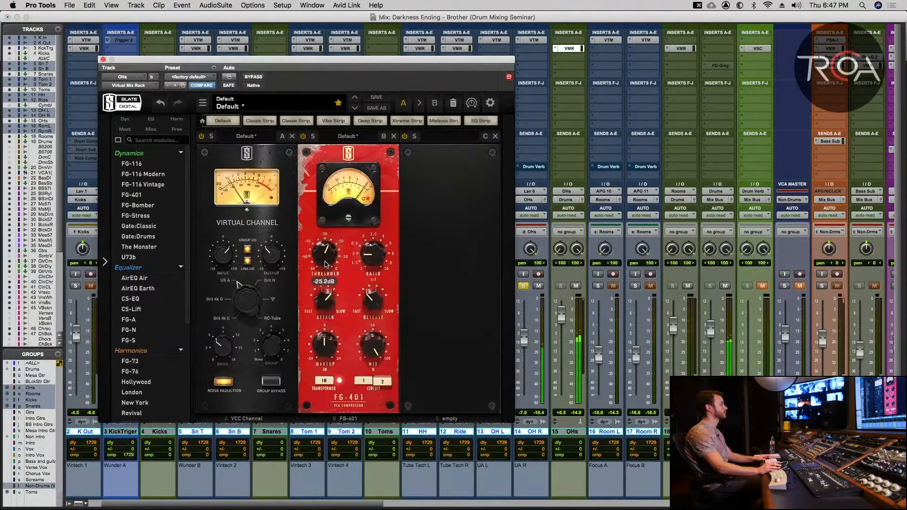
pyautogui.moveTo(325, 261); pyautogui.dragTo(323, 263)
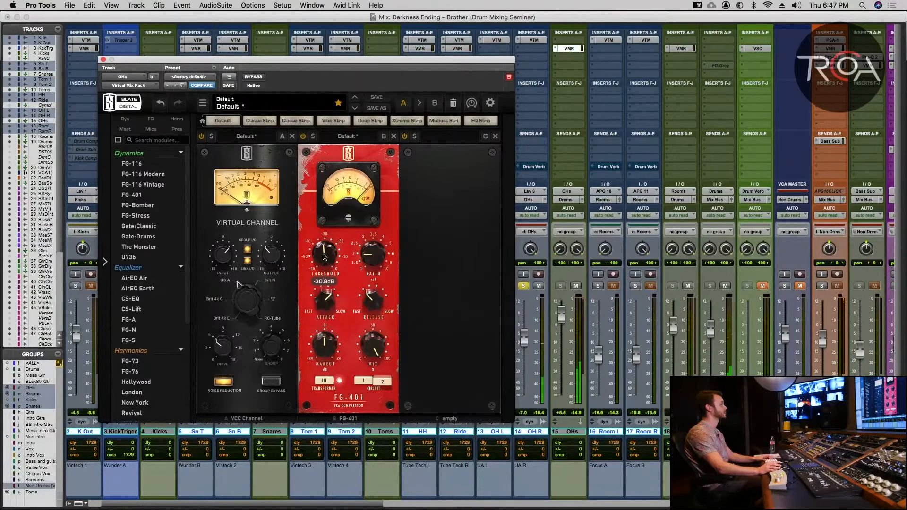
# Set the FG-401 makeup gain to 1 dB.
pyautogui.moveTo(325, 343); pyautogui.dragTo(326, 343)
pyautogui.click(325, 372)
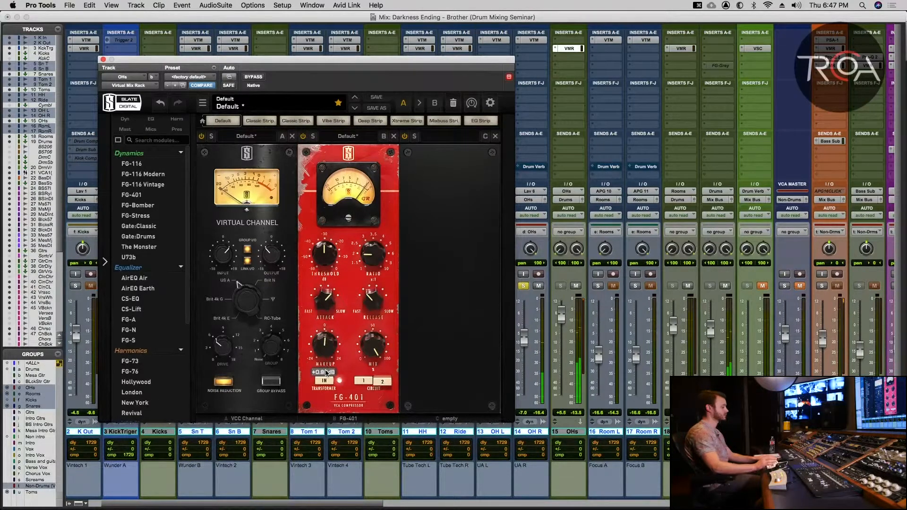
pyautogui.write('1')
pyautogui.press('Return')
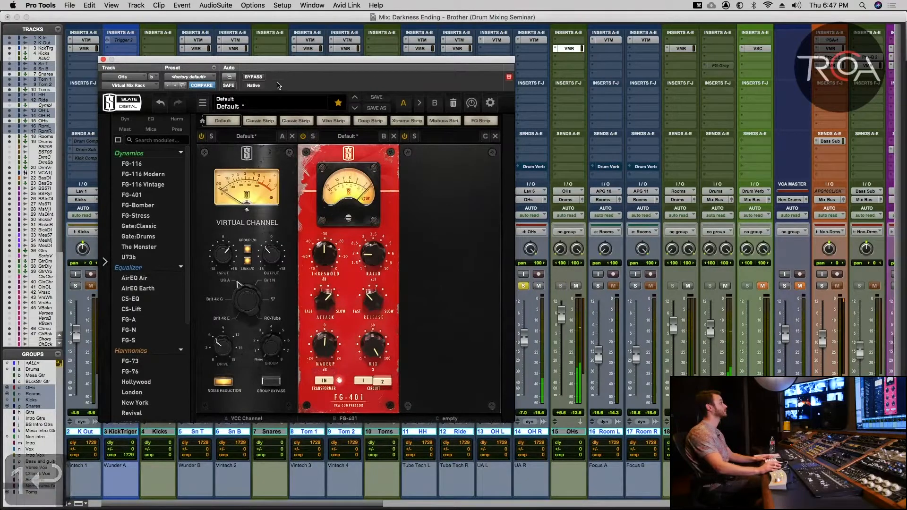
# Compare the overheads with the whole Virtual Mix Rack bypassed and active, and with only the FG-401 off and on.
pyautogui.click(253, 77)
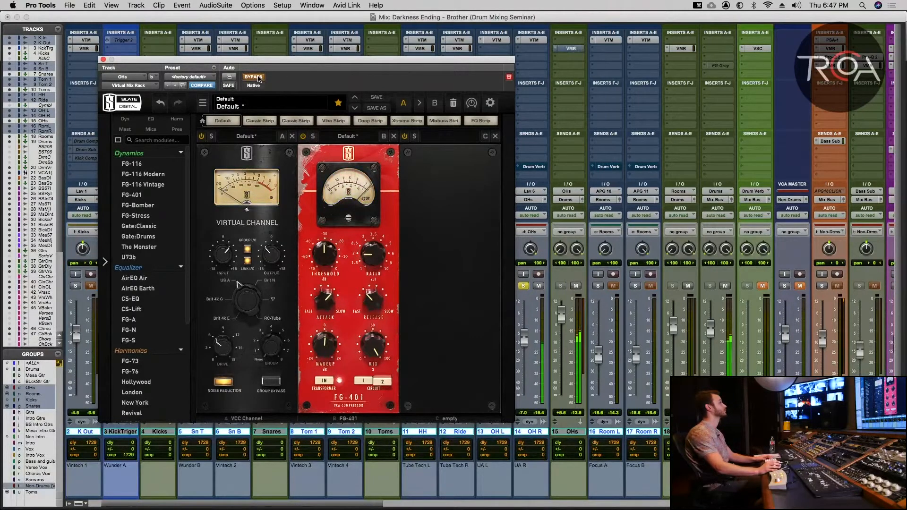
pyautogui.click(253, 77)
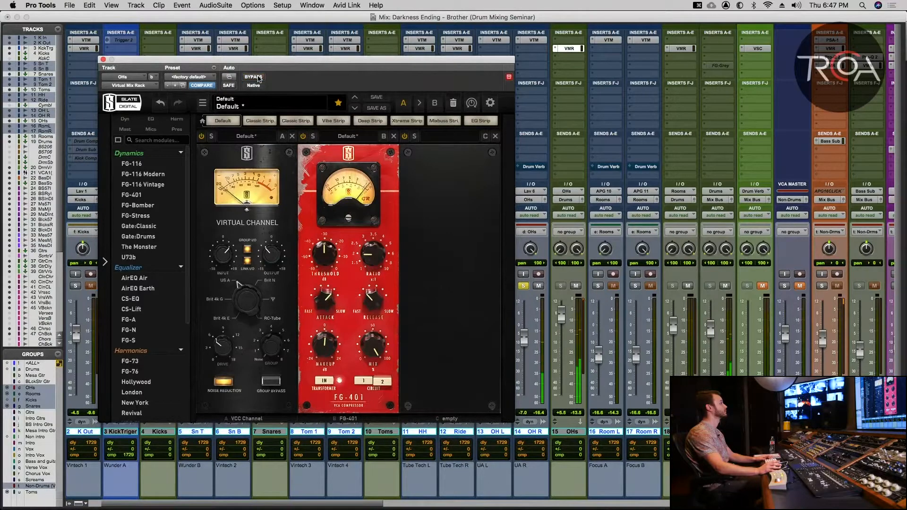
pyautogui.click(303, 137)
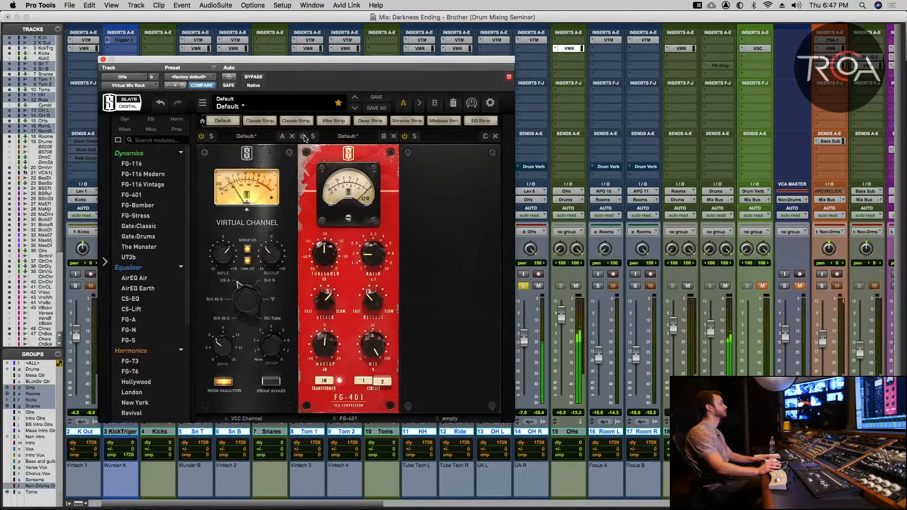
pyautogui.click(303, 137)
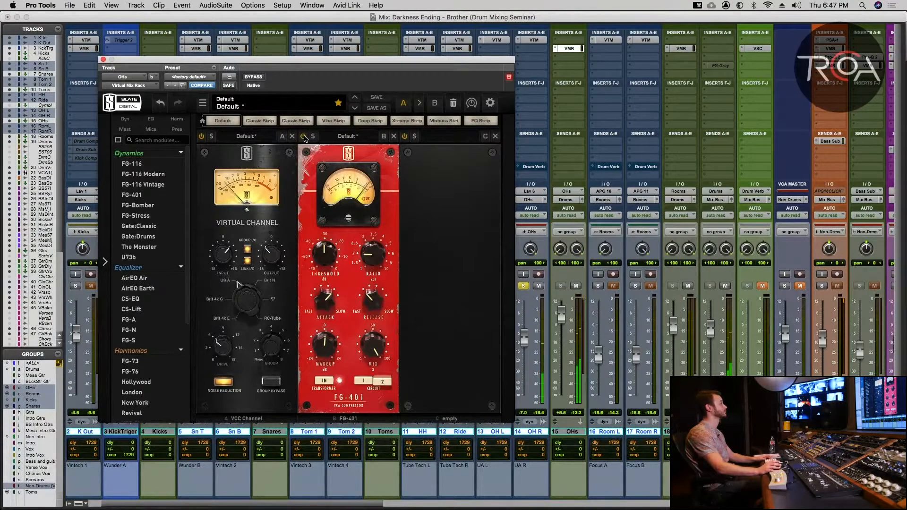
pyautogui.click(304, 137)
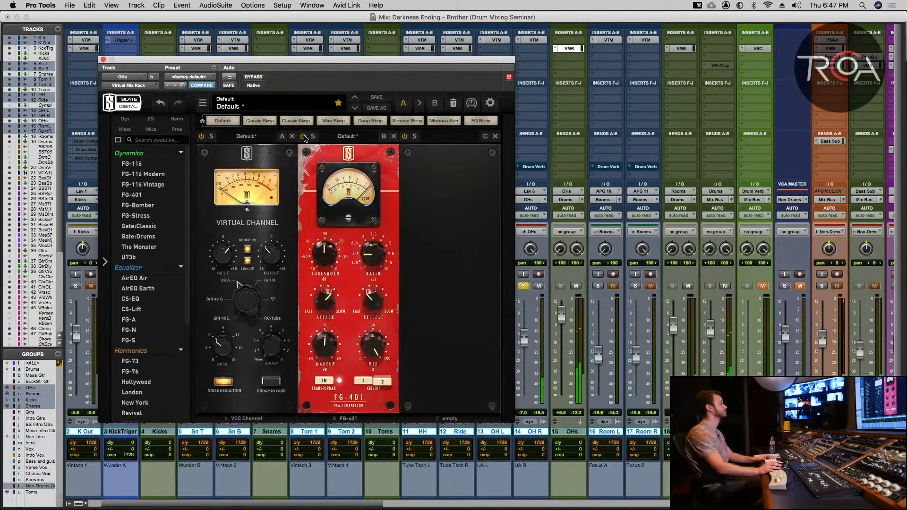
pyautogui.click(303, 137)
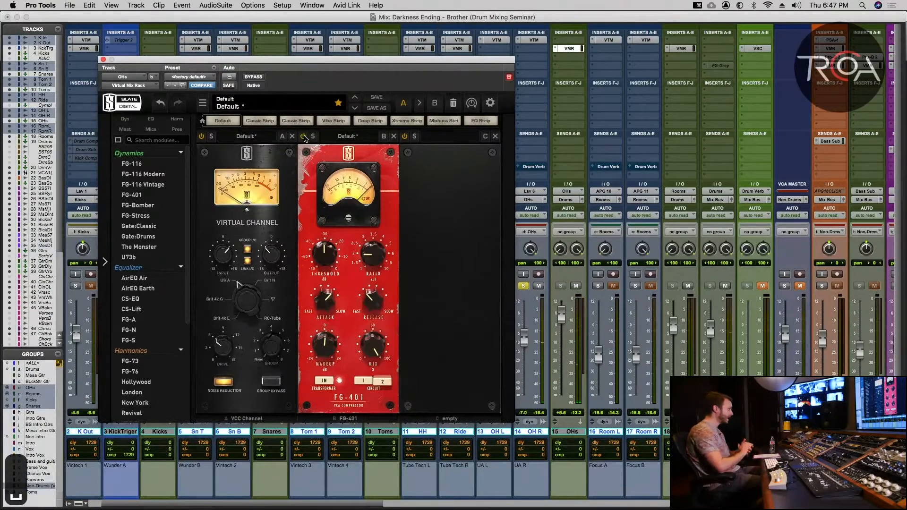
pyautogui.press('super+equal')
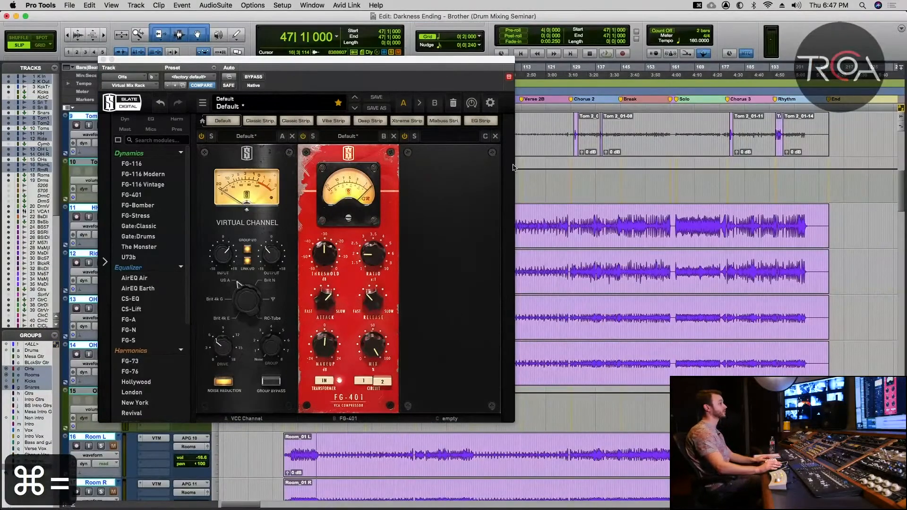
pyautogui.scroll(-1, 573, 199)
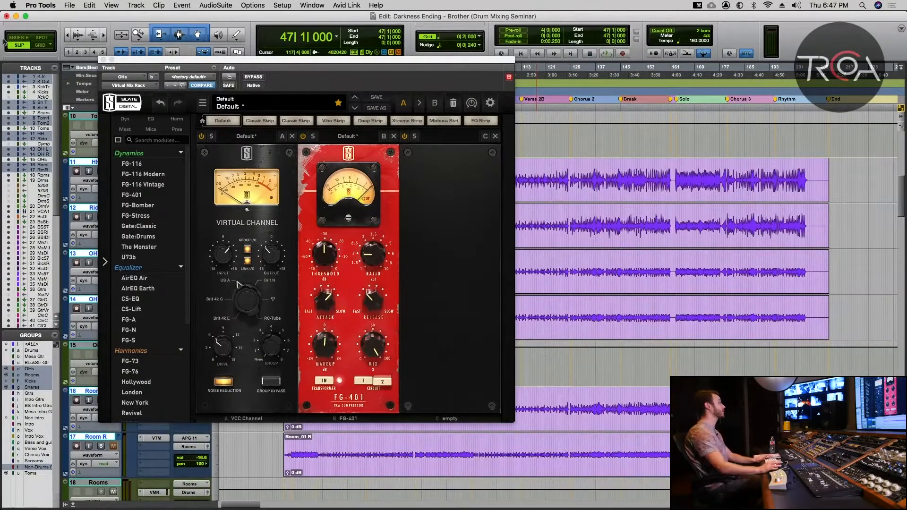
pyautogui.moveTo(162, 61); pyautogui.dragTo(255, 93)
pyautogui.press('super+equal')
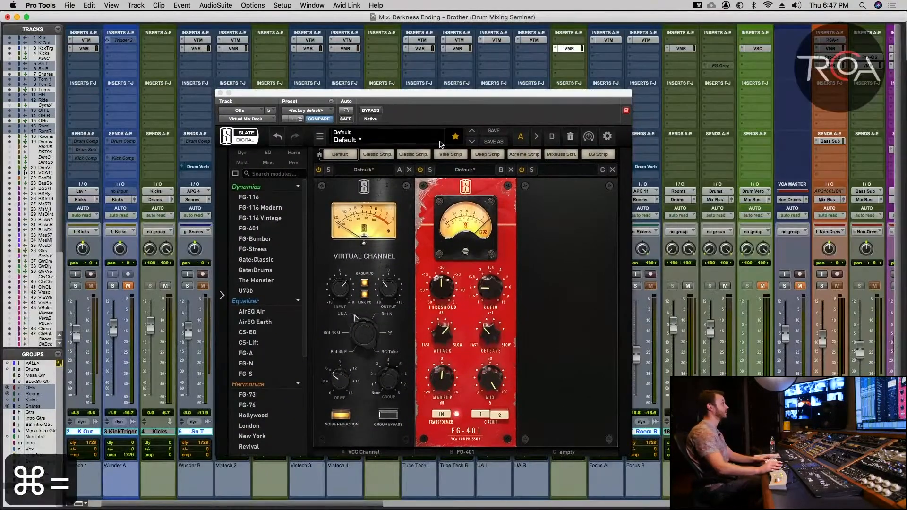
# Play the overheads and compare the complete console and compressor chain on the OHs bus bypassed and active again.
pyautogui.moveTo(488, 95); pyautogui.dragTo(383, 51)
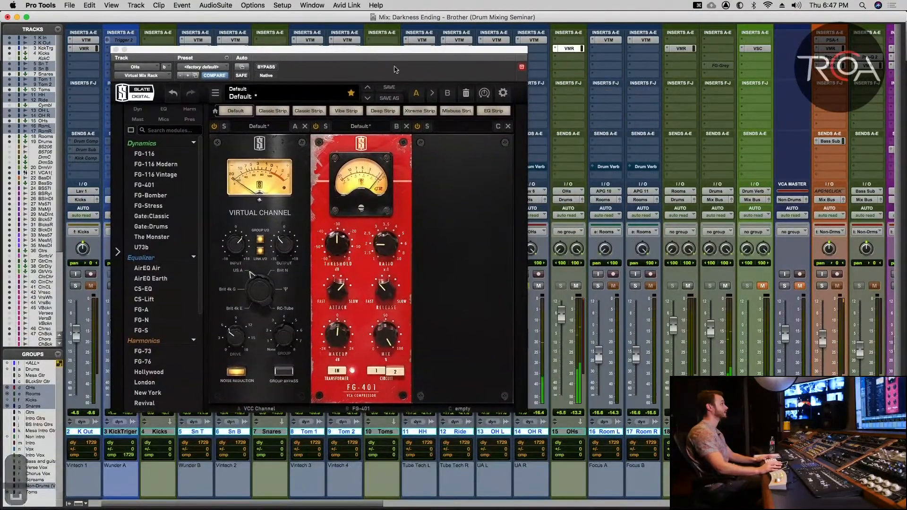
pyautogui.click(262, 67)
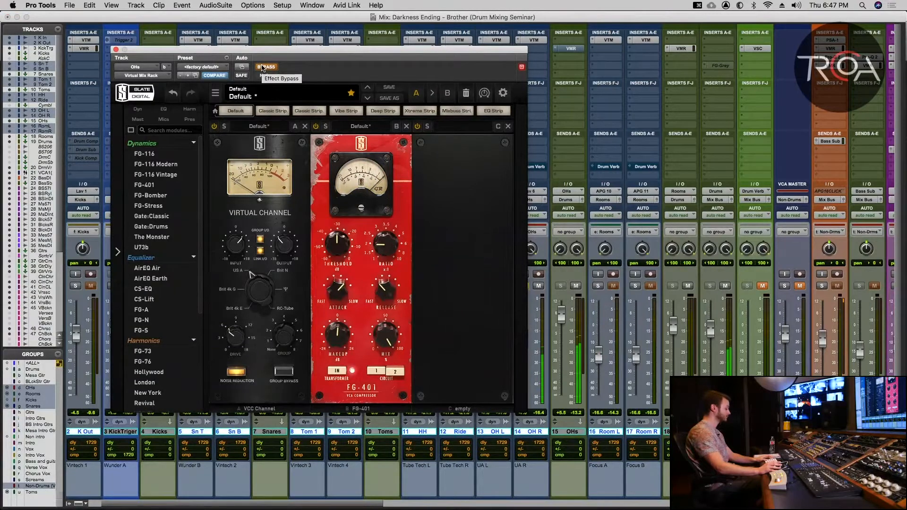
pyautogui.click(262, 67)
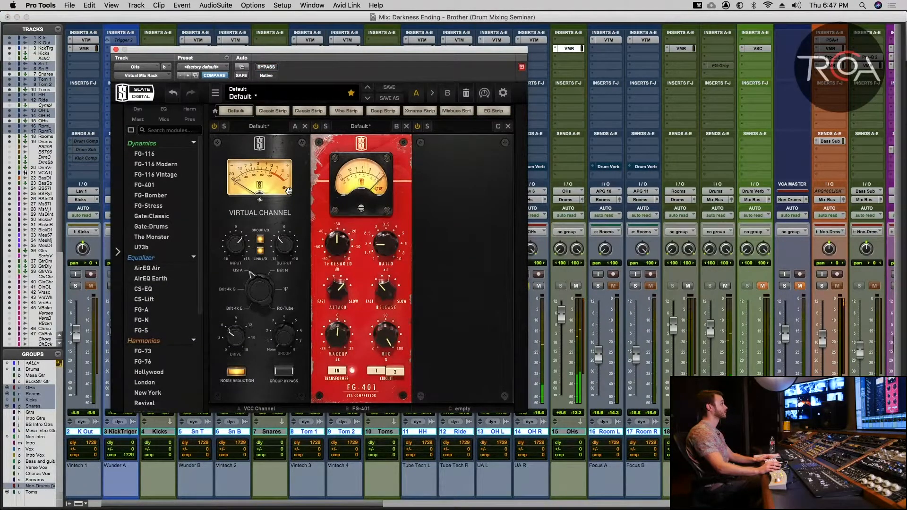
# Slow the FG-401 compressor's attack on the OHs bus.
pyautogui.press('space')
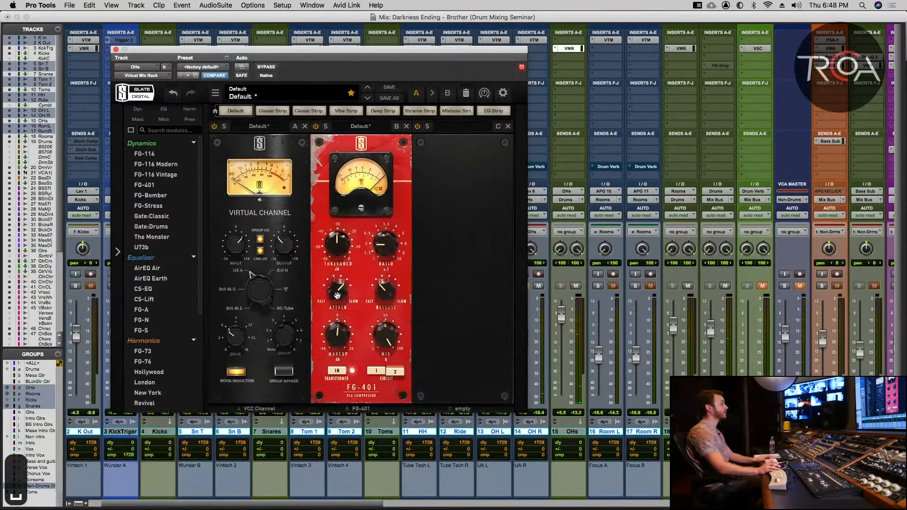
pyautogui.moveTo(337, 295); pyautogui.dragTo(337, 278)
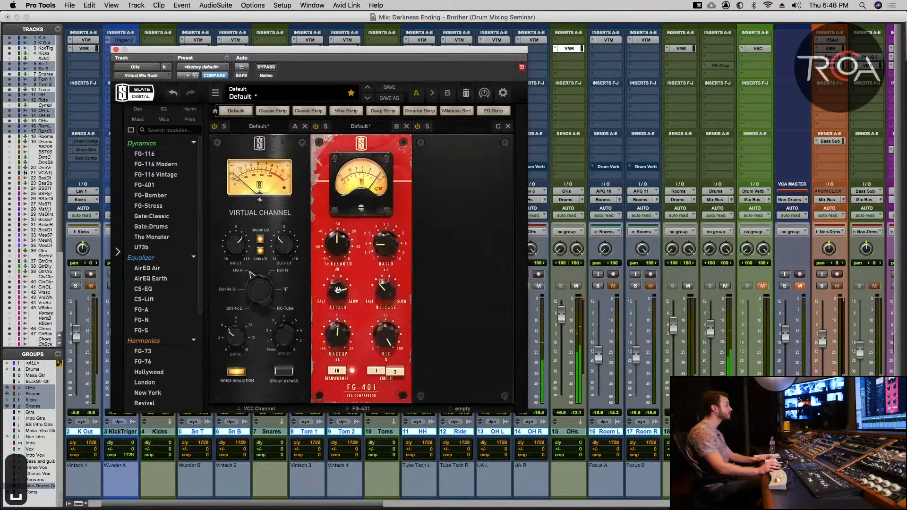
# Audition the FG-401's attack at 1, set it to 6, and set the threshold to -32.8 dB.
pyautogui.moveTo(337, 291); pyautogui.dragTo(321, 369)
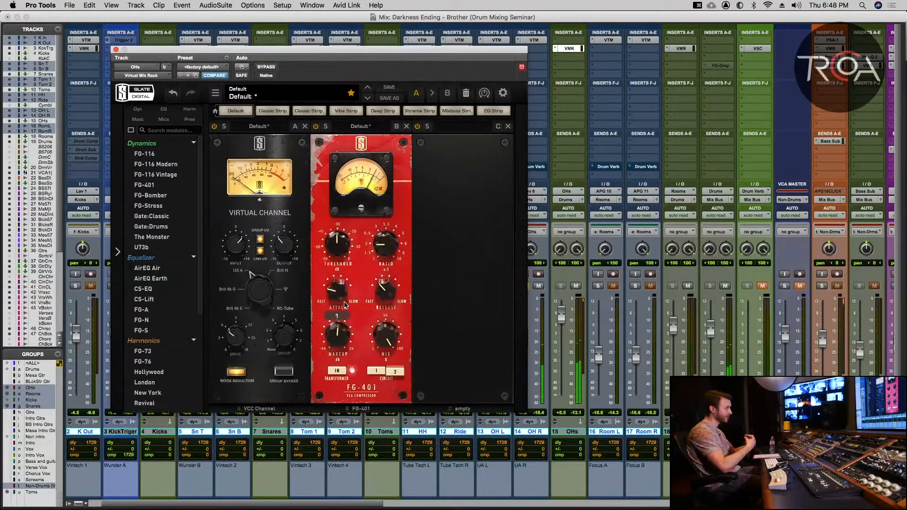
pyautogui.moveTo(342, 292); pyautogui.dragTo(347, 216)
pyautogui.moveTo(342, 293); pyautogui.dragTo(345, 274)
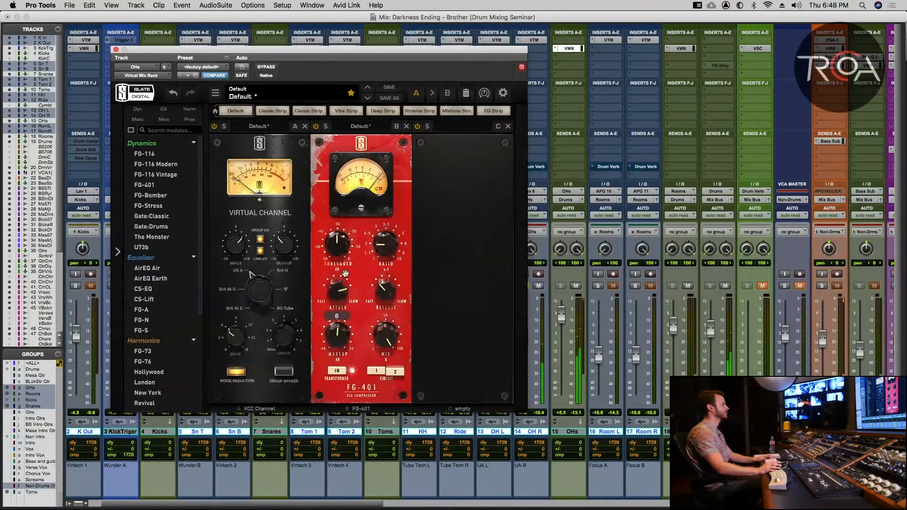
pyautogui.moveTo(344, 248)
pyautogui.moveTo(344, 248); pyautogui.dragTo(338, 251)
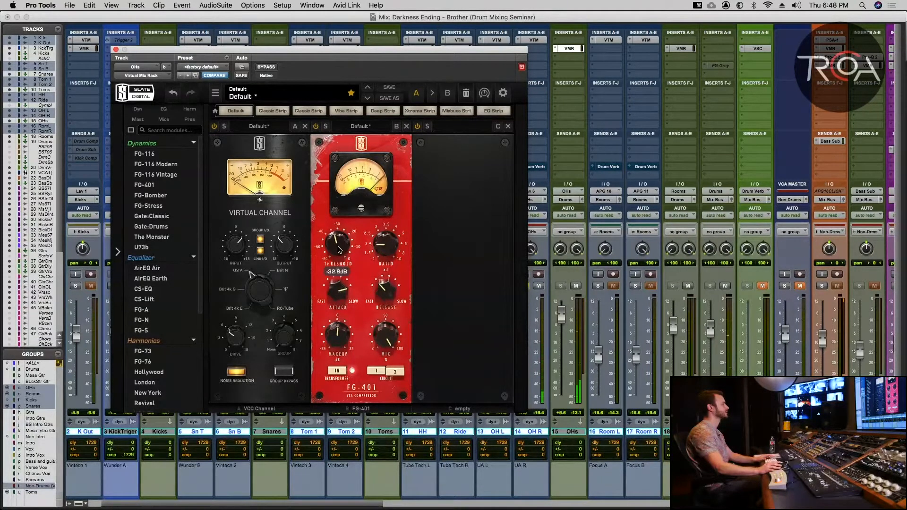
# Compare the overheads with the whole Virtual Mix Rack bypassed and active, and close the plug-in.
pyautogui.click(265, 67)
pyautogui.click(265, 67)
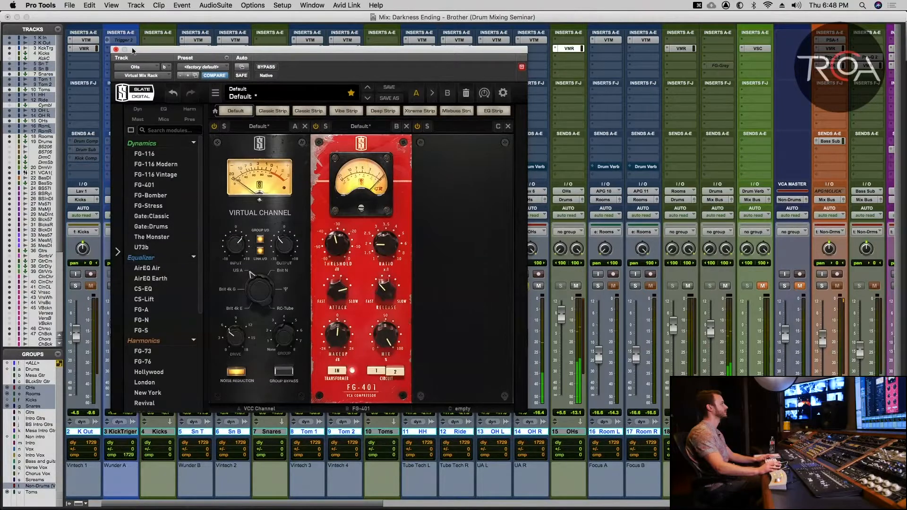
pyautogui.click(116, 49)
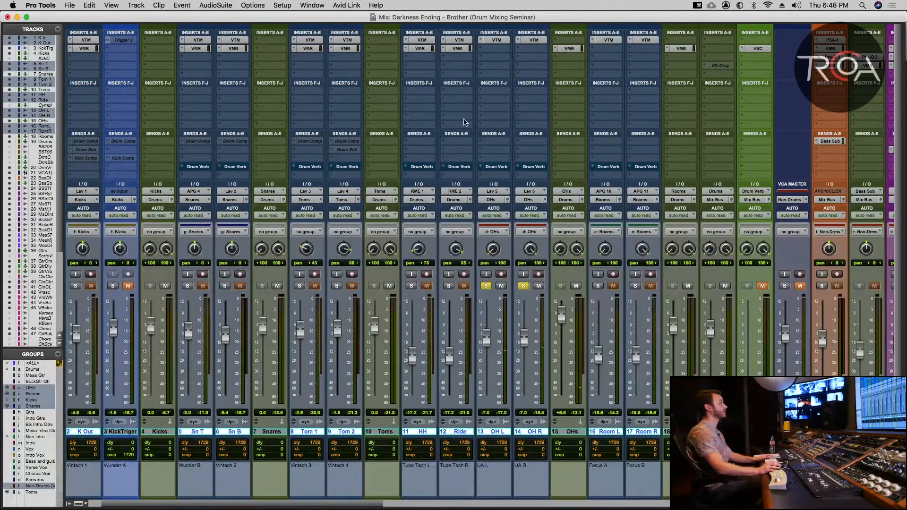
# Reopen the Virtual Mix Rack on the OHs bus and load the CS-EQ module into the empty slot after the FG-401.
pyautogui.click(569, 48)
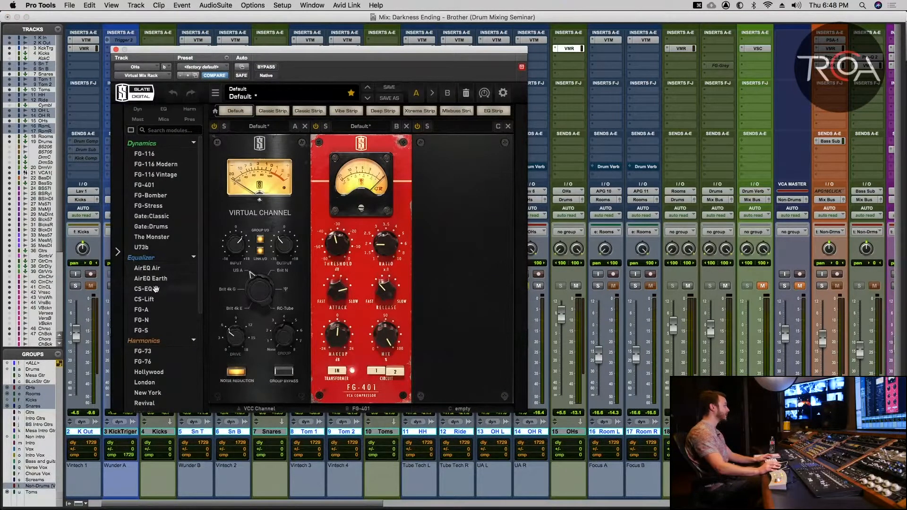
pyautogui.moveTo(175, 298); pyautogui.dragTo(464, 212)
pyautogui.click(508, 126)
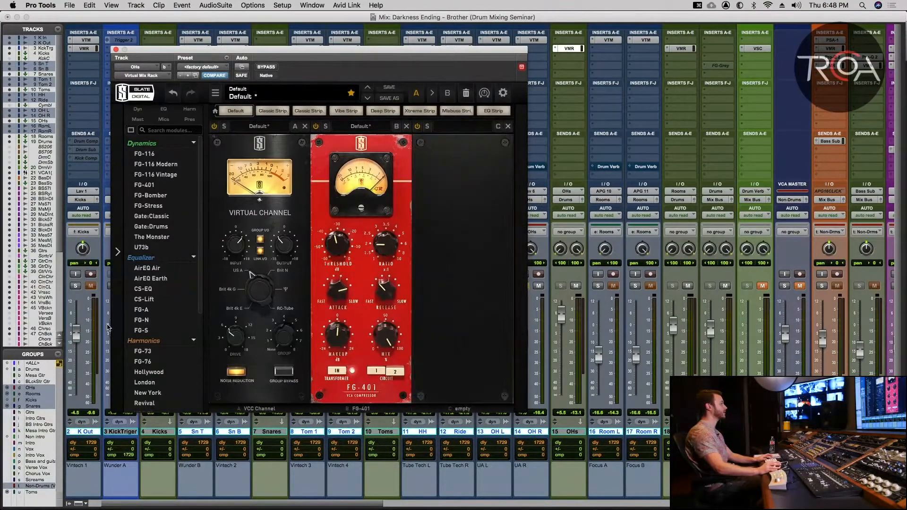
pyautogui.moveTo(140, 289); pyautogui.dragTo(443, 280)
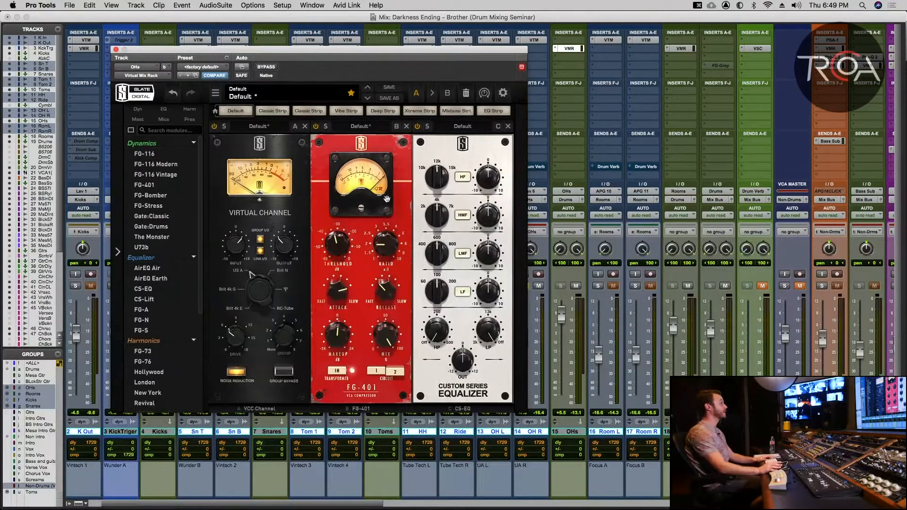
pyautogui.moveTo(368, 51); pyautogui.dragTo(317, 42)
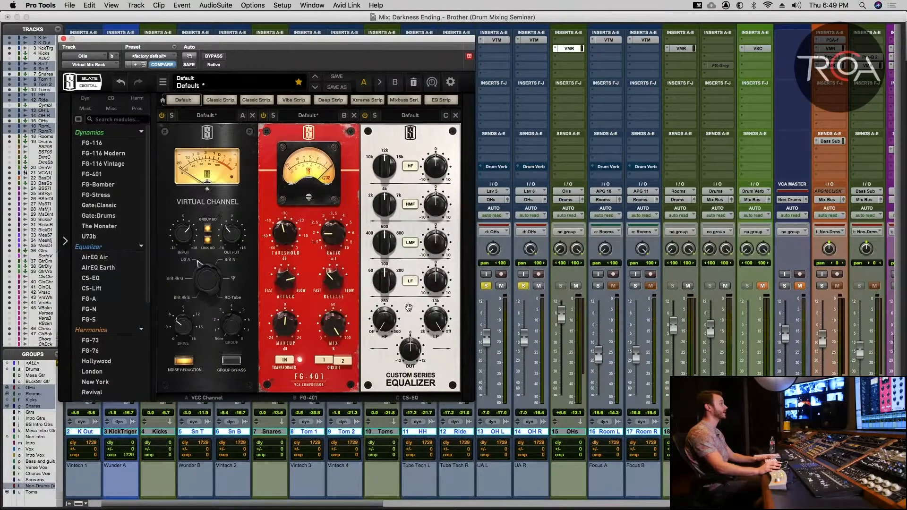
# Boost the CS-EQ's LF band by 3.93 dB at 100 Hz, auditioning 60 Hz as an alternative frequency.
pyautogui.moveTo(385, 308); pyautogui.dragTo(383, 313)
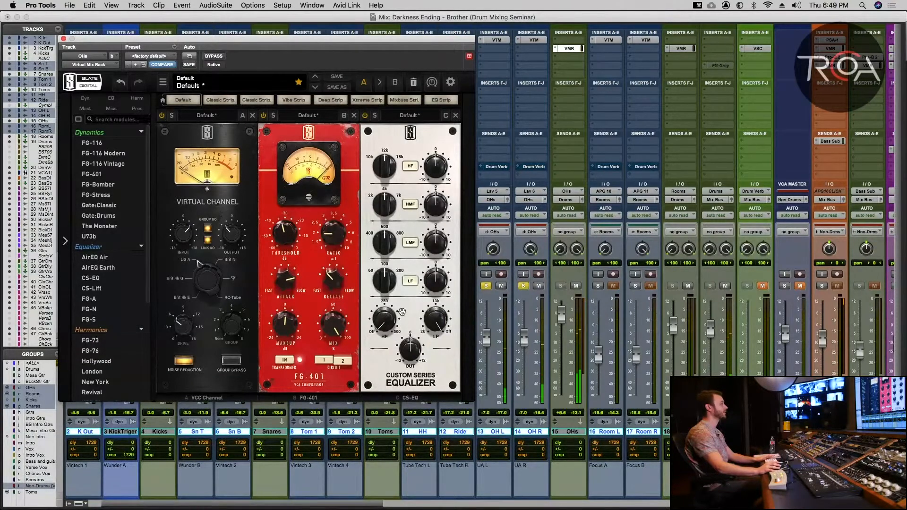
pyautogui.moveTo(429, 284); pyautogui.dragTo(435, 265)
pyautogui.moveTo(382, 281); pyautogui.dragTo(377, 300)
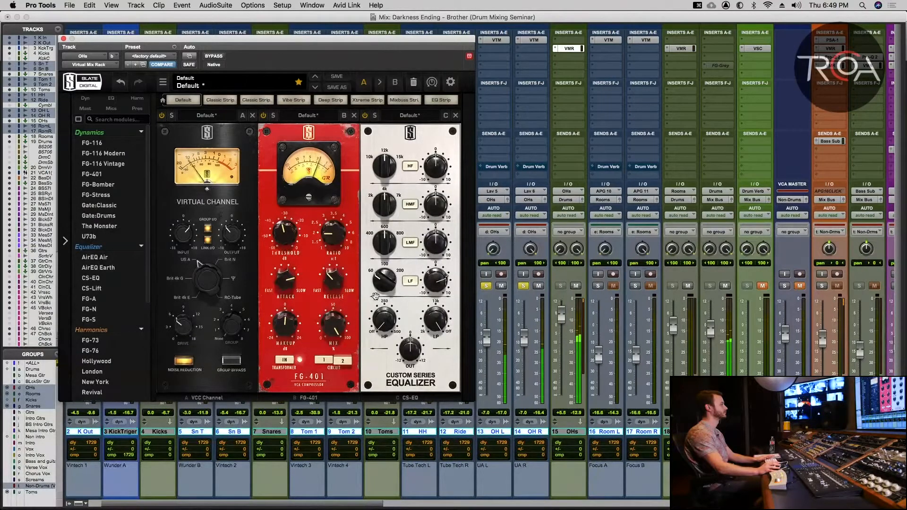
pyautogui.moveTo(387, 287); pyautogui.dragTo(437, 287)
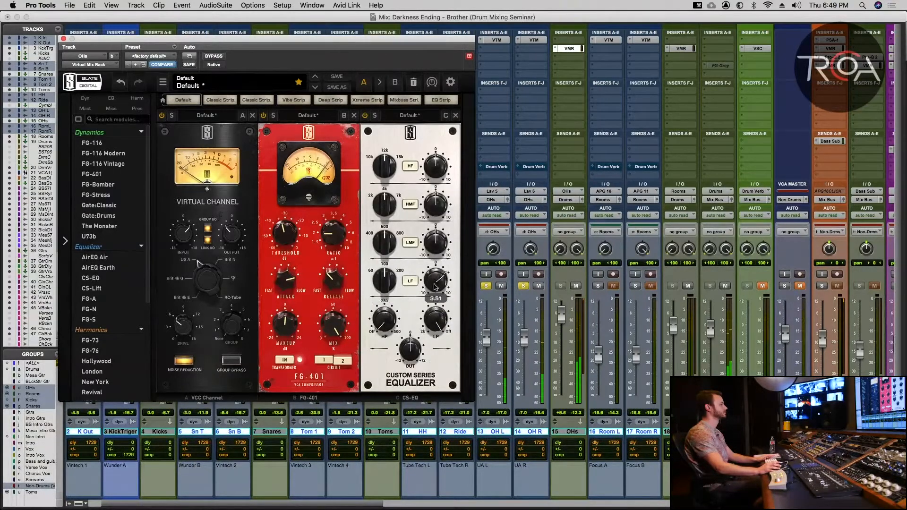
pyautogui.click(372, 271)
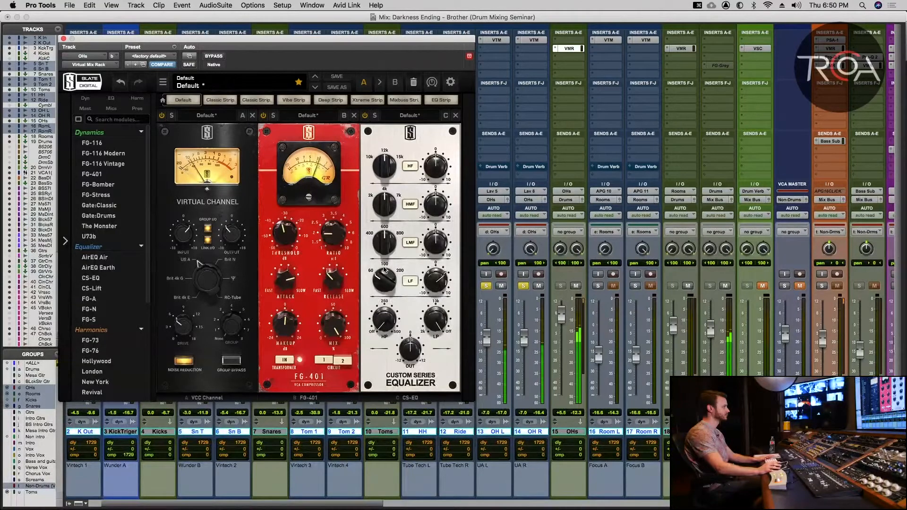
pyautogui.moveTo(431, 286); pyautogui.dragTo(431, 282)
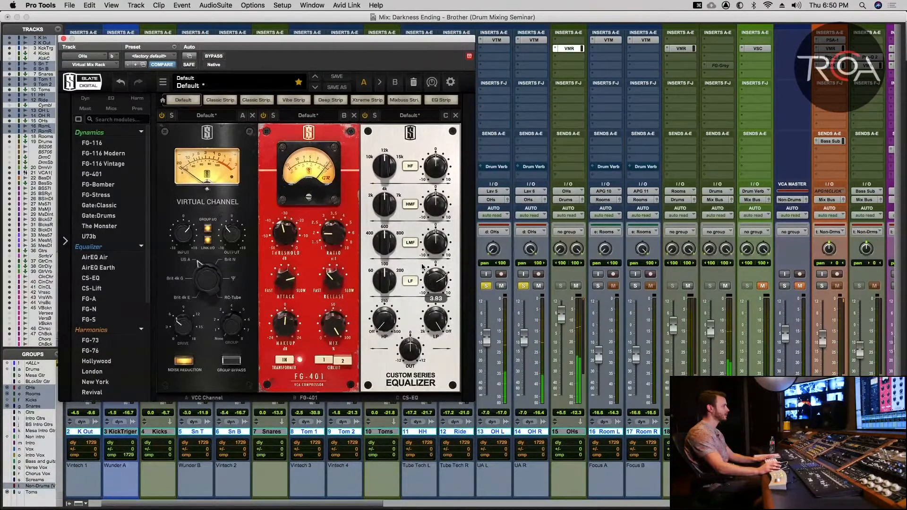
# Compare the CS-EQ's LF band off and on, and reduce its boost to 2.47 dB.
pyautogui.click(410, 282)
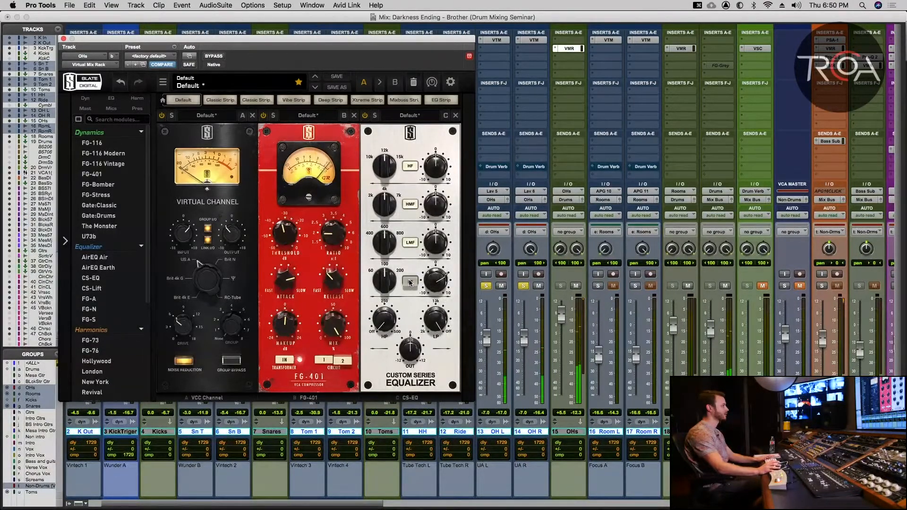
pyautogui.click(410, 282)
pyautogui.moveTo(433, 287); pyautogui.dragTo(434, 295)
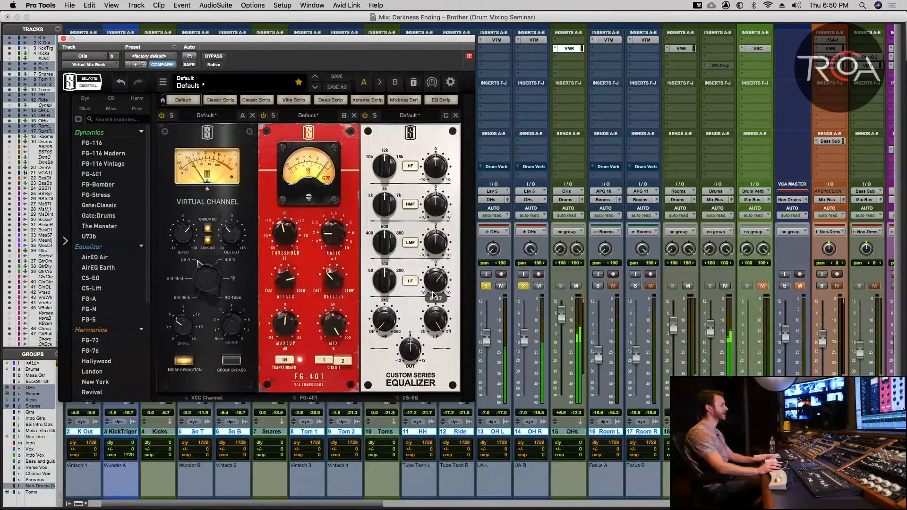
pyautogui.click(410, 282)
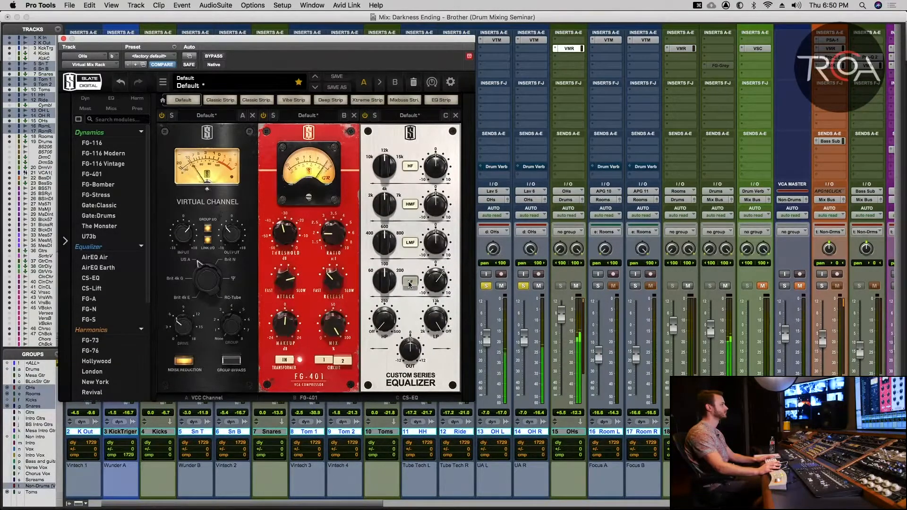
pyautogui.click(409, 282)
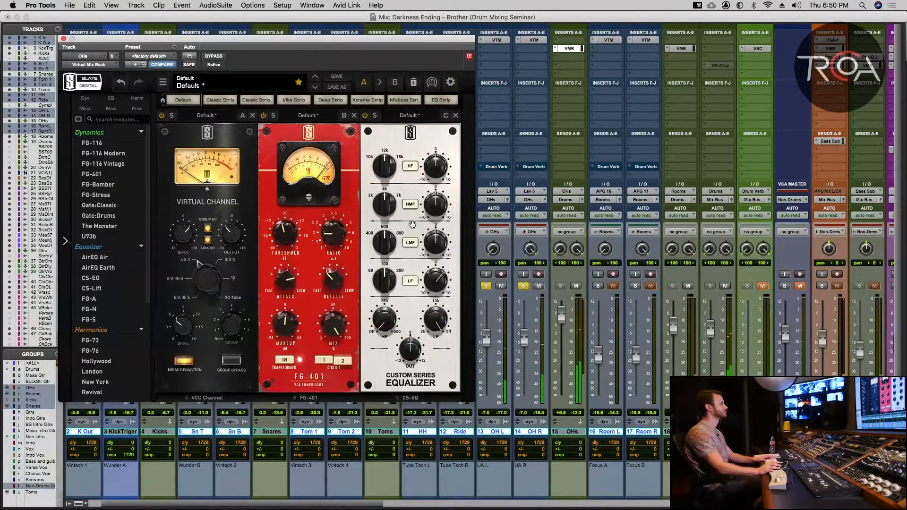
# Apply a slight HMF boost at 4 kHz on the CS-EQ, auditioning 2 kHz and comparing the band off and on.
pyautogui.moveTo(431, 208); pyautogui.dragTo(436, 187)
pyautogui.click(371, 196)
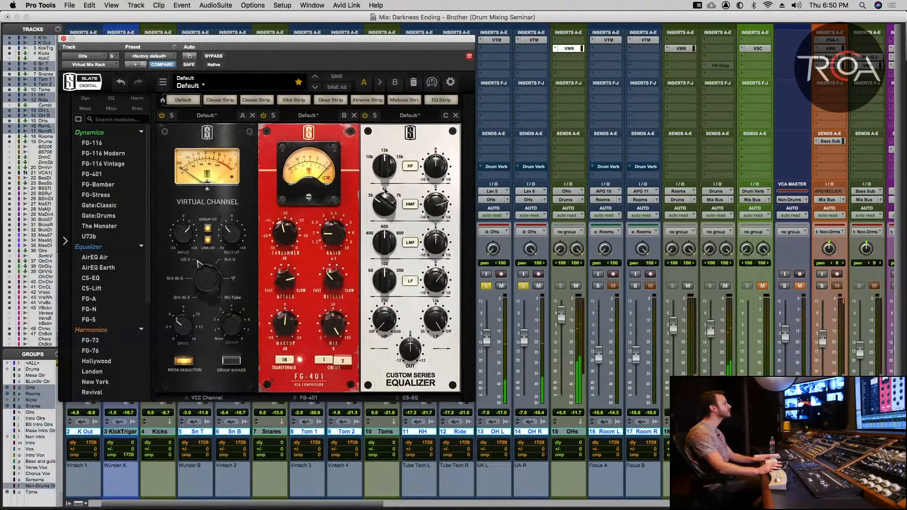
pyautogui.click(384, 190)
pyautogui.moveTo(432, 203); pyautogui.dragTo(429, 219)
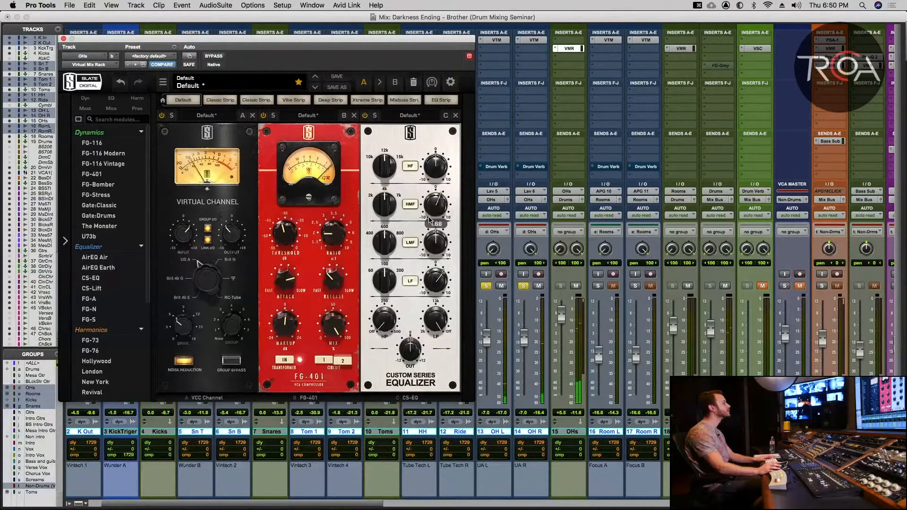
pyautogui.click(413, 206)
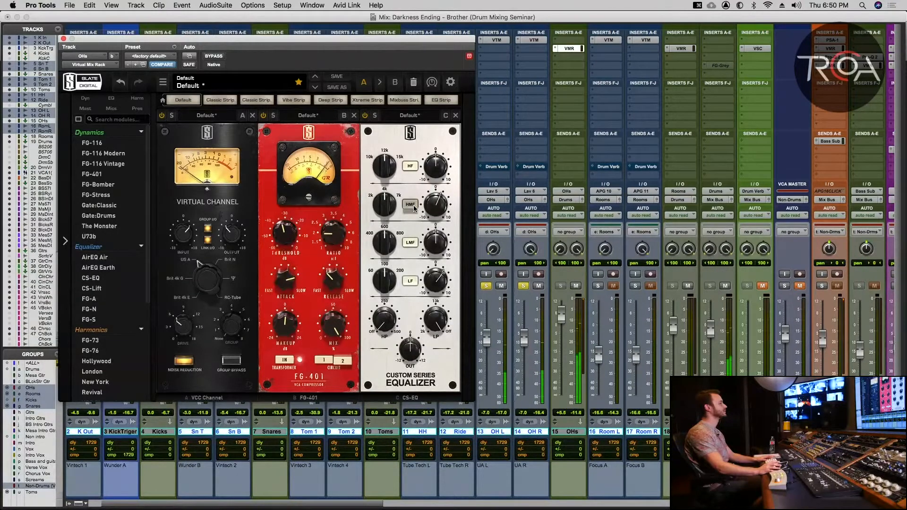
pyautogui.click(413, 205)
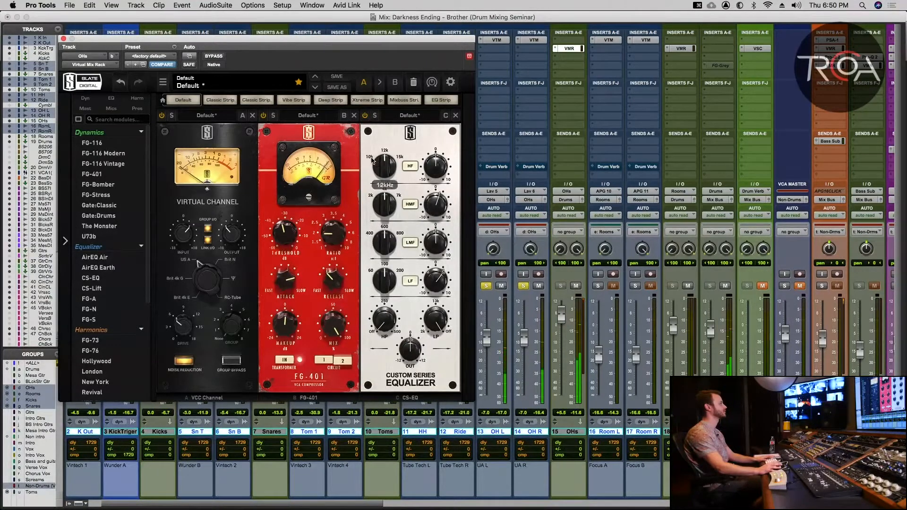
# Boost the CS-EQ's HF band at 10 kHz and cut its LMF band by 3.20 dB at 400 Hz.
pyautogui.moveTo(439, 165)
pyautogui.mouseDown()
pyautogui.moveTo(439, 140)
pyautogui.moveTo(440, 151)
pyautogui.mouseUp()
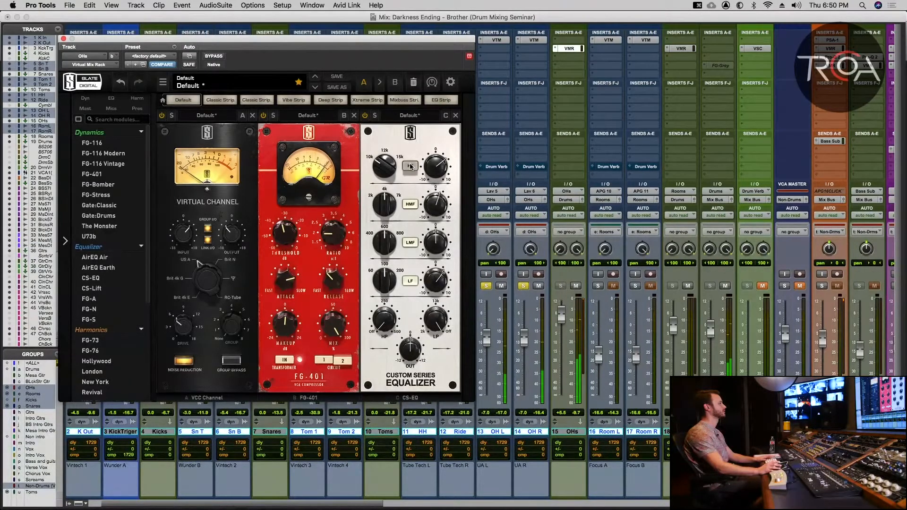
pyautogui.moveTo(435, 249); pyautogui.dragTo(441, 212)
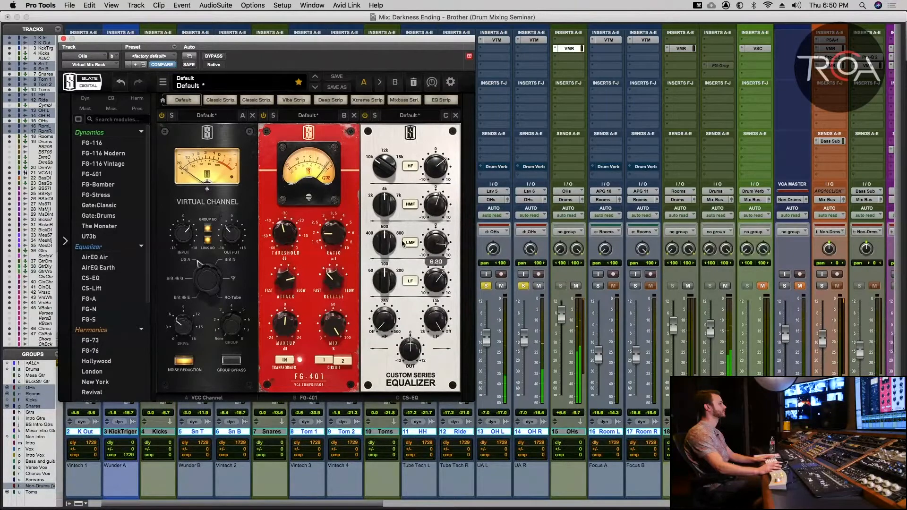
pyautogui.moveTo(378, 251); pyautogui.dragTo(374, 258)
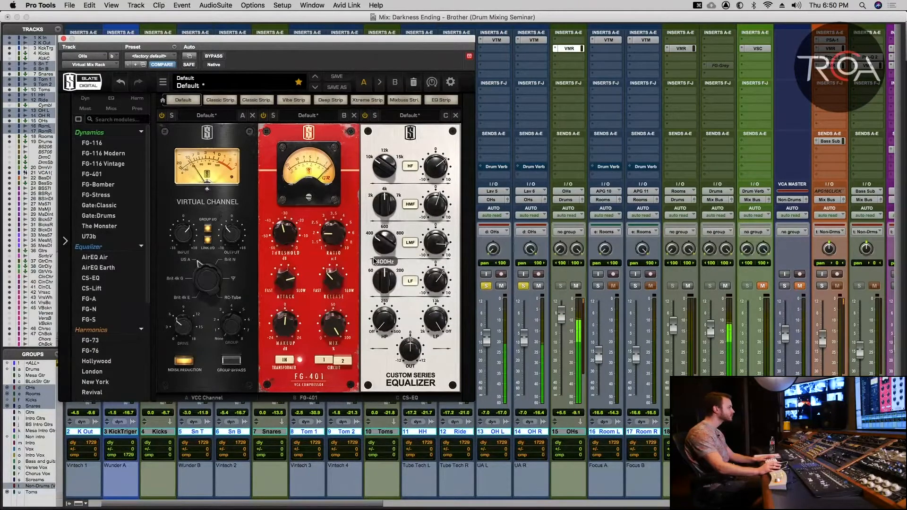
pyautogui.moveTo(427, 245); pyautogui.dragTo(419, 281)
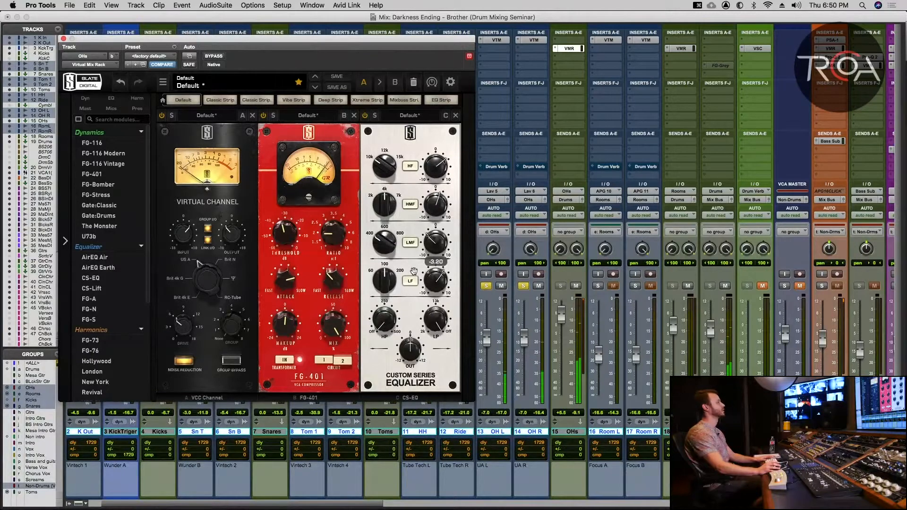
# Switch off the CS-EQ's HF, HMF and LF bands, audition an LMF boost, and set the LMF gain to -2.77 dB.
pyautogui.click(410, 166)
pyautogui.click(410, 205)
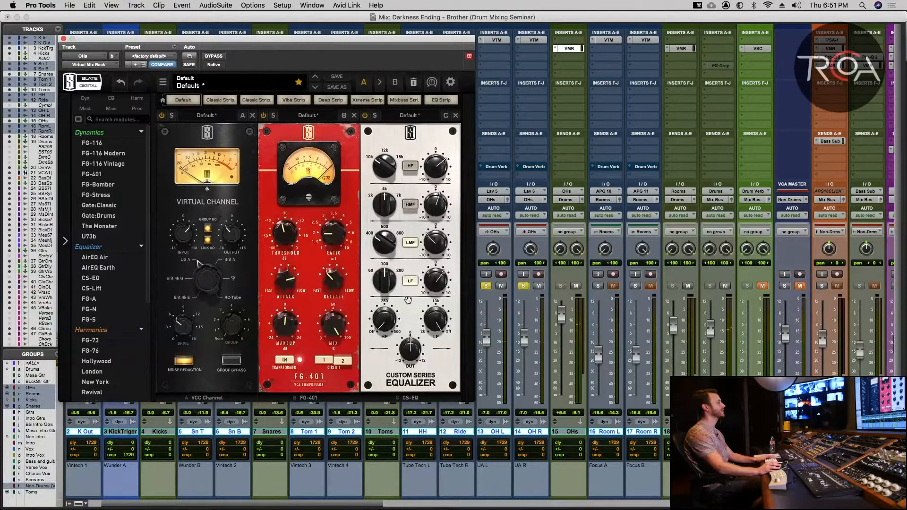
pyautogui.click(410, 243)
pyautogui.moveTo(442, 244)
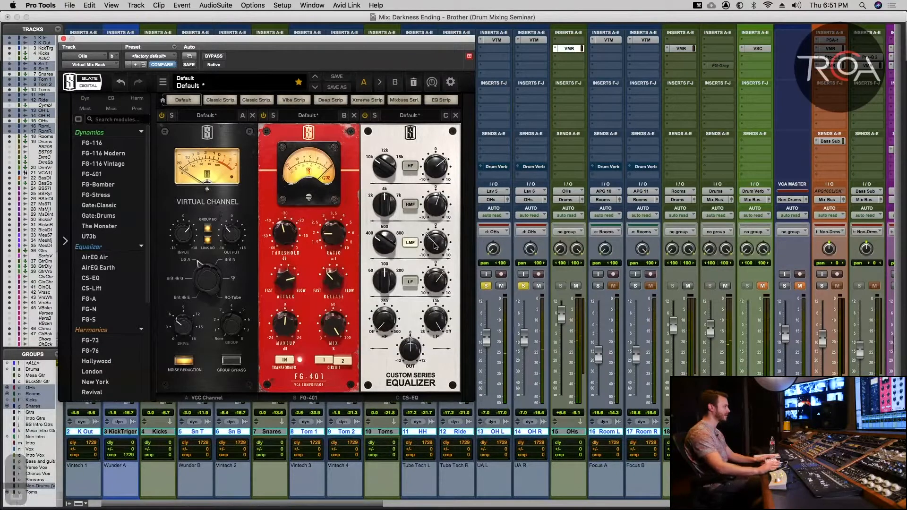
pyautogui.moveTo(436, 249); pyautogui.dragTo(445, 206)
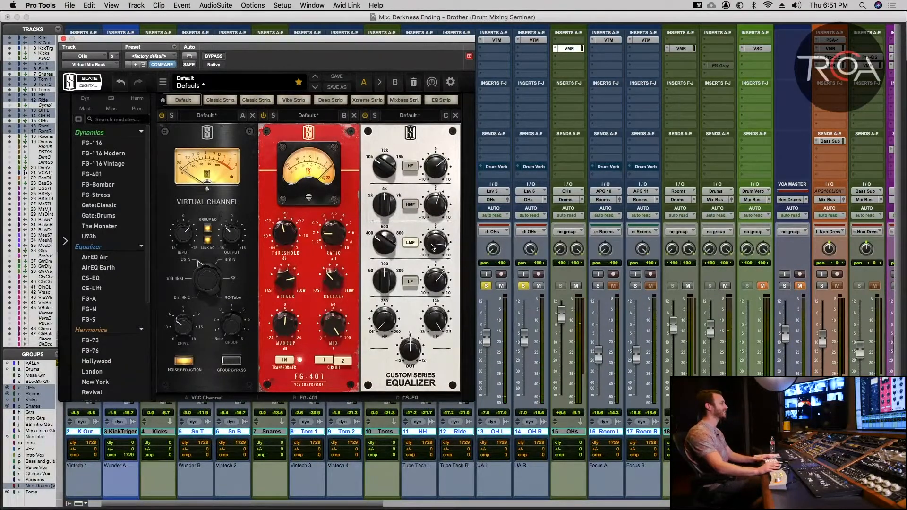
pyautogui.moveTo(433, 247)
pyautogui.moveTo(433, 247); pyautogui.dragTo(424, 288)
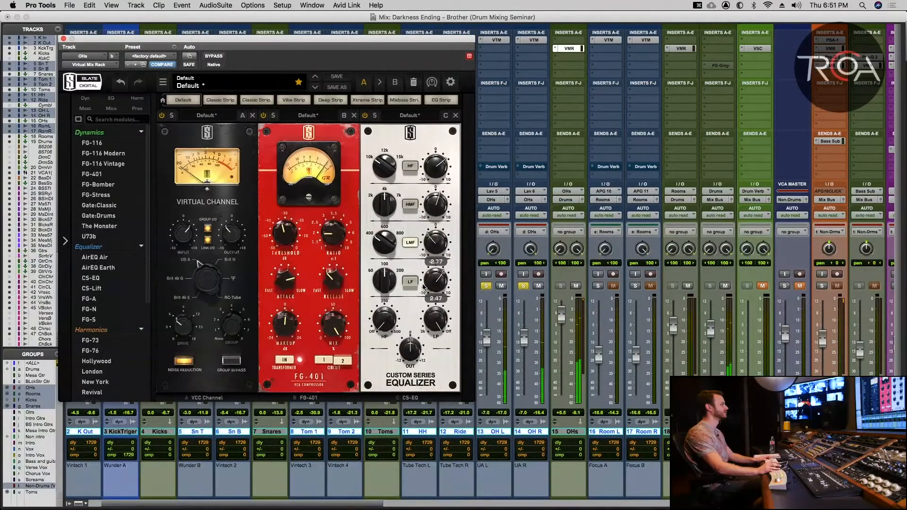
# Trim the LMF cut and set the HF boost to 2.37 dB with all CS-EQ bands active, and close the Virtual Mix Rack.
pyautogui.click(410, 244)
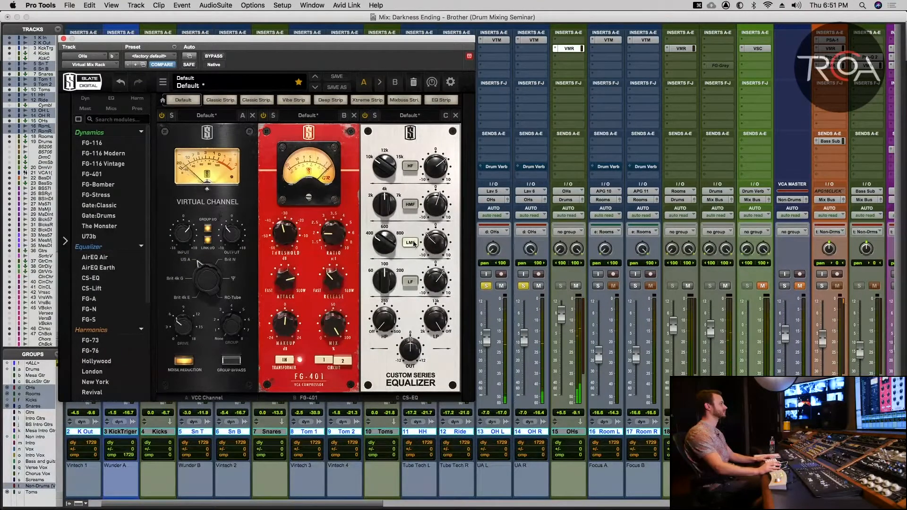
pyautogui.moveTo(428, 241); pyautogui.dragTo(430, 244)
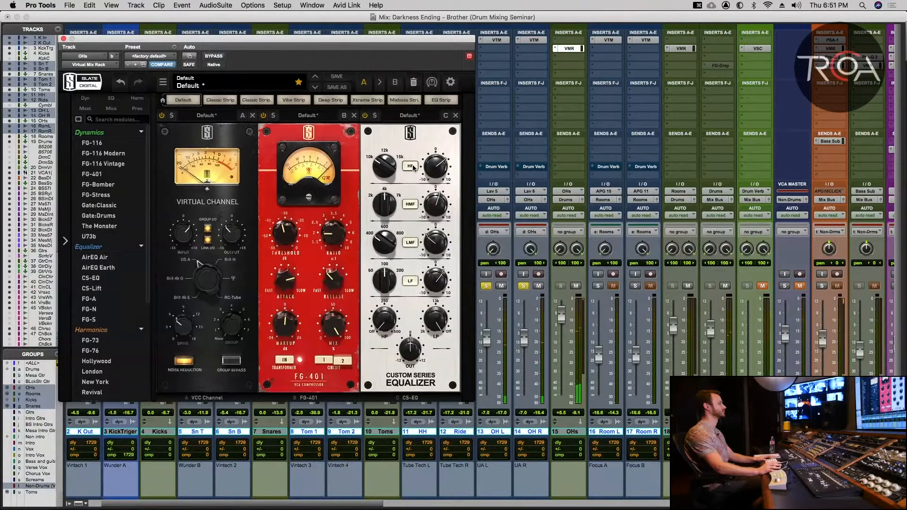
pyautogui.moveTo(431, 170); pyautogui.dragTo(428, 174)
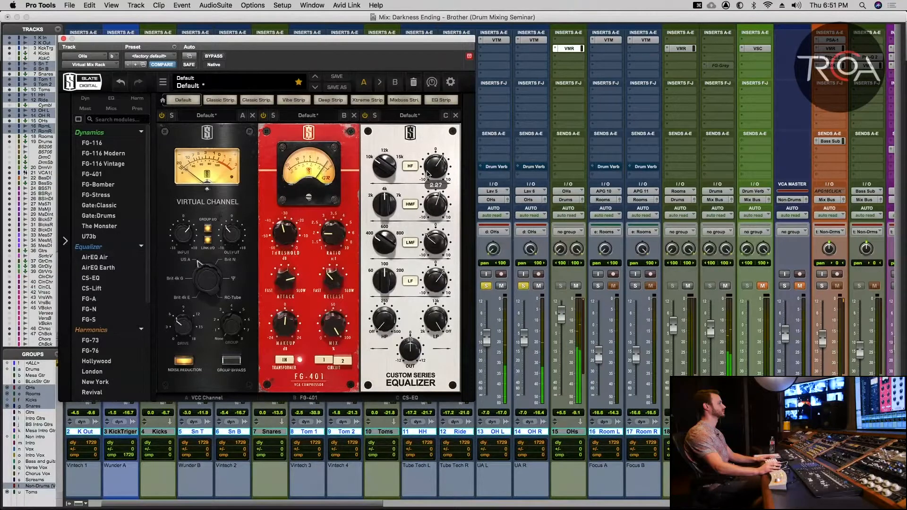
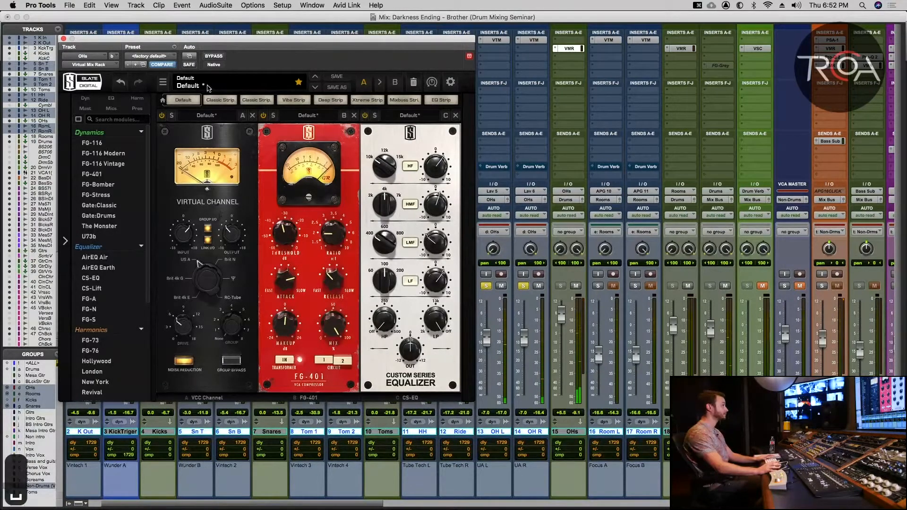
pyautogui.click(63, 39)
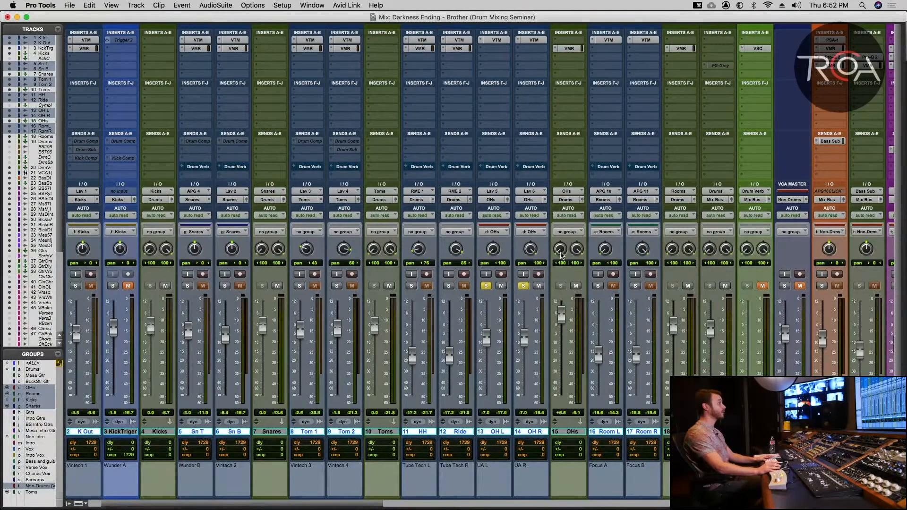
# Insert the Eiosis E2Deesser as a multichannel plug-in after the Virtual Mix Rack on the OHs bus.
pyautogui.press('space')
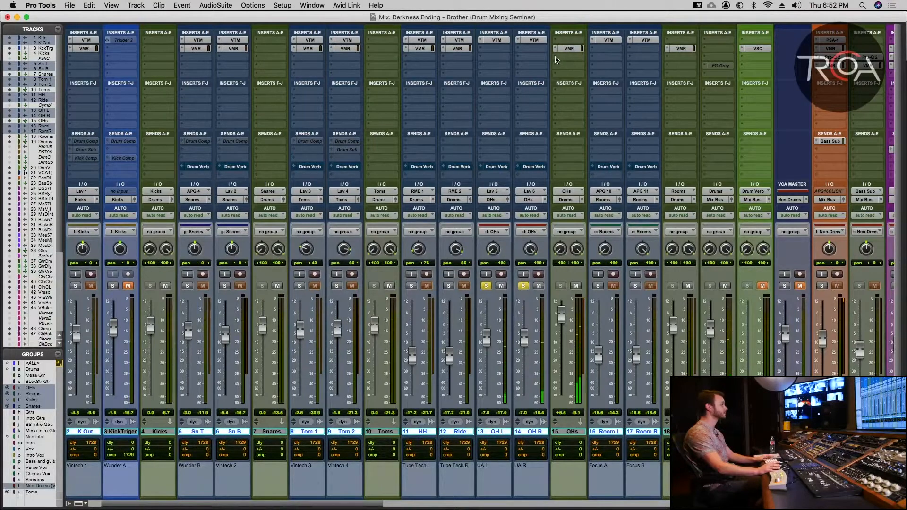
pyautogui.press('space')
pyautogui.click(555, 57)
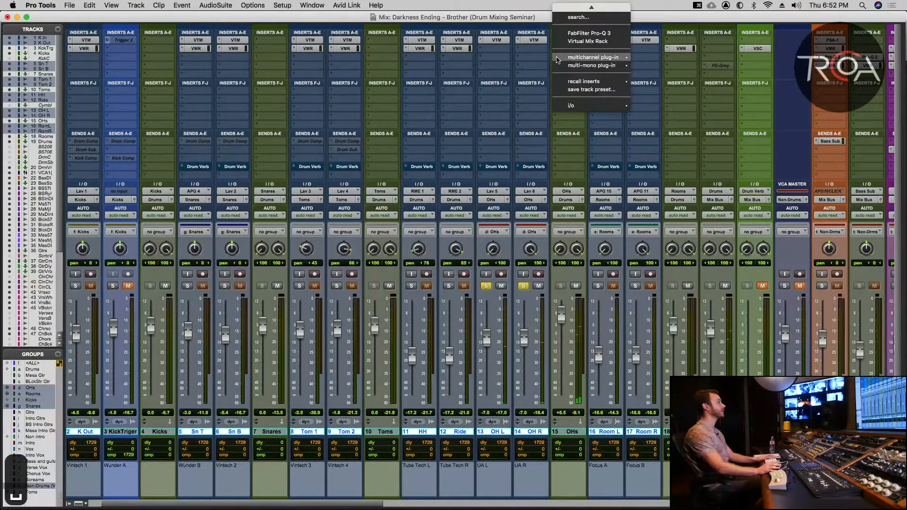
pyautogui.moveTo(623, 60)
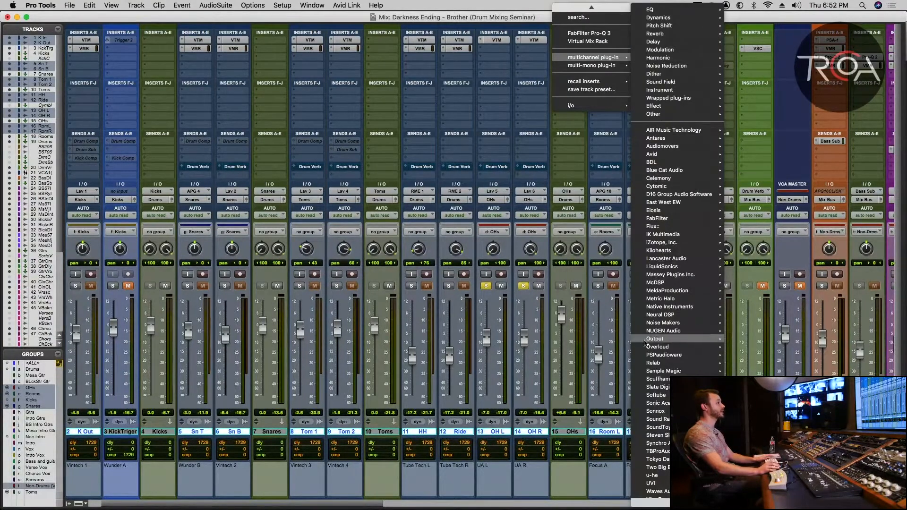
pyautogui.moveTo(680, 211)
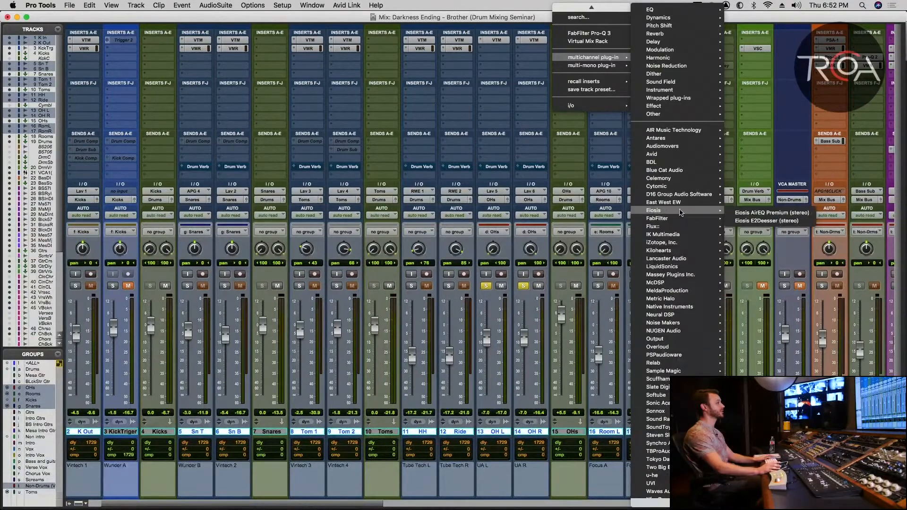
pyautogui.click(745, 221)
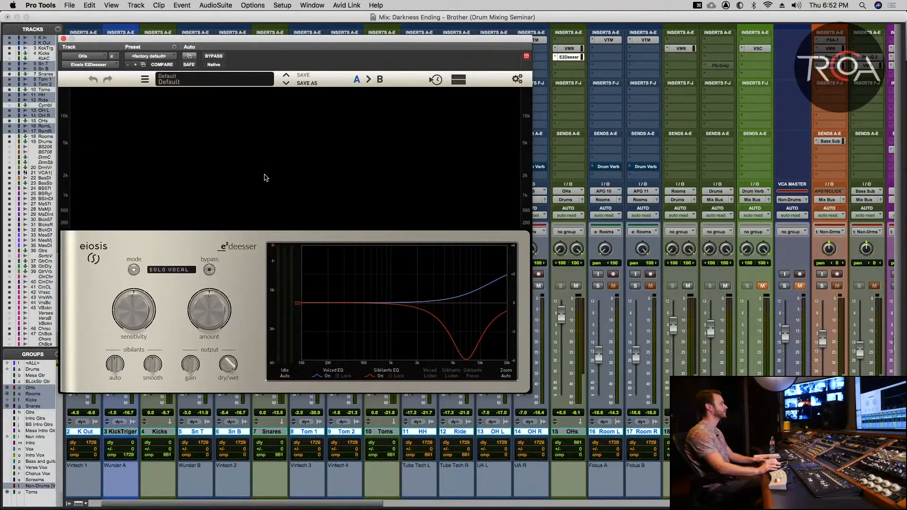
# Play the song, set the E2Deesser mode to Overheads and load the OH Soften preset.
pyautogui.press('space')
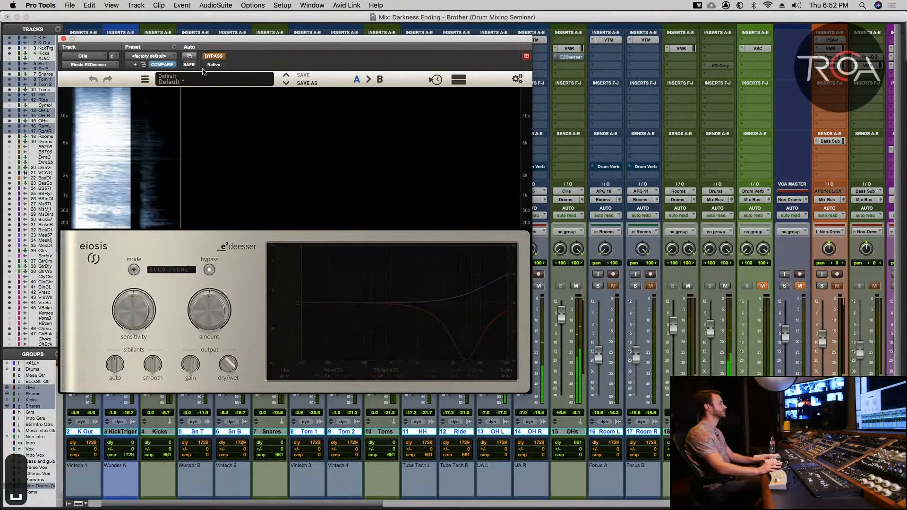
pyautogui.click(171, 269)
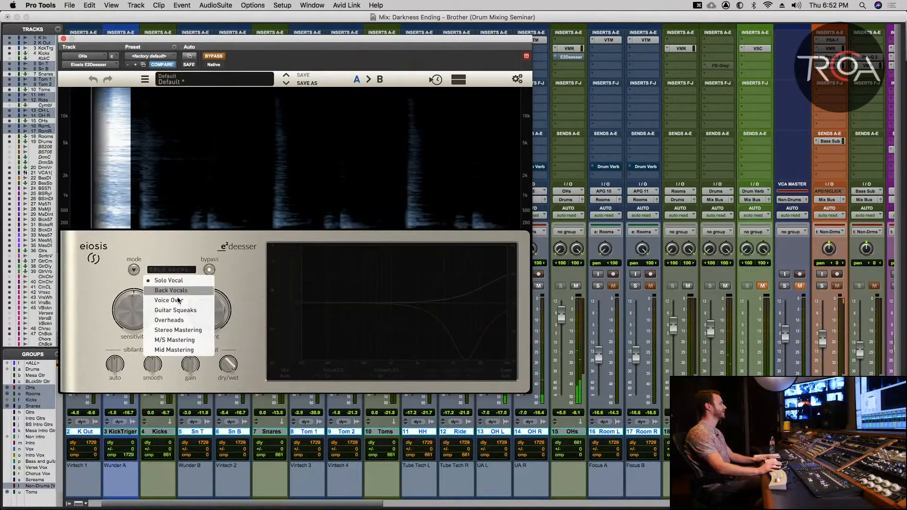
pyautogui.click(175, 320)
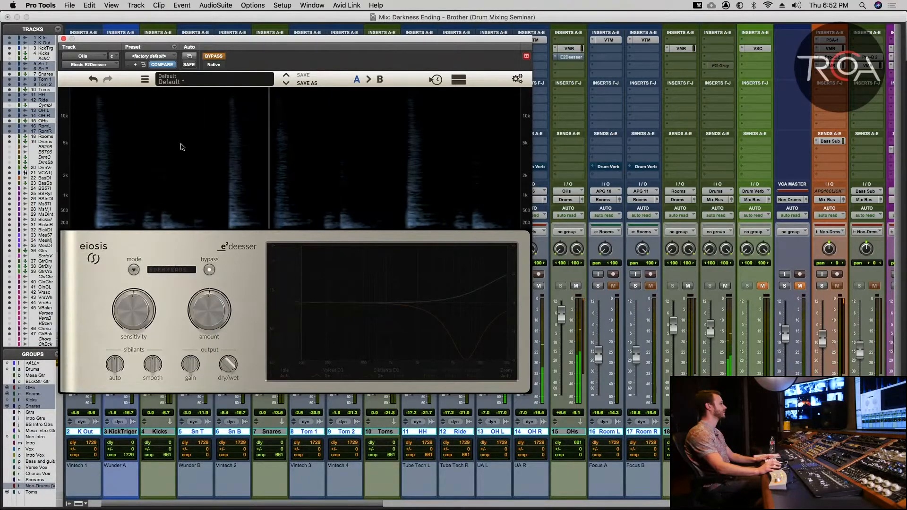
pyautogui.click(202, 80)
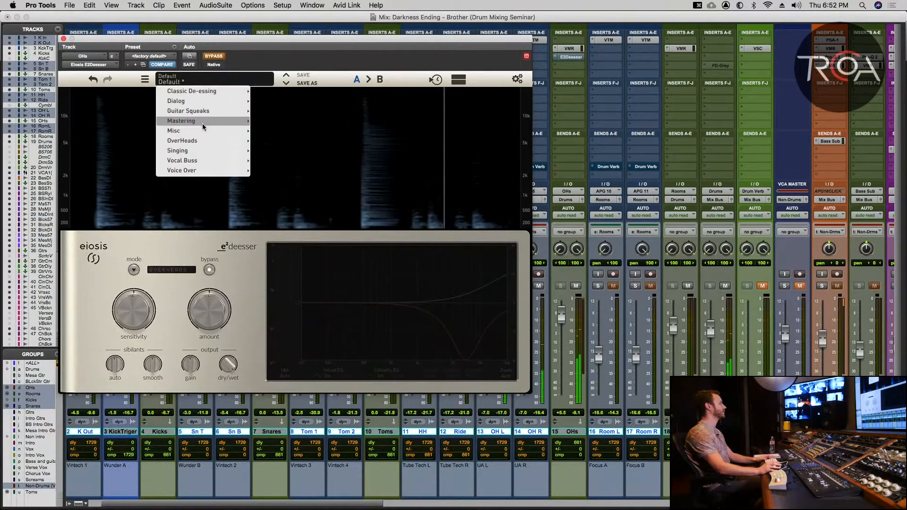
pyautogui.moveTo(202, 134)
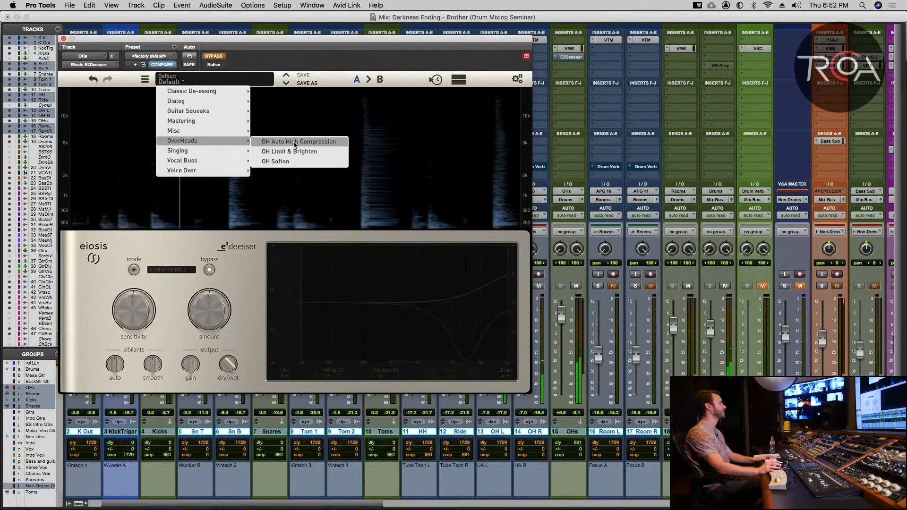
pyautogui.click(322, 162)
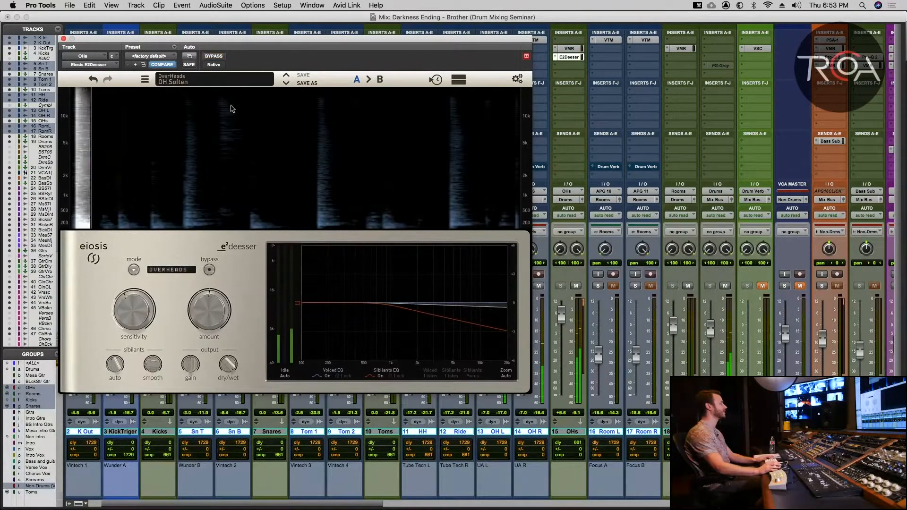
# Compare the OH Soften preset with bypass, then lessen the sibilants EQ's high-frequency cut and raise its corner frequency.
pyautogui.click(218, 56)
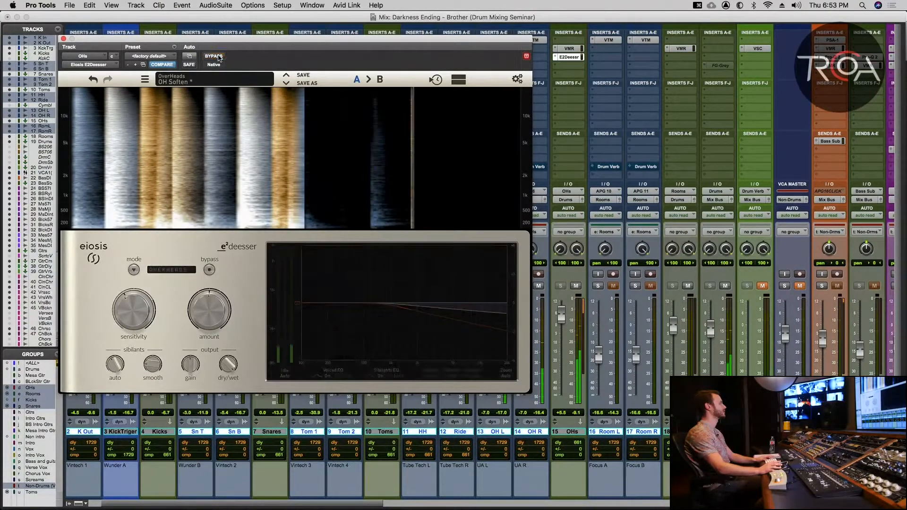
pyautogui.click(219, 56)
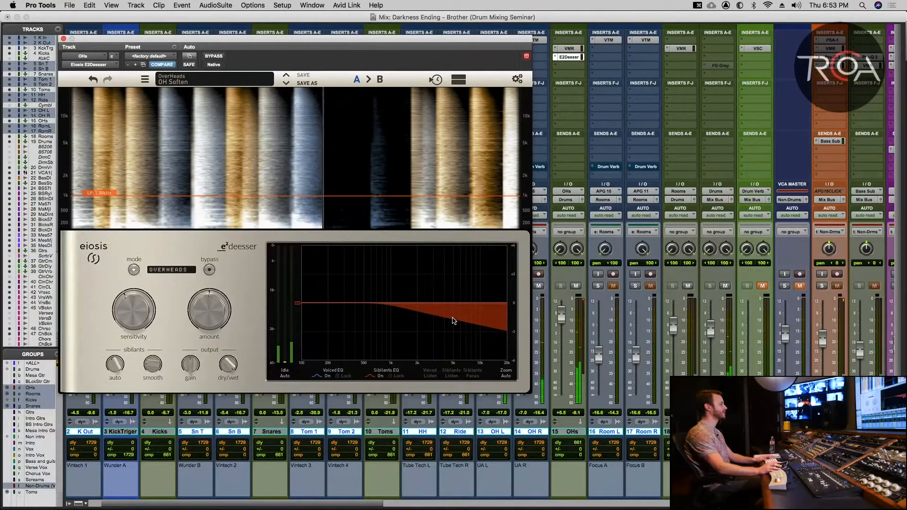
pyautogui.moveTo(391, 306); pyautogui.dragTo(392, 288)
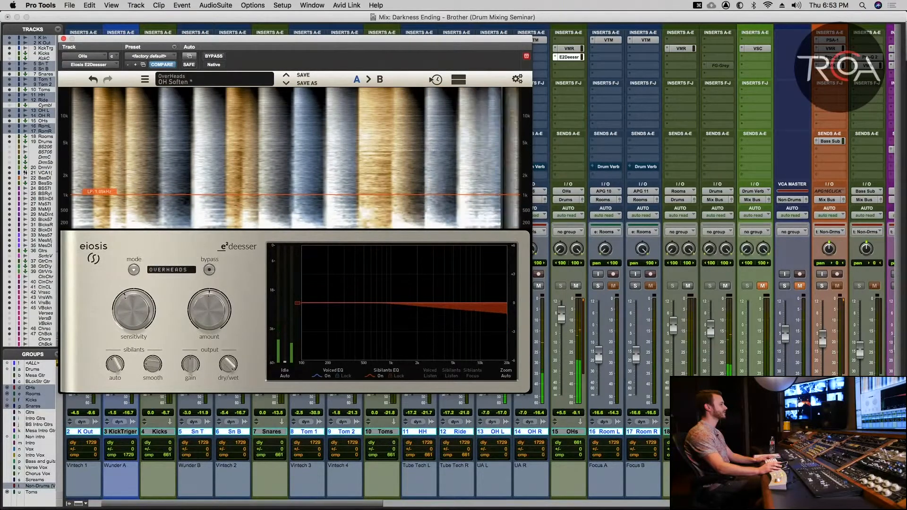
pyautogui.moveTo(392, 289); pyautogui.dragTo(404, 303)
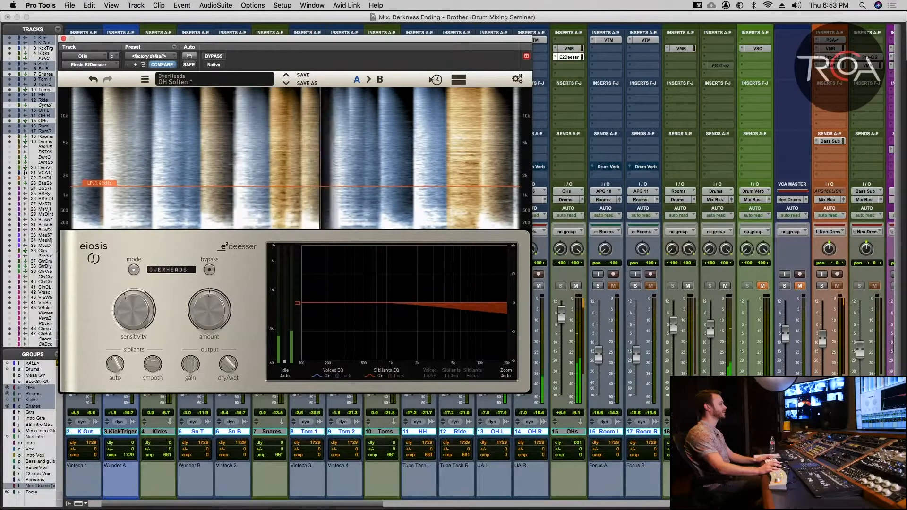
pyautogui.moveTo(197, 317)
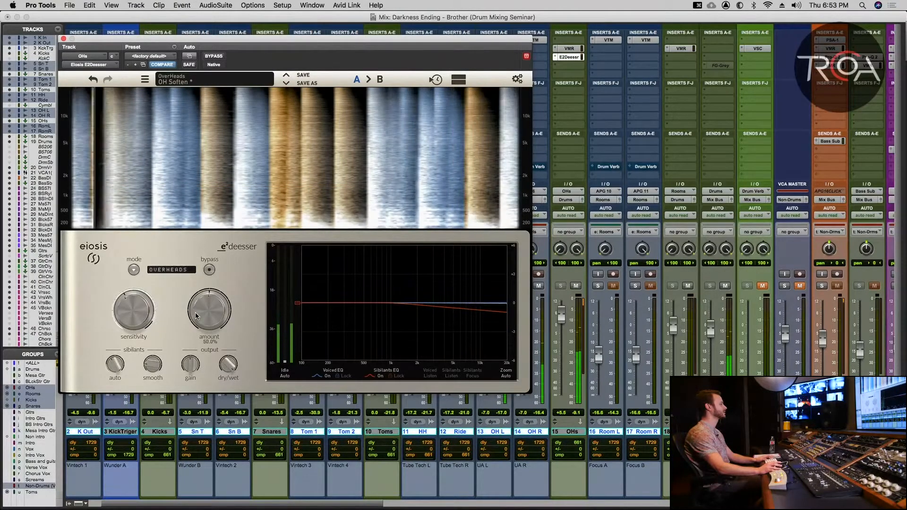
# Audition the overheads with the E2Deesser on and off repeatedly, leave it bypassed and close its window.
pyautogui.click(209, 270)
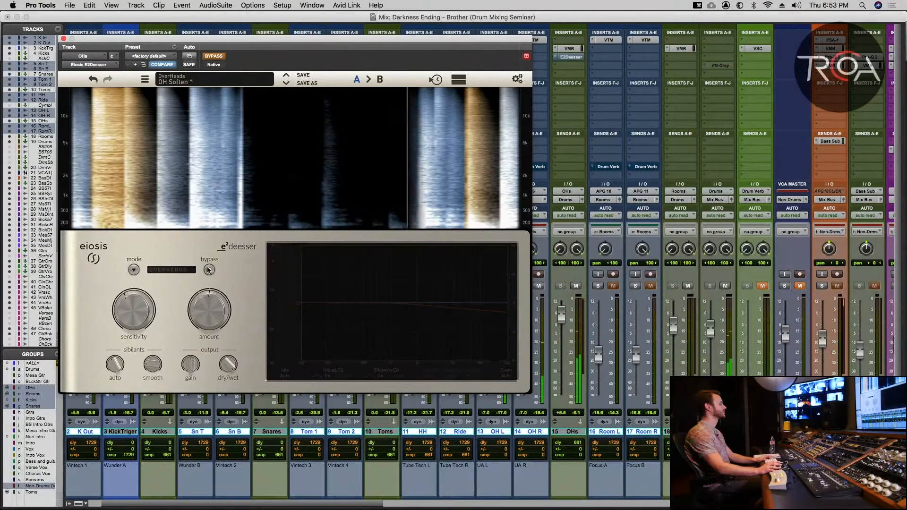
pyautogui.click(209, 270)
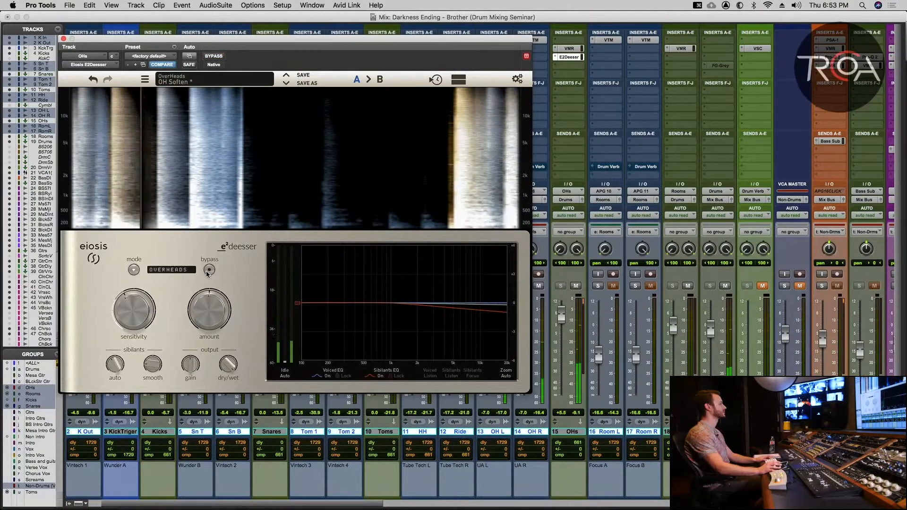
pyautogui.click(213, 56)
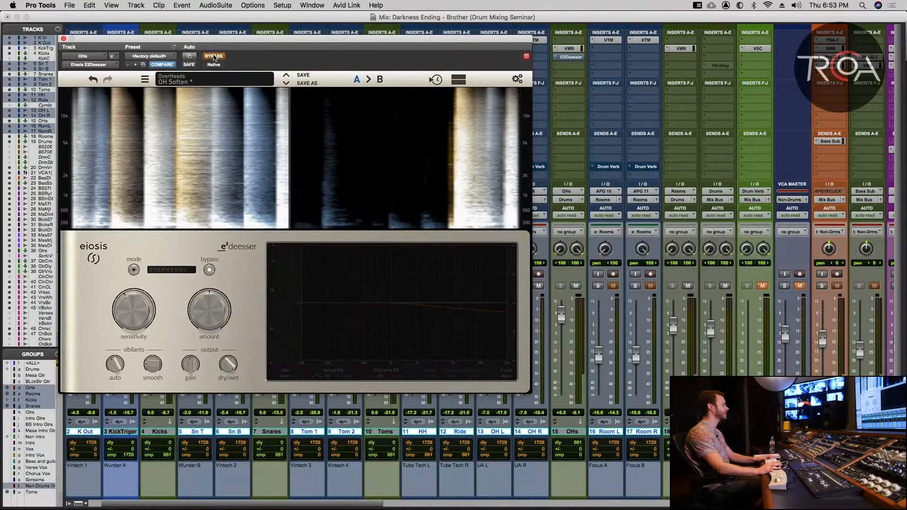
pyautogui.press('space')
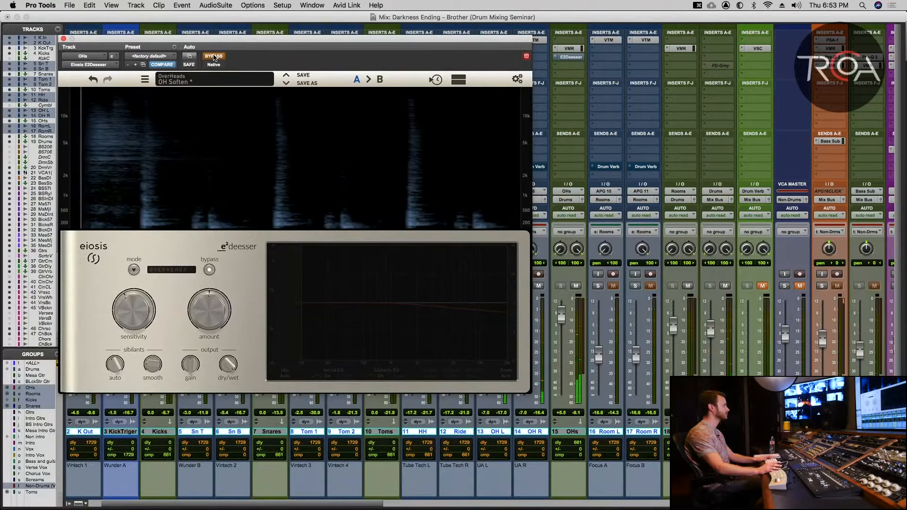
pyautogui.click(214, 57)
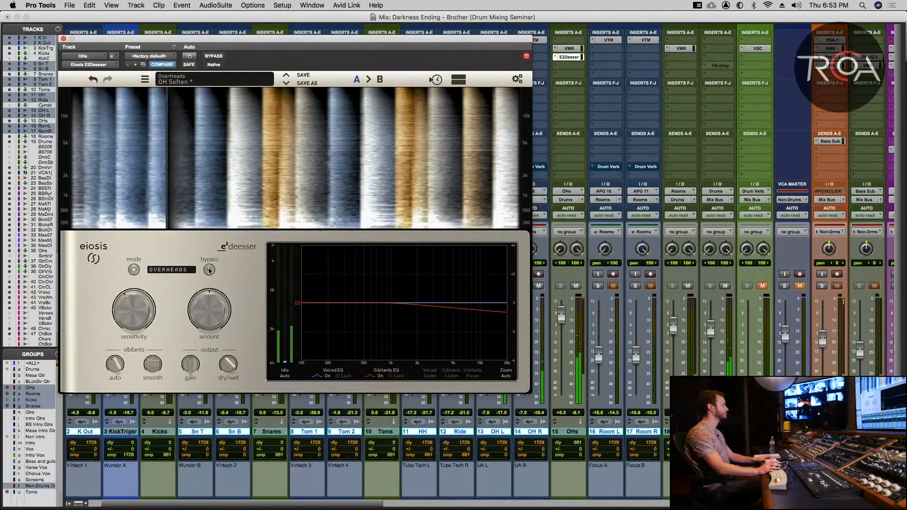
pyautogui.click(209, 270)
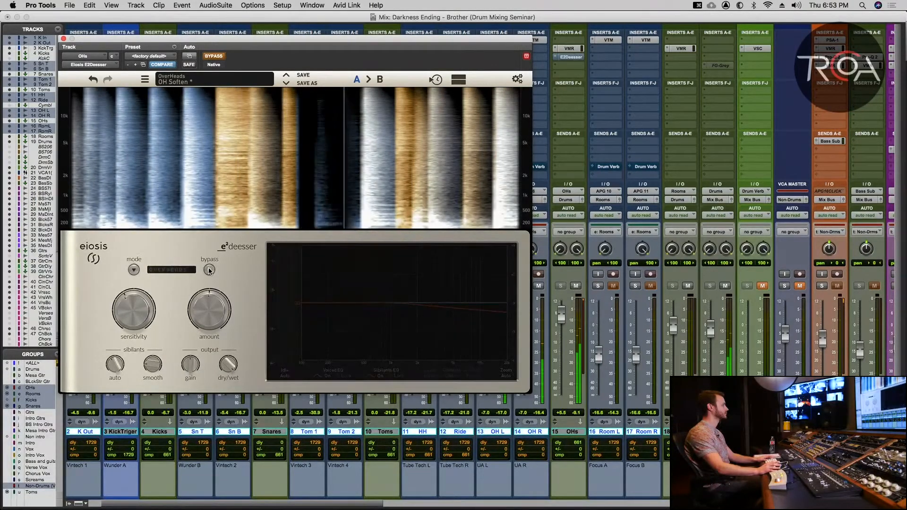
pyautogui.click(209, 271)
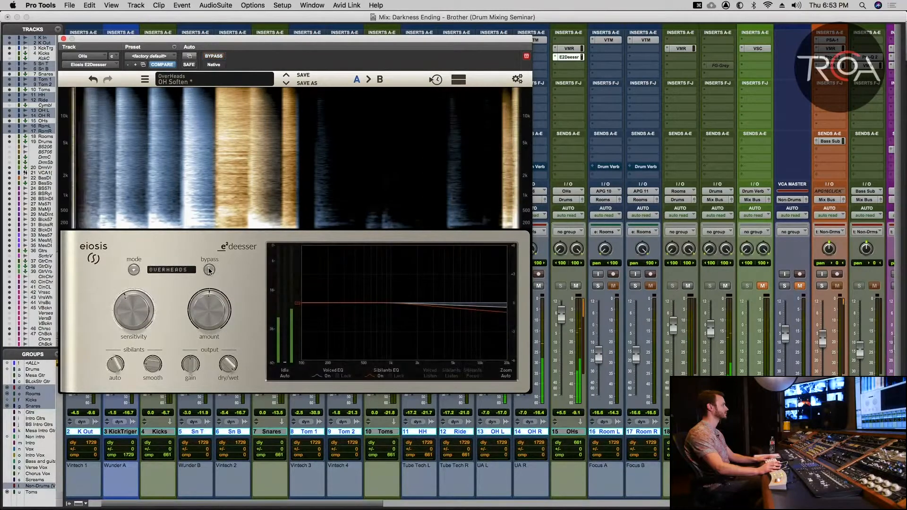
pyautogui.click(216, 57)
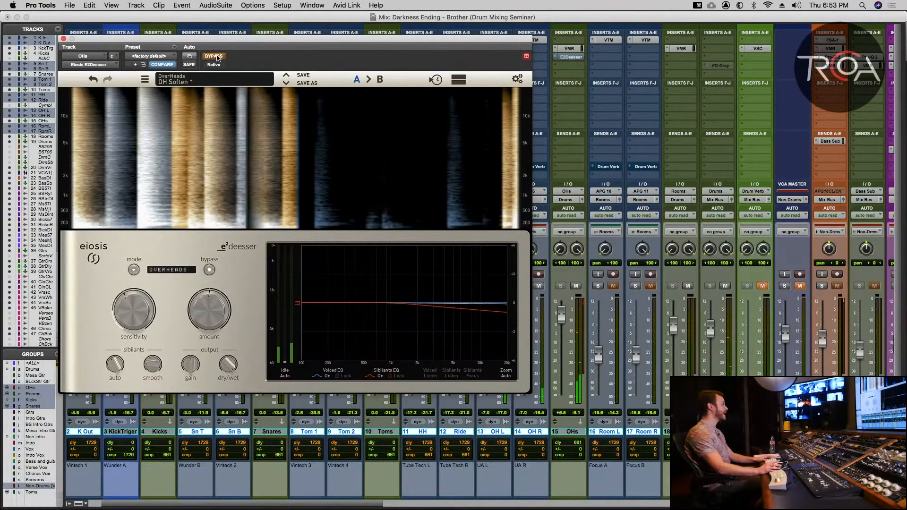
pyautogui.press('super+w')
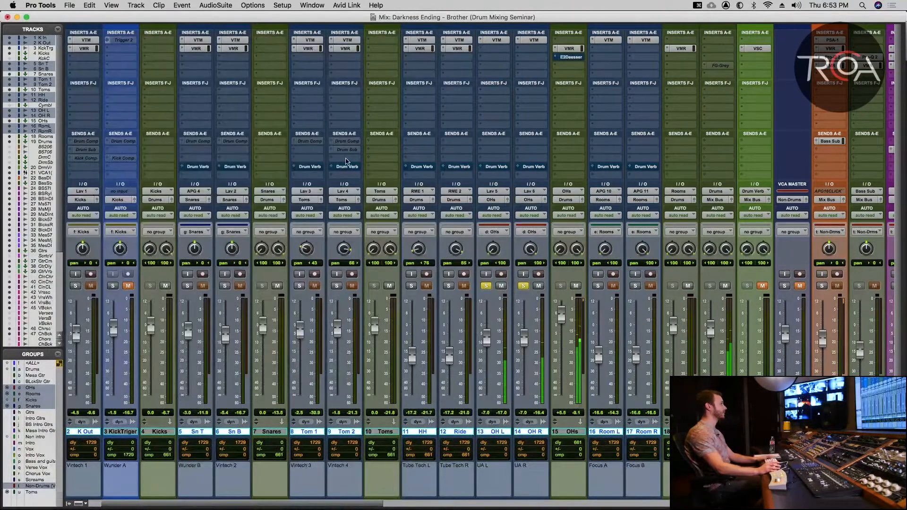
# Compare the overheads without and with processing by bypassing and re-enabling the OHs VMR and the OH L and OH R VTMs.
pyautogui.press('space')
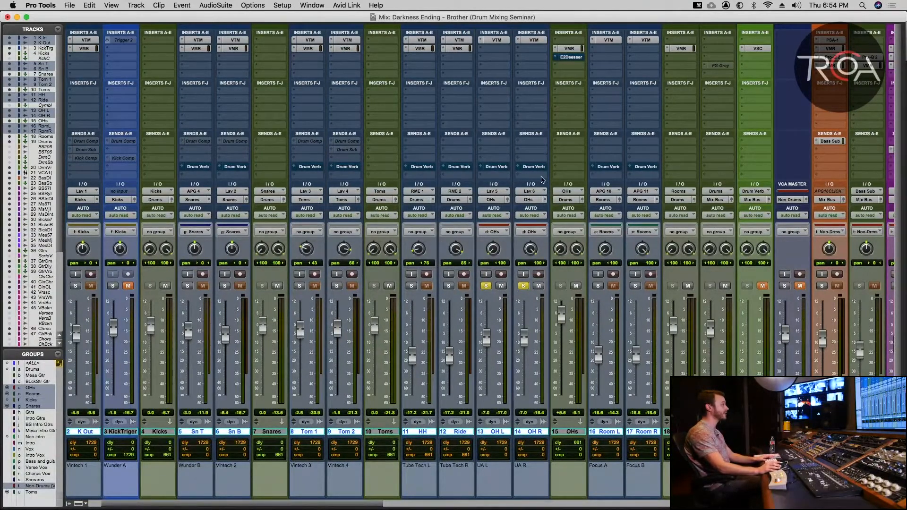
pyautogui.press('space')
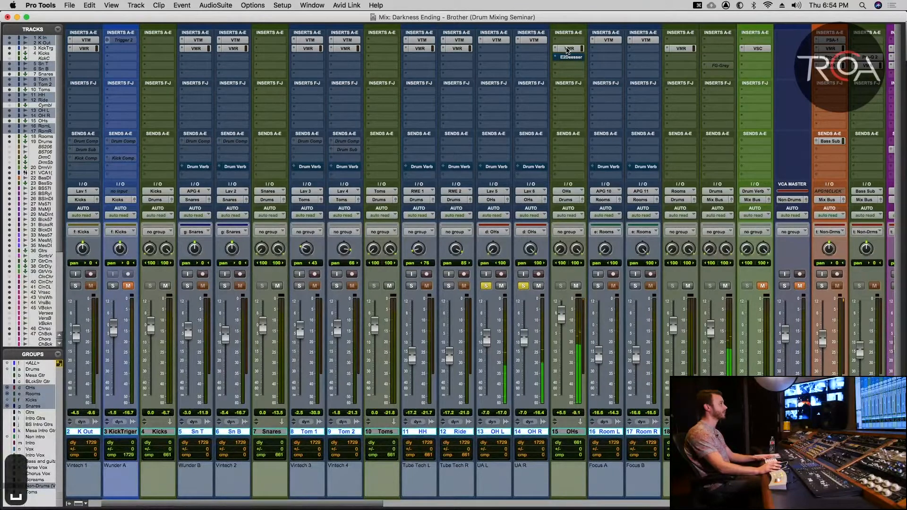
pyautogui.keyDown('super'); pyautogui.click(567, 50); pyautogui.keyUp('super')
pyautogui.keyDown('super'); pyautogui.click(538, 41); pyautogui.keyUp('super')
pyautogui.keyDown('super'); pyautogui.click(500, 42); pyautogui.keyUp('super')
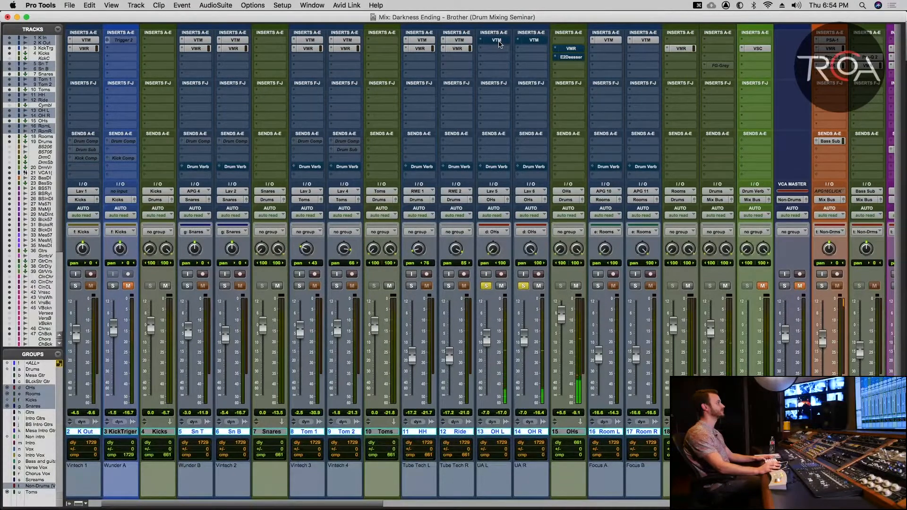
pyautogui.keyDown('super'); pyautogui.click(499, 42); pyautogui.keyUp('super')
pyautogui.keyDown('super'); pyautogui.click(534, 40); pyautogui.keyUp('super')
pyautogui.keyDown('super'); pyautogui.click(570, 48); pyautogui.keyUp('super')
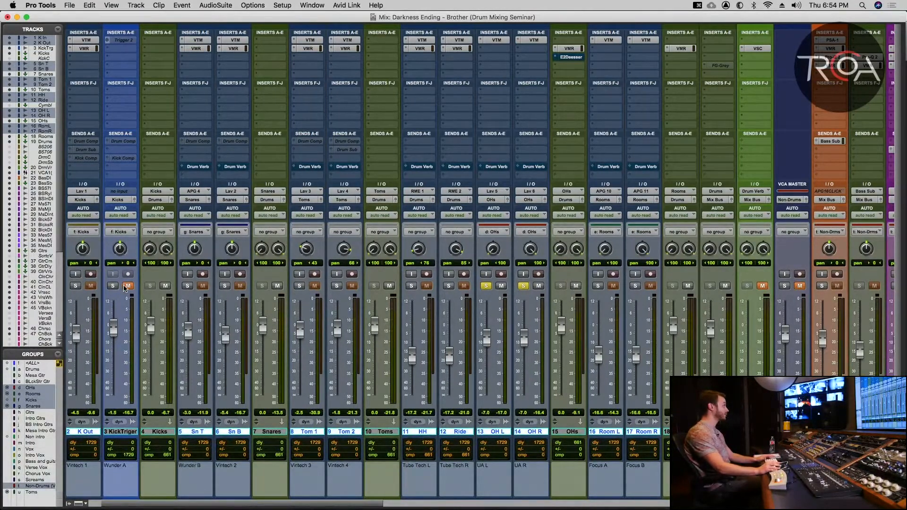
# Solo the grouped kick tracks along with the overheads and play them back.
pyautogui.hscroll(-1, 126, 293)
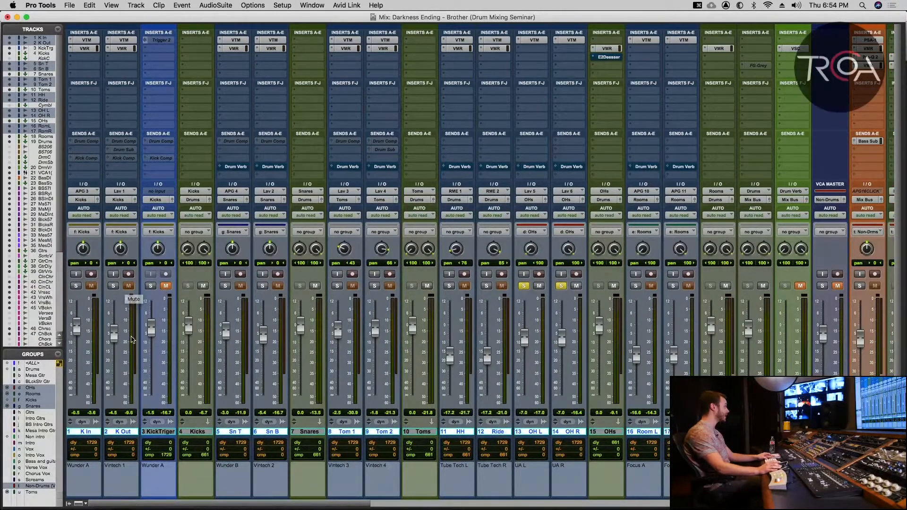
pyautogui.click(114, 287)
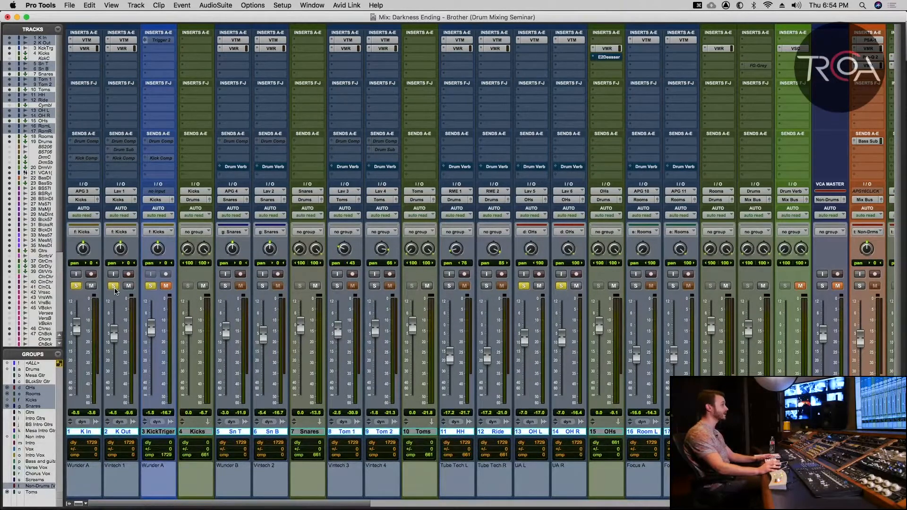
pyautogui.press('space')
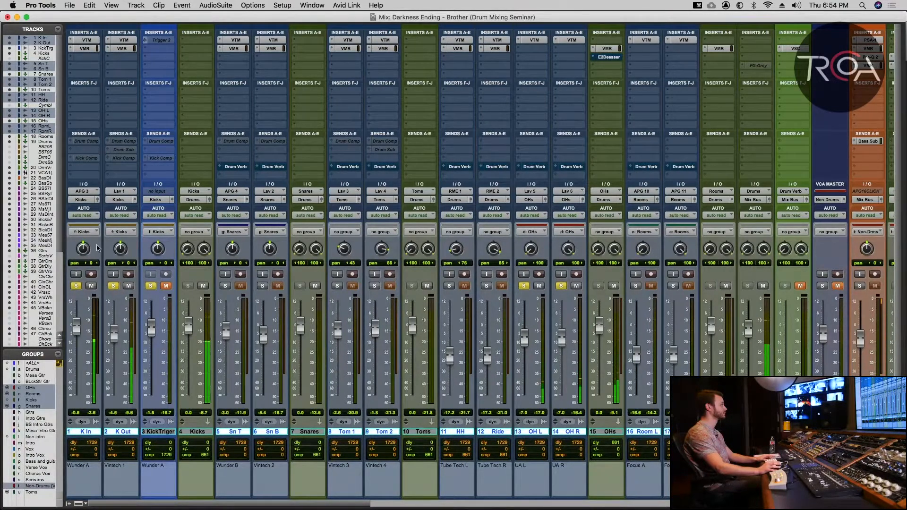
# Open the Virtual Mix Rack on K In and add an FG-116 Modern compressor to the rack.
pyautogui.click(85, 49)
pyautogui.moveTo(239, 41); pyautogui.dragTo(360, 44)
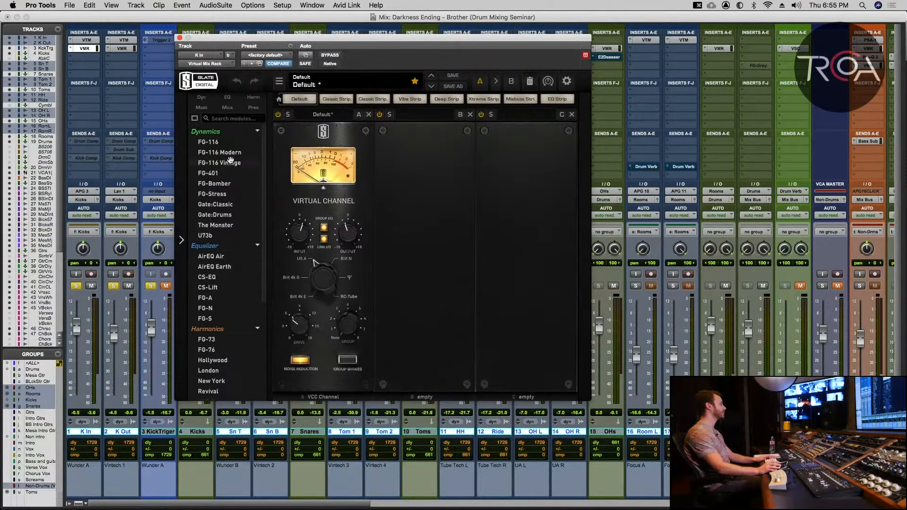
pyautogui.moveTo(229, 152); pyautogui.dragTo(366, 162)
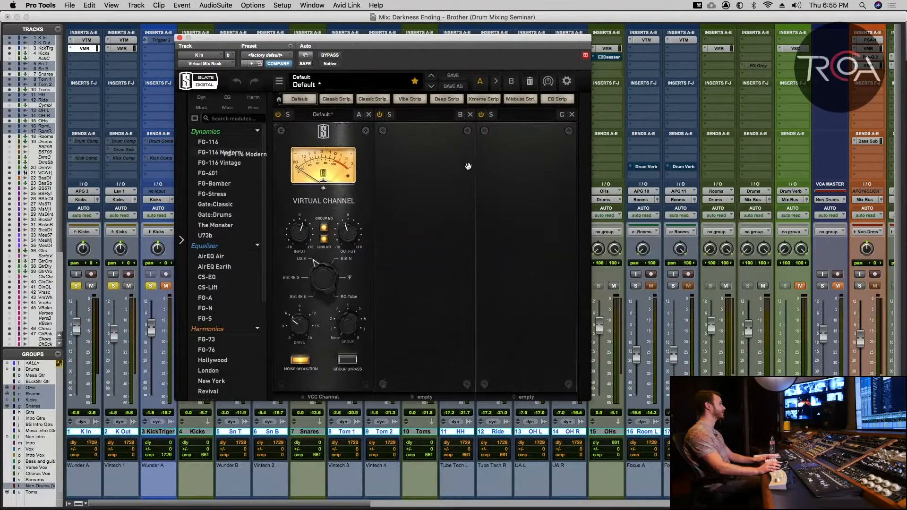
pyautogui.moveTo(418, 176); pyautogui.dragTo(419, 178)
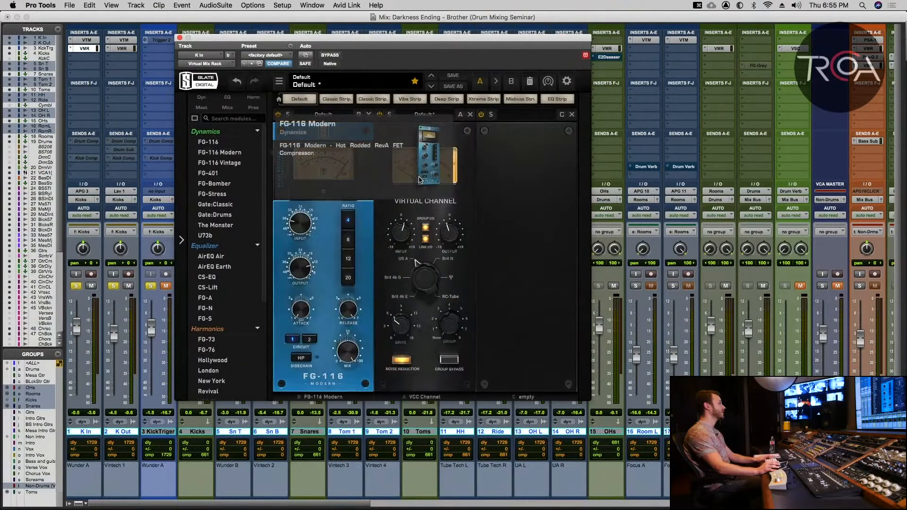
# Move the FG-116 Modern after the Virtual Channel on K In, set its input to about -29 dB and lower its output.
pyautogui.moveTo(337, 134); pyautogui.dragTo(433, 145)
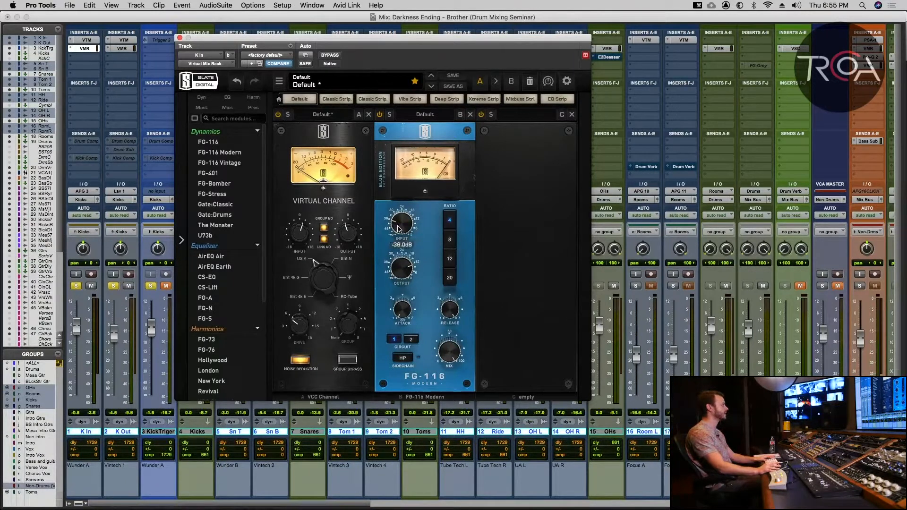
pyautogui.moveTo(399, 230); pyautogui.dragTo(402, 221)
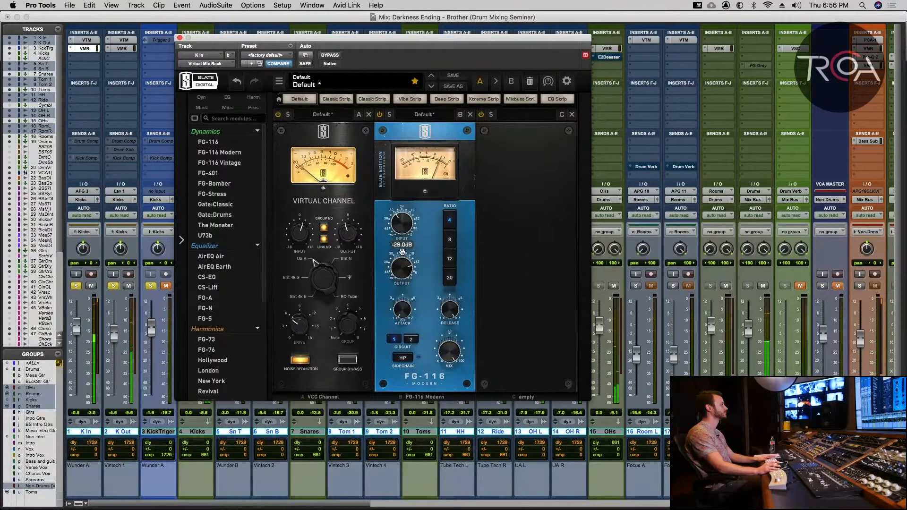
pyautogui.moveTo(400, 267); pyautogui.dragTo(398, 283)
# Compare the kick with the FG-116 off and on, refining its input and setting the output to about -17.8 dB.
pyautogui.click(380, 115)
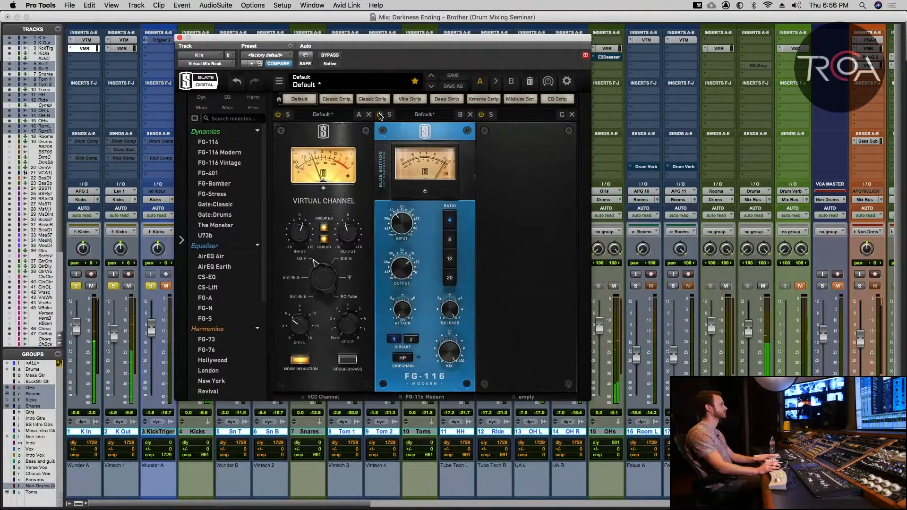
pyautogui.click(379, 115)
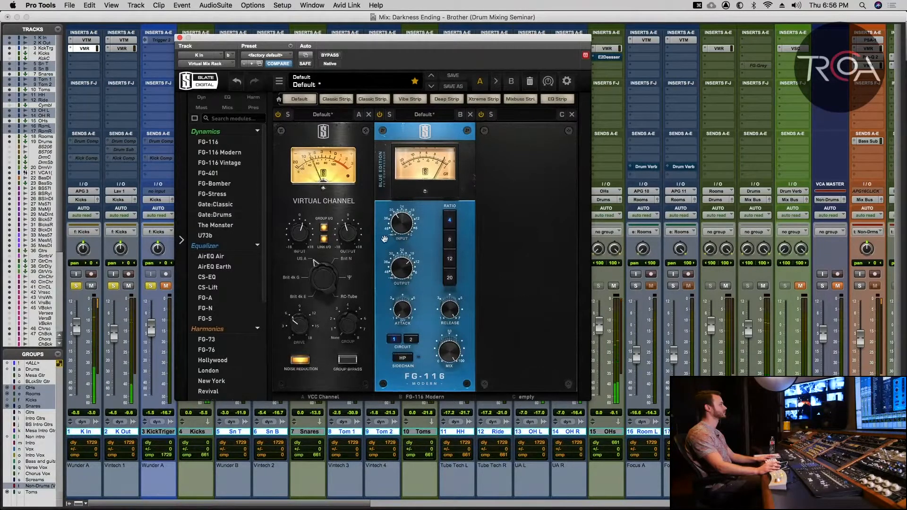
pyautogui.moveTo(400, 230); pyautogui.dragTo(400, 226)
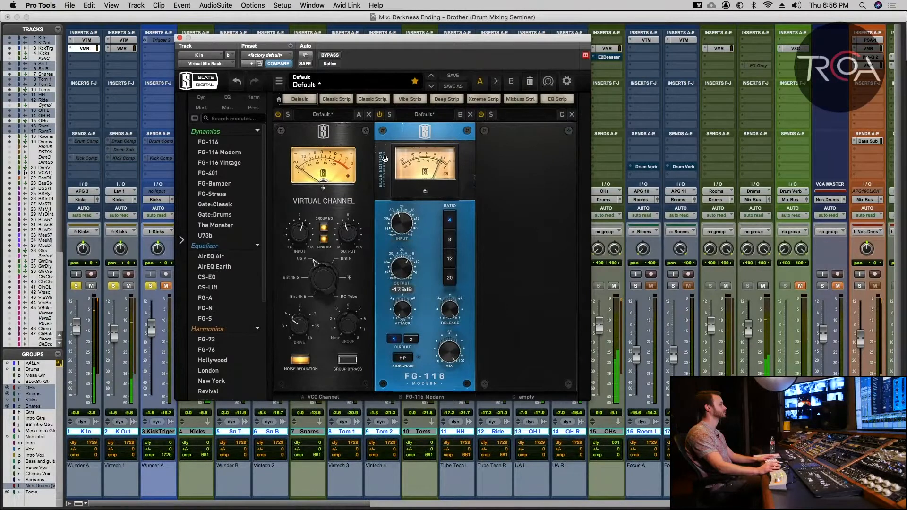
pyautogui.click(379, 115)
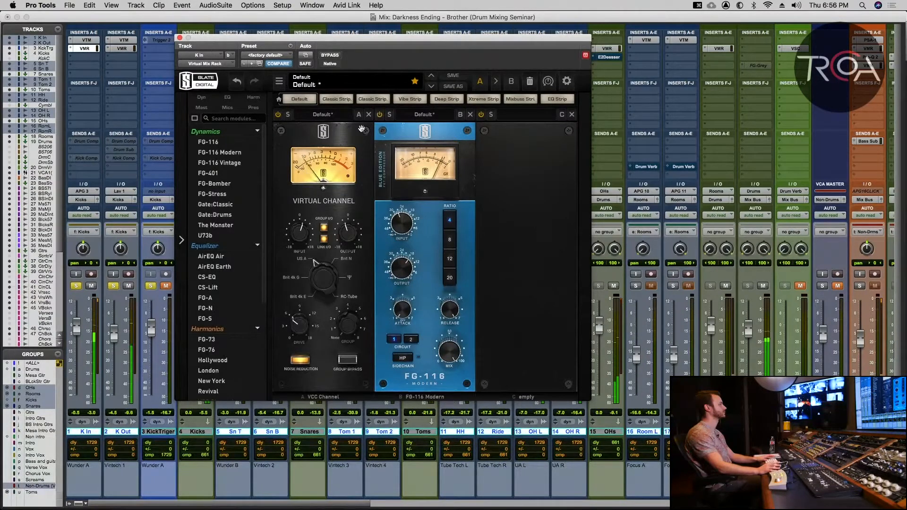
# Restart playback with only K In soloed and audition it with the FG-116 off and on.
pyautogui.press('space')
pyautogui.click(113, 288)
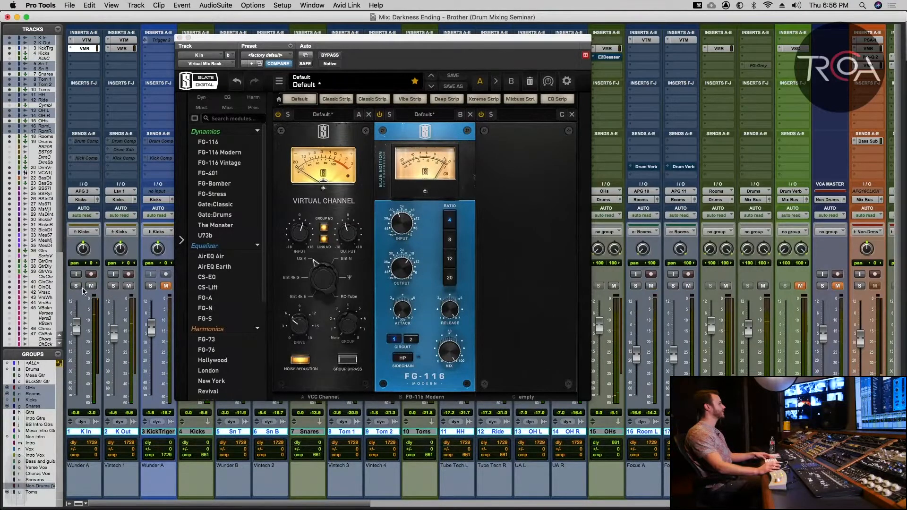
pyautogui.press('space')
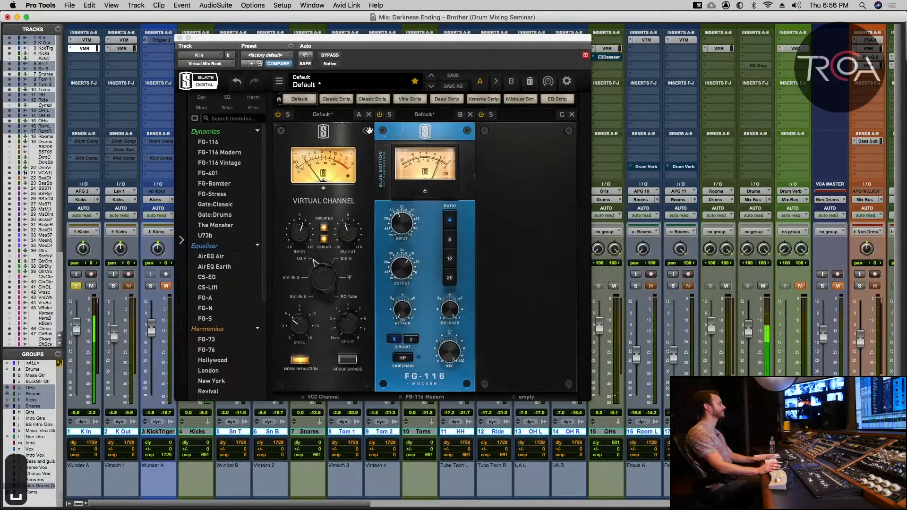
pyautogui.click(379, 115)
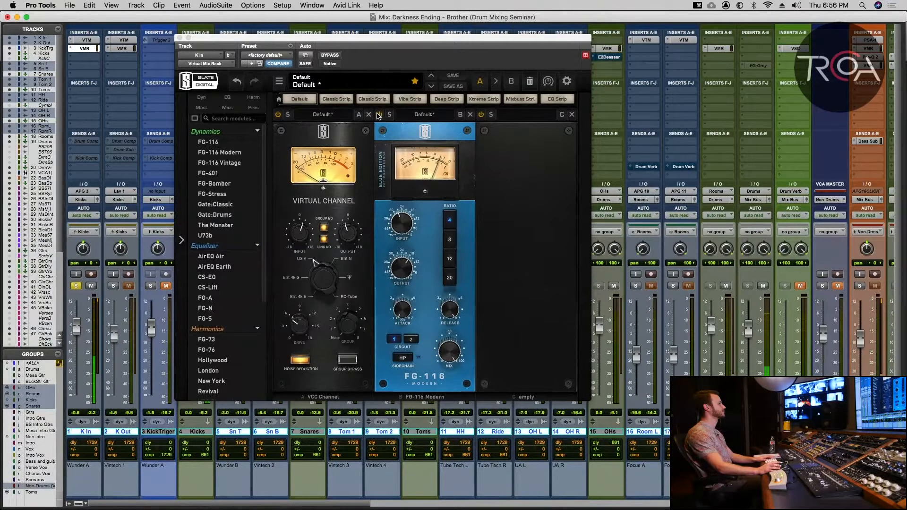
pyautogui.click(380, 115)
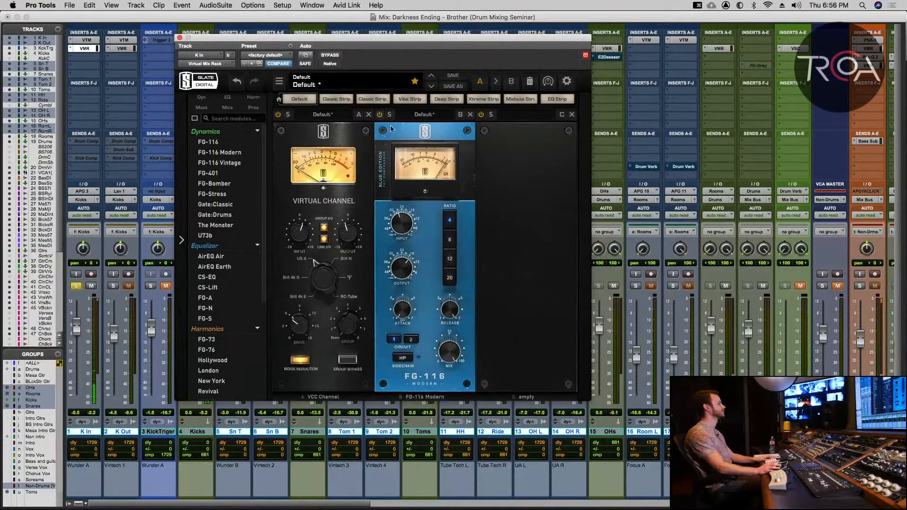
# Set the FG-116 release to about 6.7 and compare K In with the compressor off and on.
pyautogui.moveTo(449, 308); pyautogui.dragTo(445, 313)
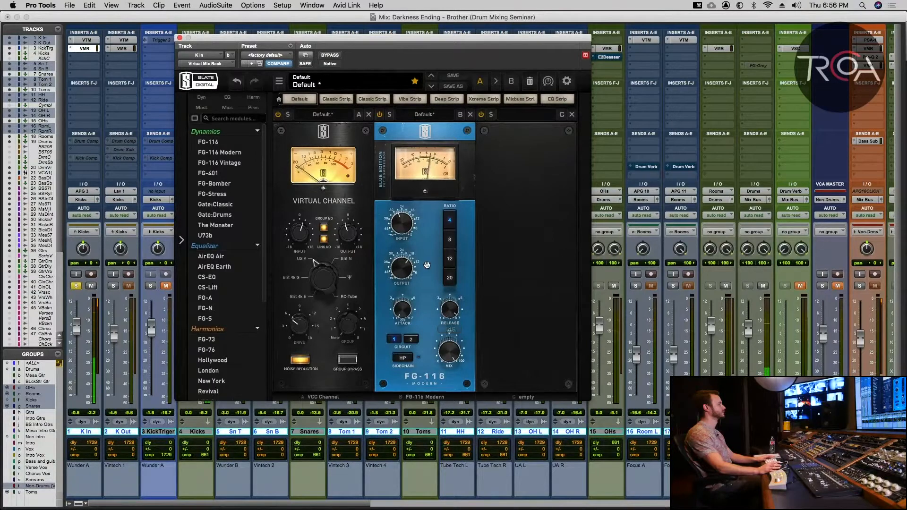
pyautogui.moveTo(455, 317); pyautogui.dragTo(454, 313)
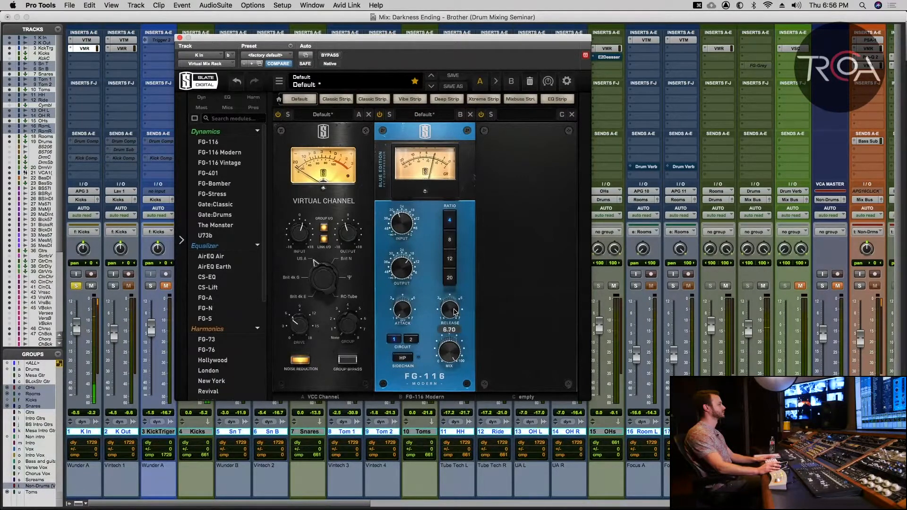
pyautogui.click(380, 114)
pyautogui.moveTo(451, 319)
pyautogui.mouseDown()
pyautogui.moveTo(456, 296)
pyautogui.moveTo(450, 313)
pyautogui.mouseUp()
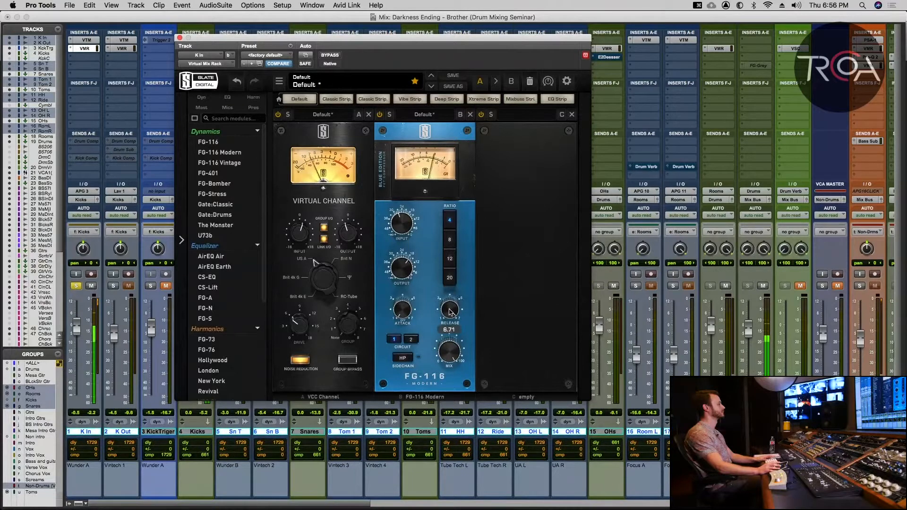
pyautogui.click(379, 115)
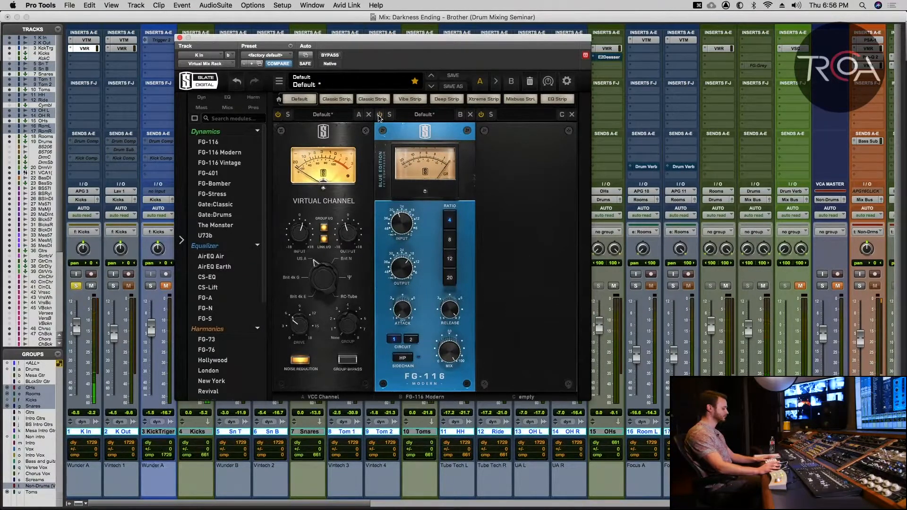
pyautogui.click(379, 115)
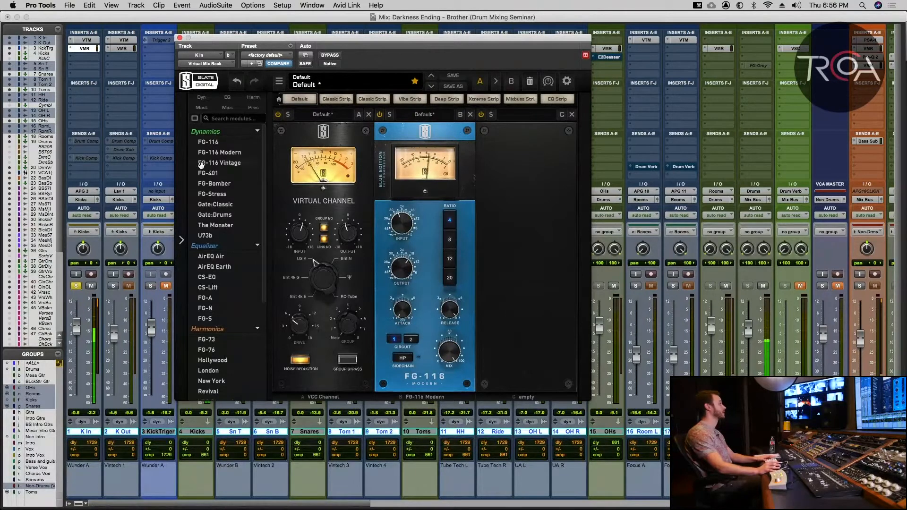
# Close the K In Virtual Mix Rack window and solo OH L and OH R along with K In.
pyautogui.moveTo(192, 184)
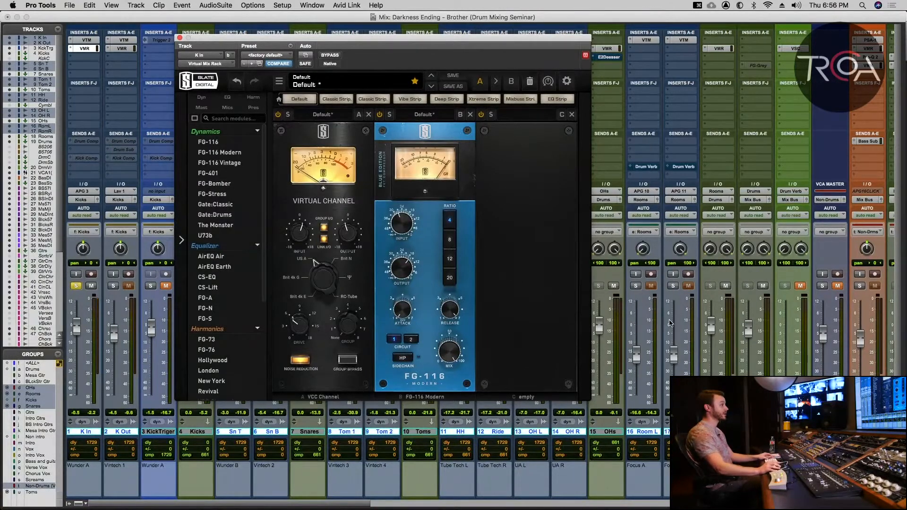
pyautogui.hscroll(2, 671, 324)
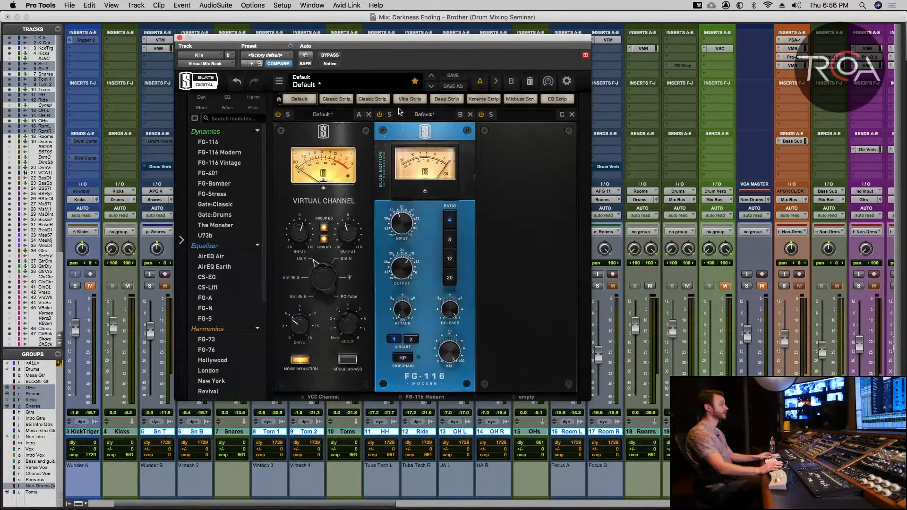
pyautogui.click(180, 38)
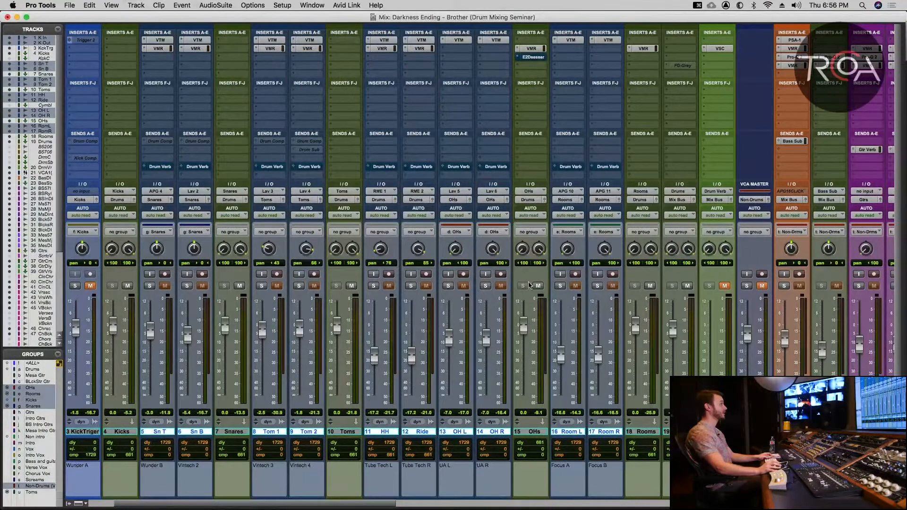
pyautogui.click(485, 285)
pyautogui.hscroll(-2, 482, 298)
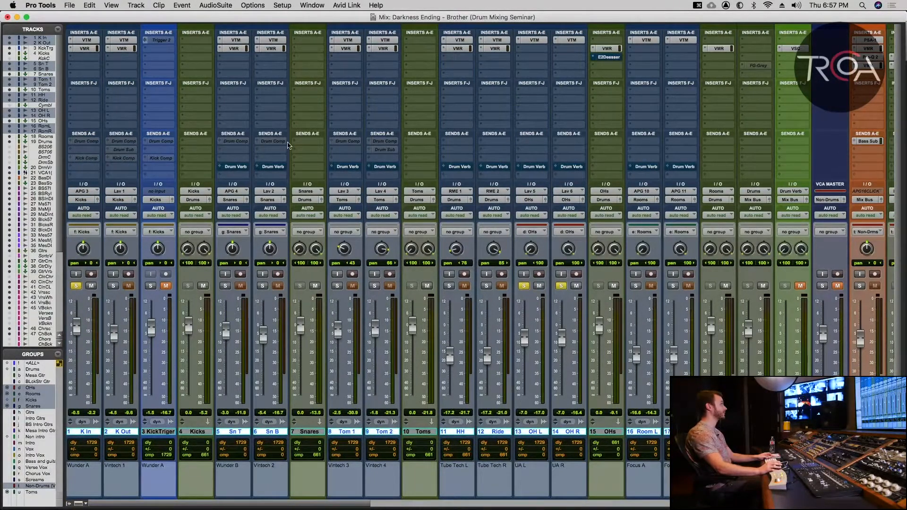
# Reopen K In's Virtual Mix Rack, load an FG-S equalizer in the empty slot and switch its LF band to bell.
pyautogui.click(84, 49)
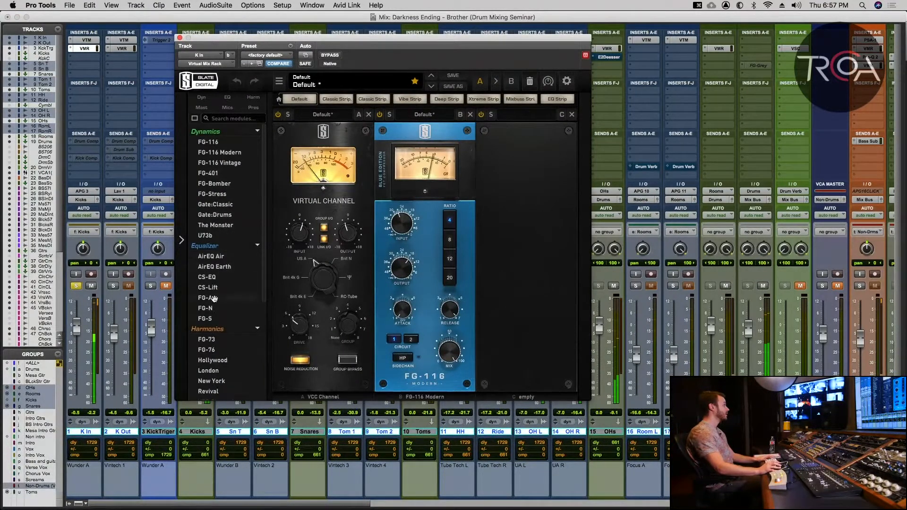
pyautogui.moveTo(204, 318); pyautogui.dragTo(476, 284)
pyautogui.moveTo(504, 330)
pyautogui.moveTo(504, 330); pyautogui.dragTo(499, 343)
pyautogui.click(501, 346)
# Set the FG-S LF band to about 61.6 Hz and boost it by about 3.35 dB.
pyautogui.moveTo(498, 330)
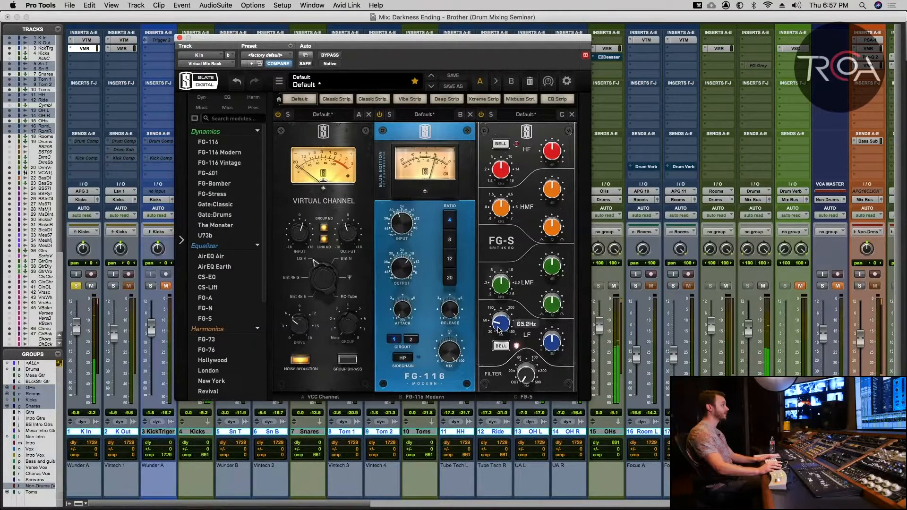
pyautogui.moveTo(499, 330); pyautogui.dragTo(497, 331)
pyautogui.moveTo(550, 334)
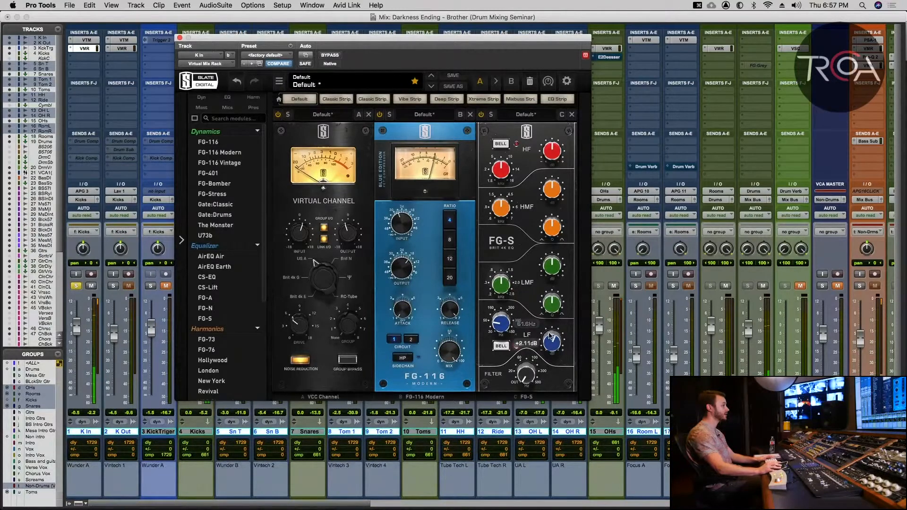
pyautogui.moveTo(501, 327)
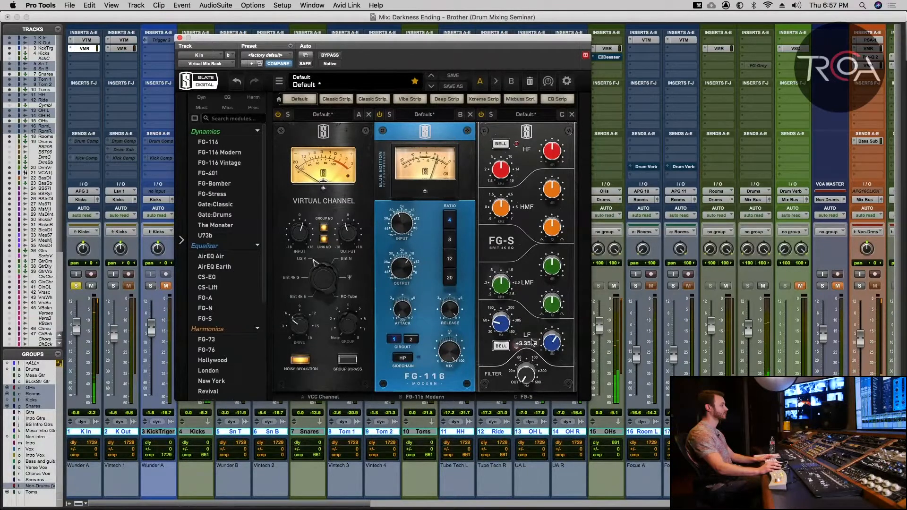
pyautogui.moveTo(2, 325)
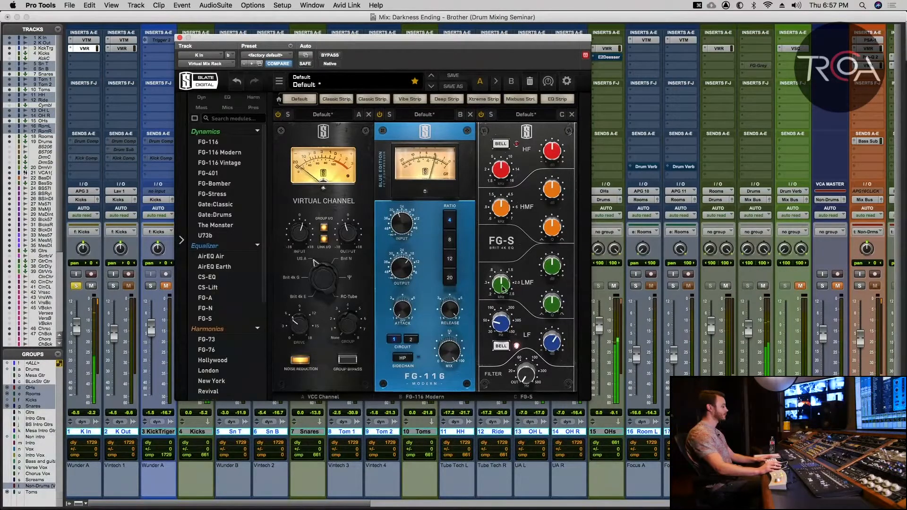
# Set the FG-S HMF band to about 2 kHz and boost it by about 4.7 dB.
pyautogui.moveTo(504, 287)
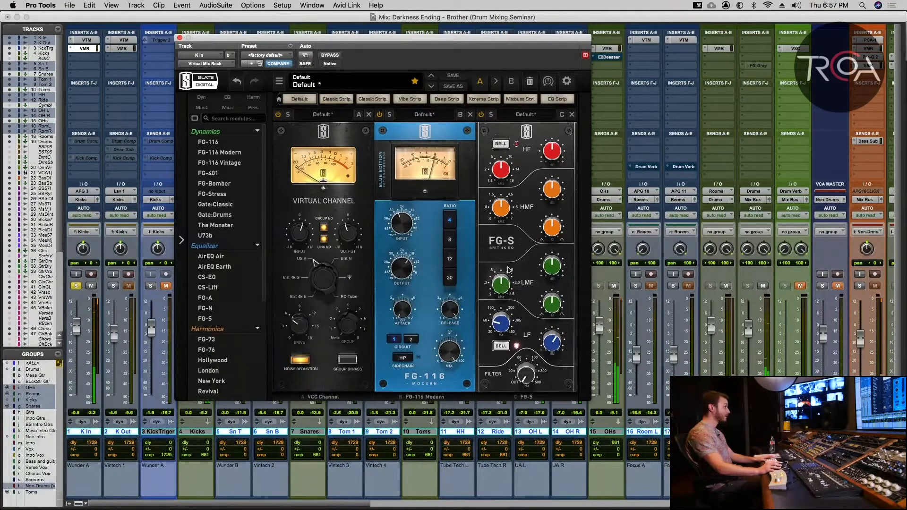
pyautogui.moveTo(501, 210)
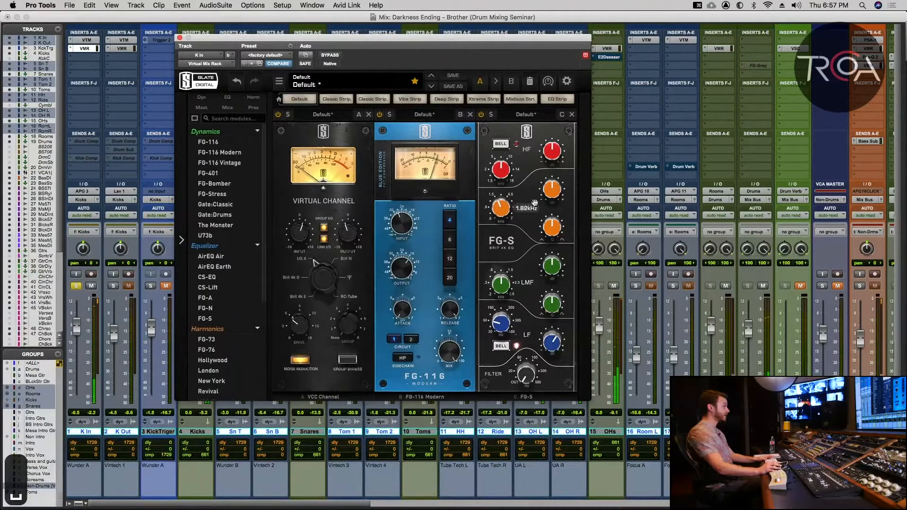
pyautogui.moveTo(550, 191); pyautogui.dragTo(554, 171)
pyautogui.moveTo(502, 208); pyautogui.dragTo(503, 206)
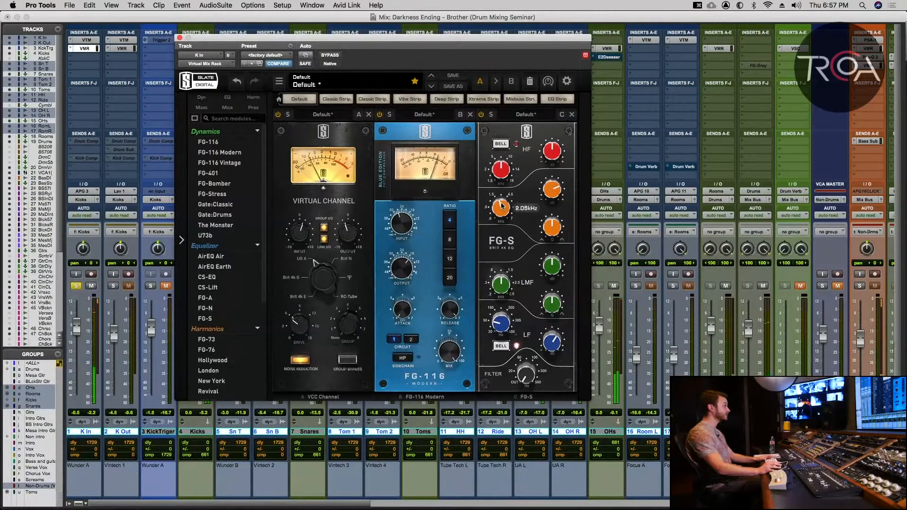
pyautogui.moveTo(506, 197); pyautogui.dragTo(550, 199)
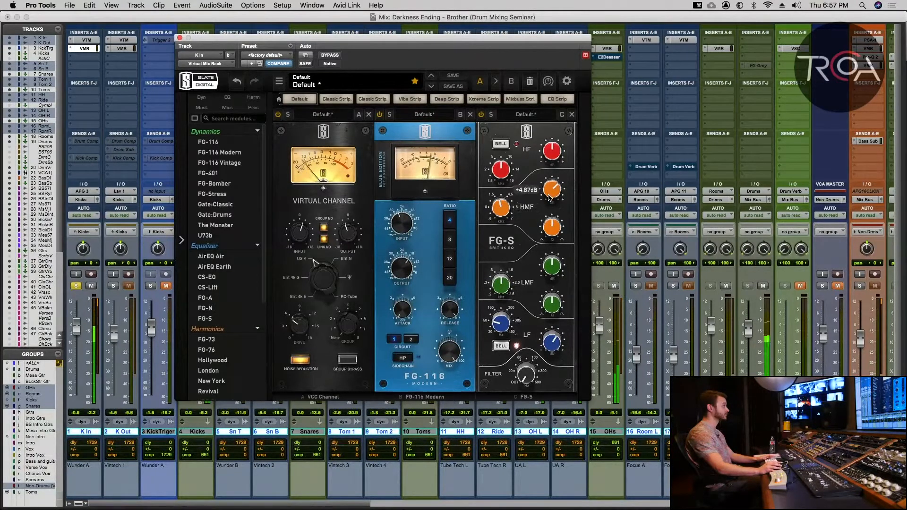
# Boost the FG-S HF band as a bell at about 8 kHz and readjust the HMF gain.
pyautogui.moveTo(501, 170)
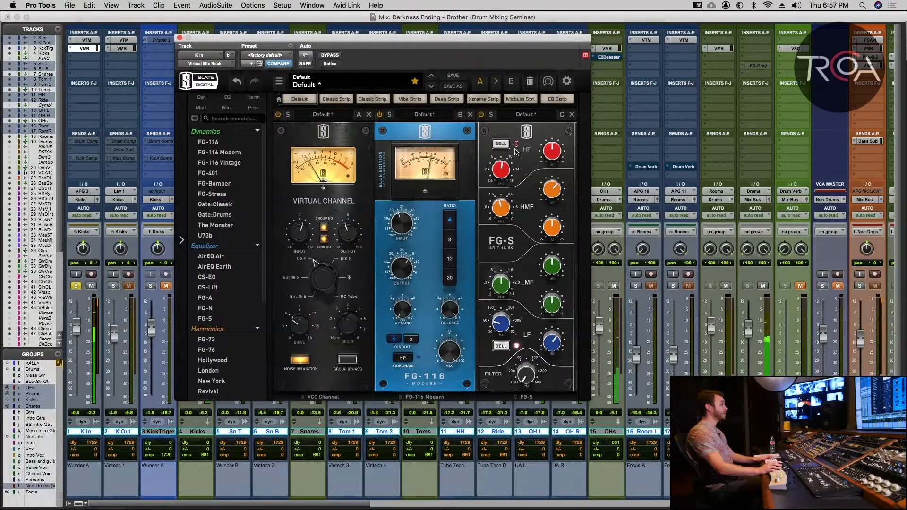
pyautogui.moveTo(502, 173)
pyautogui.mouseDown()
pyautogui.moveTo(498, 183)
pyautogui.moveTo(501, 174)
pyautogui.mouseUp()
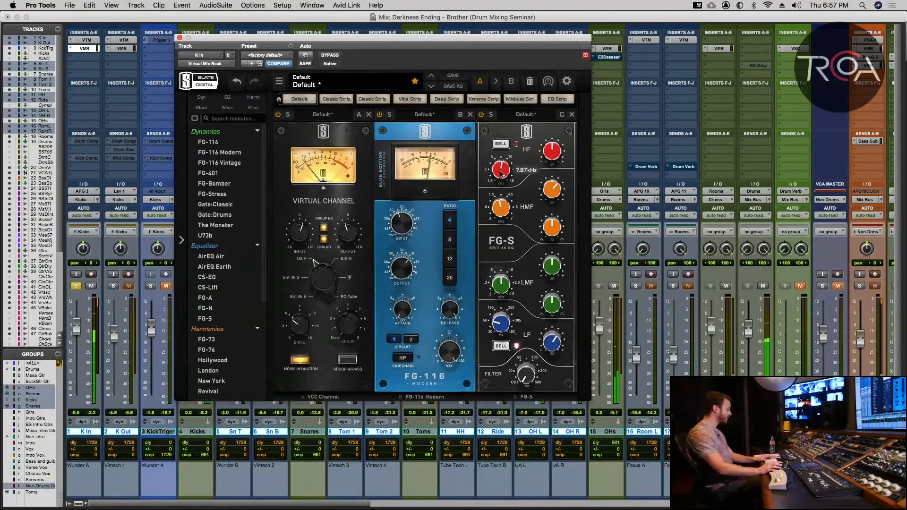
pyautogui.moveTo(550, 158); pyautogui.dragTo(552, 147)
pyautogui.moveTo(507, 174); pyautogui.dragTo(503, 174)
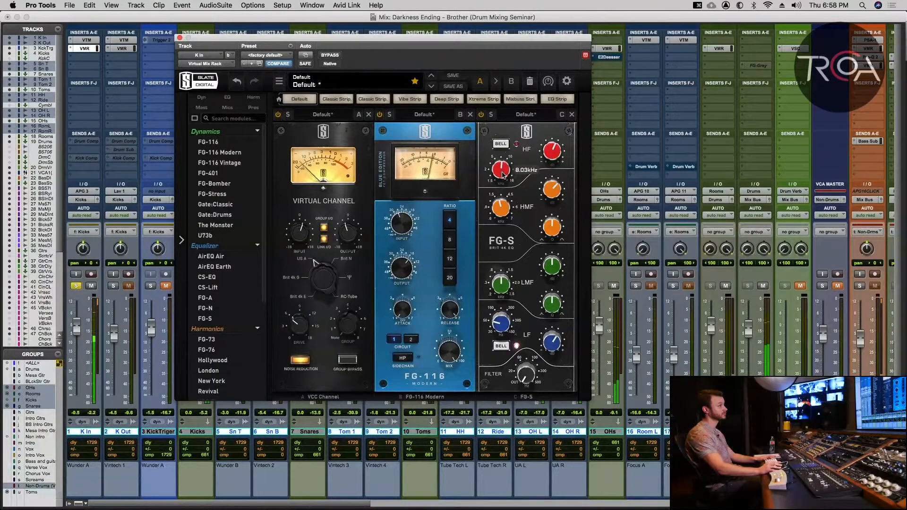
pyautogui.moveTo(550, 154); pyautogui.dragTo(551, 146)
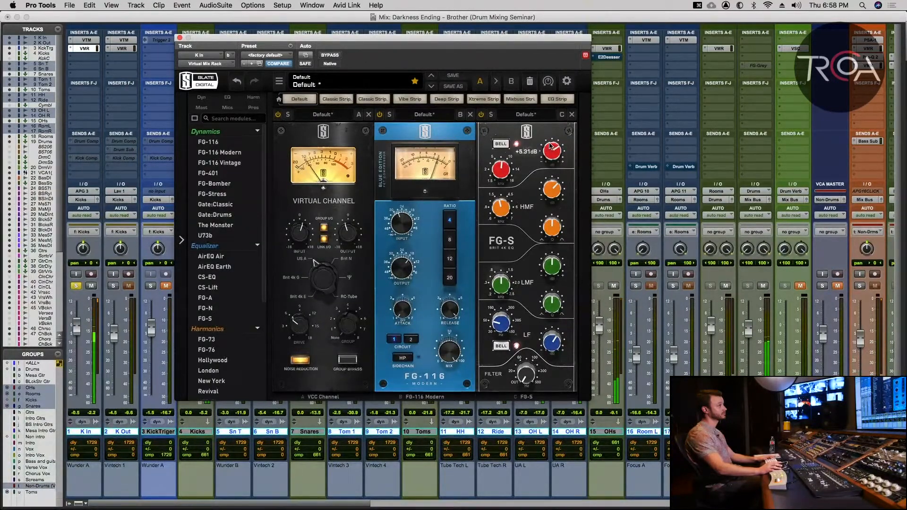
pyautogui.moveTo(549, 177); pyautogui.dragTo(553, 186)
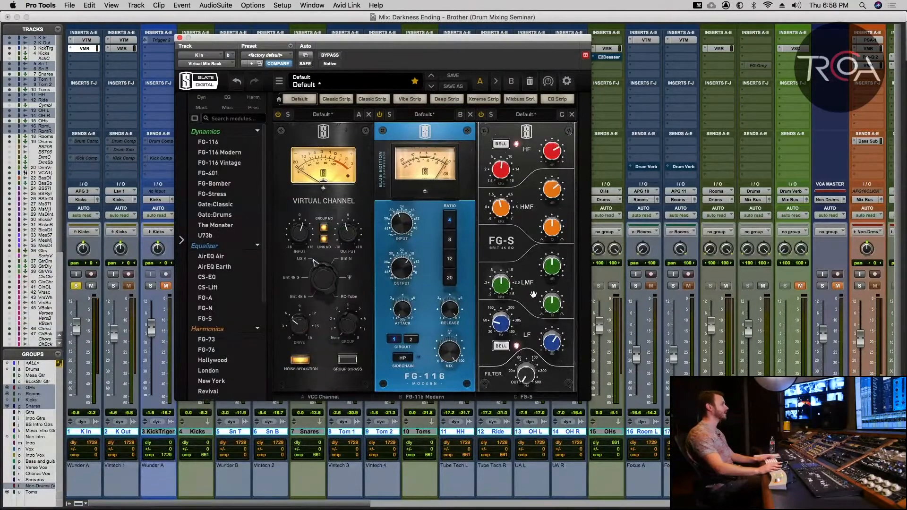
# Set K In's FG-S LMF band to about 317 Hz, audition a boost of about 8.68 dB, and pull the gain into a cut.
pyautogui.moveTo(502, 285)
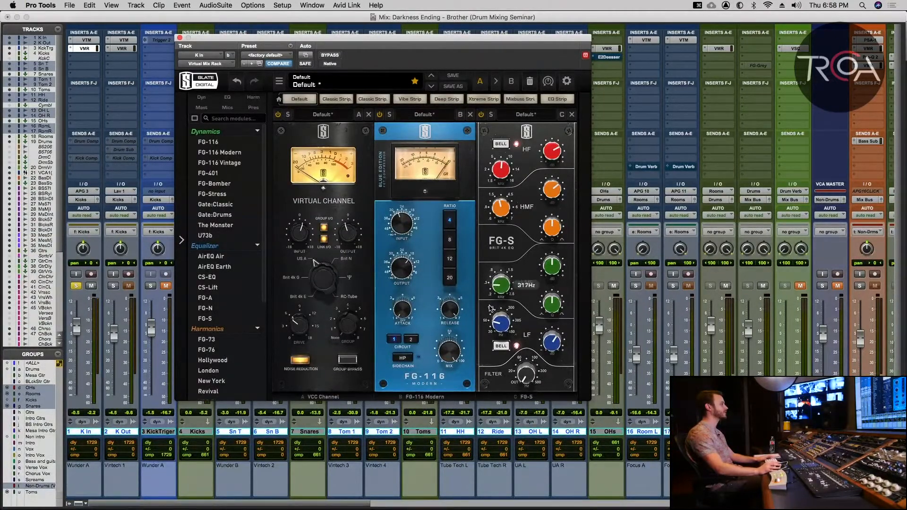
pyautogui.moveTo(554, 270)
pyautogui.moveTo(554, 270); pyautogui.dragTo(559, 244)
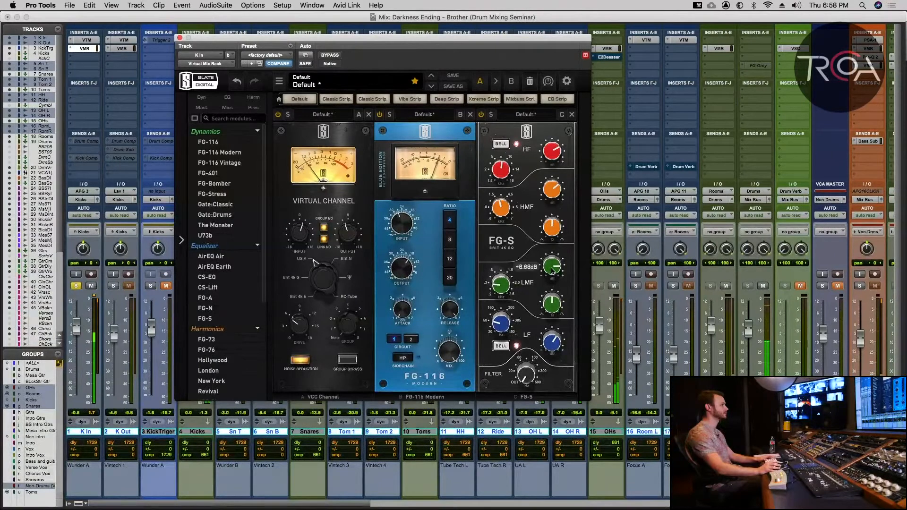
pyautogui.moveTo(553, 270); pyautogui.dragTo(551, 295)
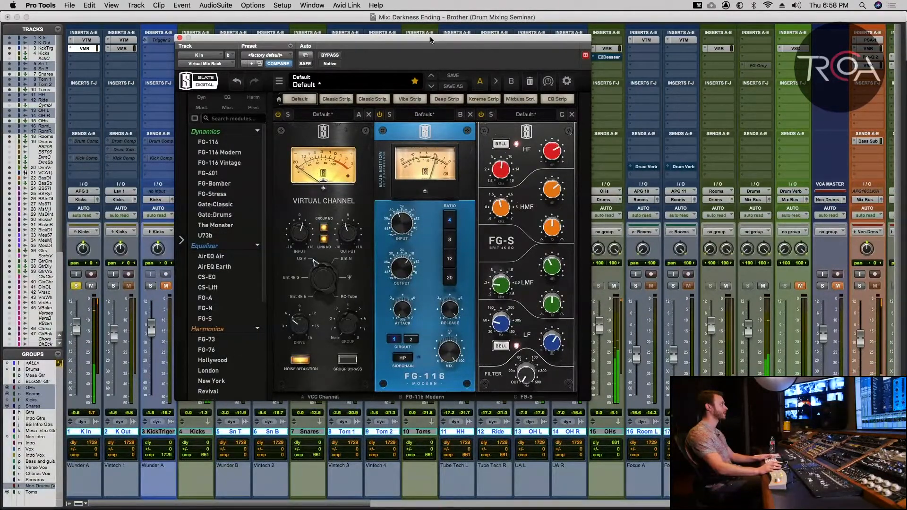
# Reposition the plug-in window and set the FG-S LMF gain to a cut of about 6.61 dB.
pyautogui.moveTo(431, 40); pyautogui.dragTo(342, 45)
pyautogui.click(524, 287)
pyautogui.moveTo(457, 41); pyautogui.dragTo(556, 42)
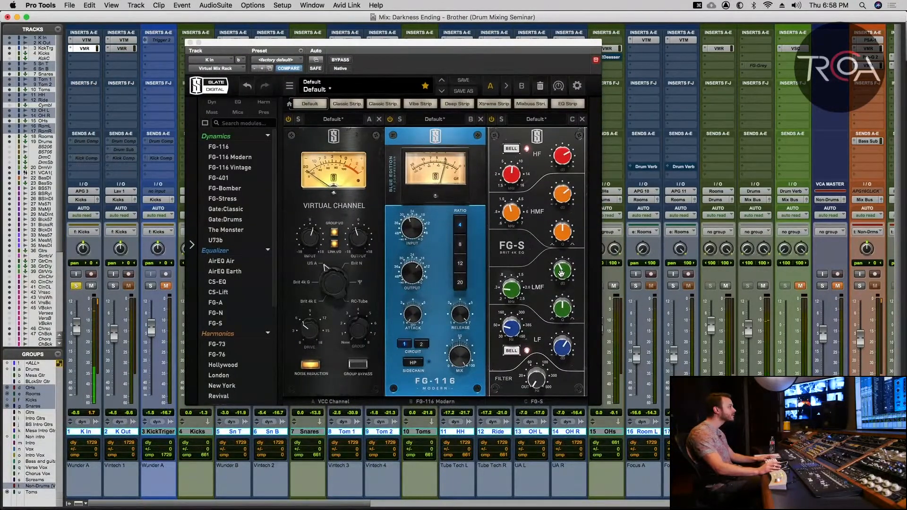
pyautogui.moveTo(561, 272); pyautogui.dragTo(570, 251)
pyautogui.moveTo(518, 289); pyautogui.dragTo(546, 300)
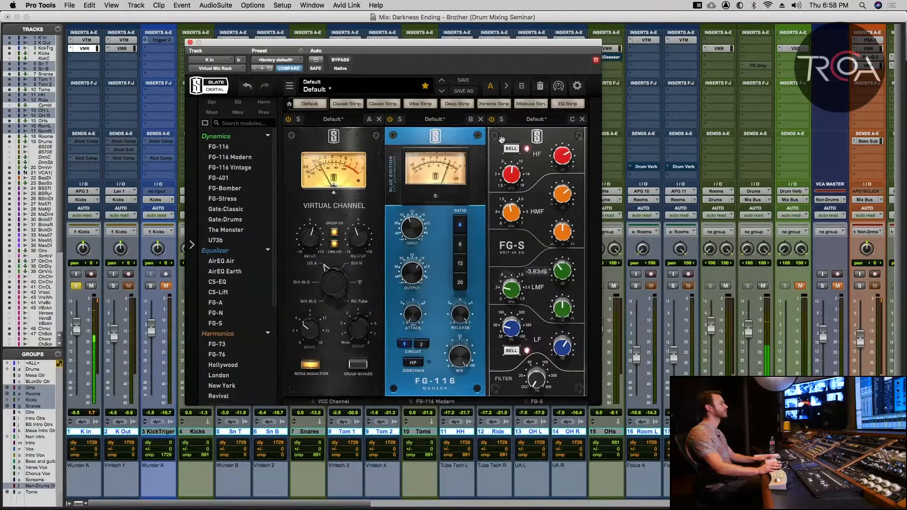
pyautogui.moveTo(565, 280); pyautogui.dragTo(558, 277)
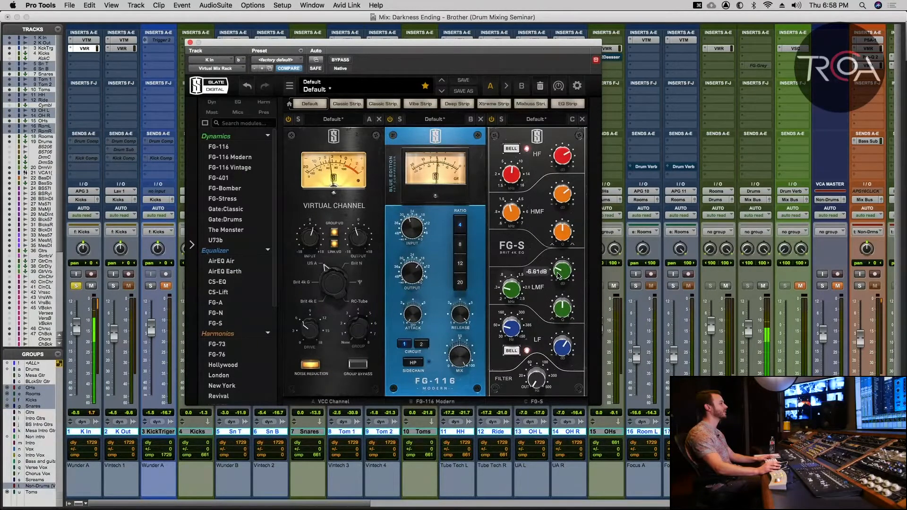
# Fine-tune the FG-S LF and HMF gains and compare K In with the whole rack bypassed and active.
pyautogui.moveTo(566, 353); pyautogui.dragTo(567, 350)
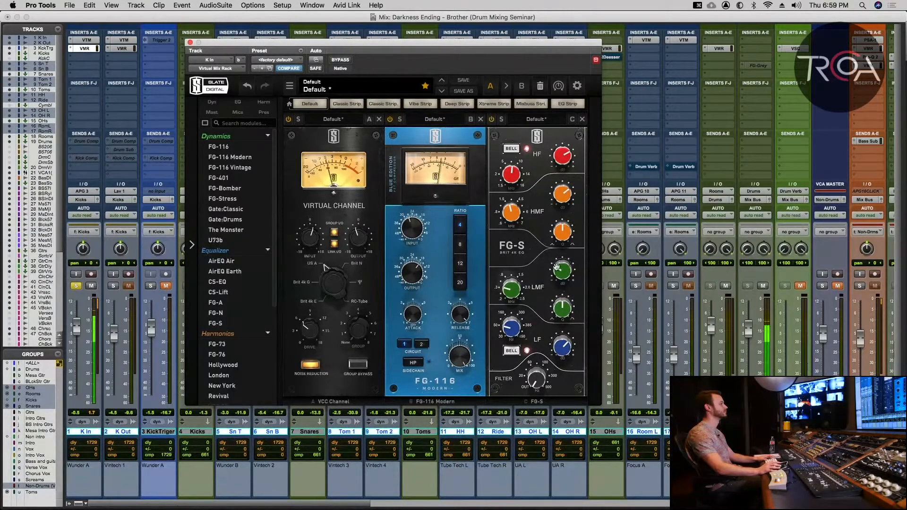
pyautogui.moveTo(565, 205); pyautogui.dragTo(561, 196)
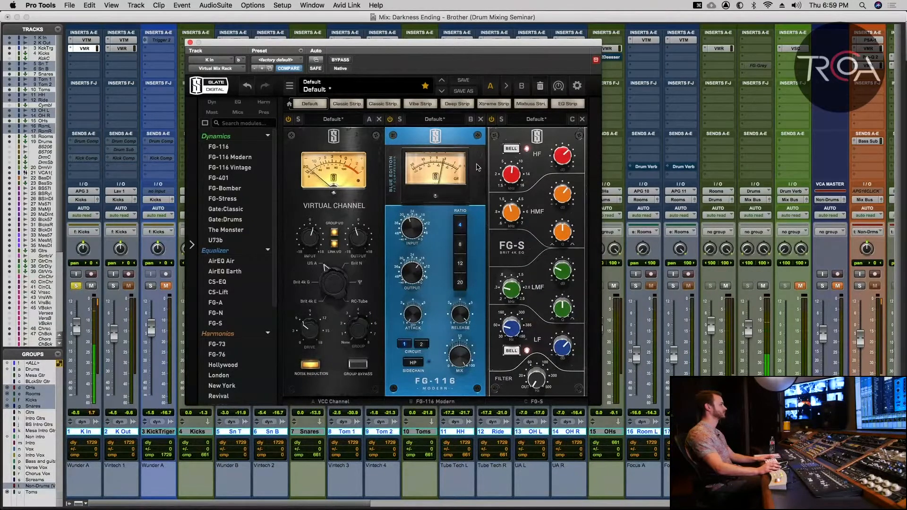
pyautogui.click(341, 61)
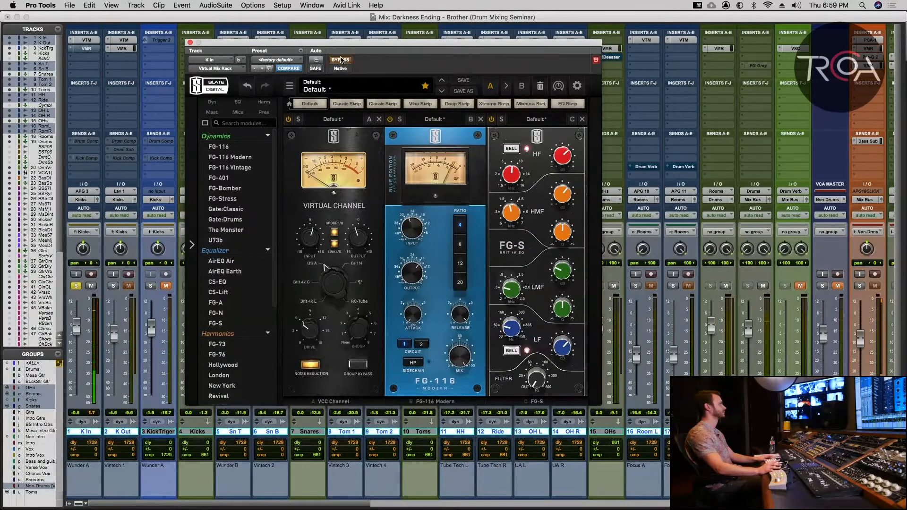
pyautogui.click(340, 61)
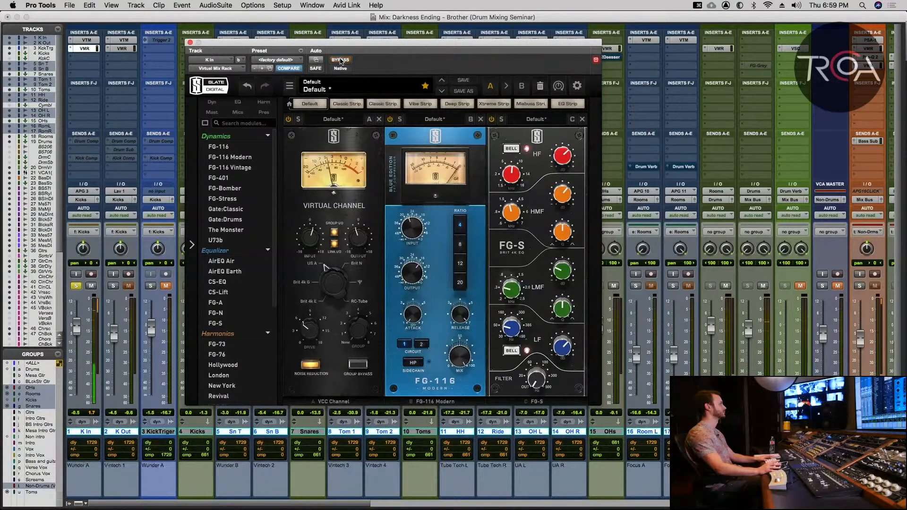
# Add a Gate:Drums module ahead of the virtual channel on K In and load its Kick Debleed Natural preset.
pyautogui.scroll(-1, 228, 222)
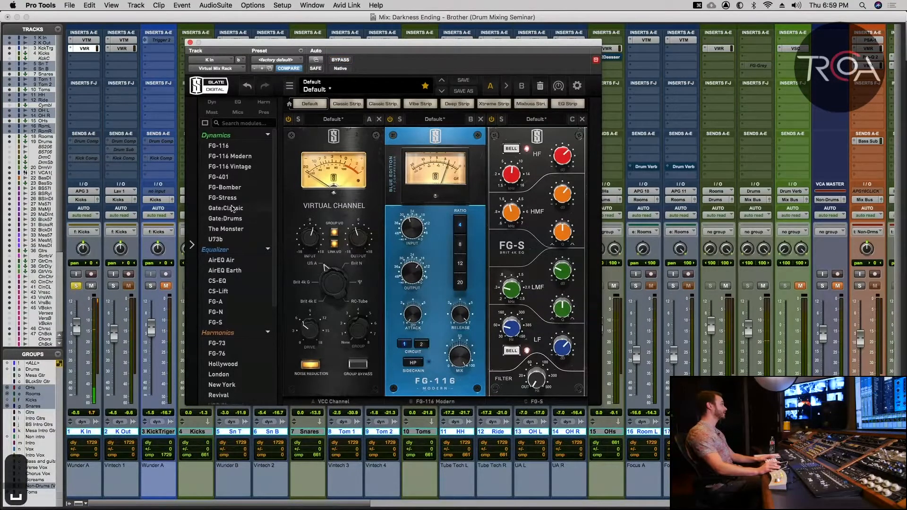
pyautogui.moveTo(230, 224); pyautogui.dragTo(302, 211)
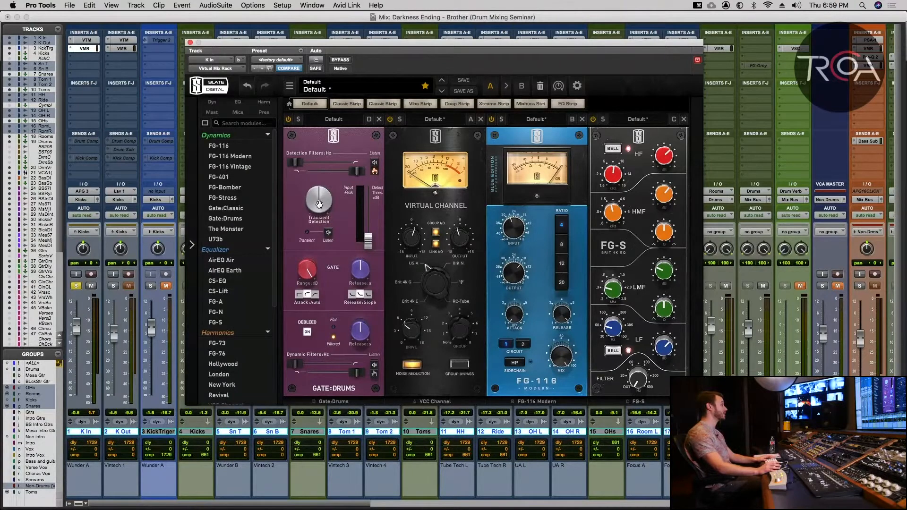
pyautogui.click(329, 119)
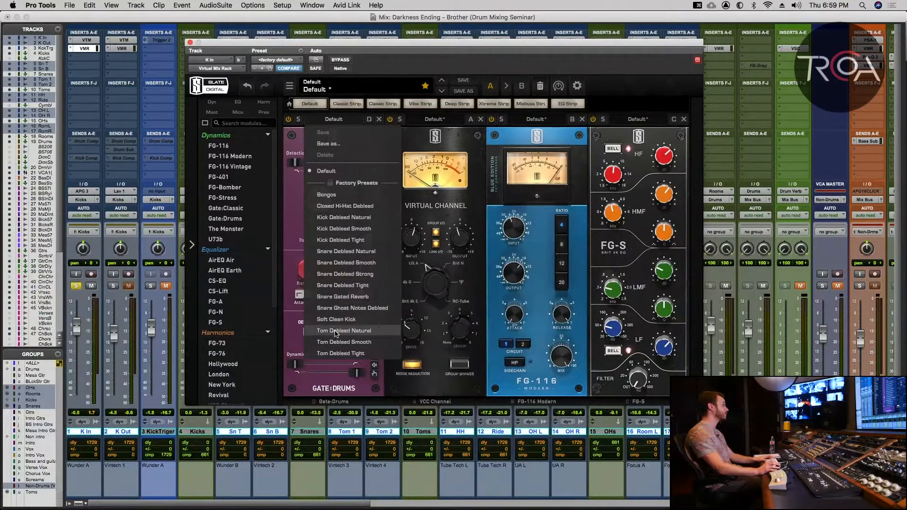
pyautogui.click(345, 218)
# Fine-tune the Gate:Drums detection threshold during playback, comparing the gate on and off, and close K In's rack.
pyautogui.press('space')
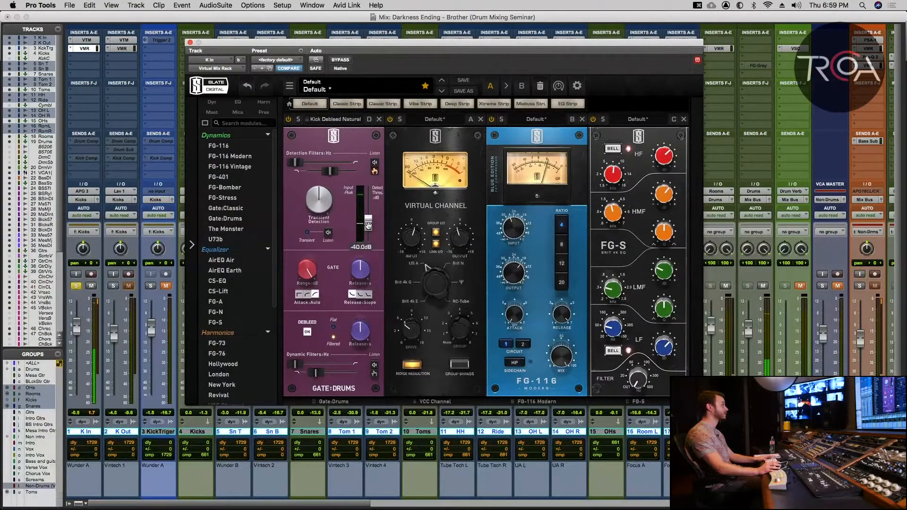
pyautogui.moveTo(369, 226); pyautogui.dragTo(369, 223)
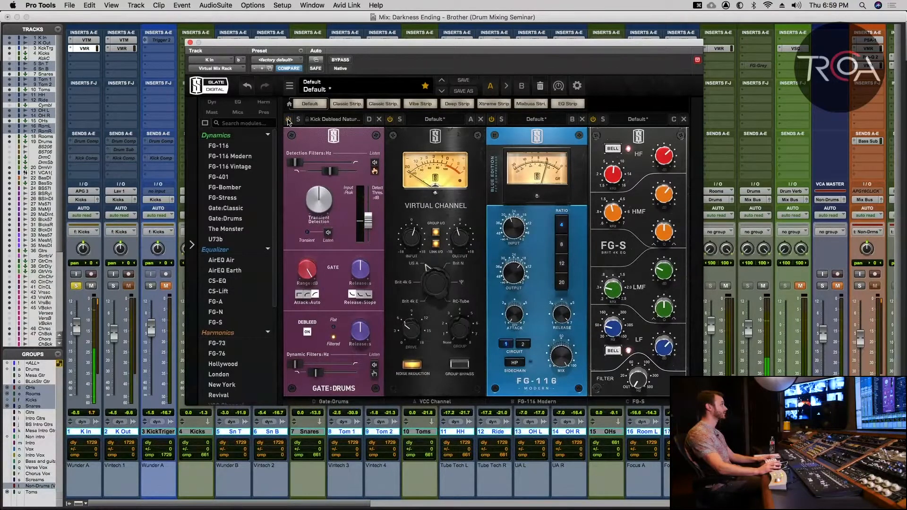
pyautogui.click(289, 120)
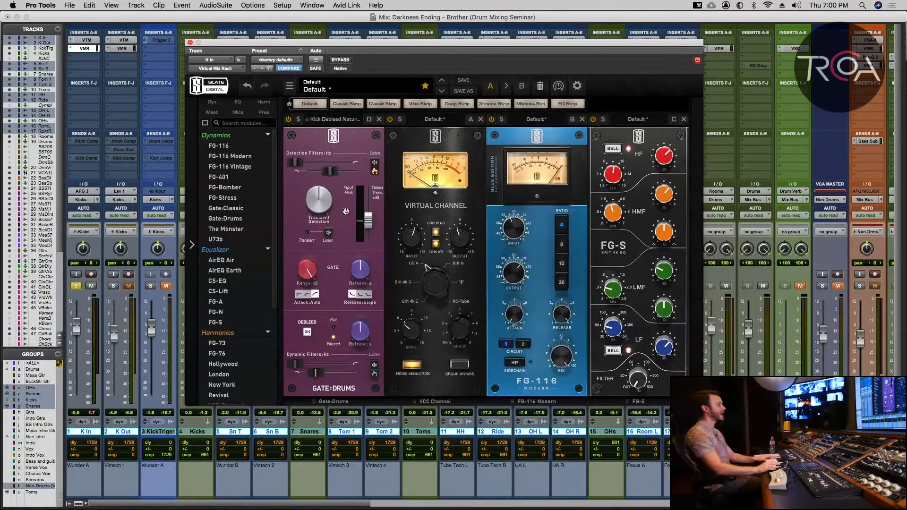
pyautogui.press('space')
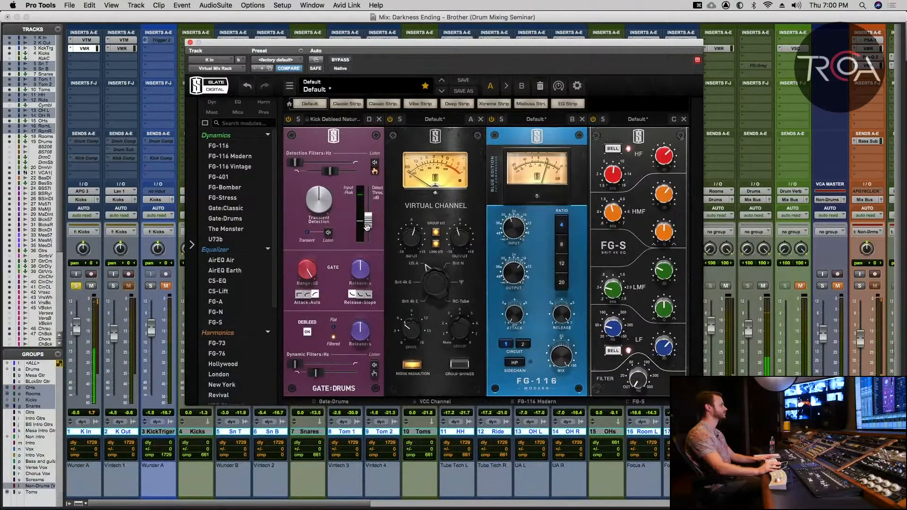
pyautogui.moveTo(367, 228)
pyautogui.moveTo(368, 227); pyautogui.dragTo(368, 228)
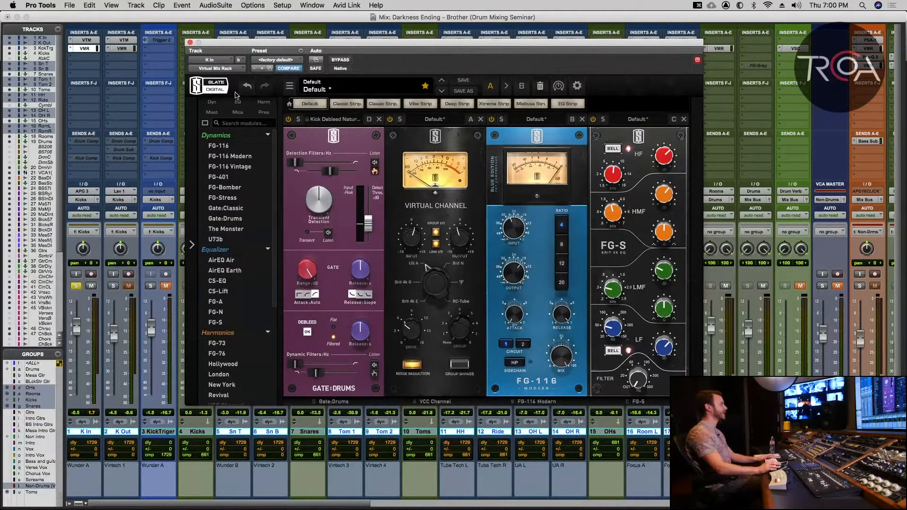
pyautogui.click(190, 42)
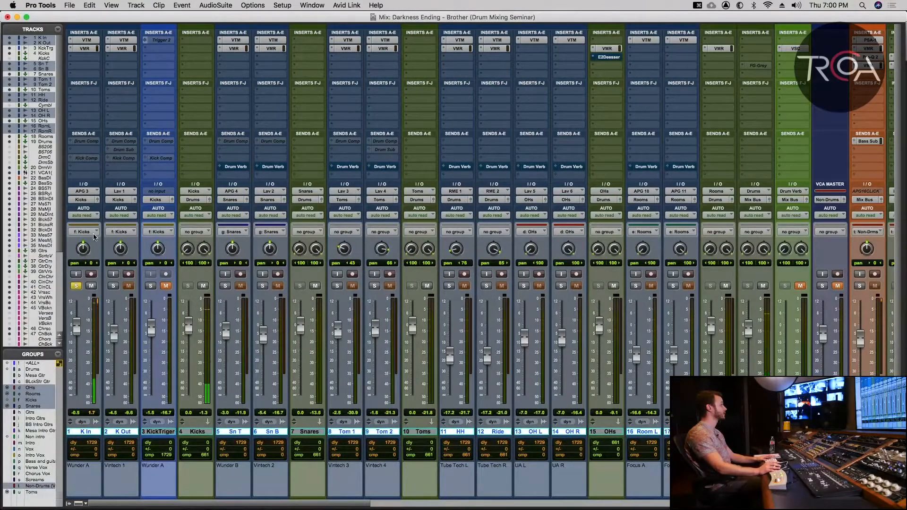
# Solo K Out, open its Virtual Mix Rack and load an FG-401 compressor after the virtual channel.
pyautogui.click(113, 286)
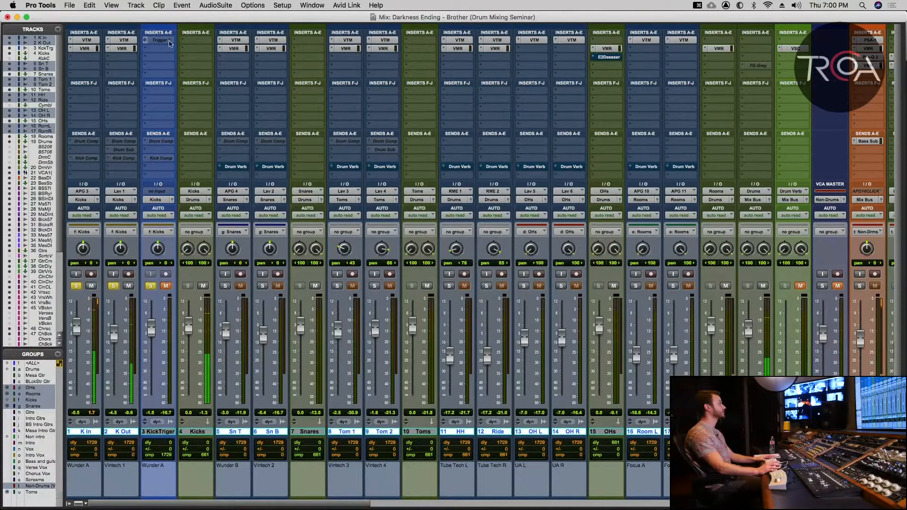
pyautogui.click(121, 48)
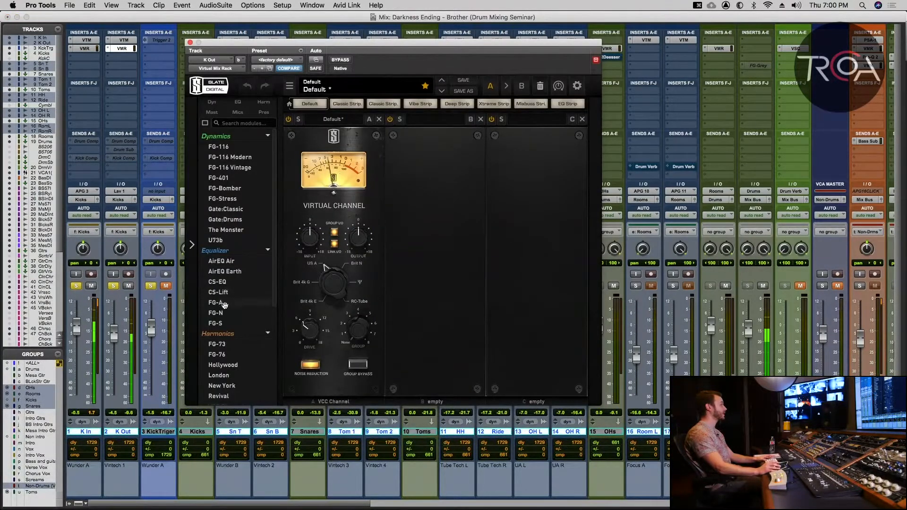
pyautogui.moveTo(350, 178); pyautogui.dragTo(432, 203)
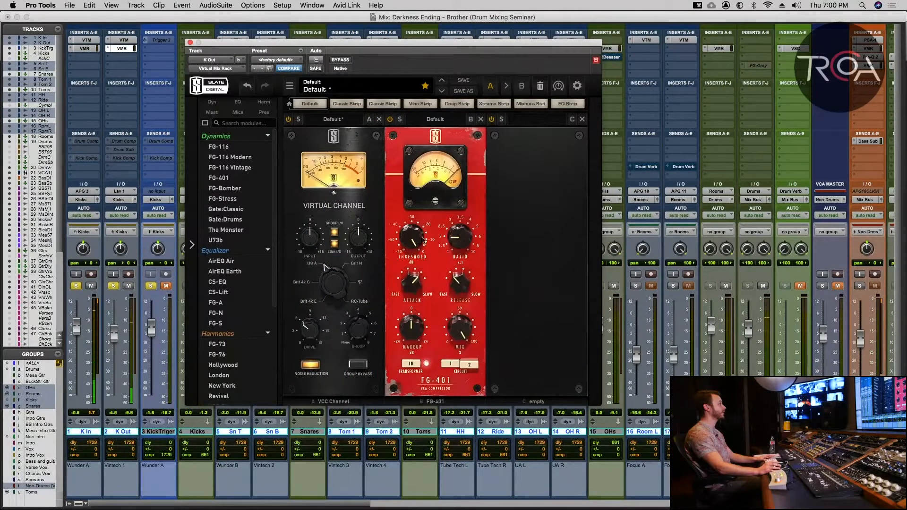
# Set the FG-401 ratio to 2.5 and attack to 8, lower its threshold, and add a little makeup gain.
pyautogui.moveTo(469, 238); pyautogui.dragTo(469, 223)
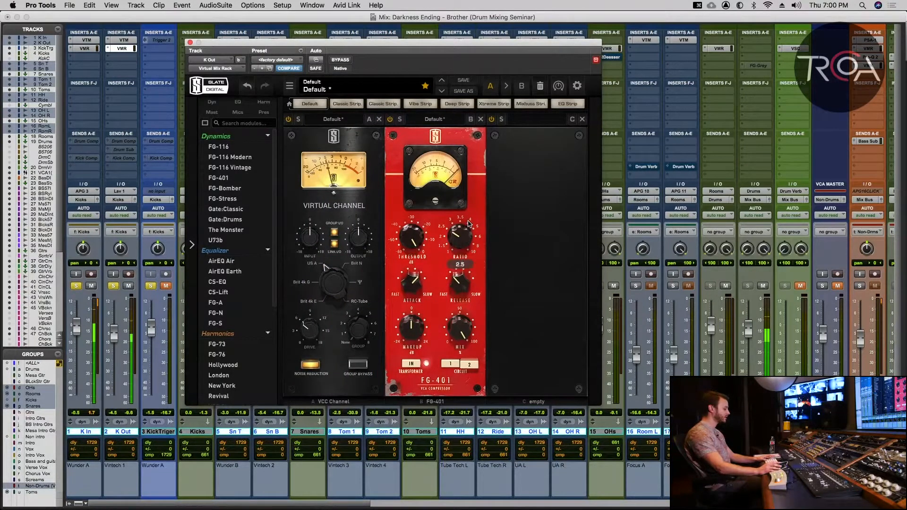
pyautogui.moveTo(396, 236); pyautogui.dragTo(404, 263)
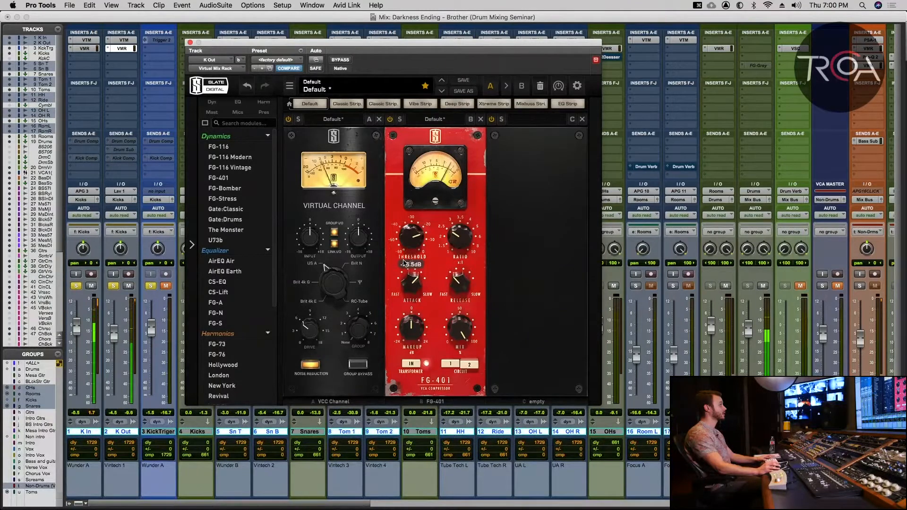
pyautogui.click(412, 327)
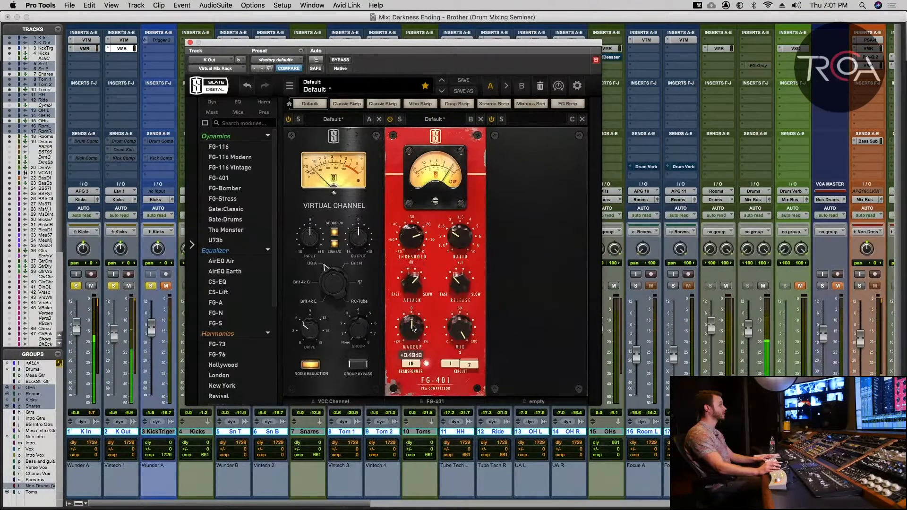
pyautogui.moveTo(413, 290); pyautogui.dragTo(419, 265)
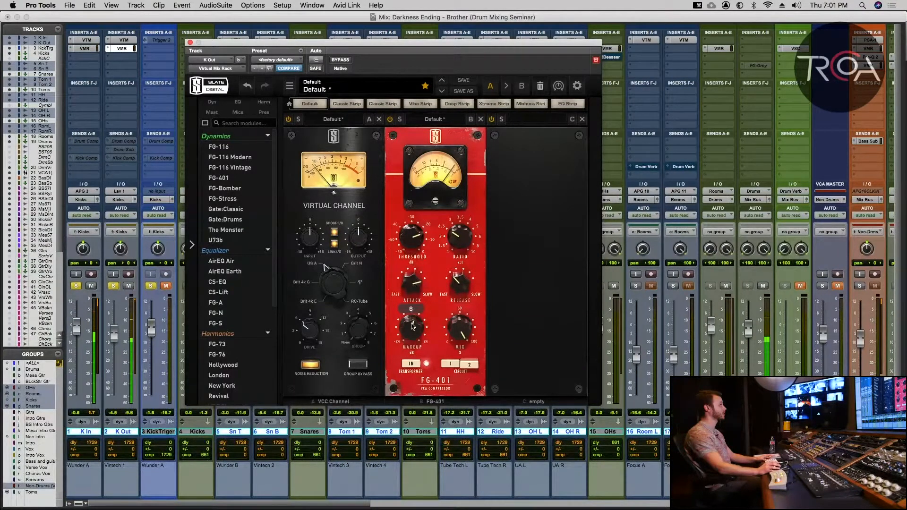
# Set the FG-401 makeup gain to 1 dB while comparing the compressor bypassed and active.
pyautogui.click(391, 121)
pyautogui.click(390, 120)
pyautogui.moveTo(410, 332); pyautogui.dragTo(410, 331)
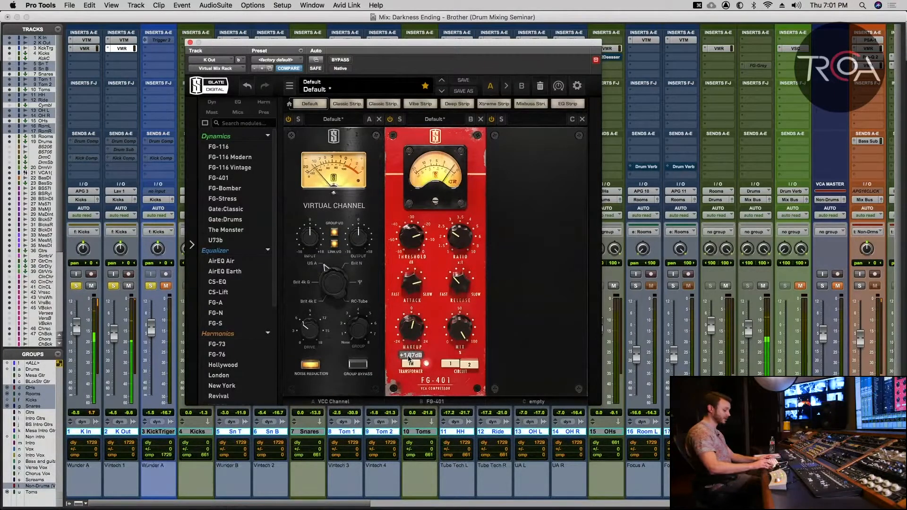
pyautogui.write('1')
pyautogui.press('Return')
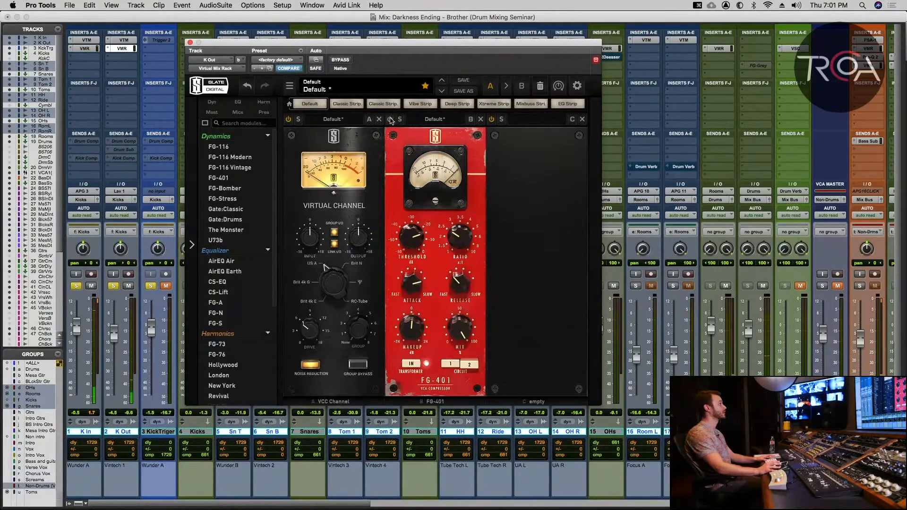
pyautogui.click(391, 120)
# Compare the FG-401 on and off with K In out of solo, and return K In to solo.
pyautogui.click(76, 288)
pyautogui.click(75, 287)
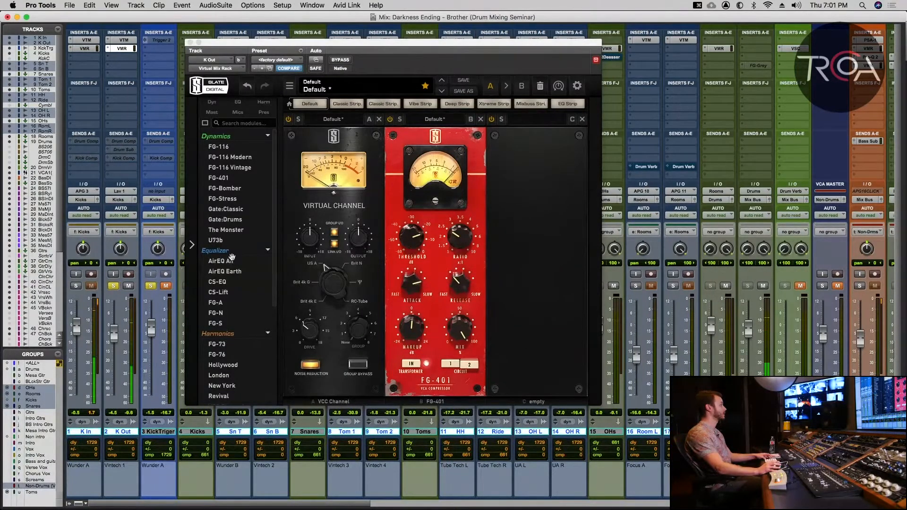
pyautogui.click(390, 120)
pyautogui.click(390, 120)
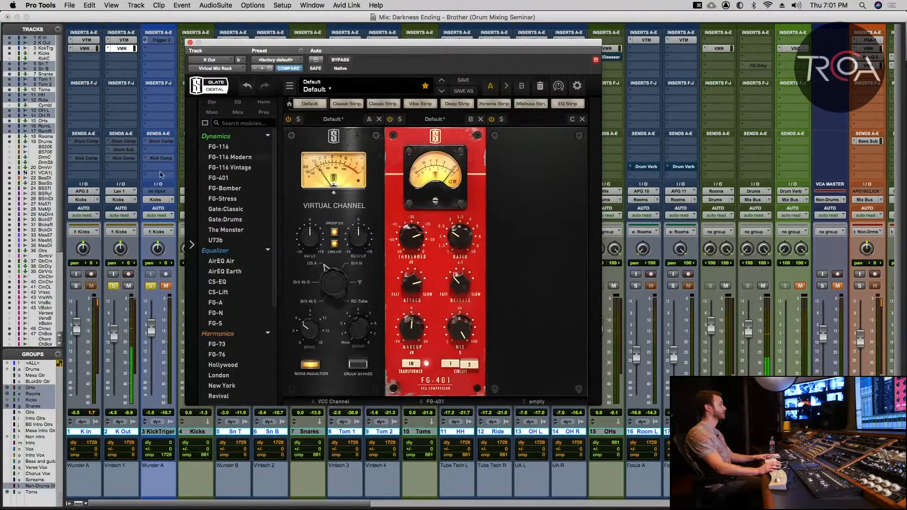
pyautogui.click(75, 286)
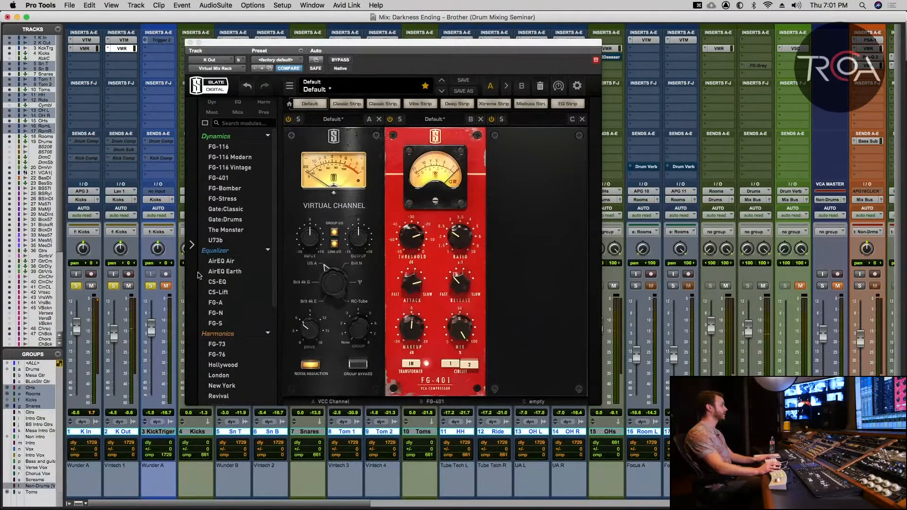
# Load an FG-S EQ in K Out's third rack slot, boost its LF band as a 67.9 Hz bell, and raise the low-cut filter.
pyautogui.click(216, 323)
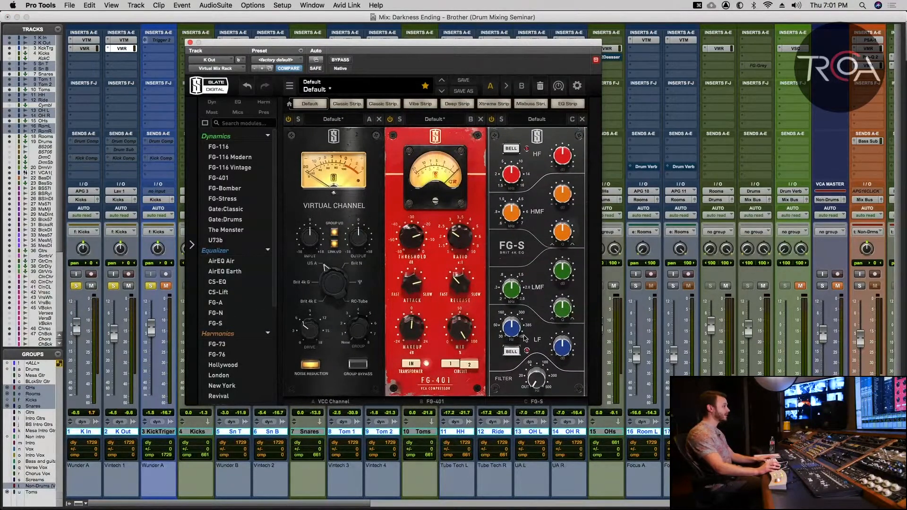
pyautogui.moveTo(511, 330); pyautogui.dragTo(504, 342)
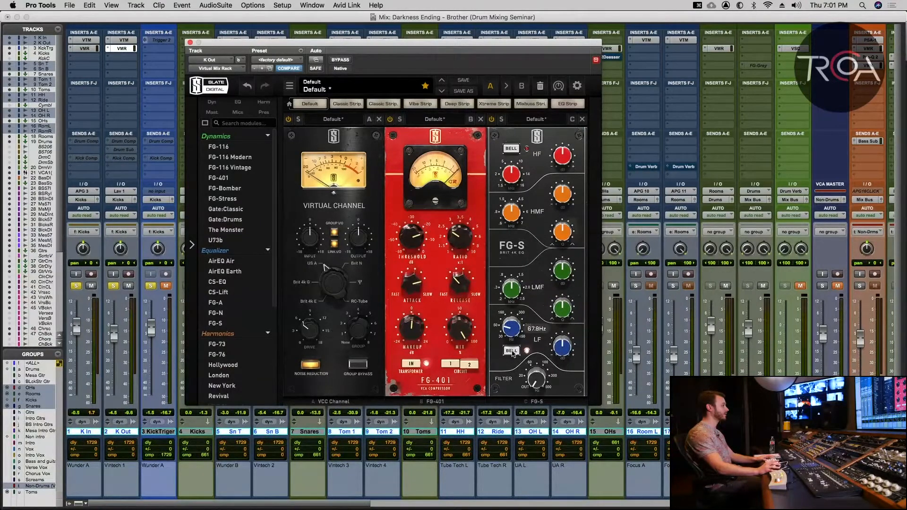
pyautogui.moveTo(534, 385); pyautogui.dragTo(562, 346)
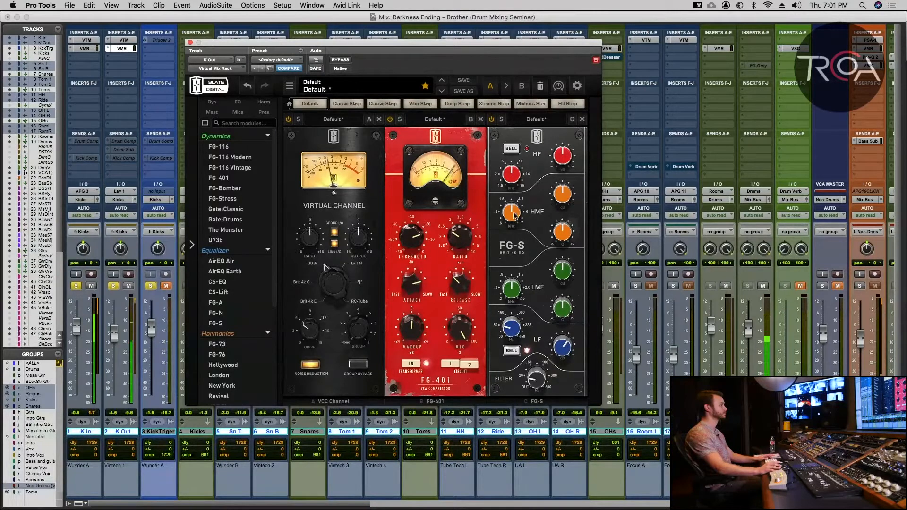
# Boost the FG-S HF band by about 4 dB, and set the HMF band to about 2.28 kHz with a boost.
pyautogui.moveTo(516, 177)
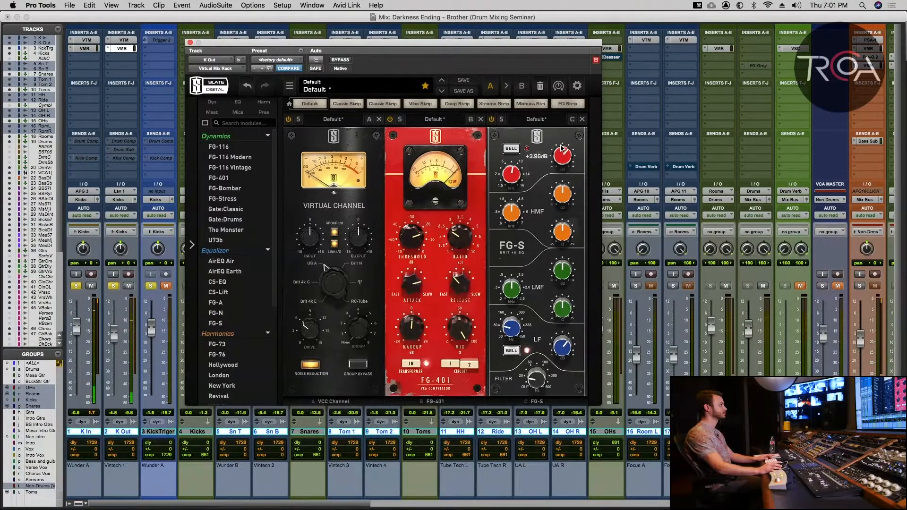
pyautogui.moveTo(514, 210)
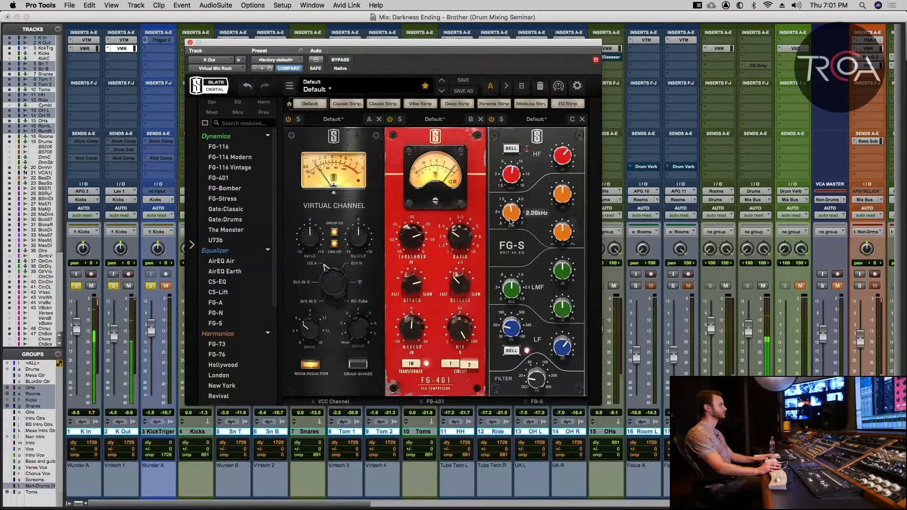
pyautogui.moveTo(561, 197); pyautogui.dragTo(572, 186)
pyautogui.moveTo(510, 214)
pyautogui.press('space')
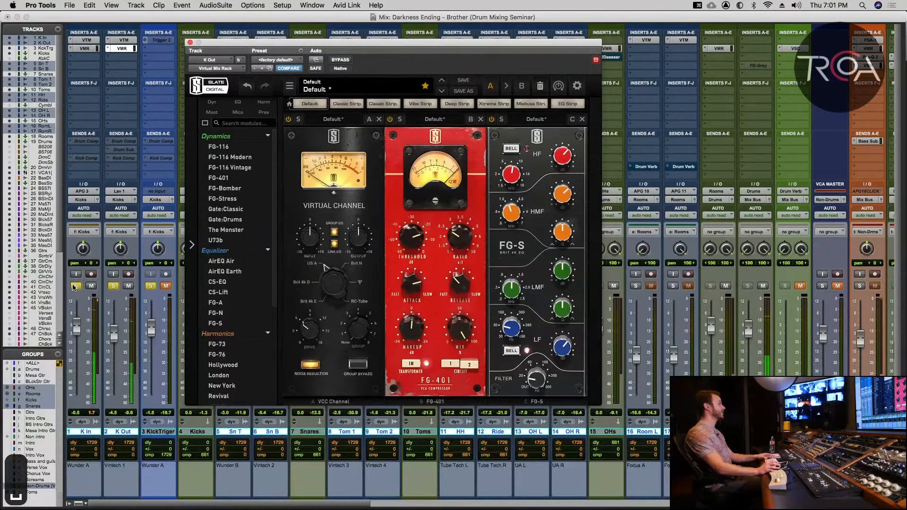
# Listen to K Out soloed alone, compare it with the tracks out of solo, and leave only K Out soloed.
pyautogui.keyDown('super'); pyautogui.click(113, 286); pyautogui.keyUp('super')
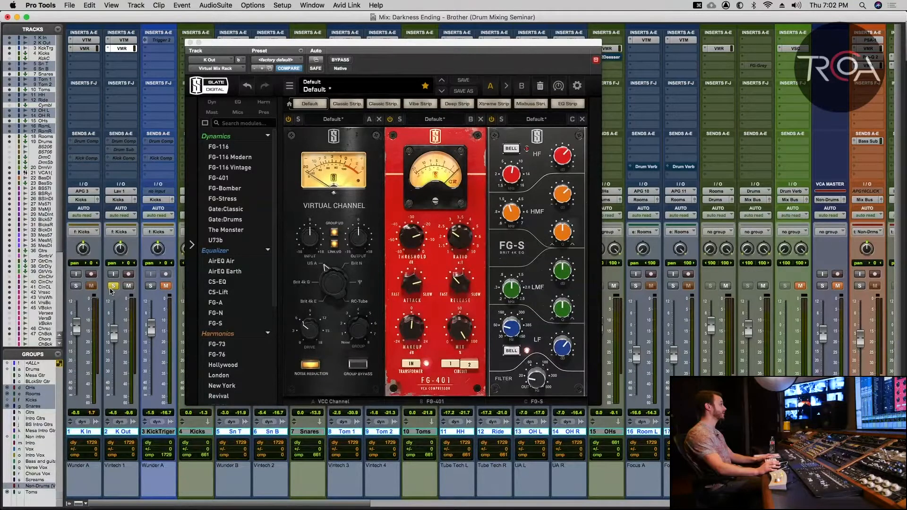
pyautogui.press('space')
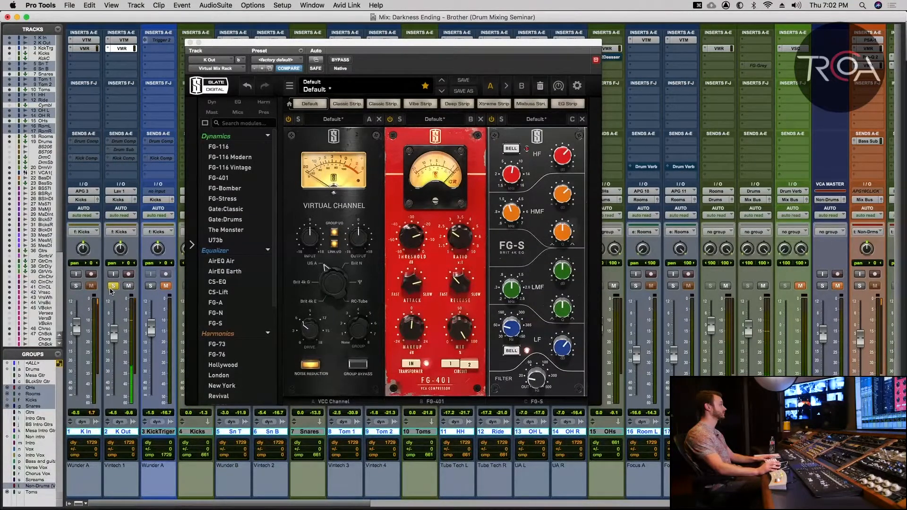
pyautogui.press('space')
pyautogui.click(113, 286)
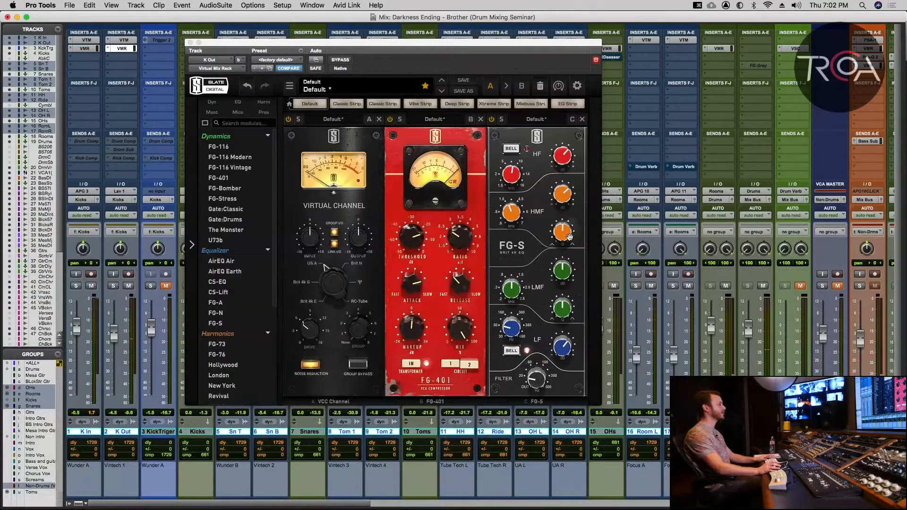
pyautogui.press('space')
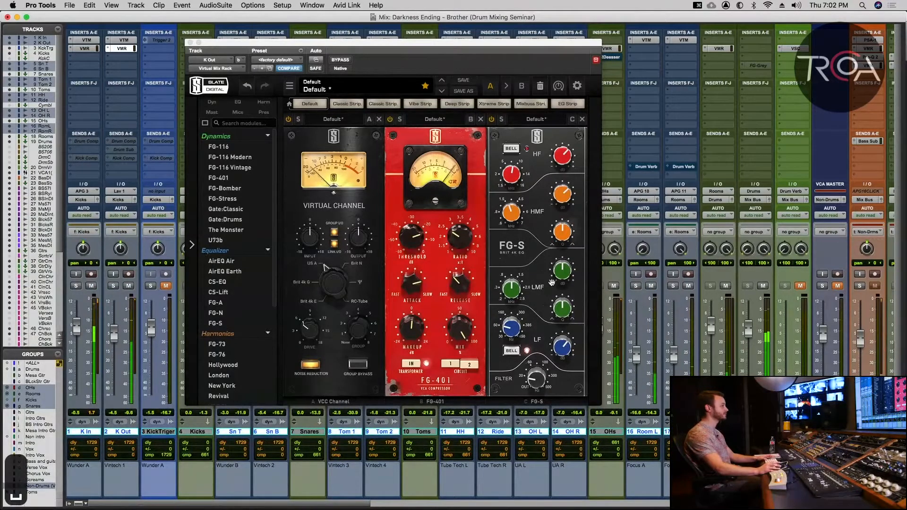
pyautogui.click(113, 285)
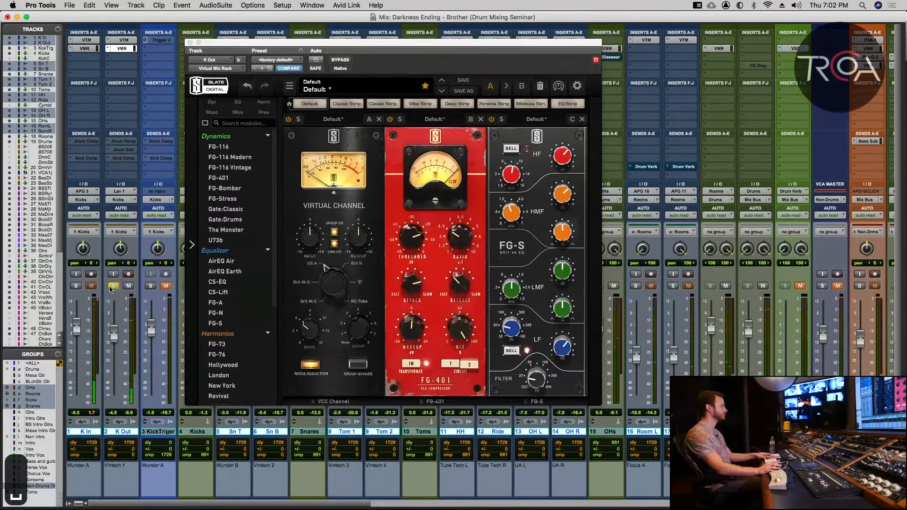
# Sweep the FG-S LMF band with a boost, set it to 682 Hz, cut it, and return K In to solo.
pyautogui.moveTo(570, 283); pyautogui.dragTo(575, 254)
pyautogui.moveTo(514, 289); pyautogui.dragTo(502, 296)
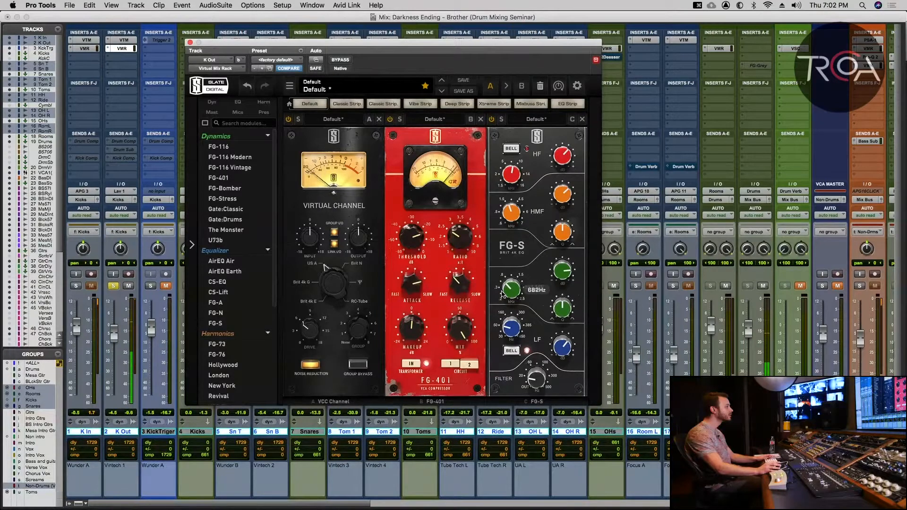
pyautogui.moveTo(565, 273); pyautogui.dragTo(554, 289)
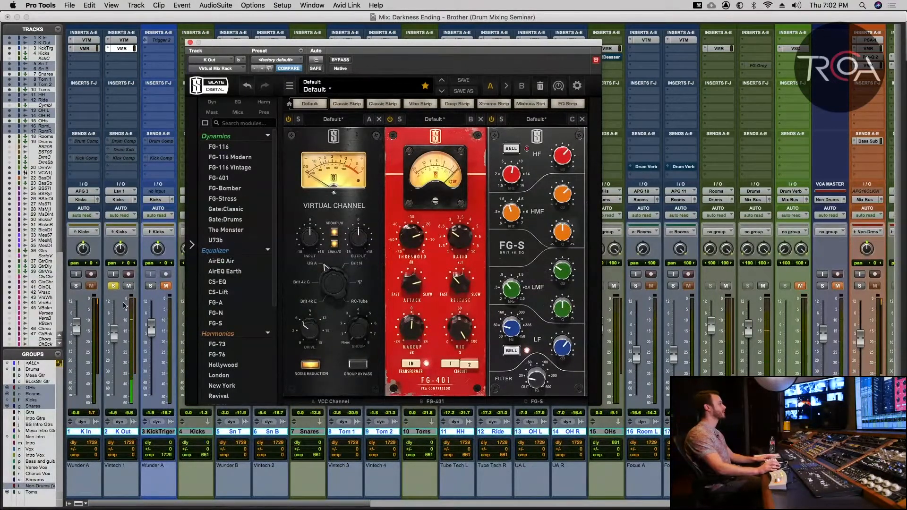
pyautogui.click(75, 286)
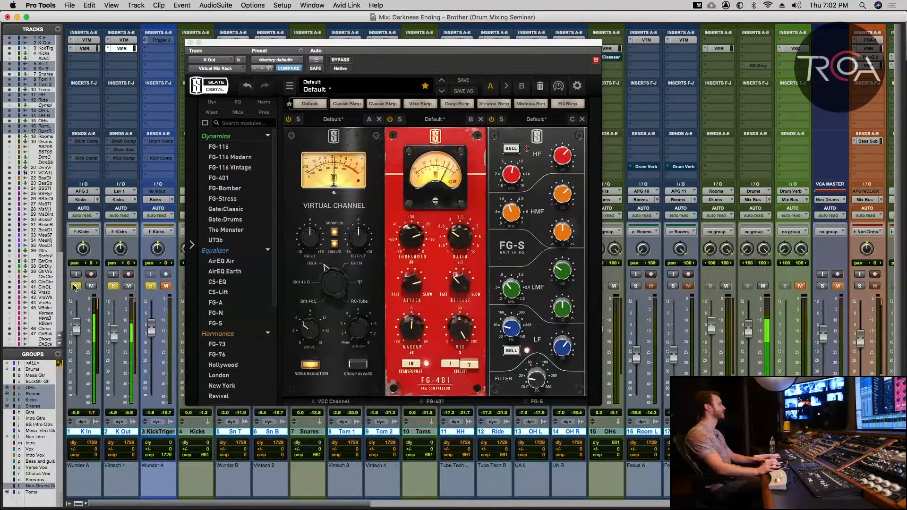
# Close K Out's rack and compare K In and K Out with all their inserts bypassed and active.
pyautogui.click(191, 42)
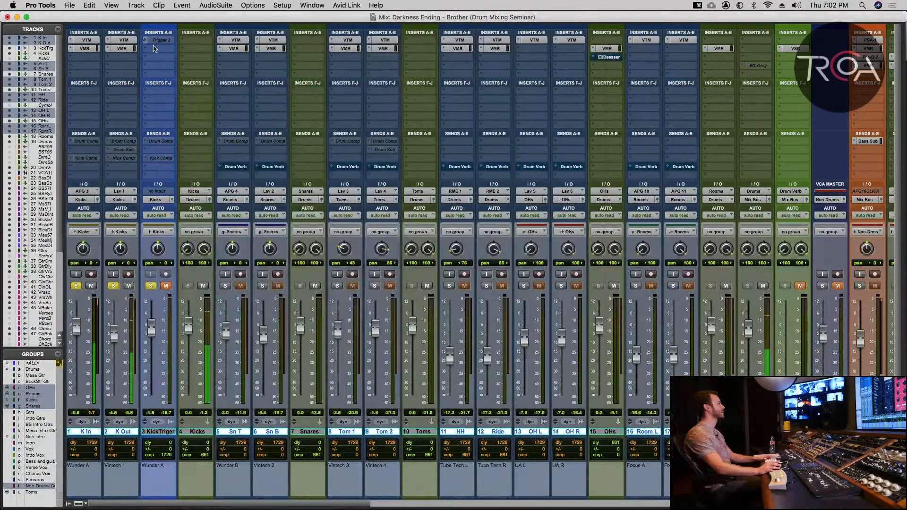
pyautogui.keyDown('shift'); pyautogui.keyDown('super'); pyautogui.click(94, 41); pyautogui.keyUp('super'); pyautogui.keyUp('shift')
pyautogui.keyDown('shift'); pyautogui.keyDown('super'); pyautogui.click(122, 42); pyautogui.keyUp('super'); pyautogui.keyUp('shift')
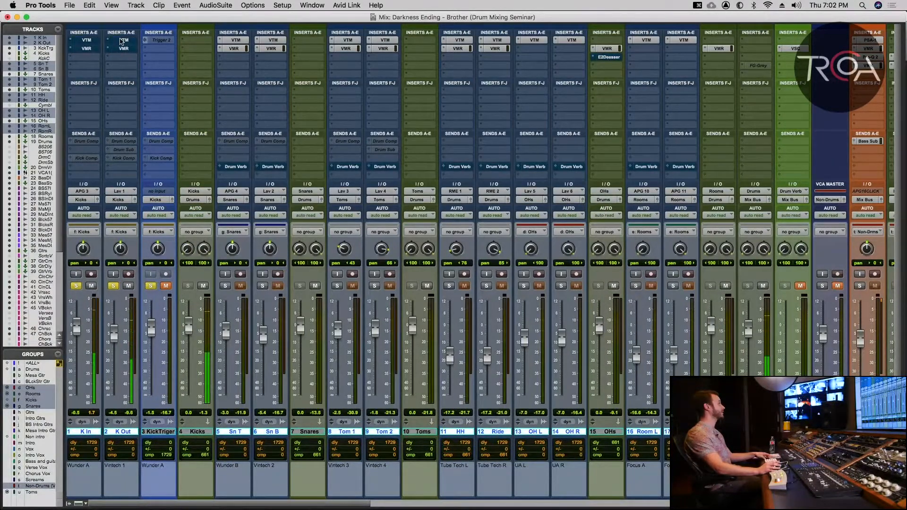
pyautogui.keyDown('shift'); pyautogui.keyDown('super'); pyautogui.click(122, 41); pyautogui.keyUp('super'); pyautogui.keyUp('shift')
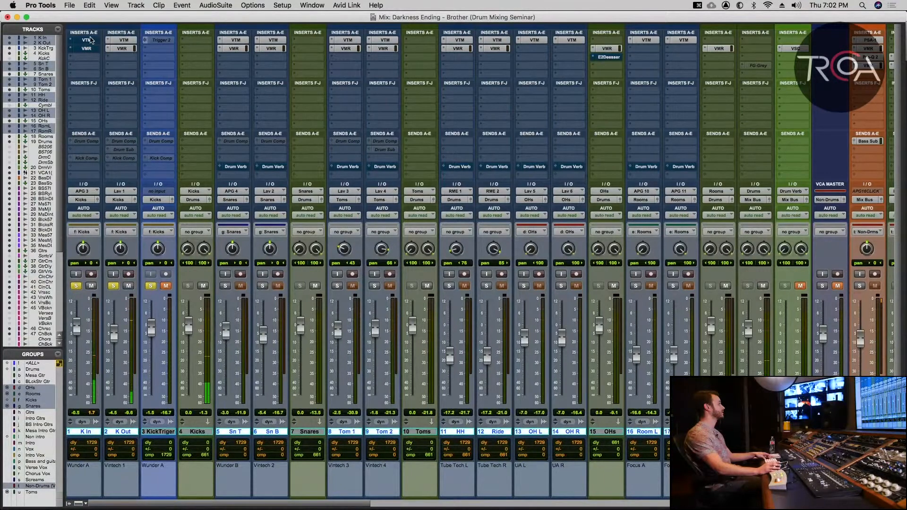
pyautogui.keyDown('shift'); pyautogui.keyDown('super'); pyautogui.click(91, 41); pyautogui.keyUp('super'); pyautogui.keyUp('shift')
pyautogui.keyDown('shift'); pyautogui.keyDown('super'); pyautogui.click(94, 42); pyautogui.keyUp('super'); pyautogui.keyUp('shift')
pyautogui.keyDown('shift'); pyautogui.keyDown('super'); pyautogui.click(121, 42); pyautogui.keyUp('super'); pyautogui.keyUp('shift')
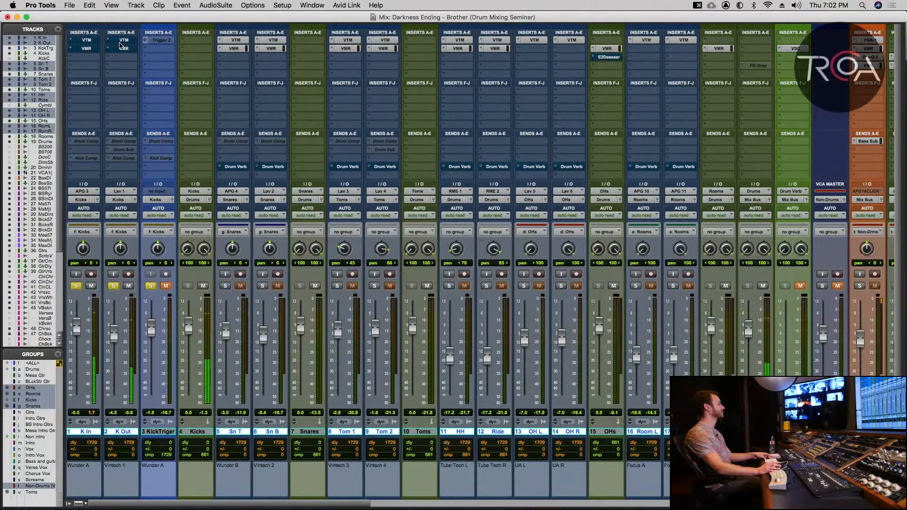
pyautogui.keyDown('shift'); pyautogui.keyDown('super'); pyautogui.click(119, 41); pyautogui.keyUp('super'); pyautogui.keyUp('shift')
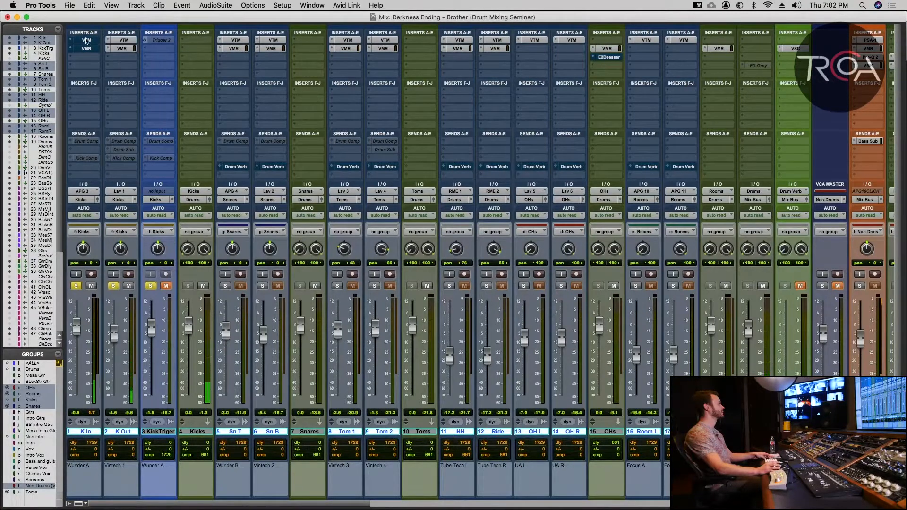
pyautogui.keyDown('shift'); pyautogui.keyDown('super'); pyautogui.click(86, 41); pyautogui.keyUp('super'); pyautogui.keyUp('shift')
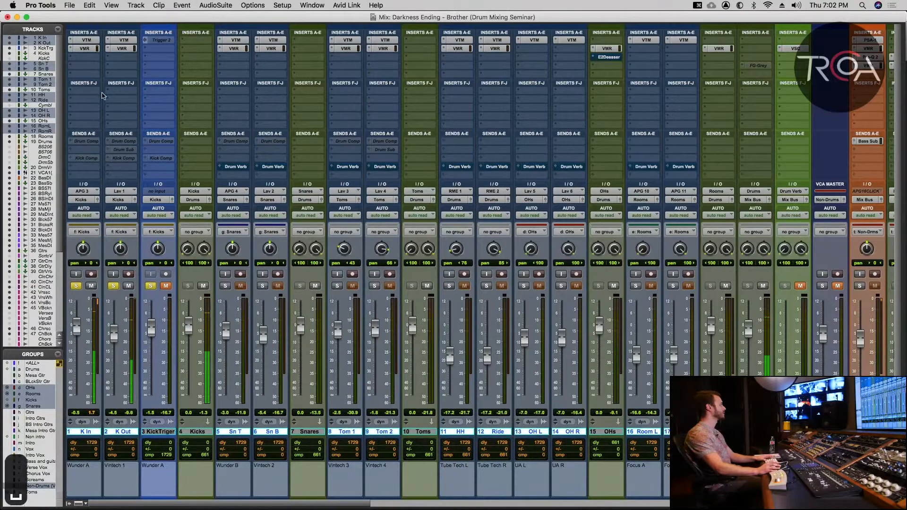
# Unmute the Kick Trigger track and add the OH L and OH R overheads to the solo.
pyautogui.click(164, 287)
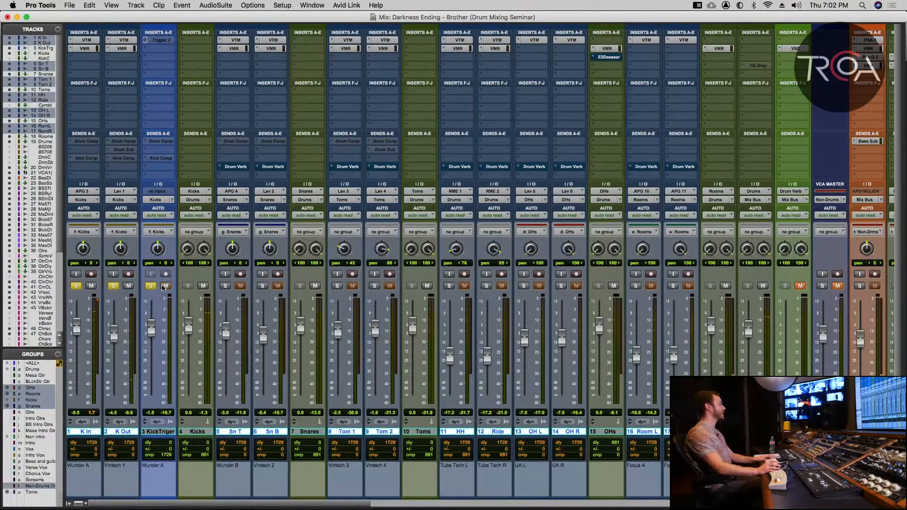
pyautogui.click(147, 48)
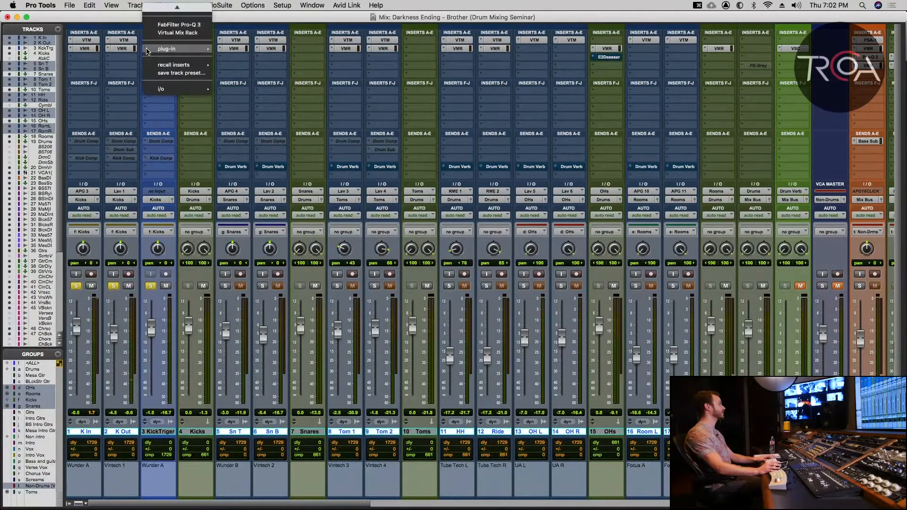
pyautogui.click(132, 19)
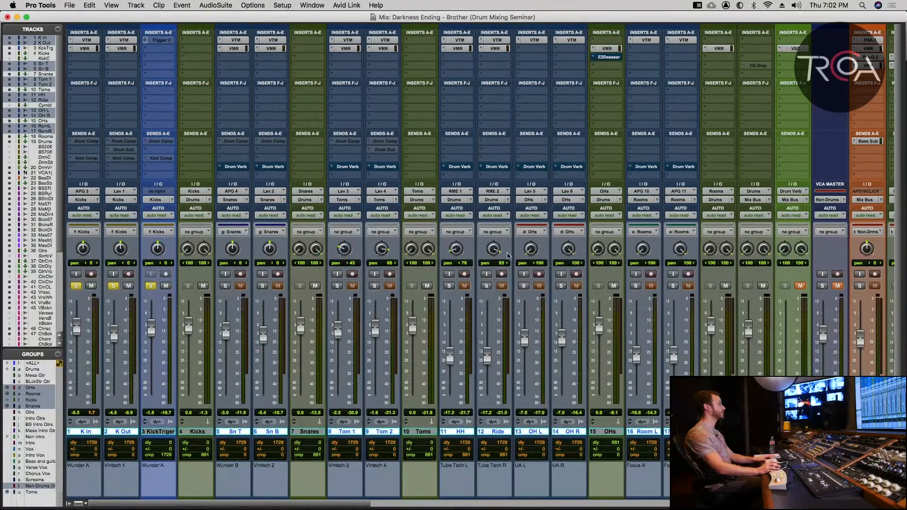
pyautogui.click(523, 286)
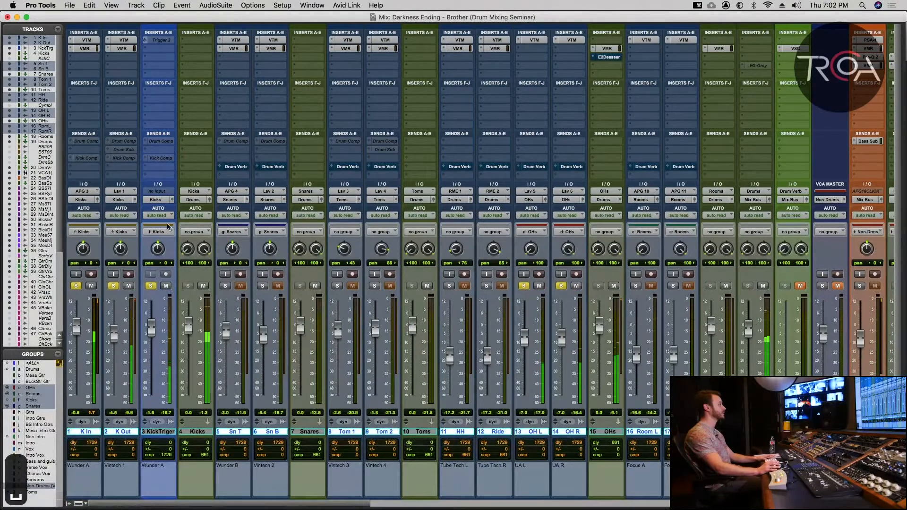
# Insert a mono Slate Digital Virtual Mix Rack on Kick Trigger and load CS-Lift in its first slot.
pyautogui.click(149, 56)
pyautogui.moveTo(189, 49)
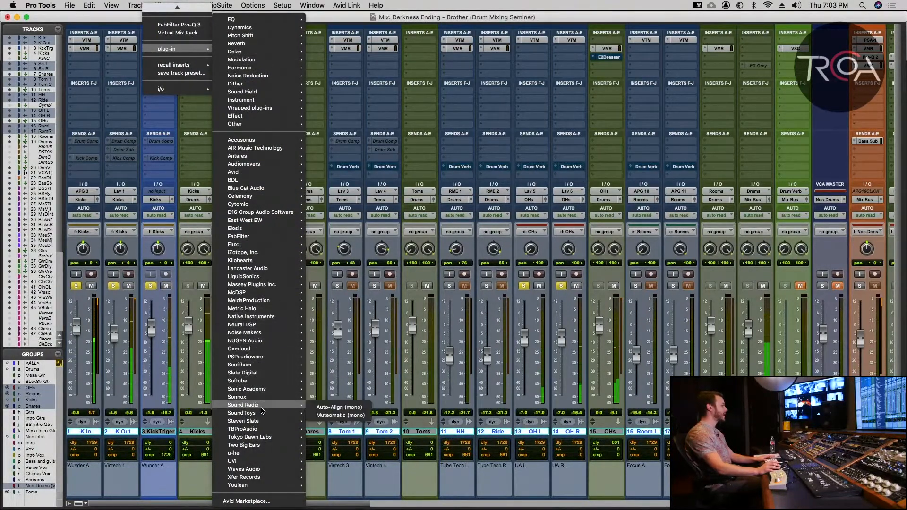
pyautogui.moveTo(260, 374)
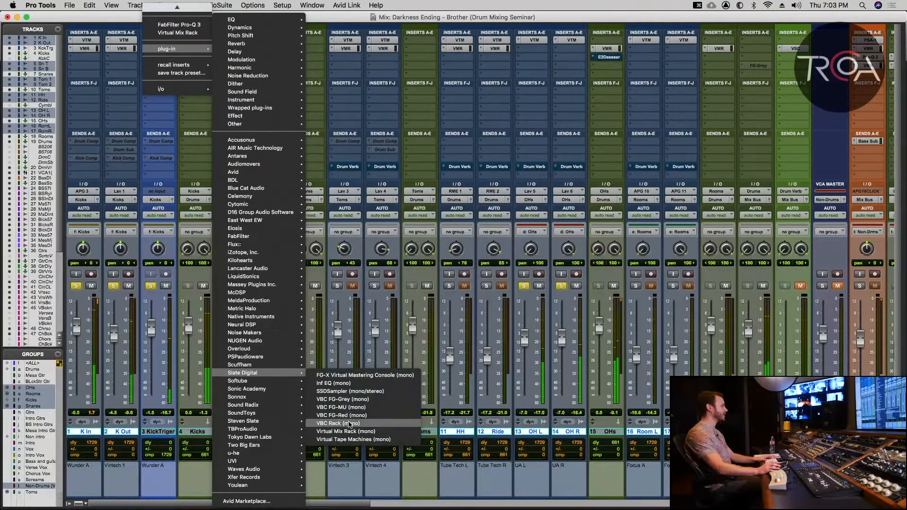
pyautogui.click(351, 432)
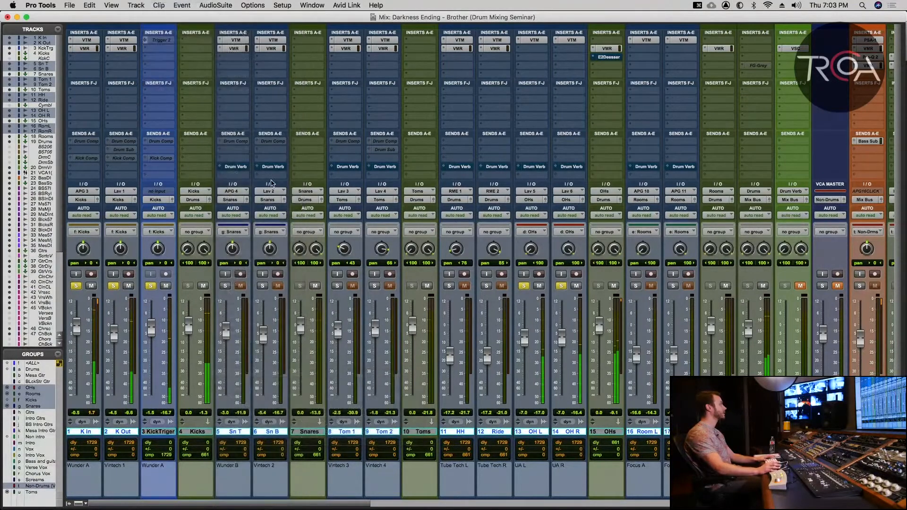
pyautogui.moveTo(354, 45); pyautogui.dragTo(405, 47)
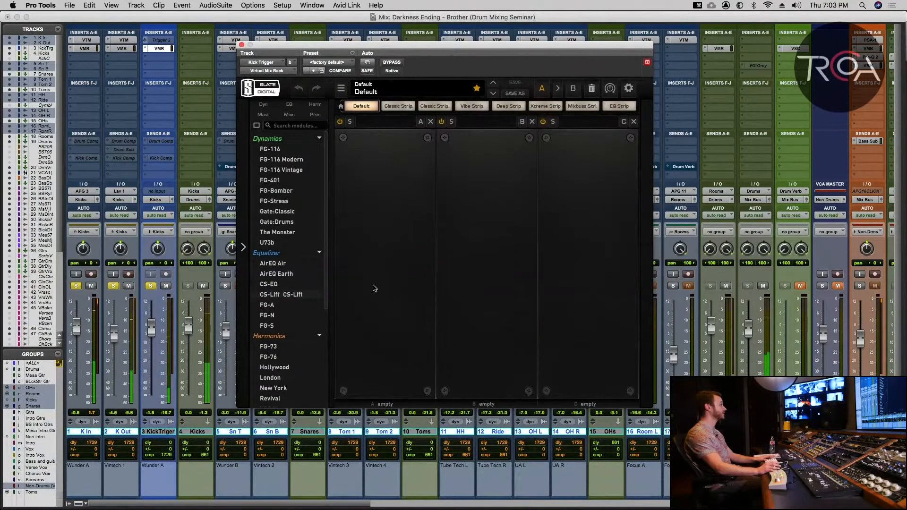
pyautogui.moveTo(369, 288); pyautogui.dragTo(370, 287)
# Adjust the High Lift and Low Lift amounts of CS-Lift on Kick Trigger, and close the rack.
pyautogui.moveTo(413, 49); pyautogui.dragTo(466, 44)
pyautogui.moveTo(443, 198); pyautogui.dragTo(439, 248)
pyautogui.moveTo(446, 283); pyautogui.dragTo(444, 269)
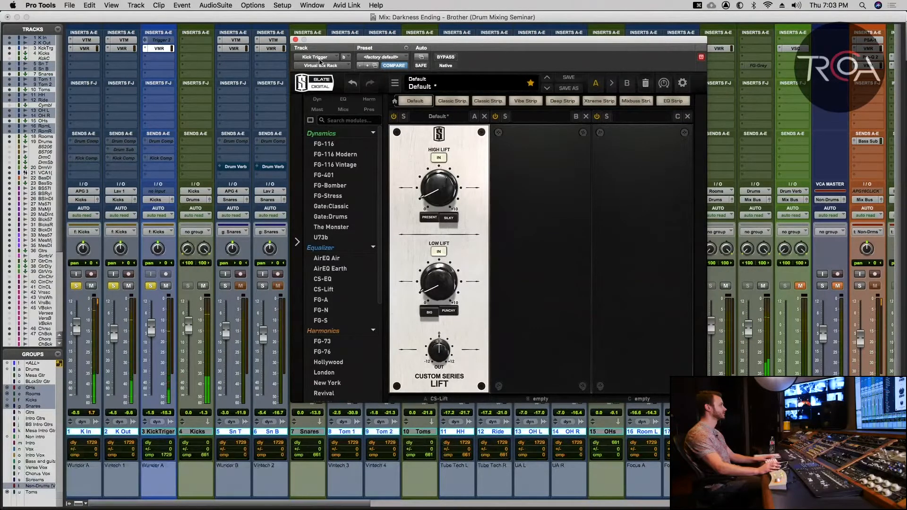
pyautogui.click(296, 40)
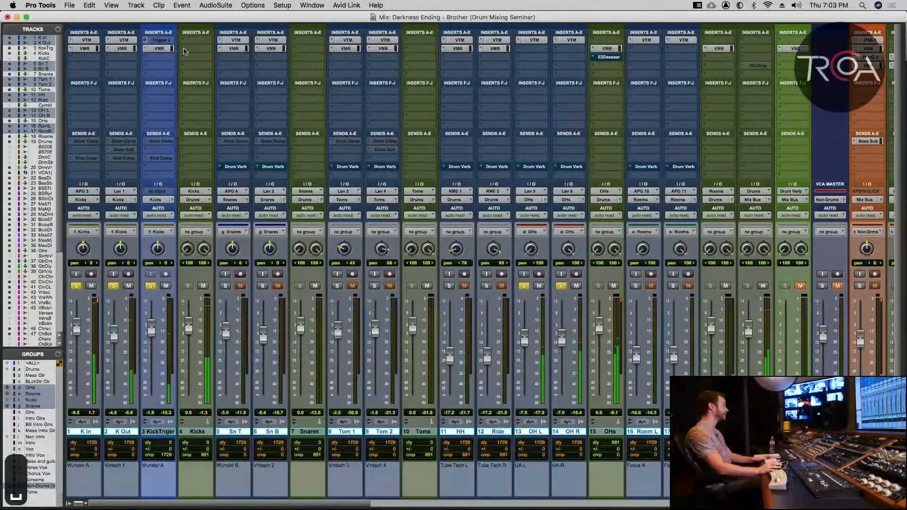
# Open the multichannel plug-in choices for an empty insert on the Kicks bus.
pyautogui.click(187, 55)
pyautogui.moveTo(222, 49)
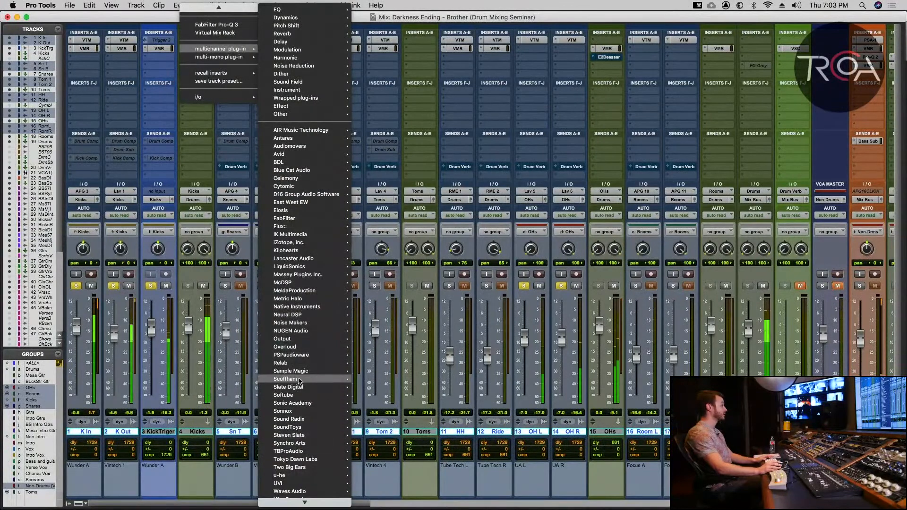
# Insert the stereo Virtual Mix Rack on the Kicks track and load an FG-401 compressor into its first slot.
pyautogui.moveTo(299, 388)
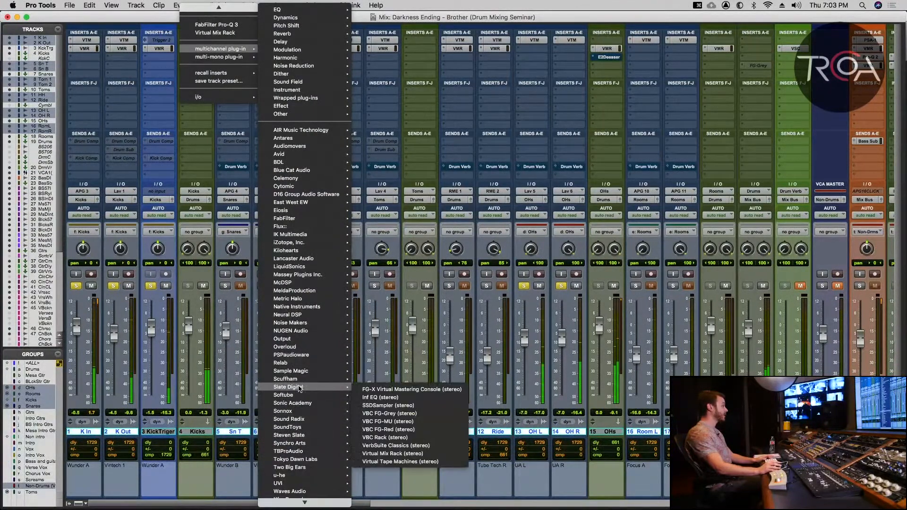
pyautogui.click(400, 454)
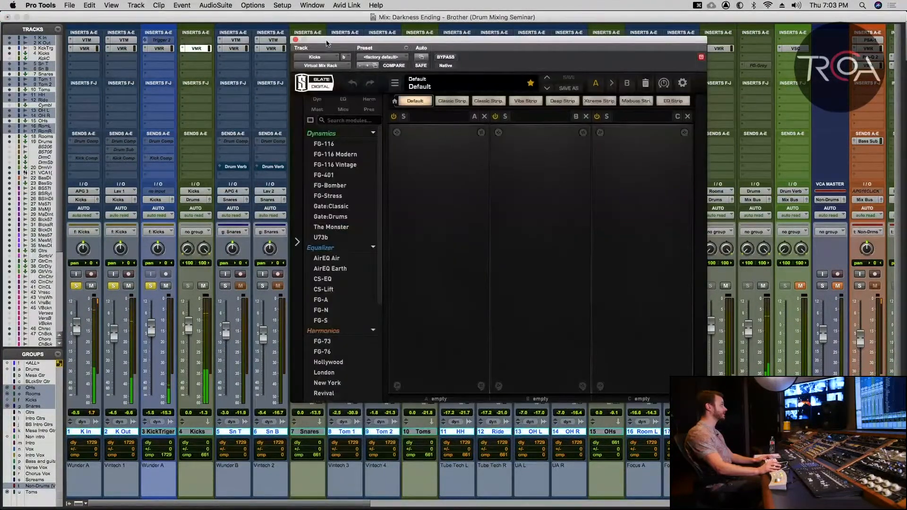
pyautogui.doubleClick(329, 175)
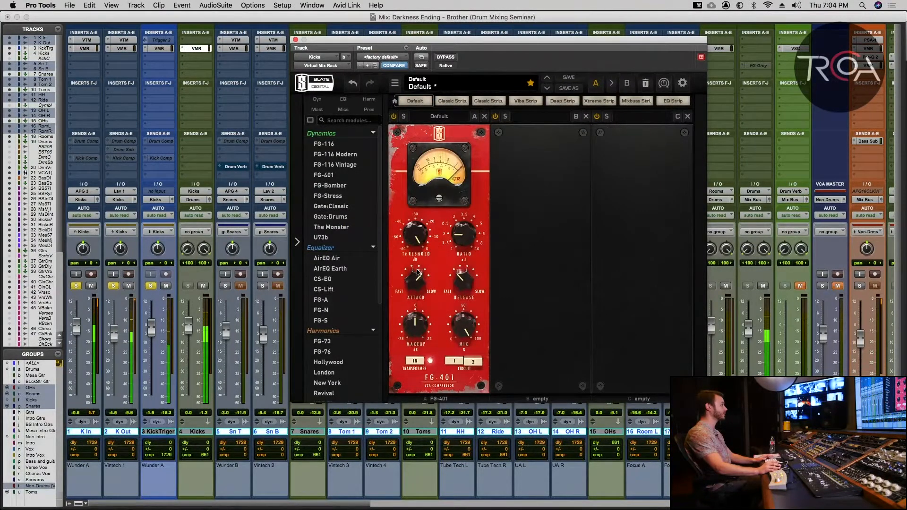
# Adjust the Kicks FG-401 with a slower attack, a threshold of about -15.4 dB and 0.25 dB of makeup gain.
pyautogui.moveTo(417, 268)
pyautogui.mouseDown()
pyautogui.moveTo(411, 251)
pyautogui.moveTo(411, 258)
pyautogui.mouseUp()
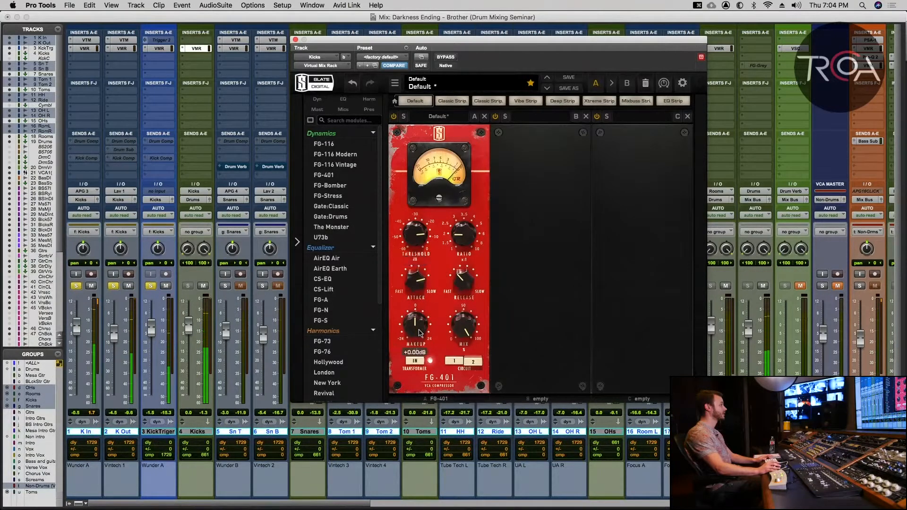
pyautogui.moveTo(416, 235); pyautogui.dragTo(413, 239)
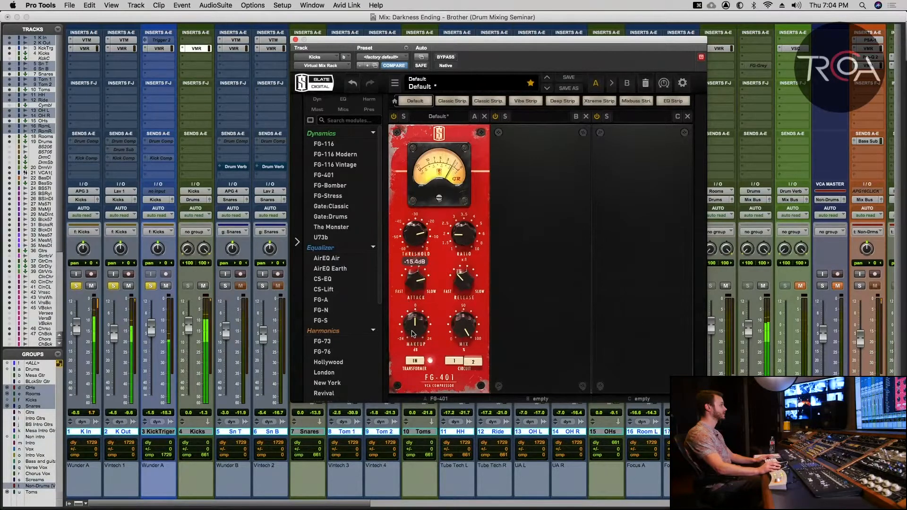
pyautogui.click(413, 360)
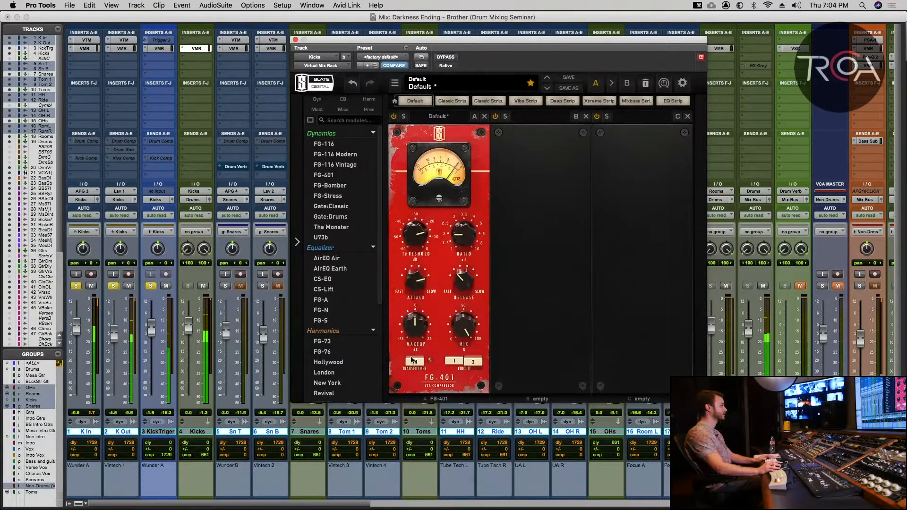
pyautogui.click(414, 352)
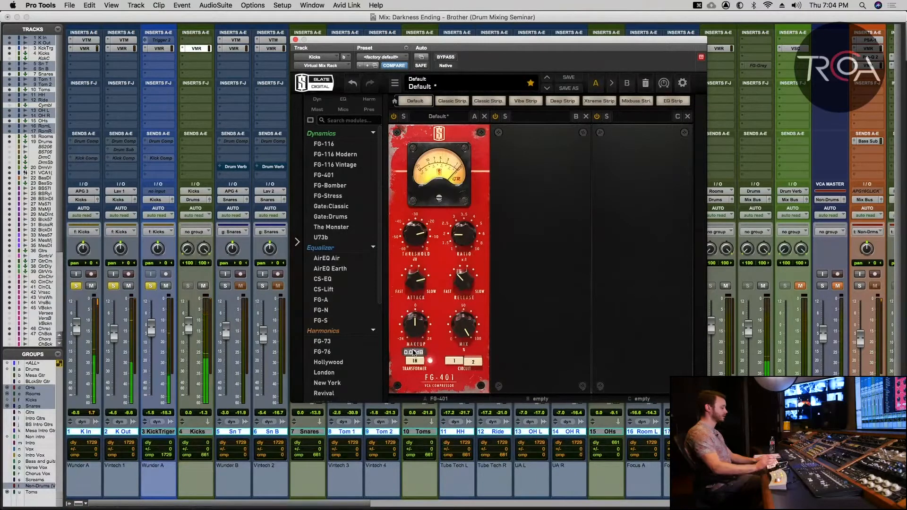
pyautogui.write('.25')
pyautogui.press('Return')
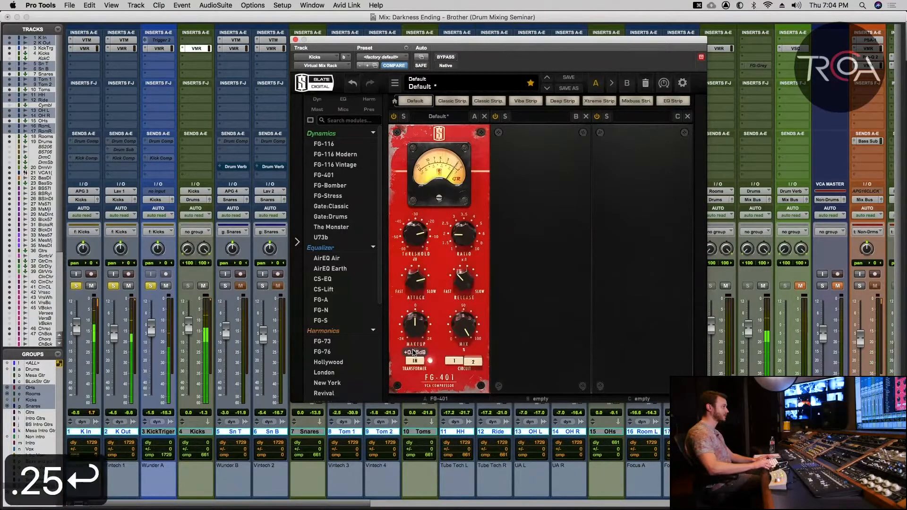
# Compare the kicks with the rack bypassed and active, then stop playback and close the plug-in window.
pyautogui.click(446, 58)
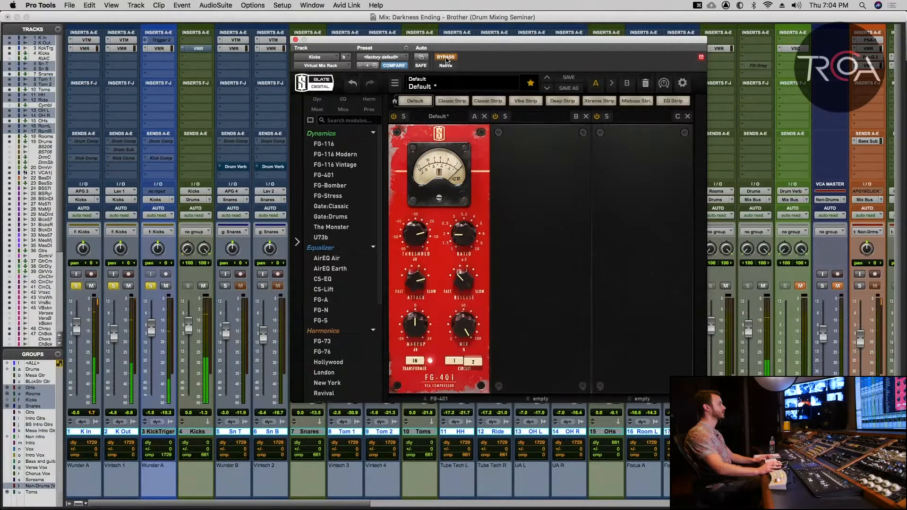
pyautogui.click(446, 57)
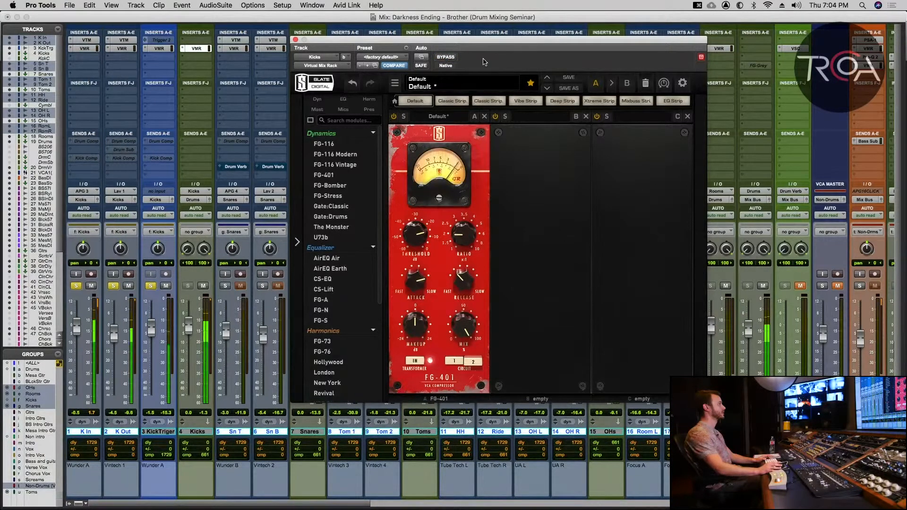
pyautogui.press('space')
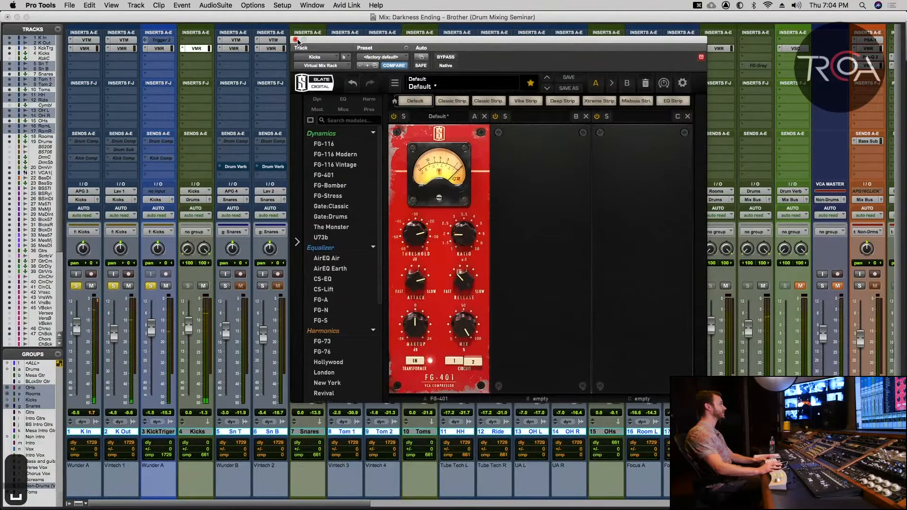
pyautogui.click(296, 41)
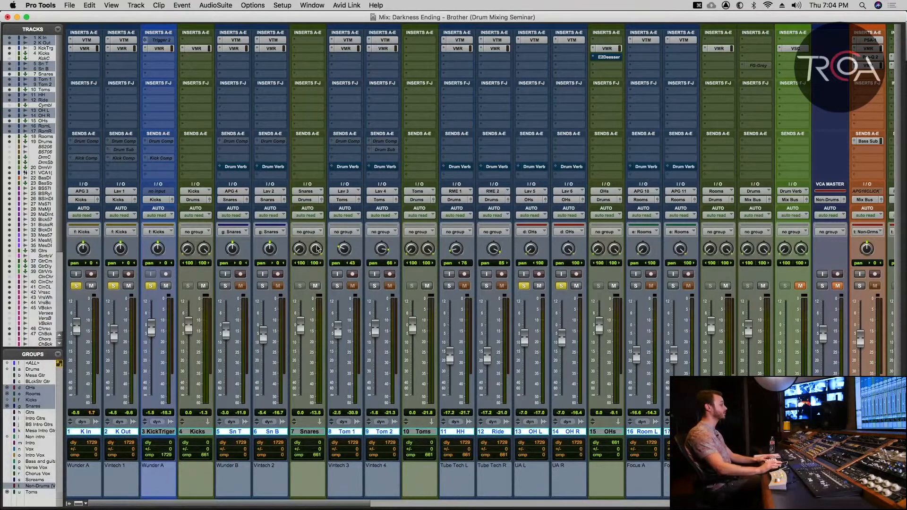
# Solo the snare tracks with the kicks and open the Virtual Mix Rack on Sn T.
pyautogui.click(226, 286)
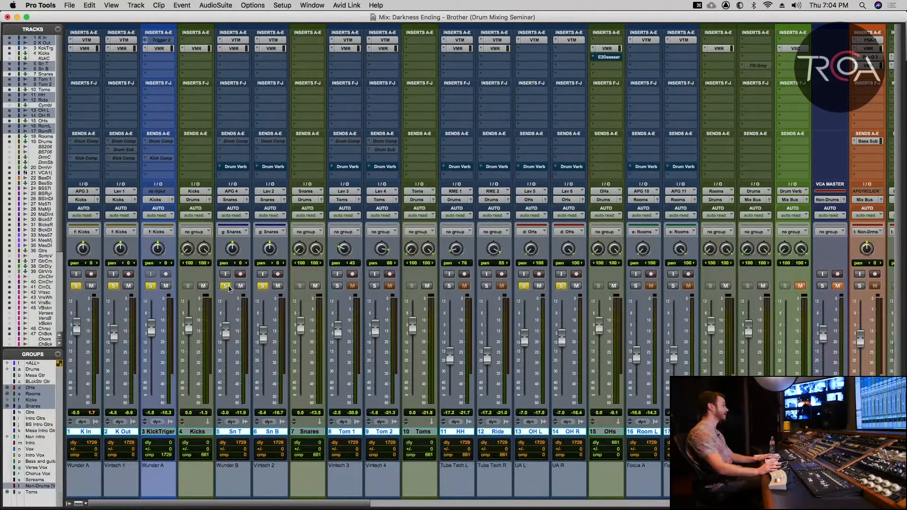
pyautogui.click(236, 40)
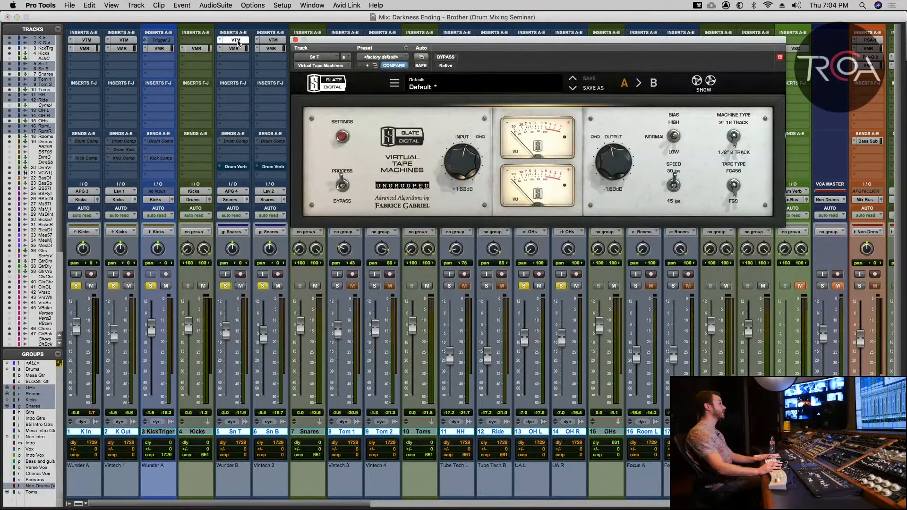
pyautogui.click(296, 40)
pyautogui.click(234, 49)
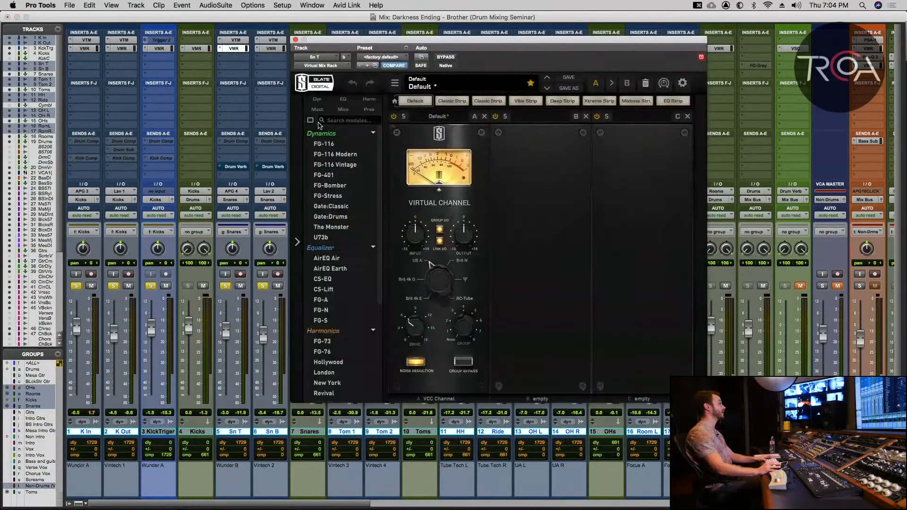
# Start playback and set the Virtual Channel input on Sn T to 1 dB with the output linked.
pyautogui.press('space')
pyautogui.moveTo(416, 236); pyautogui.dragTo(416, 235)
pyautogui.keyDown('alt'); pyautogui.click(417, 235); pyautogui.keyUp('alt')
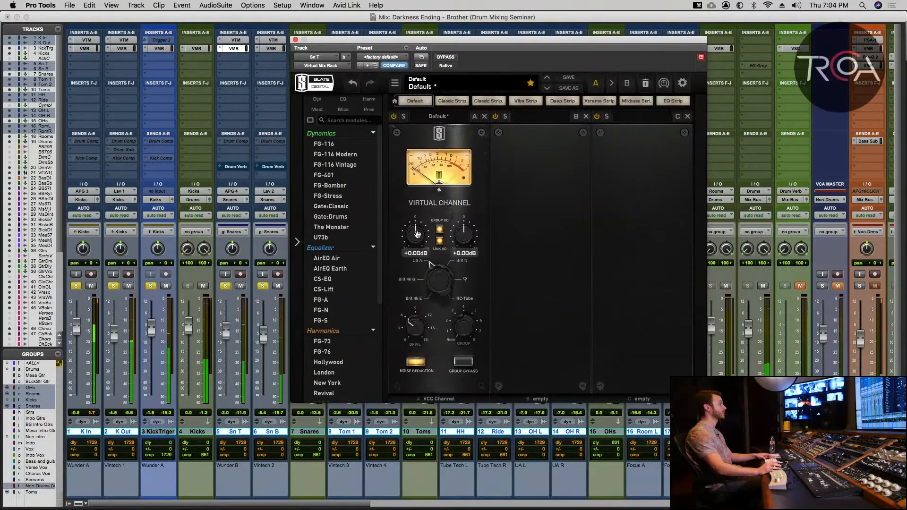
pyautogui.moveTo(416, 235); pyautogui.dragTo(417, 231)
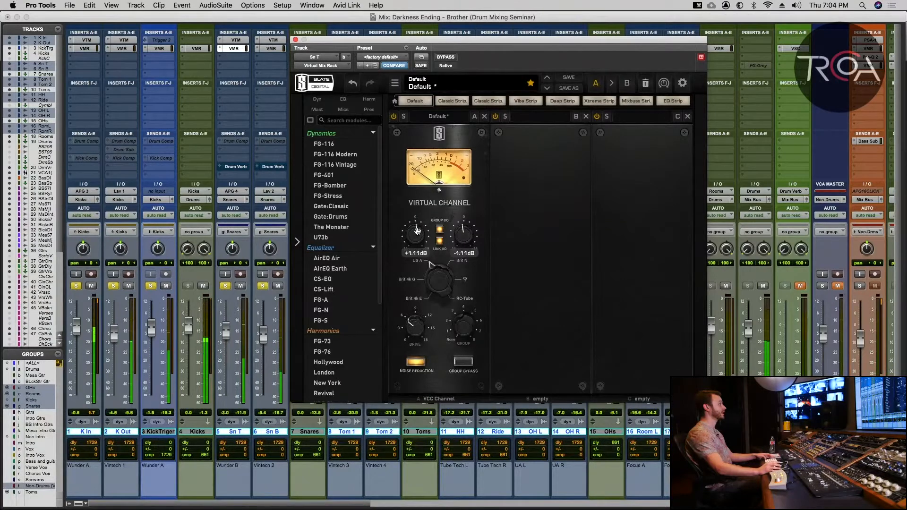
pyautogui.click(417, 253)
pyautogui.write('1')
pyautogui.press('Return')
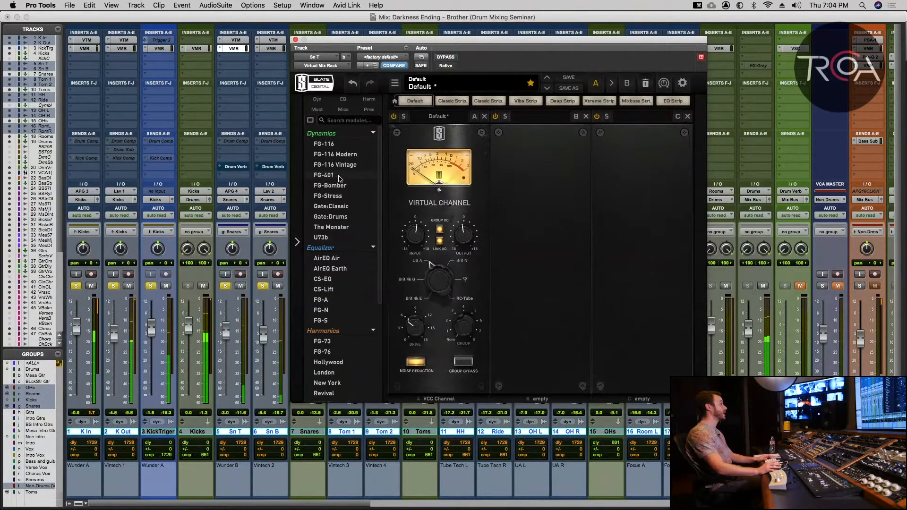
# Add an FG-401 in the second slot of the Sn T rack, load the Snare Punch preset and raise its ratio.
pyautogui.moveTo(337, 178); pyautogui.dragTo(533, 179)
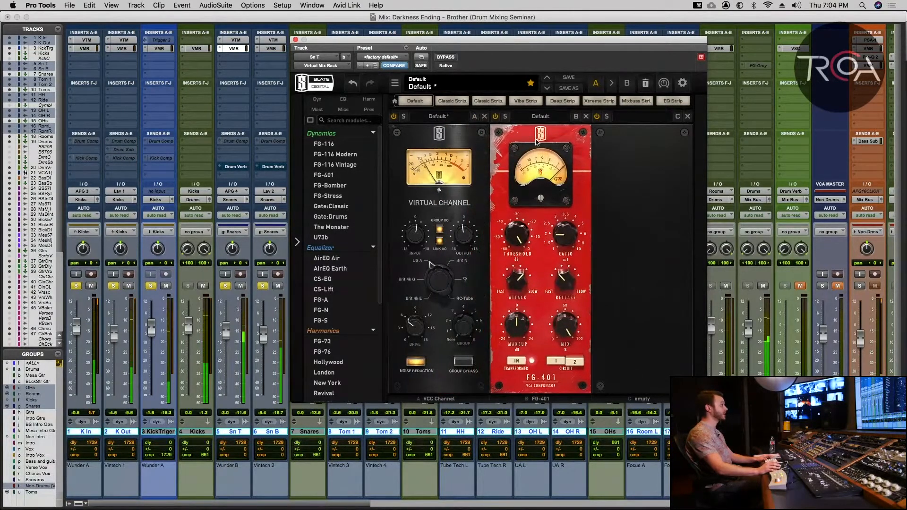
pyautogui.click(537, 121)
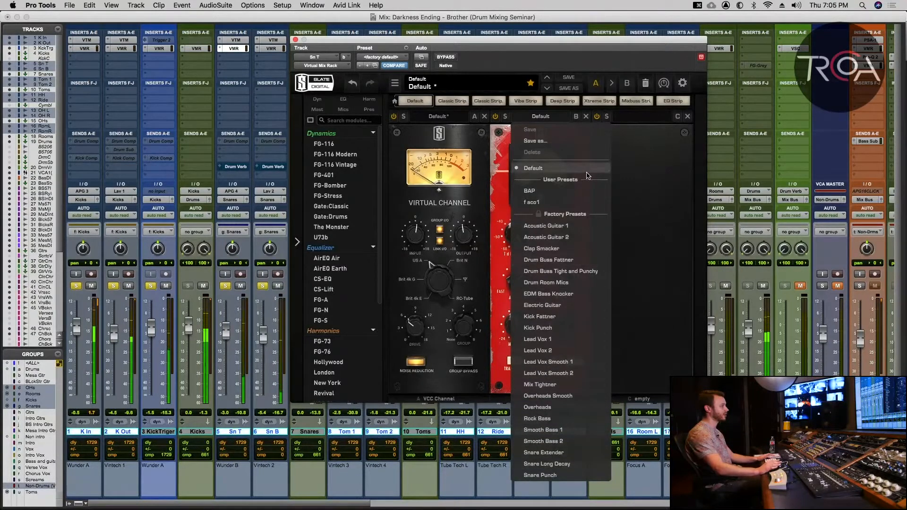
pyautogui.click(548, 475)
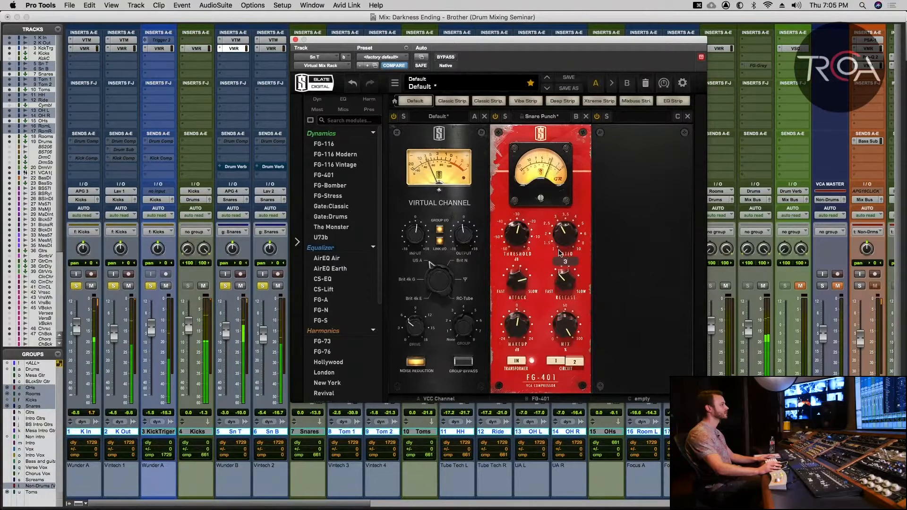
pyautogui.moveTo(569, 226); pyautogui.dragTo(570, 216)
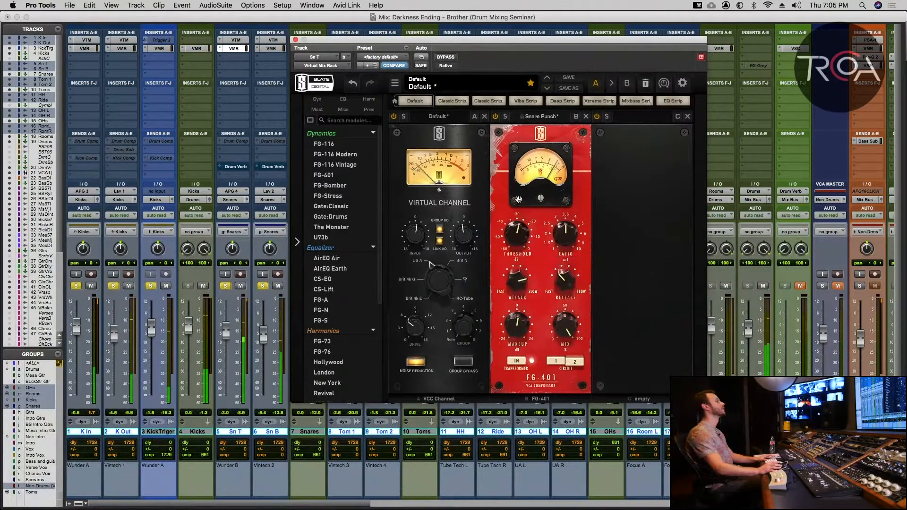
# Compare the Sn T sound with the Virtual Mix Rack bypassed and active.
pyautogui.click(446, 56)
pyautogui.click(446, 57)
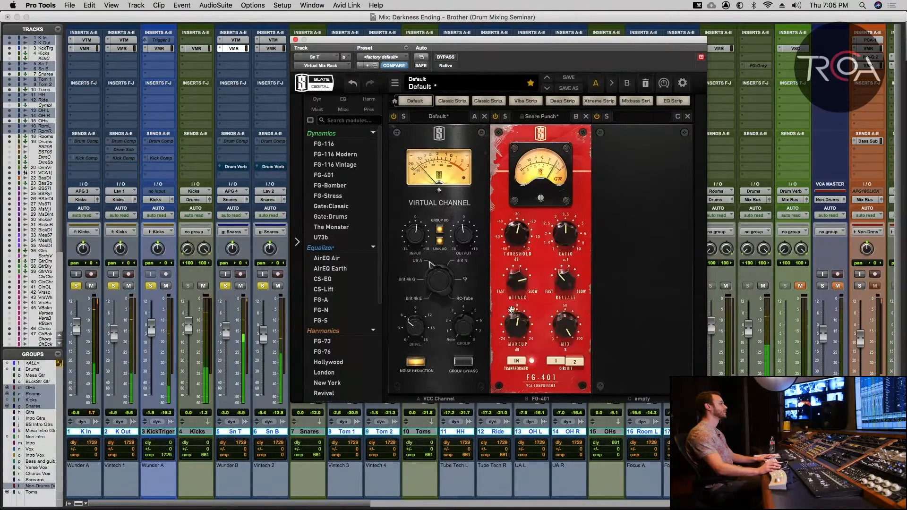
pyautogui.moveTo(511, 326)
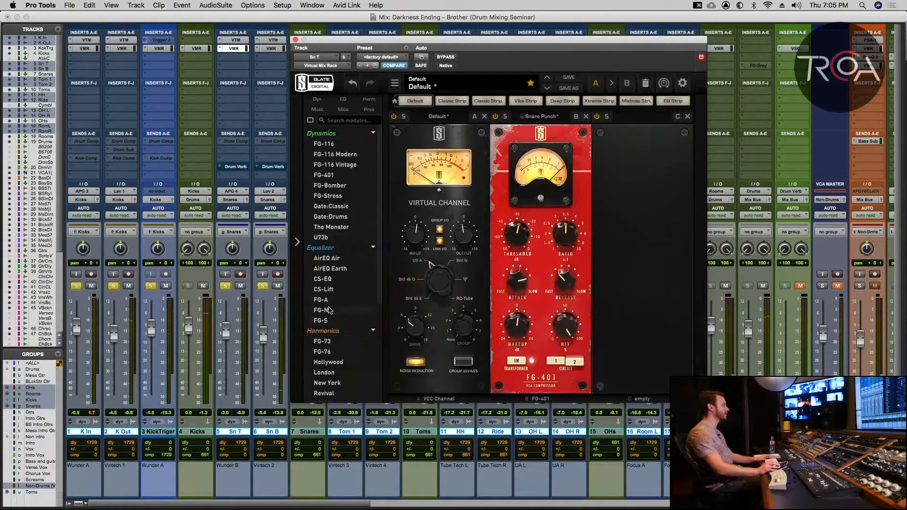
# Add an FG-A equalizer in the third slot of the Sn T rack and boost its LF band 4 dB at 200 Hz.
pyautogui.moveTo(393, 288); pyautogui.dragTo(637, 288)
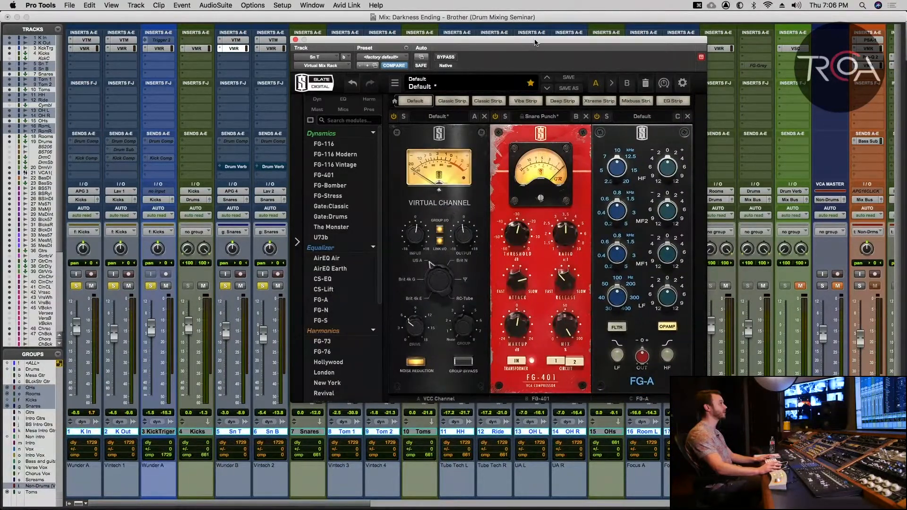
pyautogui.moveTo(534, 43); pyautogui.dragTo(537, 45)
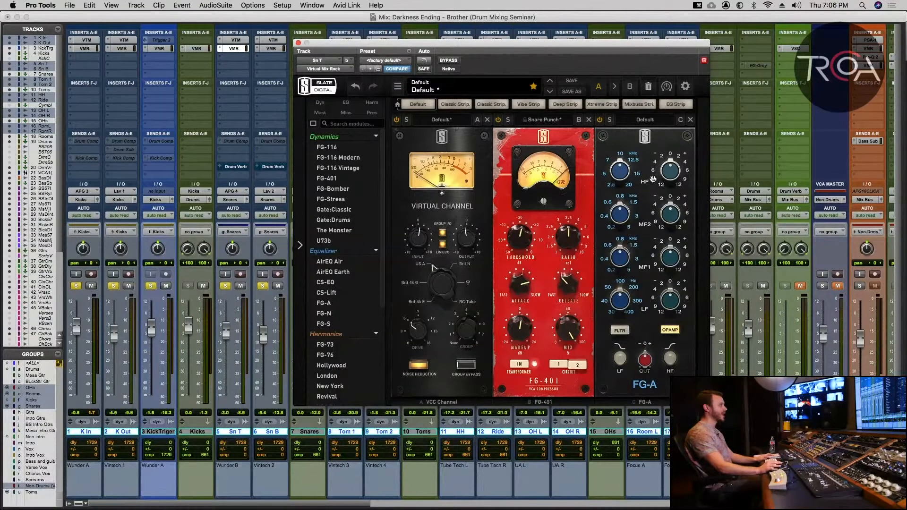
pyautogui.moveTo(664, 174); pyautogui.dragTo(666, 165)
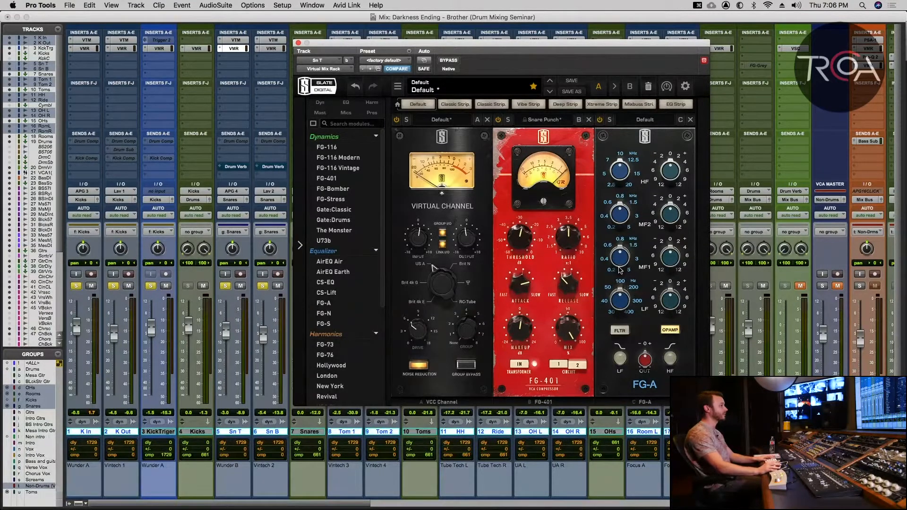
pyautogui.moveTo(622, 284); pyautogui.dragTo(626, 284)
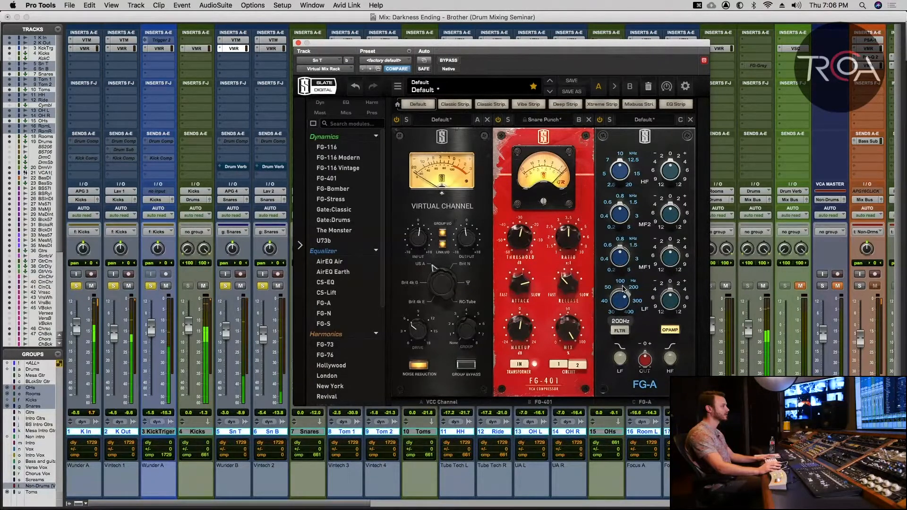
pyautogui.moveTo(660, 297); pyautogui.dragTo(675, 282)
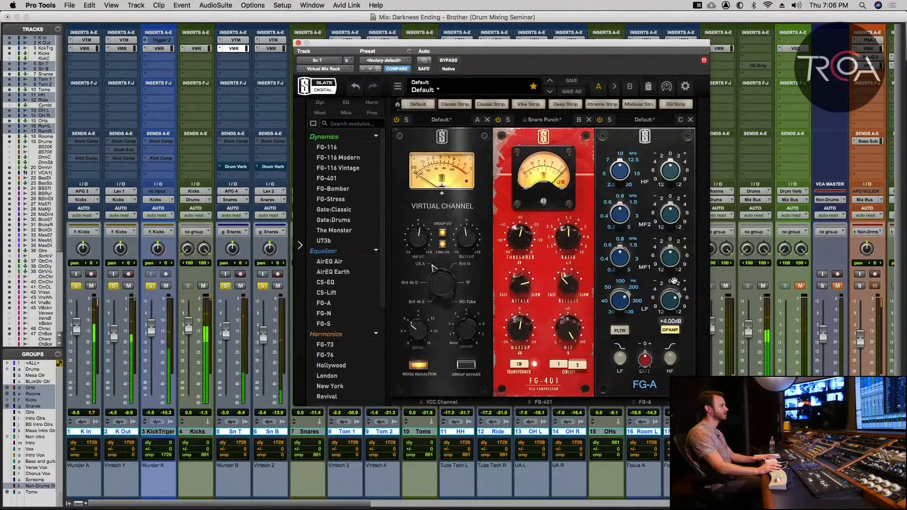
# Clear all solos and solo only the Sn T track.
pyautogui.click(227, 290)
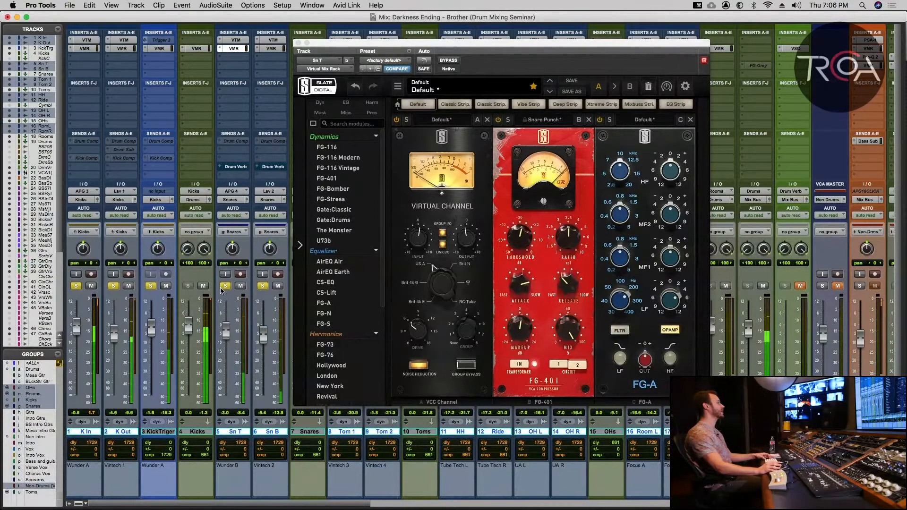
pyautogui.keyDown('alt'); pyautogui.click(223, 288); pyautogui.keyUp('alt')
pyautogui.click(225, 287)
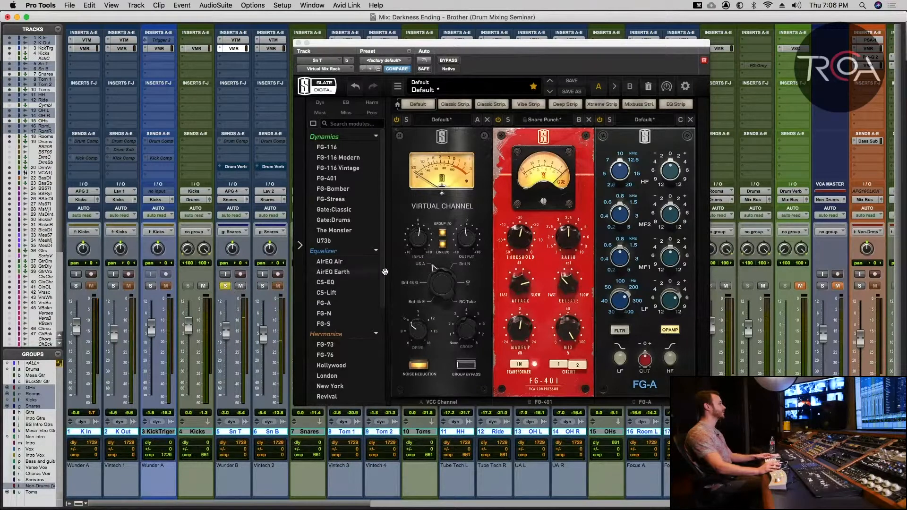
# Fine-tune the FG-A's LF gain on Sn T by lowering it and bringing the boost back up.
pyautogui.click(665, 299)
pyautogui.moveTo(663, 309); pyautogui.dragTo(664, 320)
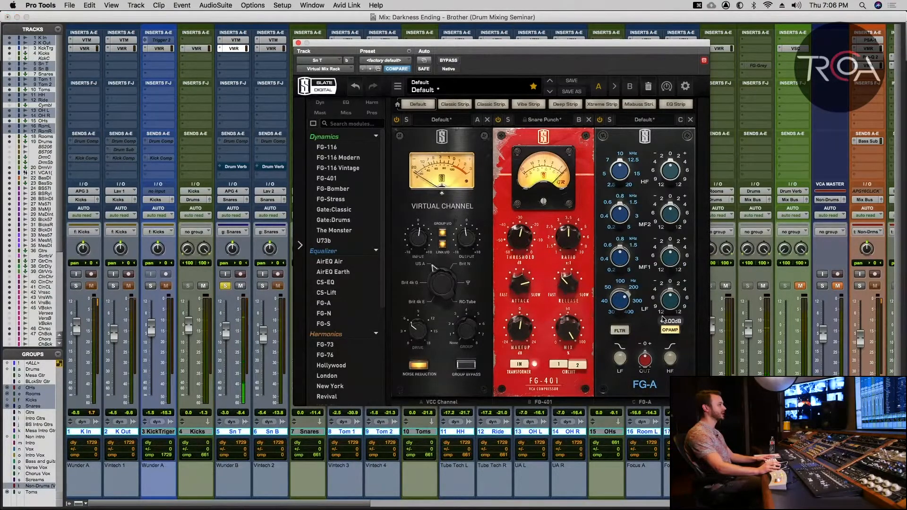
pyautogui.moveTo(667, 309); pyautogui.dragTo(671, 303)
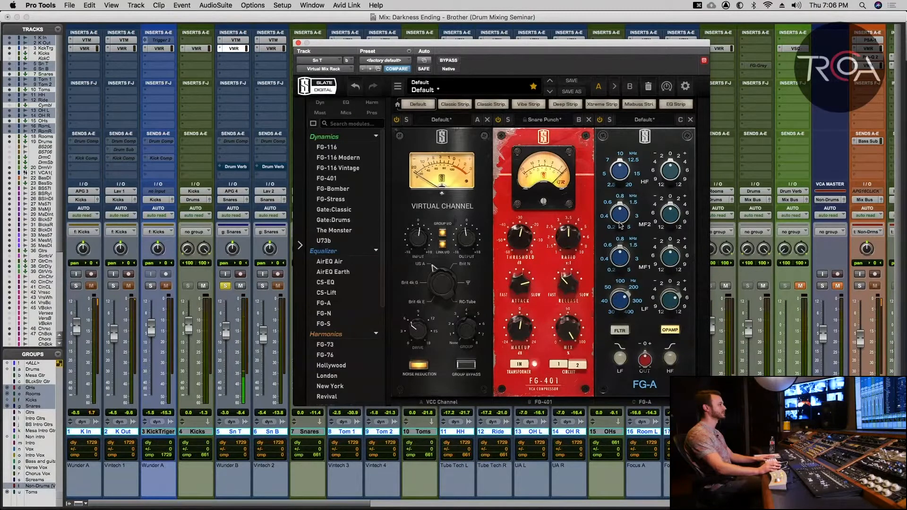
# Raise the FG-A's MF2 frequency on Sn T and boost that band by 6 dB.
pyautogui.moveTo(621, 213)
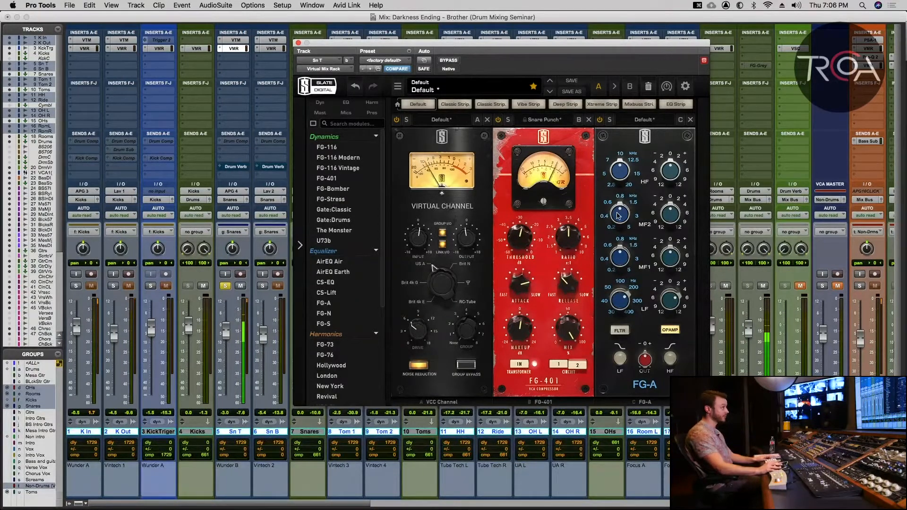
pyautogui.moveTo(621, 211); pyautogui.dragTo(676, 190)
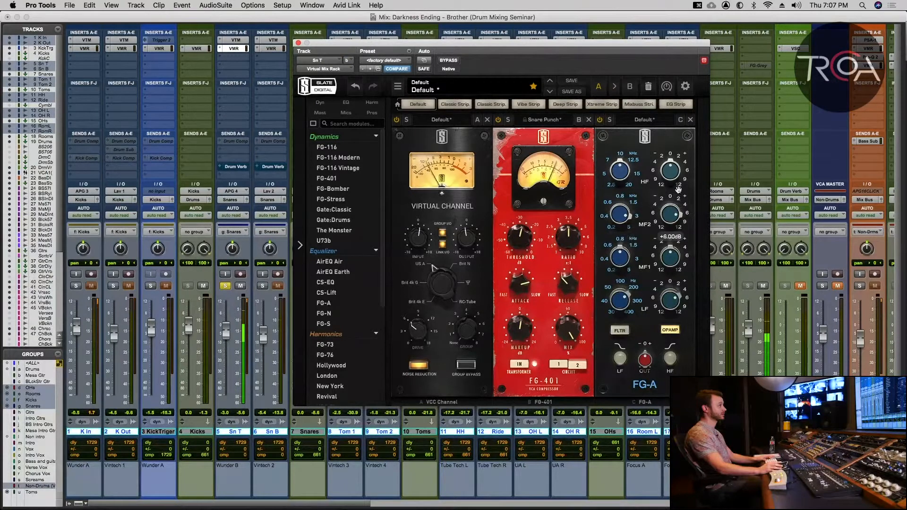
# Sweep the FG-A's MF2 frequency on Sn T to about 3.76 kHz and reduce that band's boost to 2 dB.
pyautogui.moveTo(623, 219); pyautogui.dragTo(624, 216)
pyautogui.moveTo(620, 155); pyautogui.dragTo(619, 125)
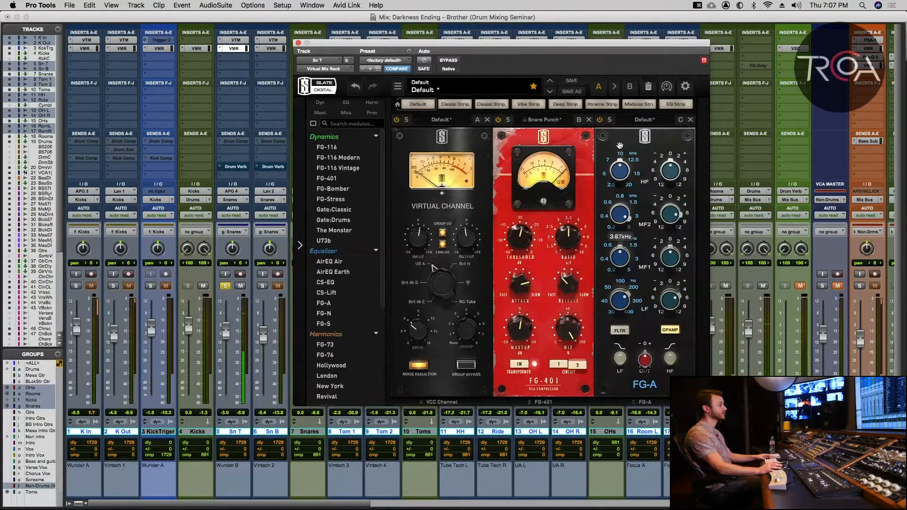
pyautogui.moveTo(620, 128); pyautogui.dragTo(609, 254)
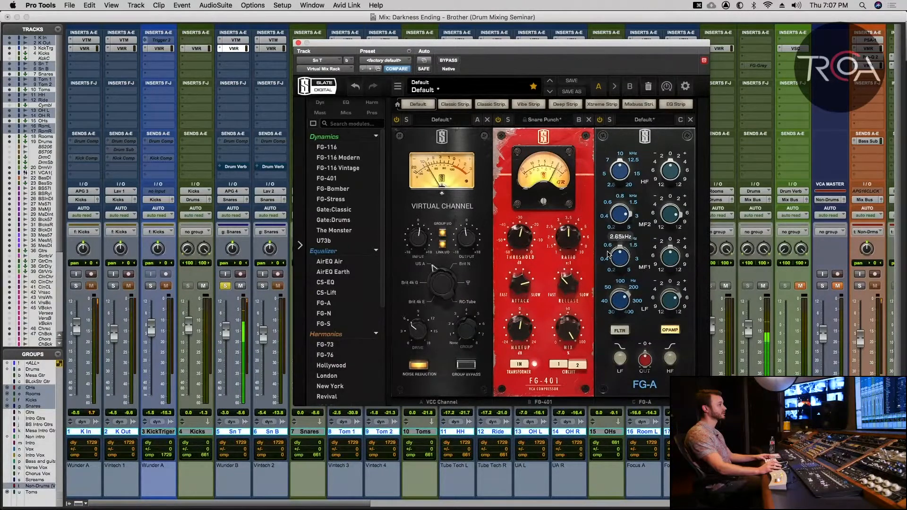
pyautogui.moveTo(636, 165); pyautogui.dragTo(635, 151)
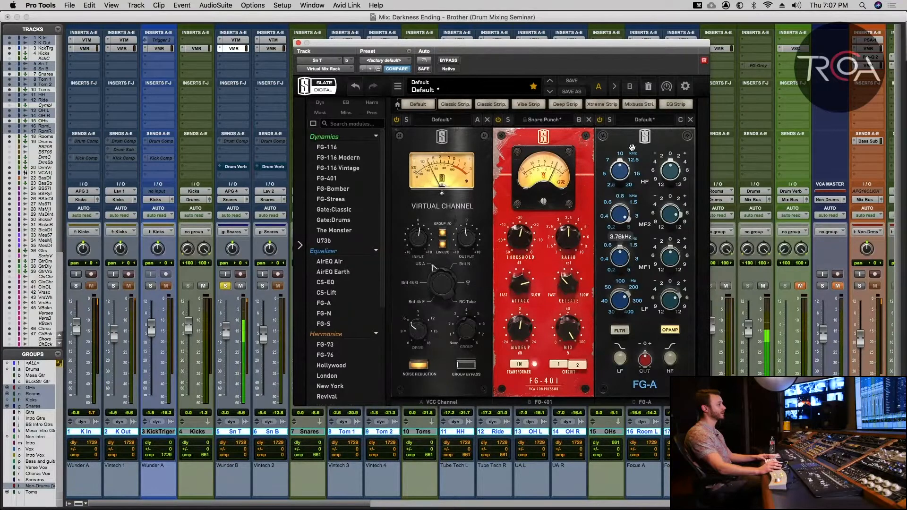
pyautogui.moveTo(663, 250)
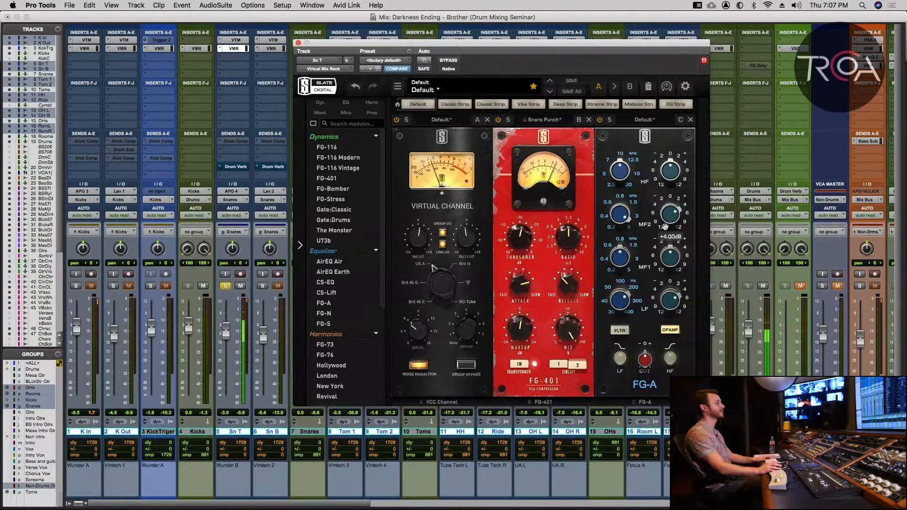
pyautogui.moveTo(666, 238)
pyautogui.mouseDown()
pyautogui.moveTo(666, 221)
pyautogui.moveTo(666, 233)
pyautogui.mouseUp()
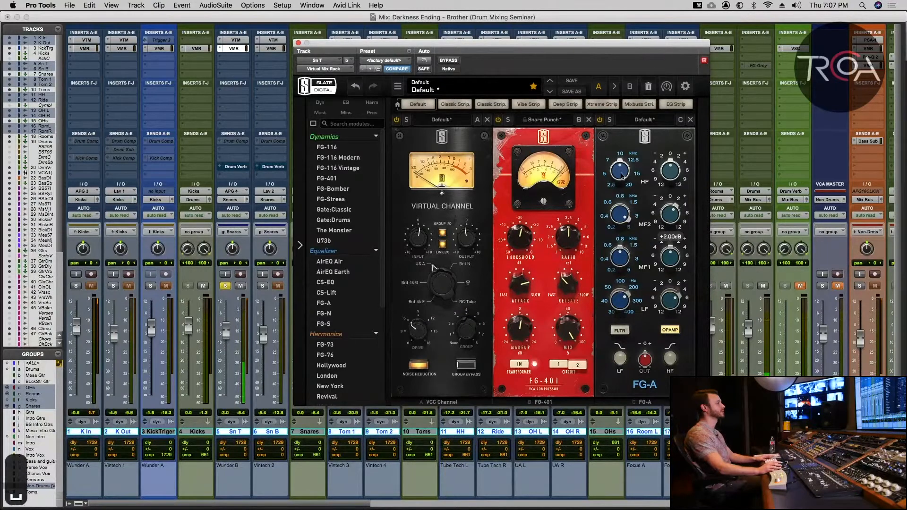
# Set the FG-A's HF frequency on Sn T to about 8 kHz and raise the HF gain slightly.
pyautogui.moveTo(612, 187)
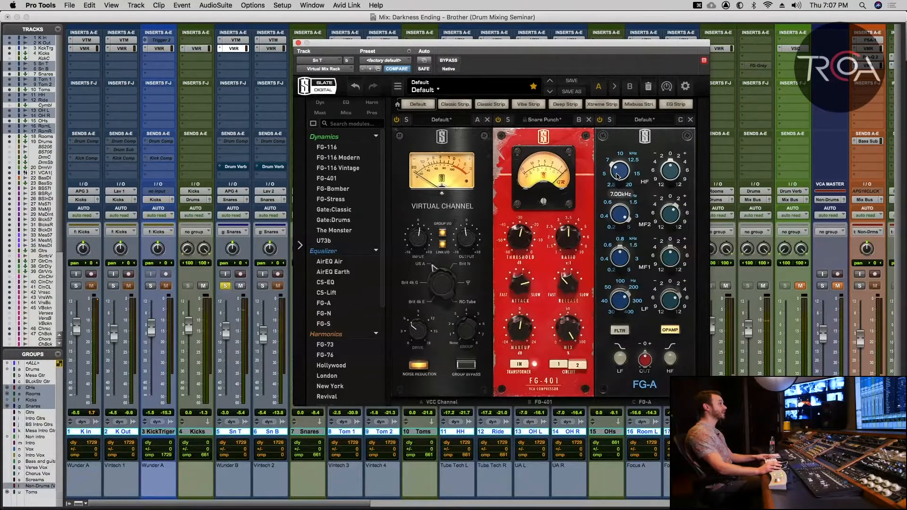
pyautogui.moveTo(617, 176); pyautogui.dragTo(618, 168)
pyautogui.moveTo(617, 127); pyautogui.dragTo(617, 87)
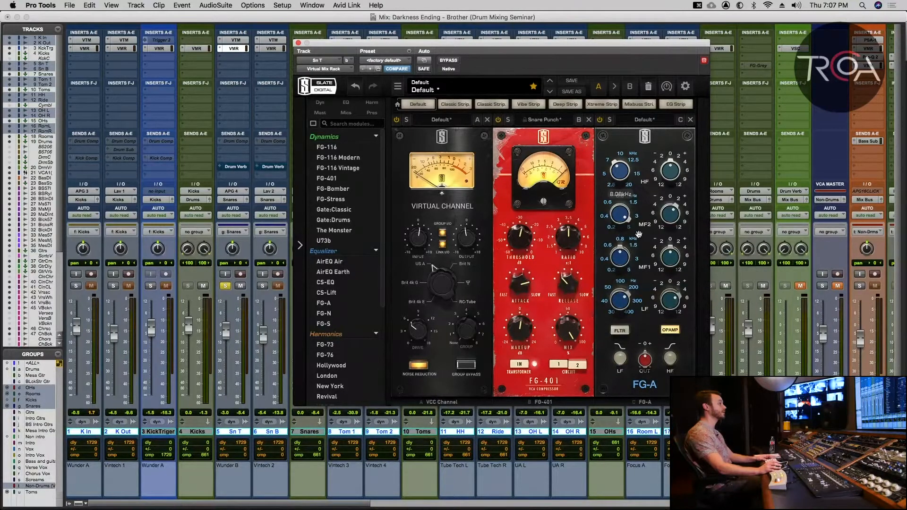
pyautogui.press('space')
pyautogui.moveTo(669, 173); pyautogui.dragTo(678, 157)
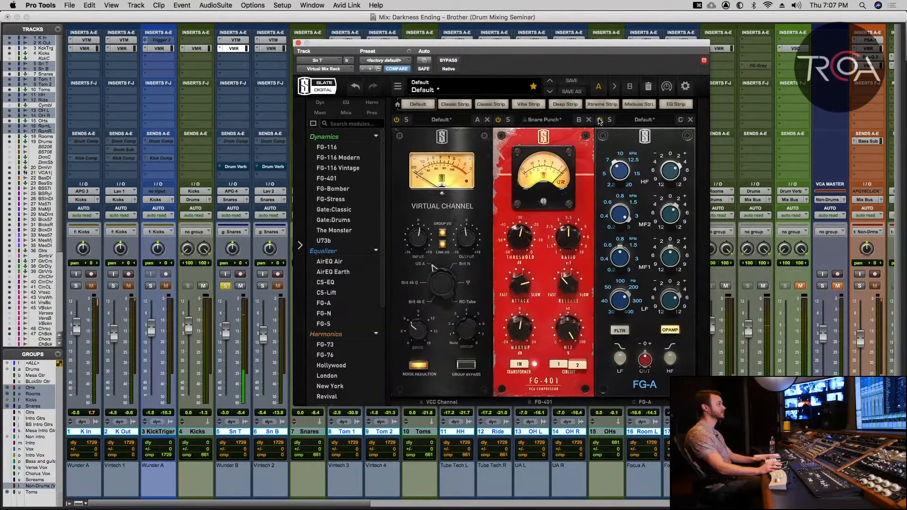
# Sweep the FG-A's MF1 frequency on Sn T through the low mids around 372 Hz while adjusting that band's gain.
pyautogui.moveTo(624, 256); pyautogui.dragTo(612, 291)
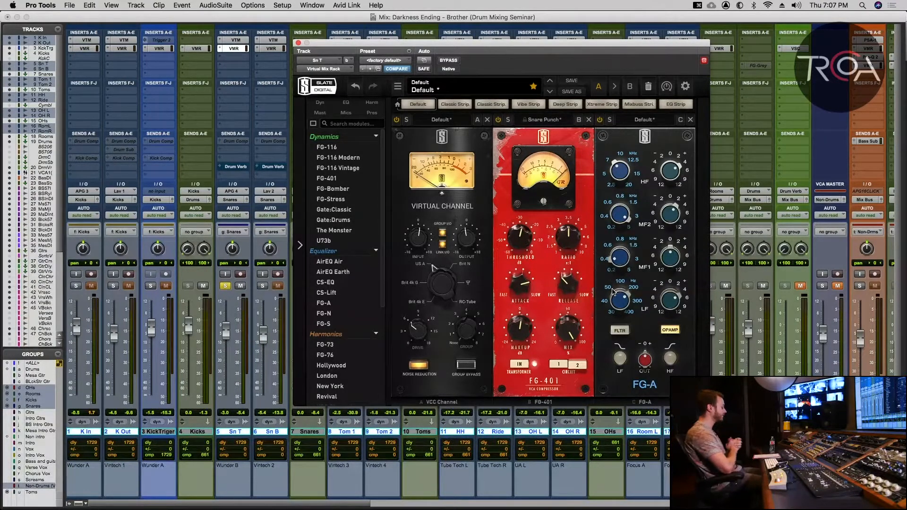
pyautogui.moveTo(619, 265)
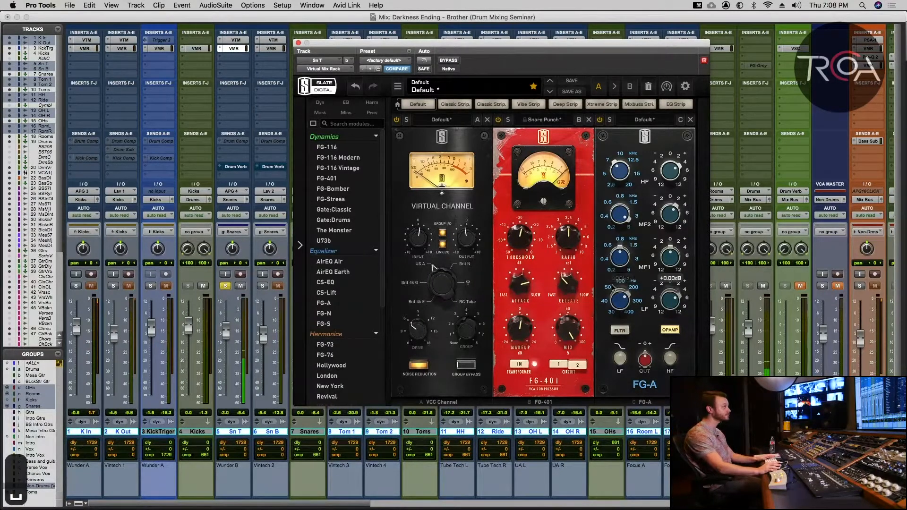
pyautogui.moveTo(674, 259); pyautogui.dragTo(681, 230)
pyautogui.moveTo(609, 282)
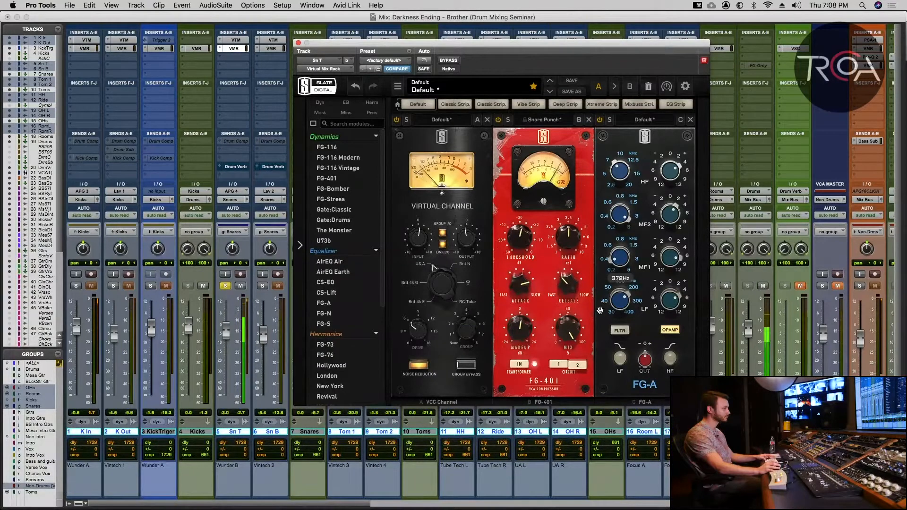
pyautogui.moveTo(653, 299)
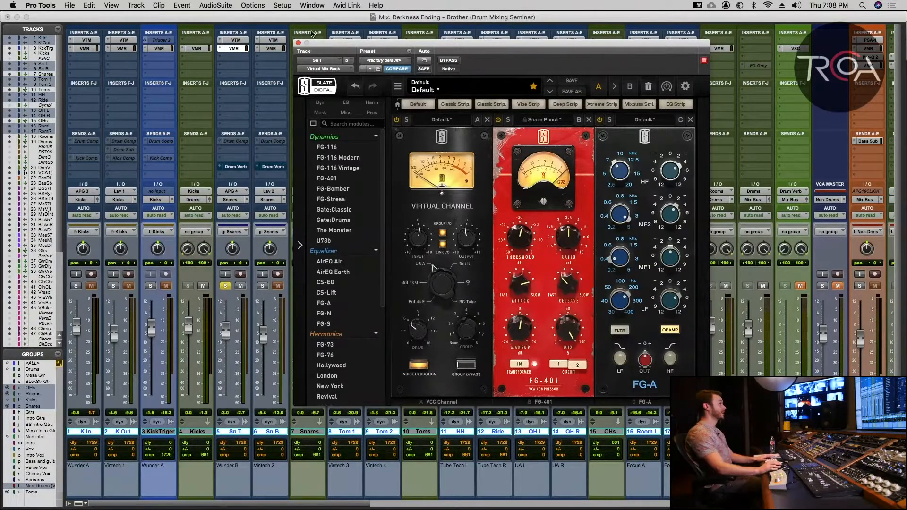
# Open the Sn B track's Virtual Mix Rack with only Sn B soloed and raise its Virtual Channel input.
pyautogui.click(298, 43)
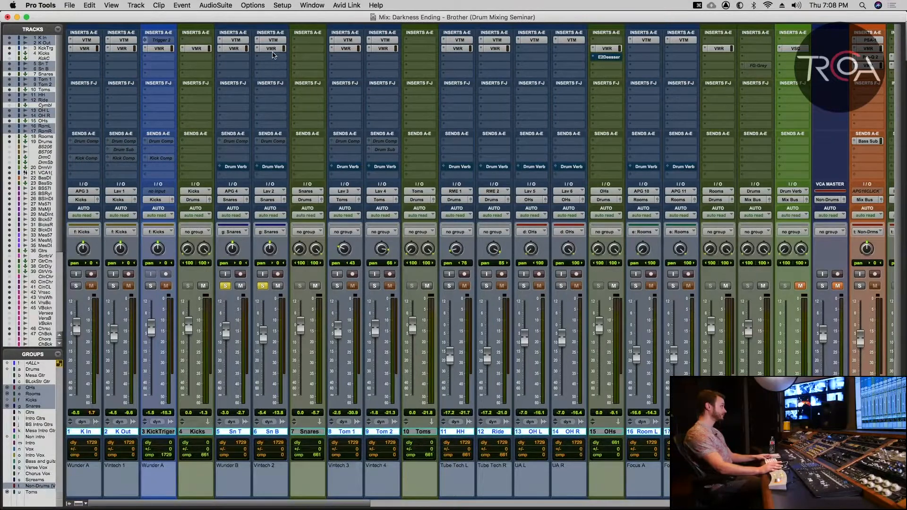
pyautogui.click(271, 48)
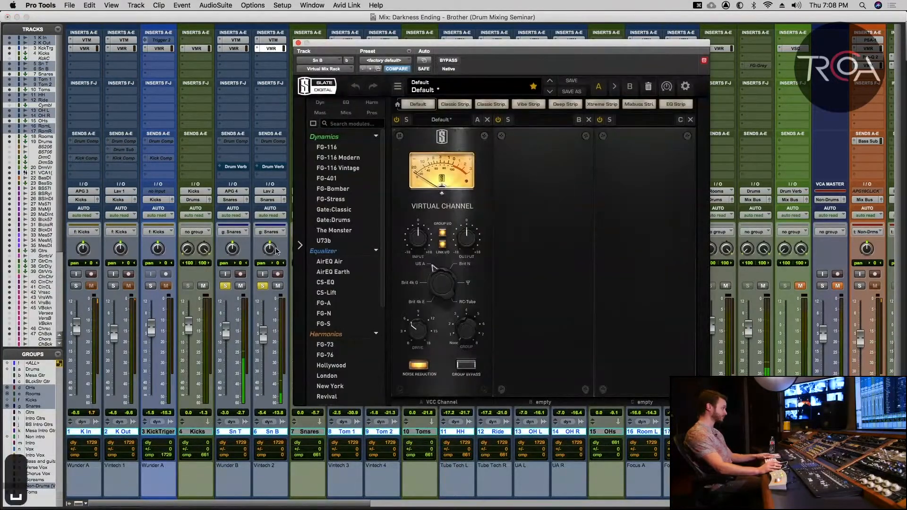
pyautogui.click(228, 289)
pyautogui.click(226, 287)
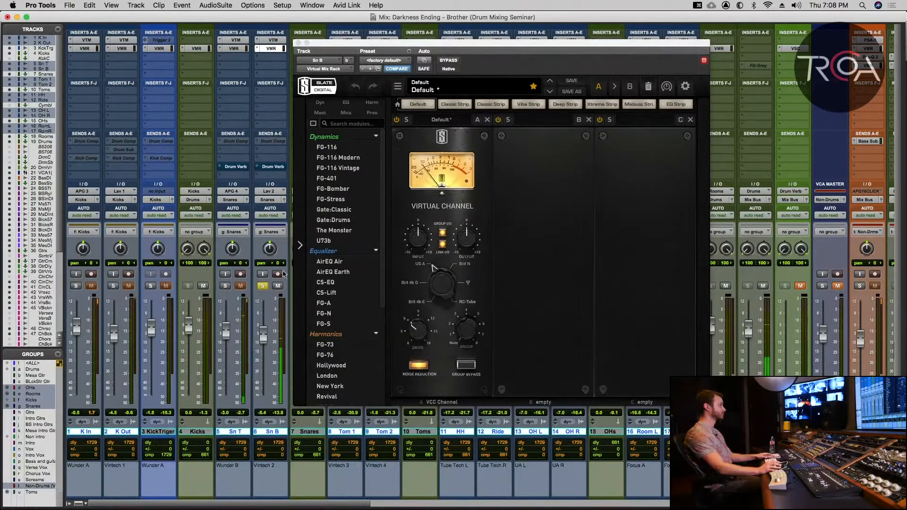
pyautogui.moveTo(421, 243); pyautogui.dragTo(424, 242)
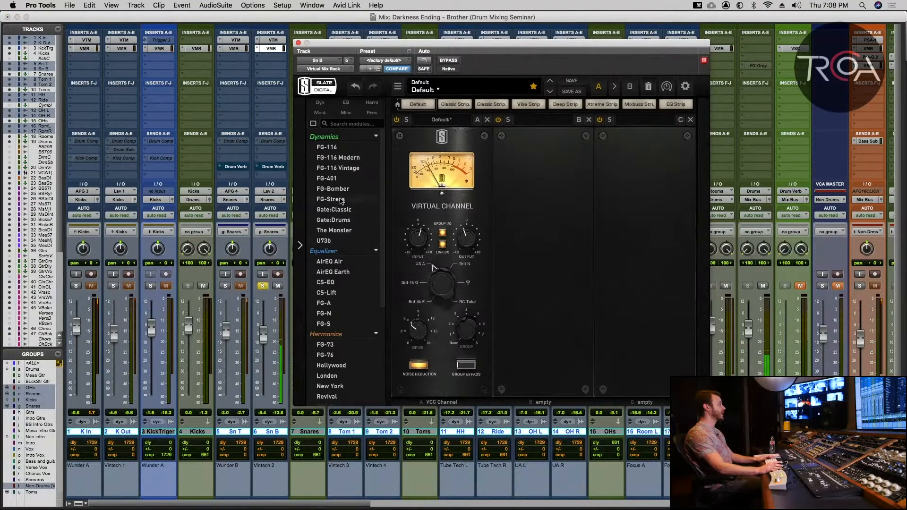
# Add an FG-Stress compressor in the second slot of the Sn B rack and load its Snare - Punchy 1 preset.
pyautogui.moveTo(451, 202); pyautogui.dragTo(532, 206)
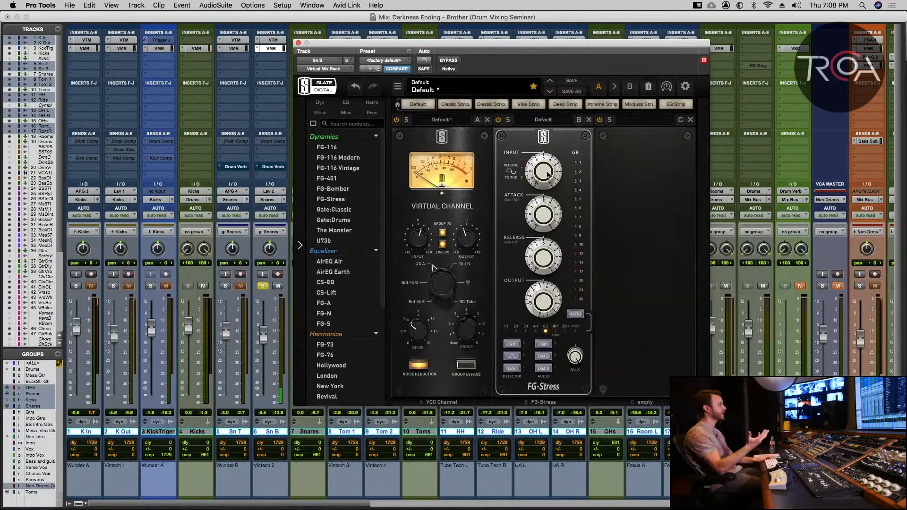
pyautogui.click(541, 120)
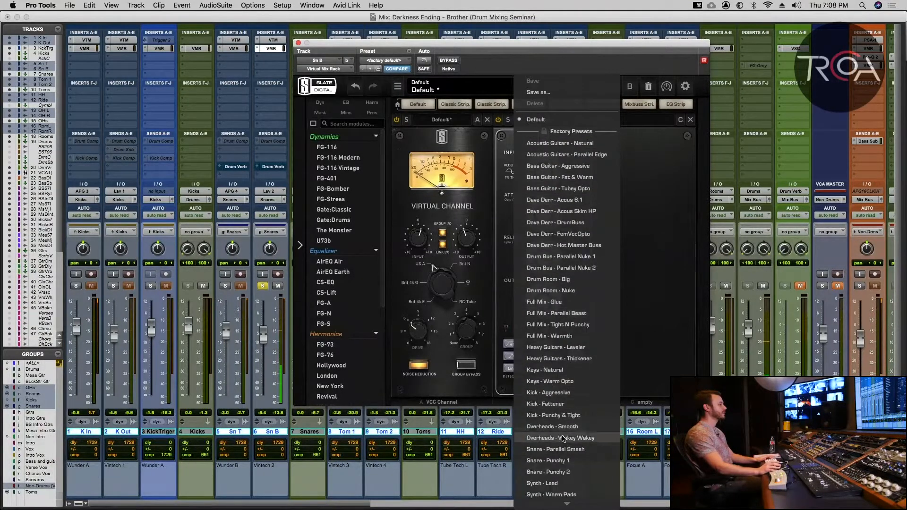
pyautogui.click(568, 461)
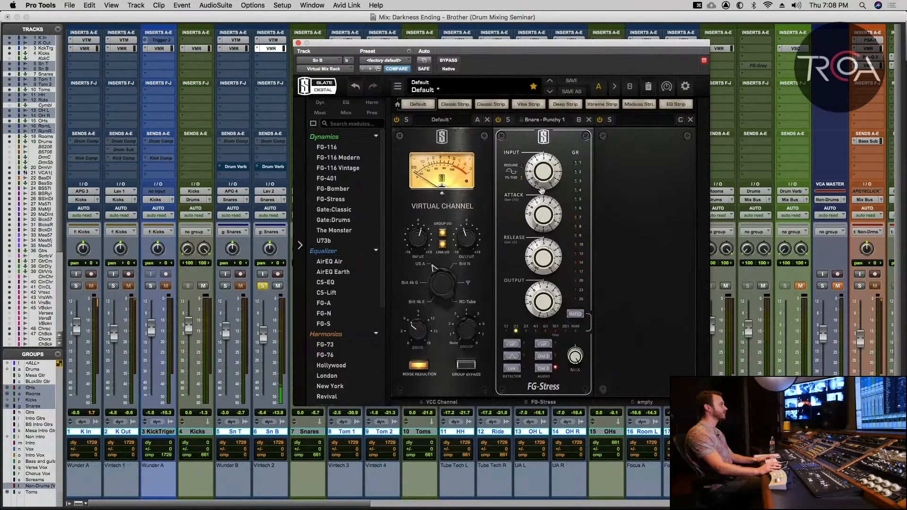
# Adjust the FG-Stress input on Sn B, with the ratio at 3:1 and the output at 6.20.
pyautogui.moveTo(542, 177); pyautogui.dragTo(546, 158)
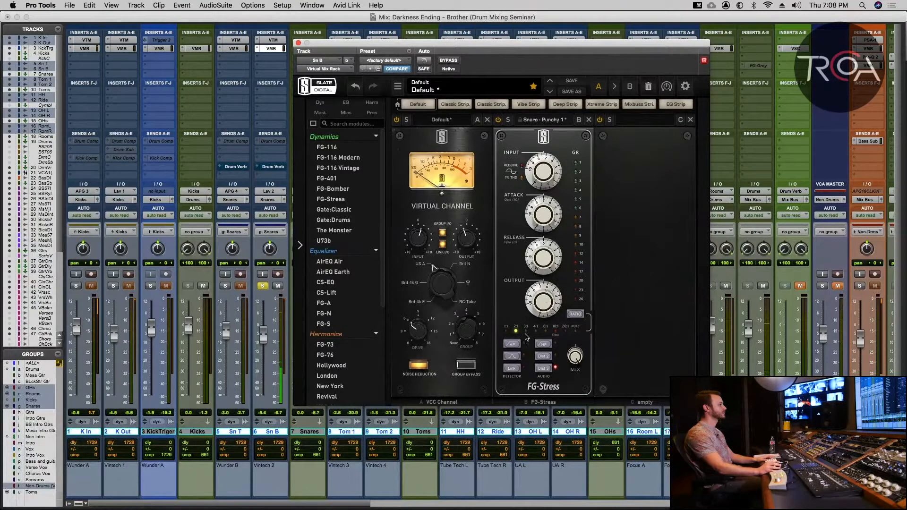
pyautogui.moveTo(538, 308); pyautogui.dragTo(538, 312)
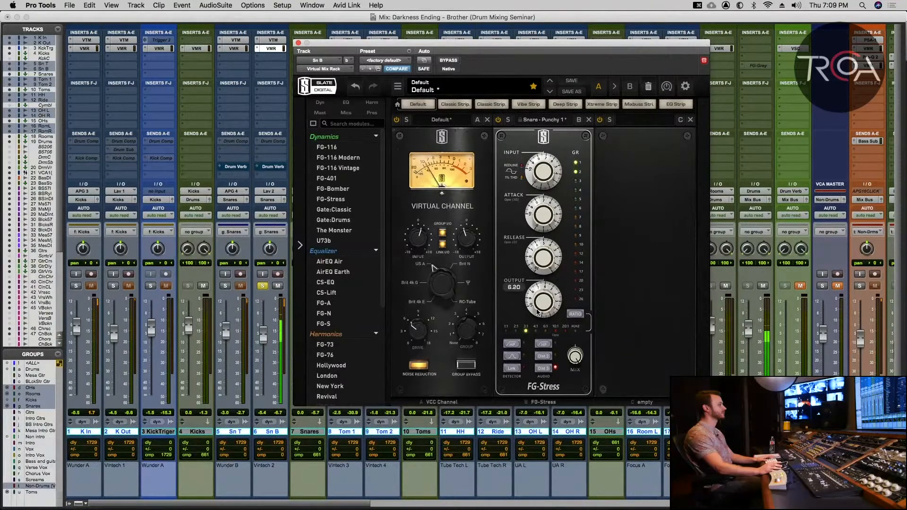
pyautogui.press('space')
# Set the FG-Stress attack on Sn B to about 6.90.
pyautogui.moveTo(542, 206)
pyautogui.mouseDown()
pyautogui.moveTo(556, 185)
pyautogui.moveTo(546, 208)
pyautogui.mouseUp()
pyautogui.moveTo(544, 215)
pyautogui.mouseDown()
pyautogui.moveTo(551, 187)
pyautogui.moveTo(542, 216)
pyautogui.mouseUp()
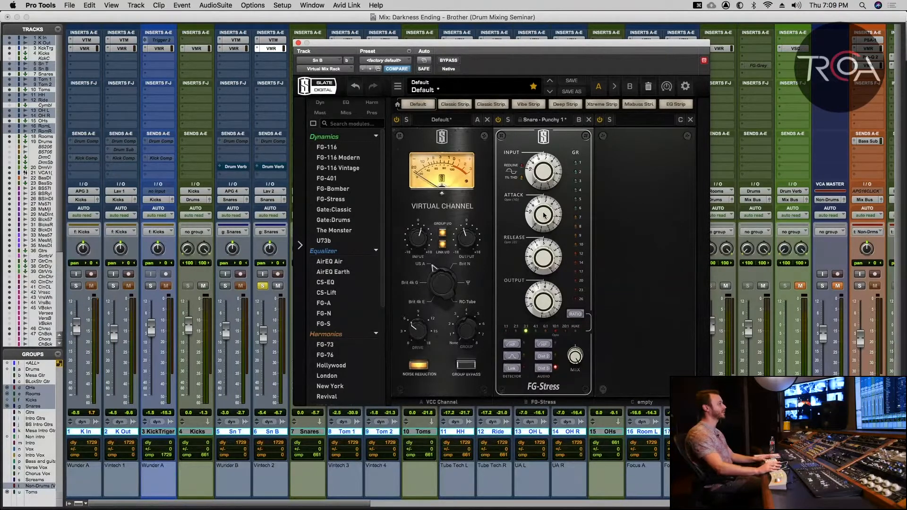
pyautogui.press('space')
pyautogui.moveTo(543, 215); pyautogui.dragTo(542, 217)
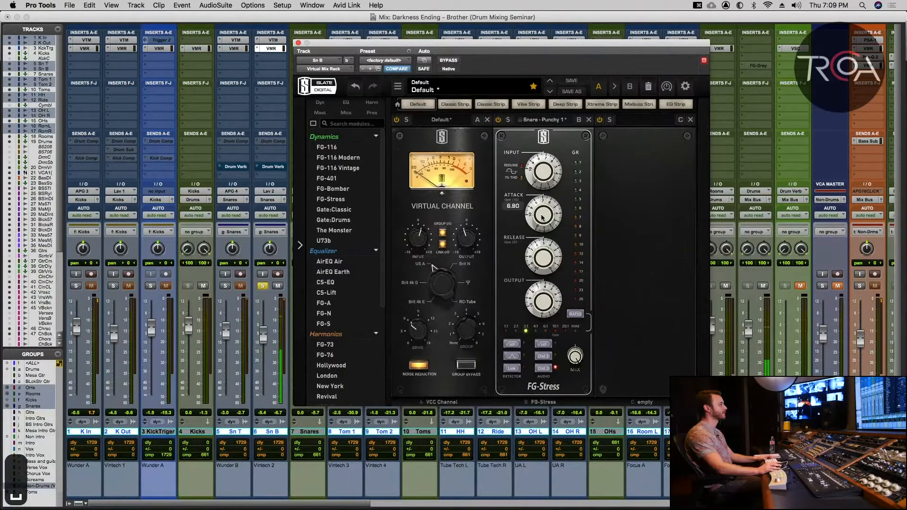
# Set the FG-Stress input on Sn B to about 6.70 and its output to about 5.00, and fine-tune both levels.
pyautogui.moveTo(543, 181); pyautogui.dragTo(540, 184)
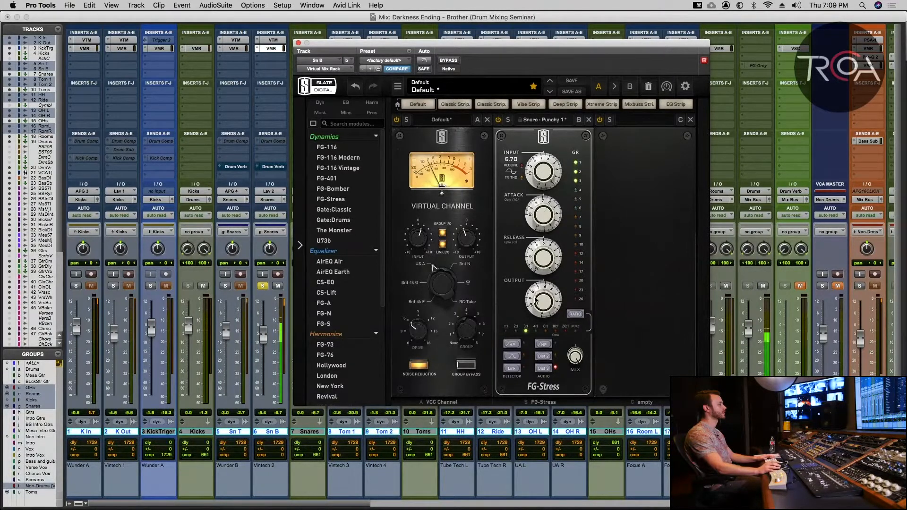
pyautogui.moveTo(534, 297); pyautogui.dragTo(536, 301)
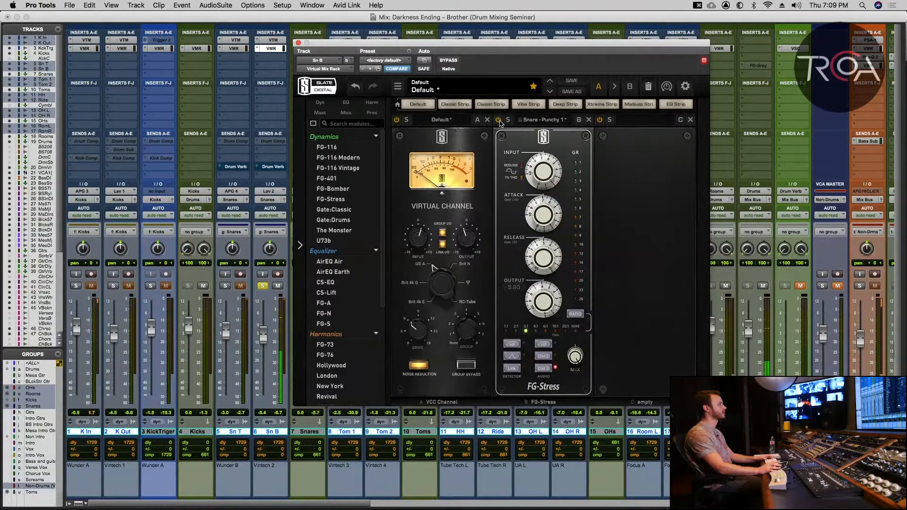
pyautogui.moveTo(536, 300); pyautogui.dragTo(537, 302)
pyautogui.moveTo(547, 178); pyautogui.dragTo(539, 173)
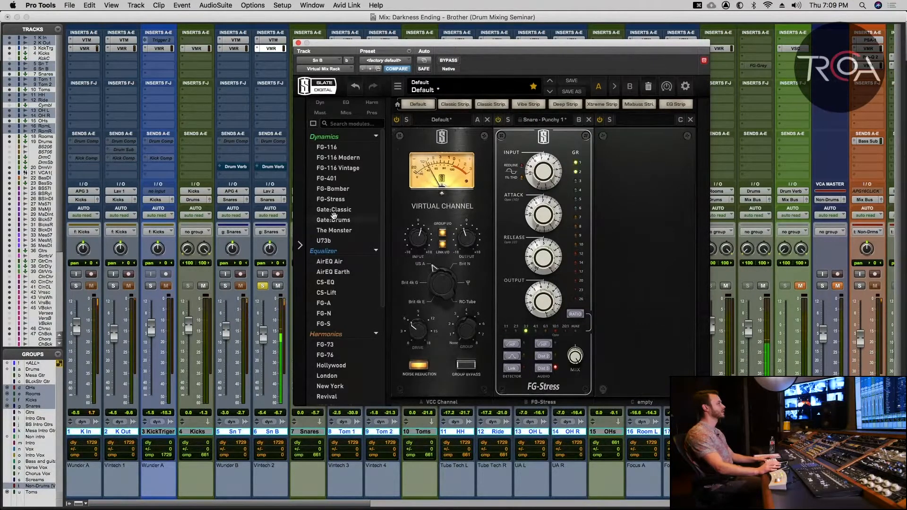
# Add an FG-S equalizer in the third slot of the Sn B rack.
pyautogui.moveTo(334, 216)
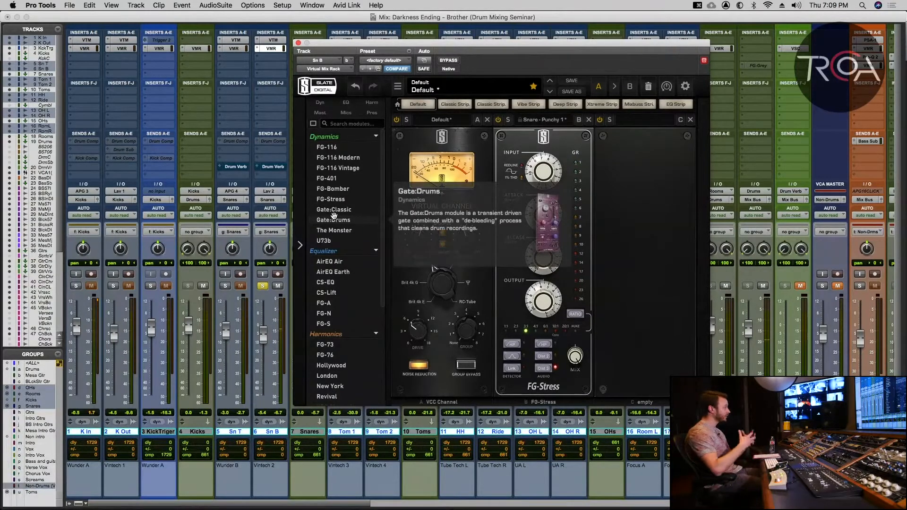
pyautogui.moveTo(334, 215); pyautogui.dragTo(577, 185)
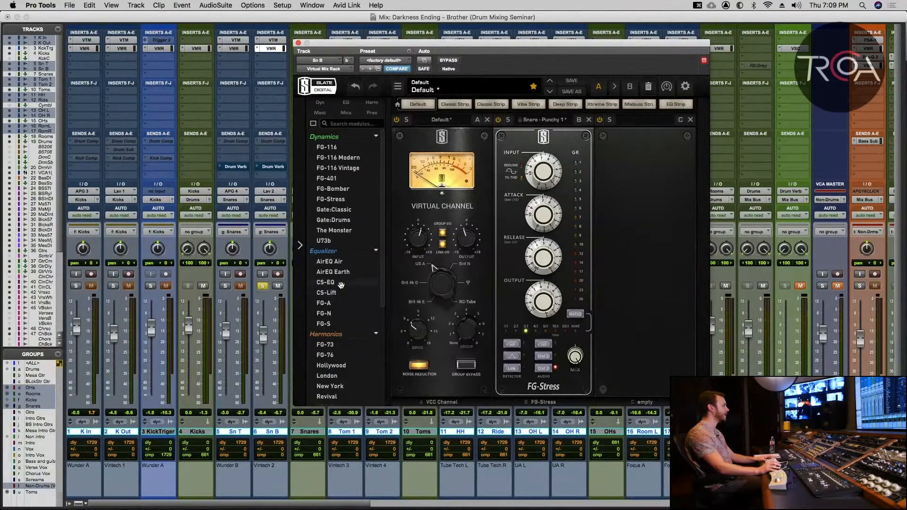
pyautogui.click(331, 324)
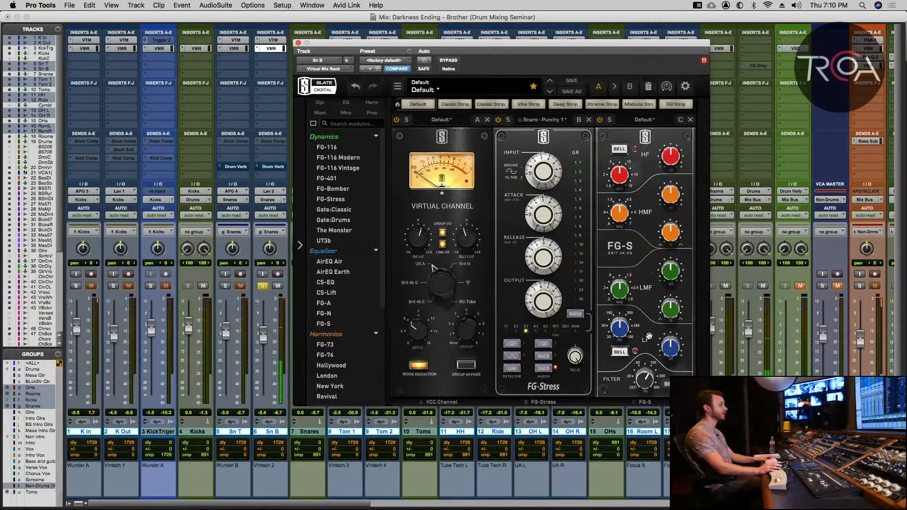
pyautogui.press('space')
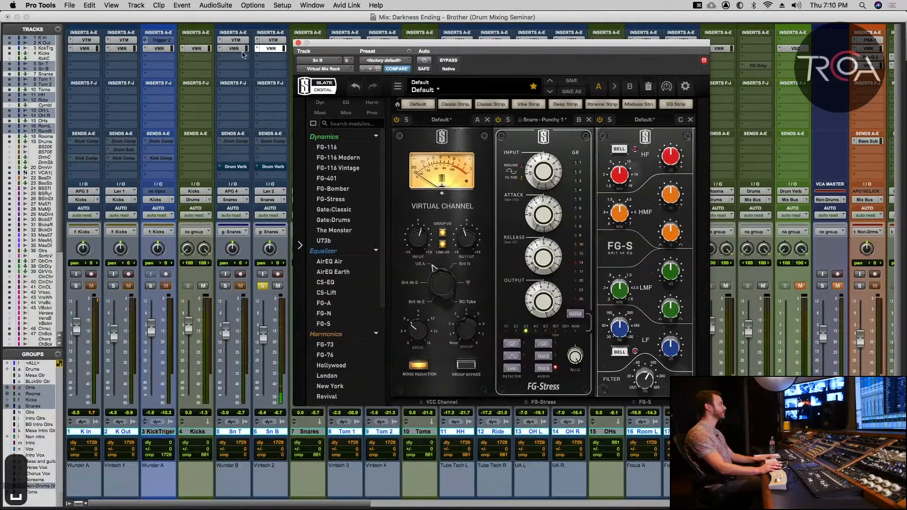
# Add a CS-EQ equalizer in the fourth slot of the Sn T rack and set its high-pass filter to about 77.7 Hz.
pyautogui.click(242, 50)
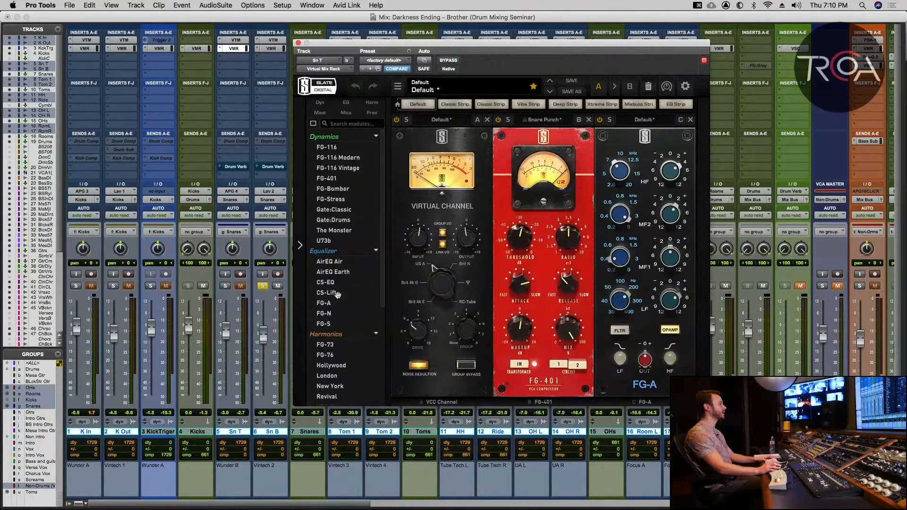
pyautogui.moveTo(537, 285); pyautogui.dragTo(661, 283)
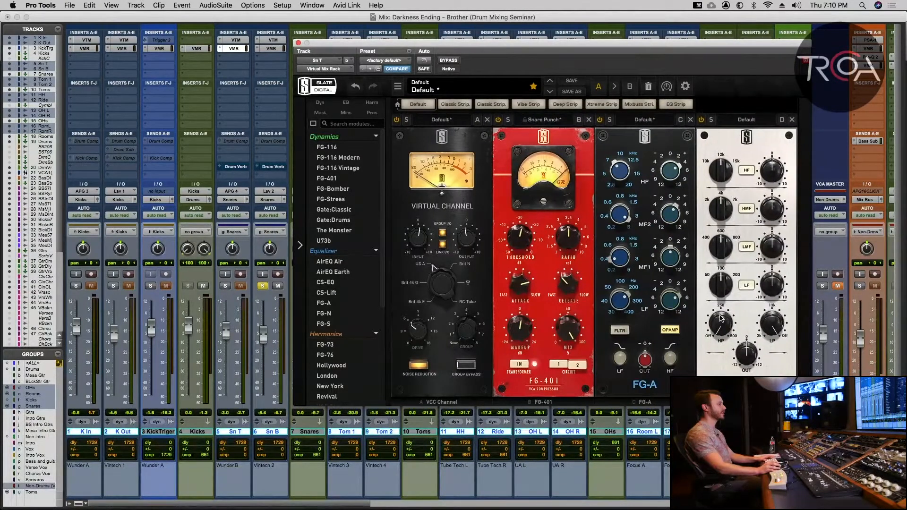
pyautogui.moveTo(722, 319); pyautogui.dragTo(721, 307)
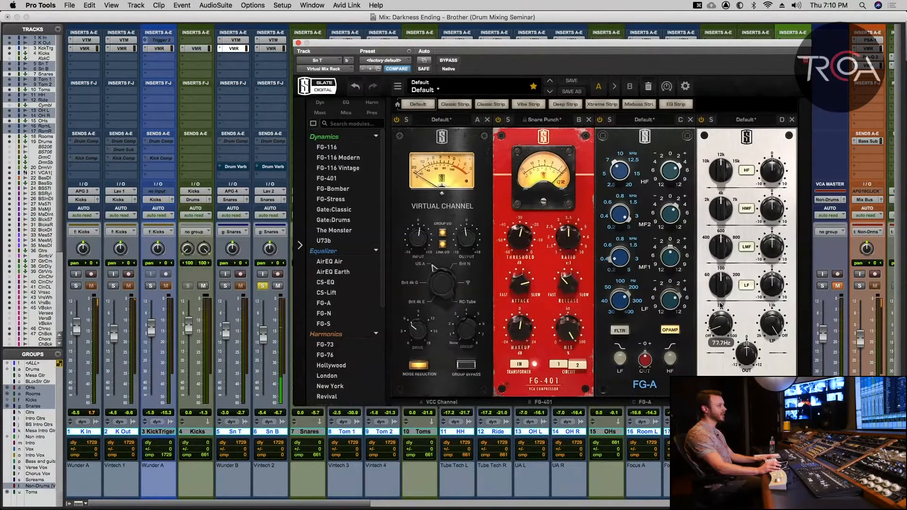
# Close the Sn T rack and briefly inspect the modules in the K In rack.
pyautogui.click(298, 43)
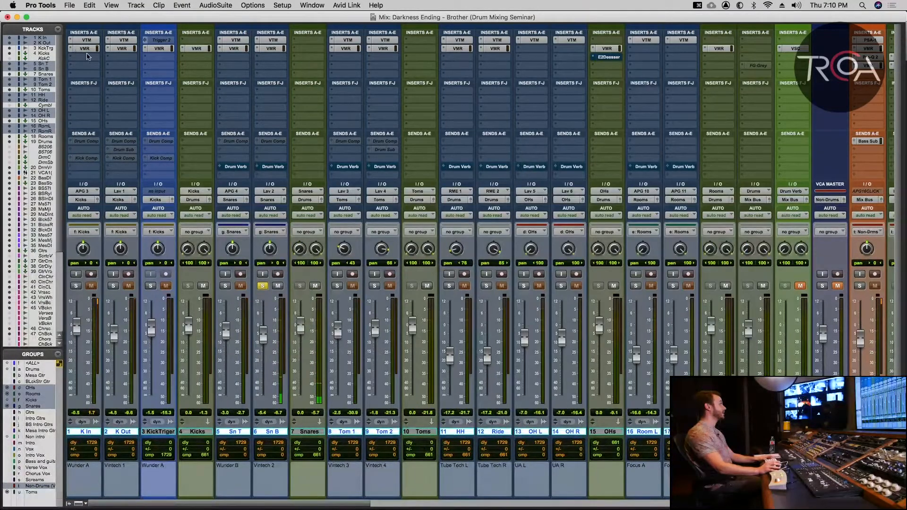
pyautogui.click(84, 48)
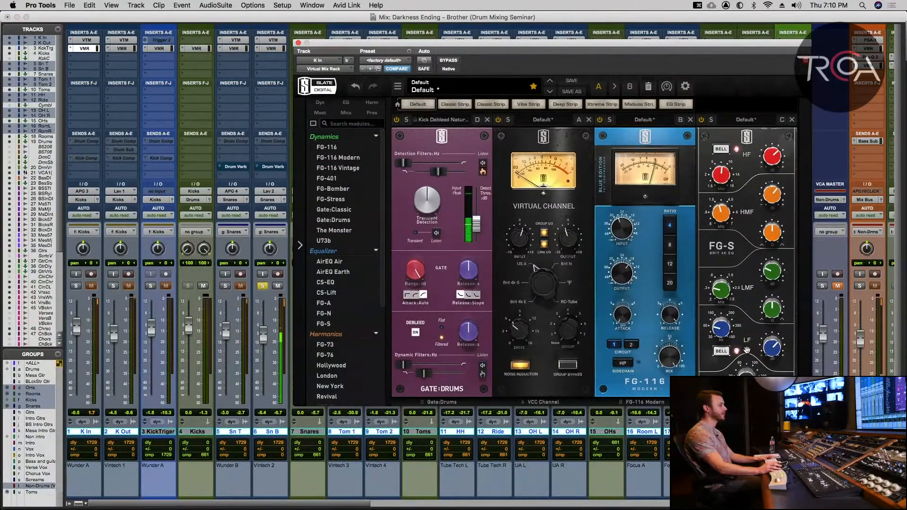
pyautogui.click(121, 48)
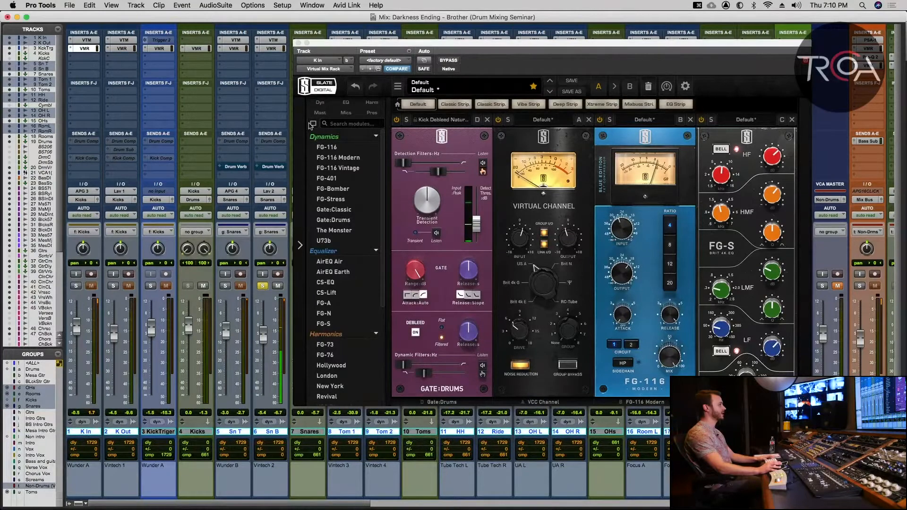
pyautogui.moveTo(643, 380)
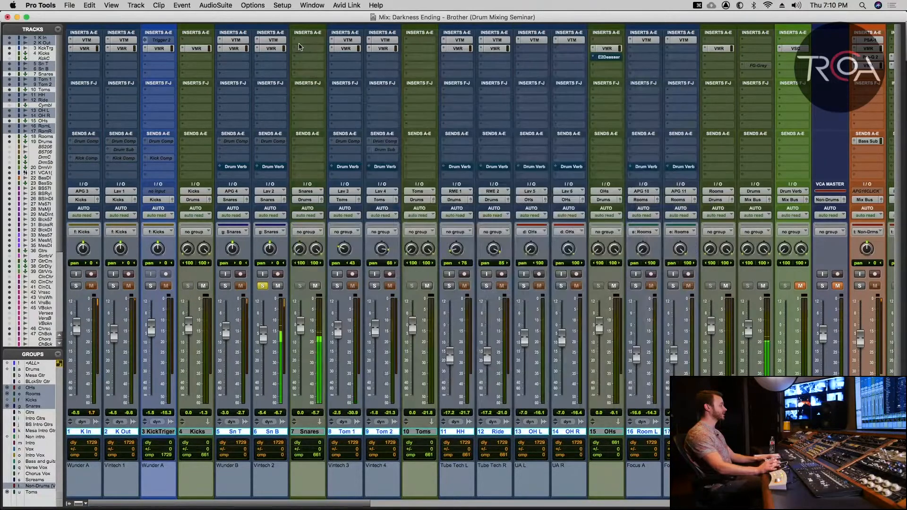
pyautogui.click(298, 43)
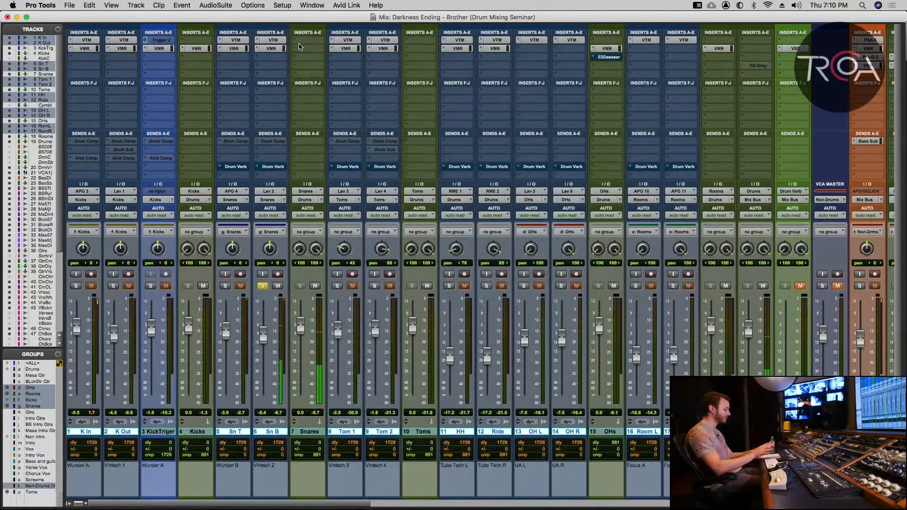
# Open the Virtual Mix Rack on Sn B and play the session with Sn T soloed alongside it.
pyautogui.click(271, 48)
pyautogui.press('space')
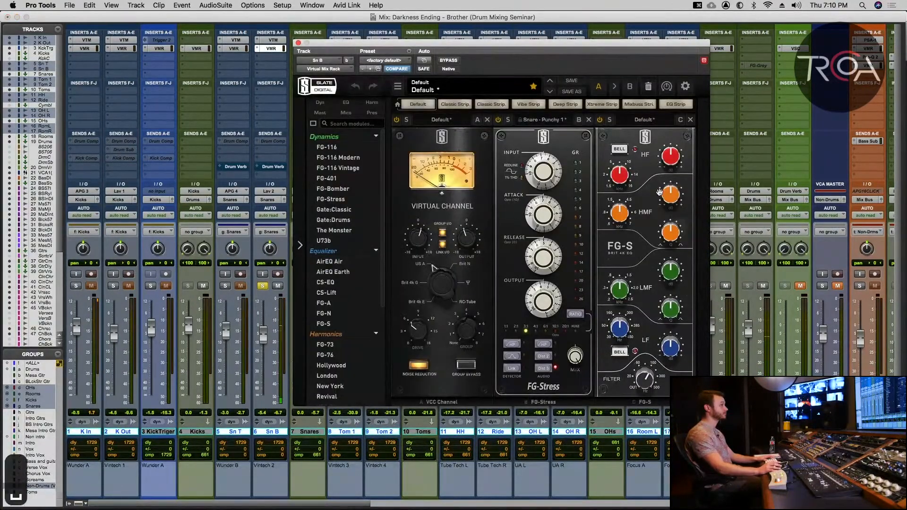
pyautogui.click(226, 287)
pyautogui.press('space')
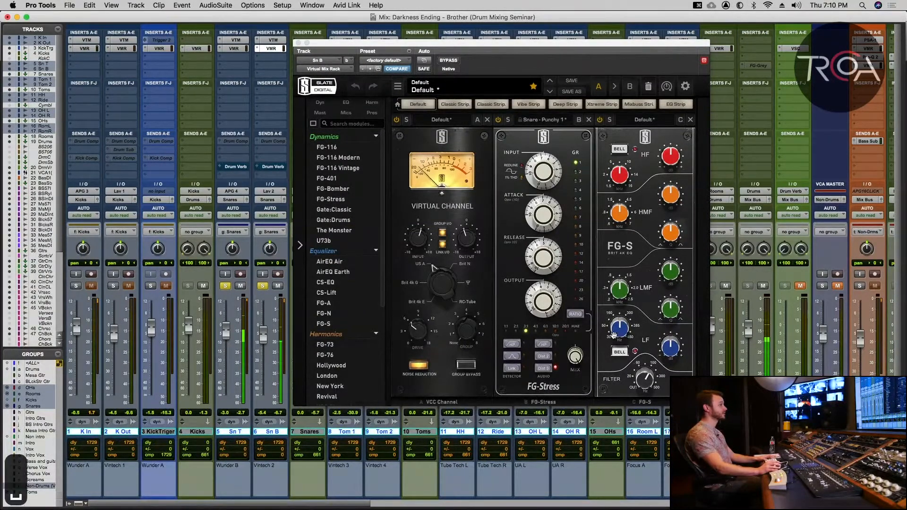
# Boost the FG-S low band on Sn B, switch it to bell shape and set its frequency to about 189 Hz.
pyautogui.click(615, 331)
pyautogui.moveTo(664, 350); pyautogui.dragTo(620, 330)
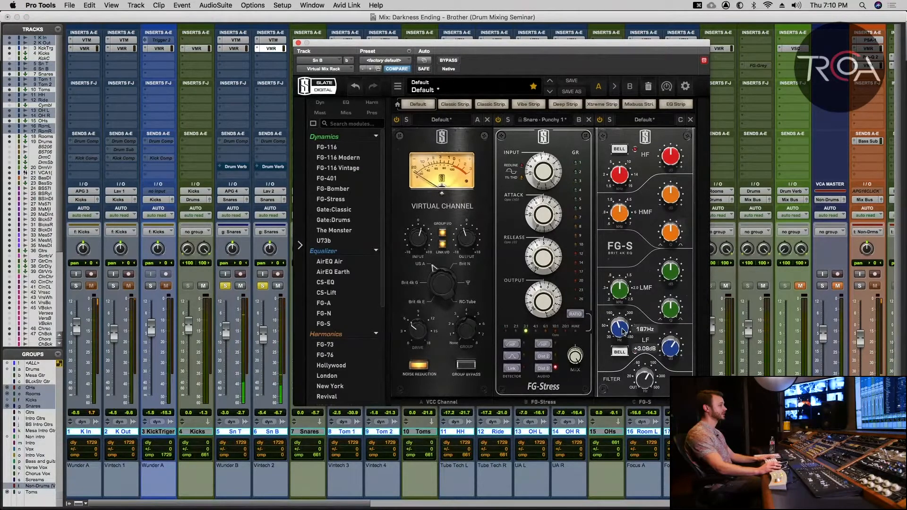
pyautogui.click(620, 352)
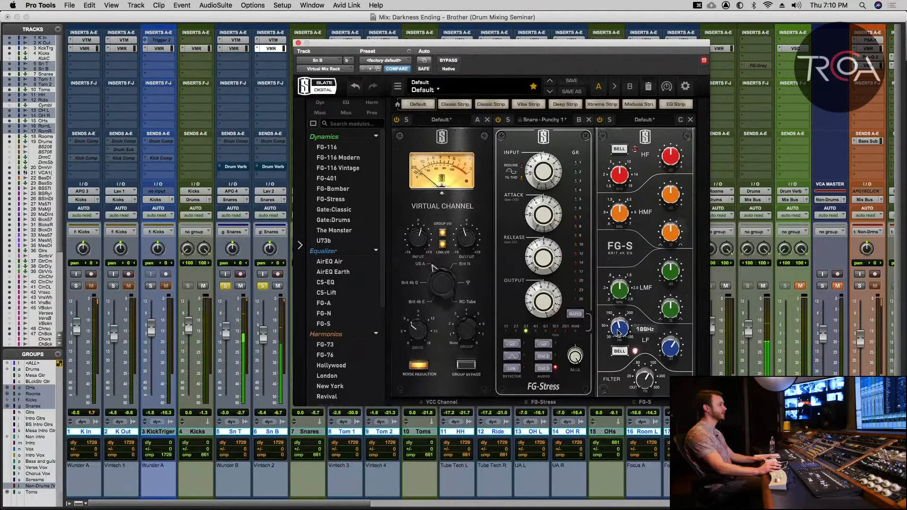
pyautogui.moveTo(671, 348); pyautogui.dragTo(671, 347)
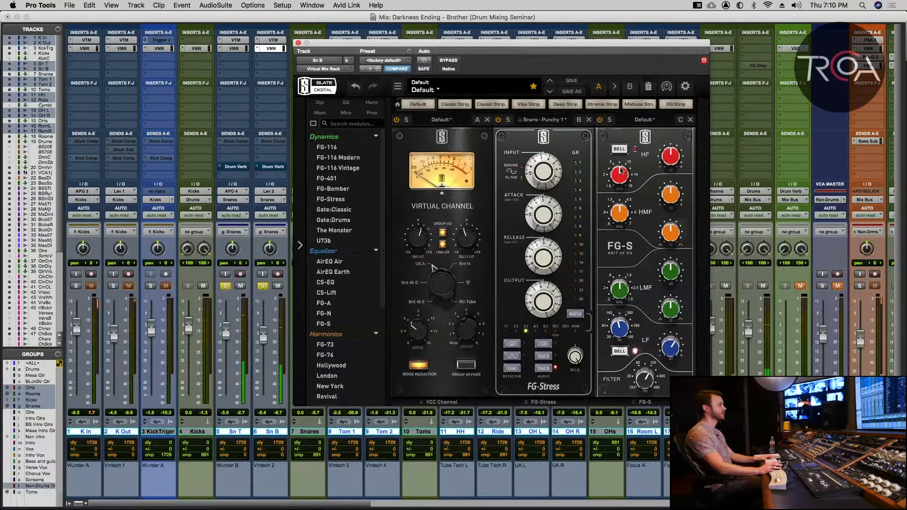
# Boost the FG-S high and high-mid bands on Sn B, tuning the high-mid frequency around 4.14 kHz.
pyautogui.moveTo(672, 144); pyautogui.dragTo(672, 141)
pyautogui.moveTo(620, 176)
pyautogui.mouseDown()
pyautogui.moveTo(651, 166)
pyautogui.moveTo(620, 178)
pyautogui.mouseUp()
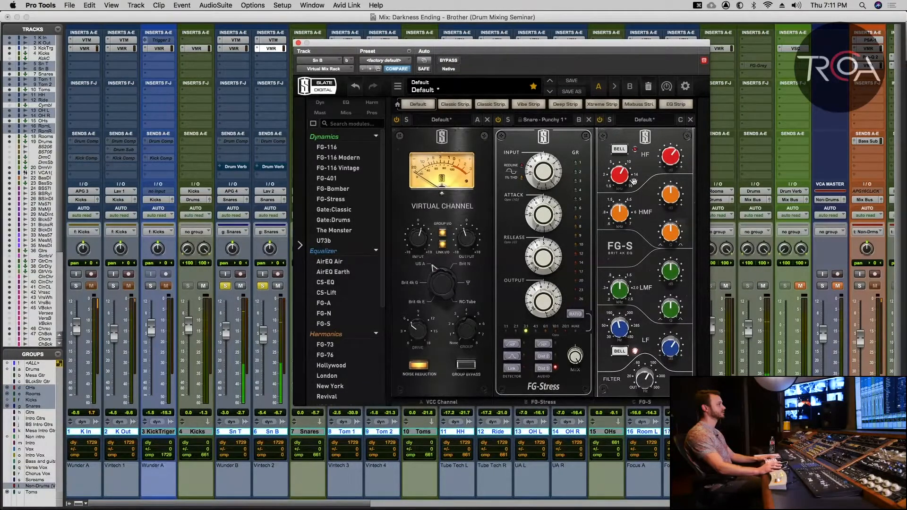
pyautogui.moveTo(679, 195); pyautogui.dragTo(678, 181)
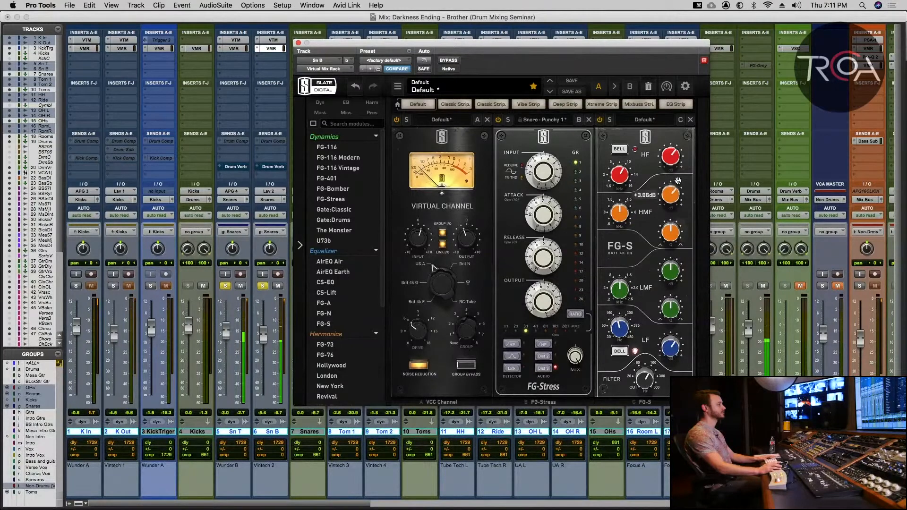
pyautogui.moveTo(613, 217); pyautogui.dragTo(614, 211)
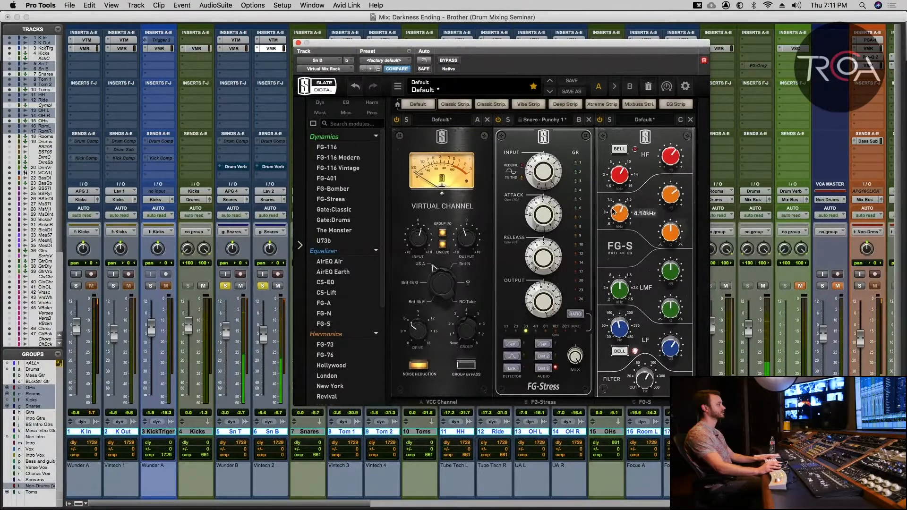
pyautogui.moveTo(666, 201); pyautogui.dragTo(665, 205)
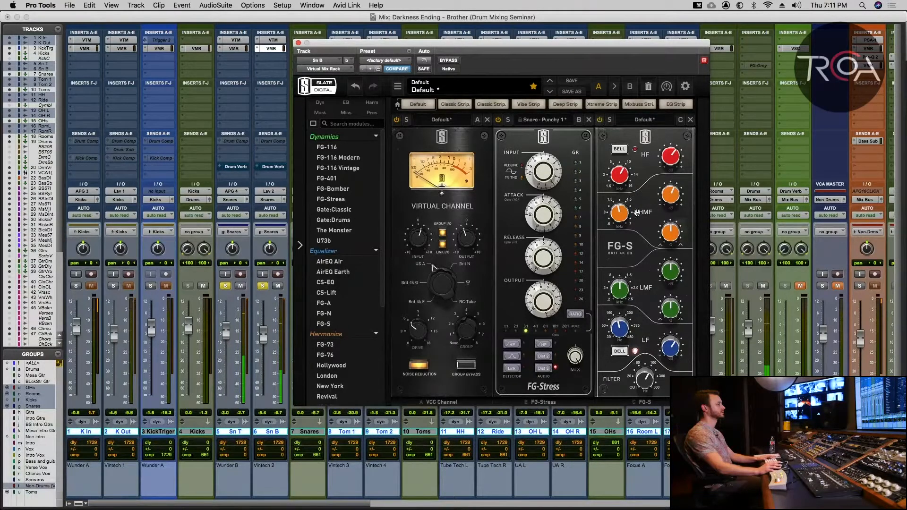
# Sweep a boosted FG-S low-mid band with only Sn B soloed, and cut the chosen frequency by about 4.2 dB.
pyautogui.moveTo(670, 271); pyautogui.dragTo(674, 241)
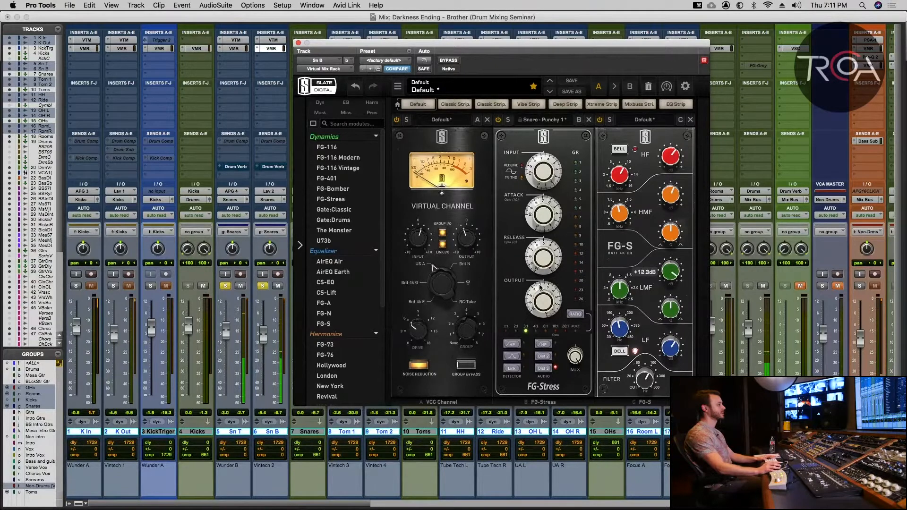
pyautogui.click(225, 286)
pyautogui.press('space')
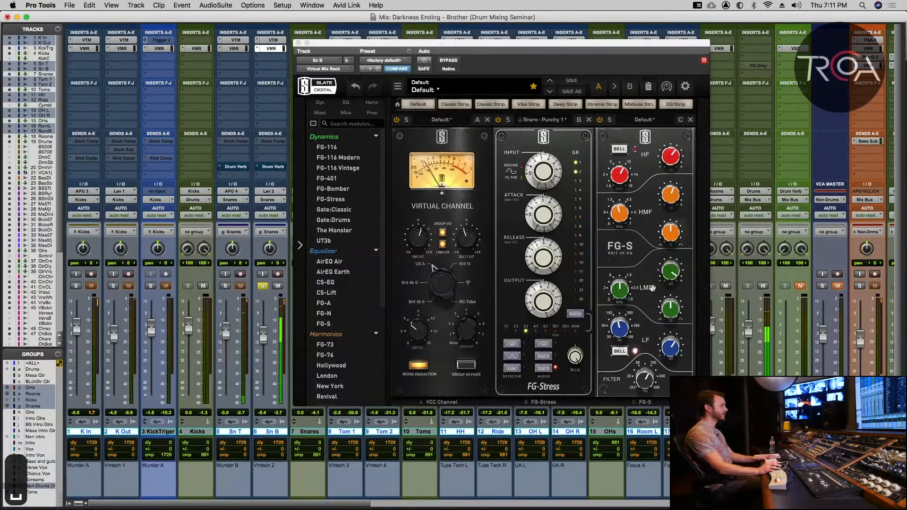
pyautogui.click(612, 306)
pyautogui.moveTo(611, 306)
pyautogui.mouseDown()
pyautogui.moveTo(609, 319)
pyautogui.moveTo(607, 306)
pyautogui.mouseUp()
pyautogui.moveTo(666, 277); pyautogui.dragTo(652, 321)
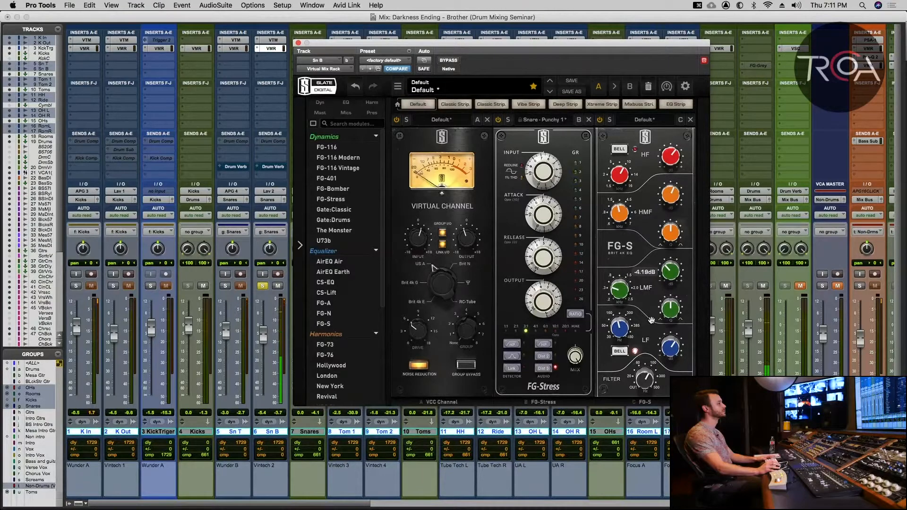
# Close the Sn B rack and audition both snare tracks together with the kick and overhead tracks soloed.
pyautogui.click(223, 286)
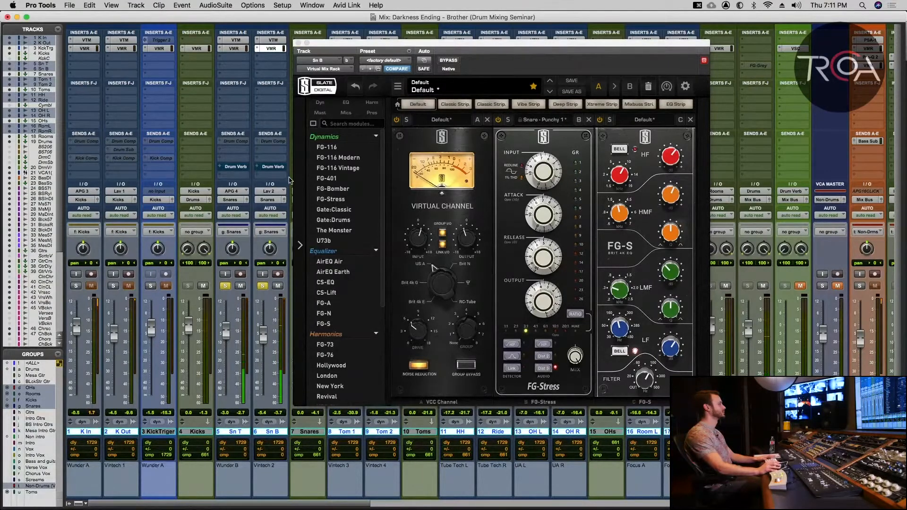
pyautogui.click(299, 43)
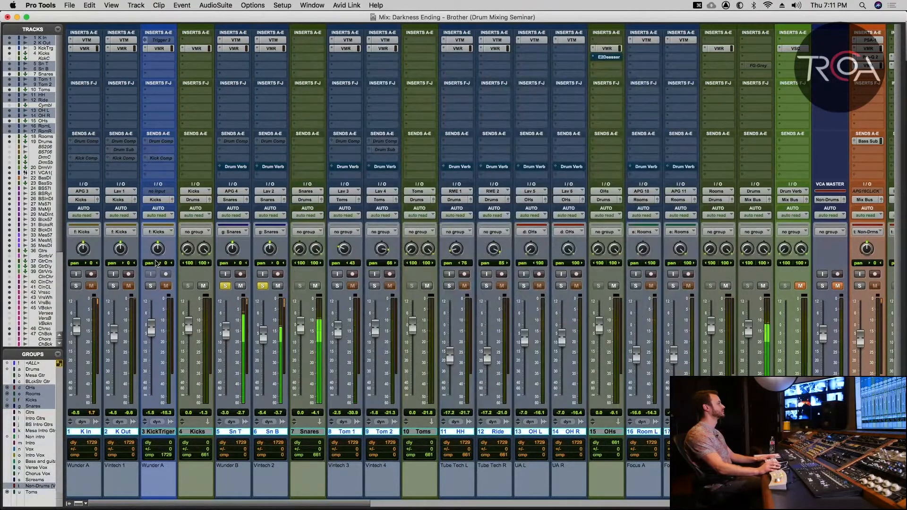
pyautogui.click(113, 286)
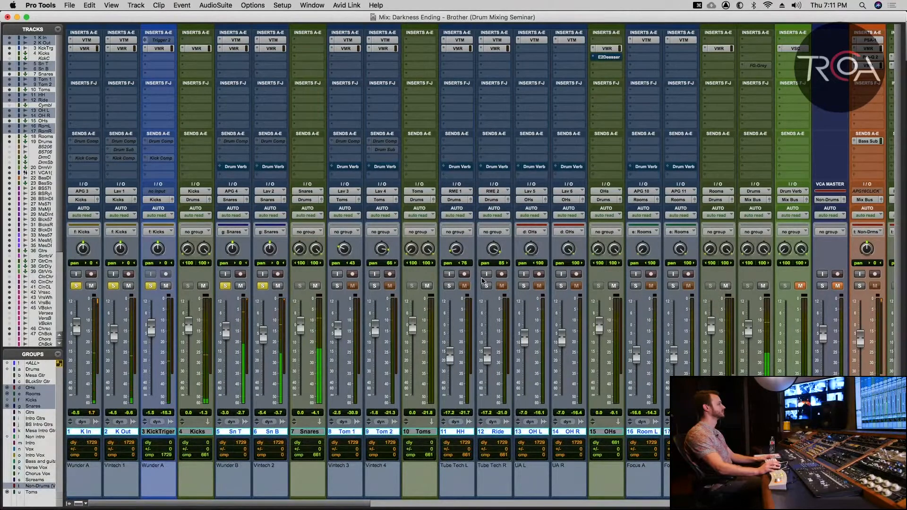
pyautogui.click(523, 286)
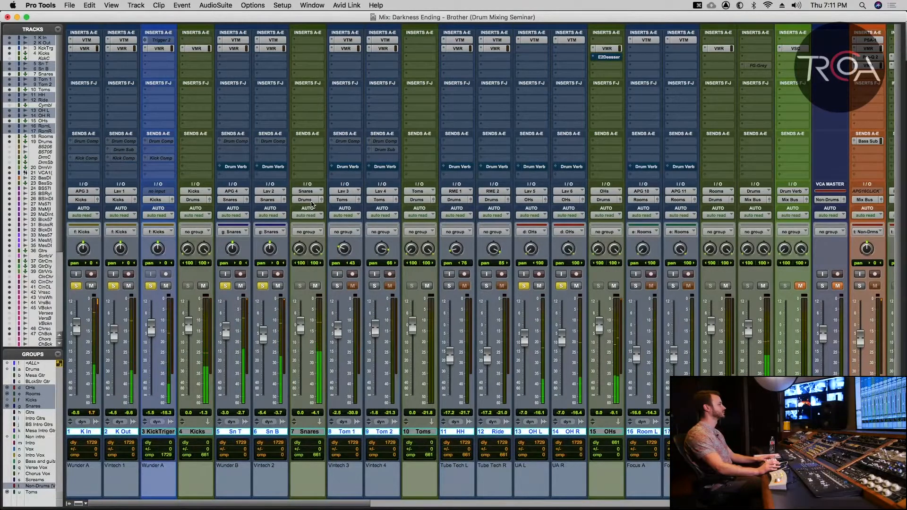
pyautogui.press('space')
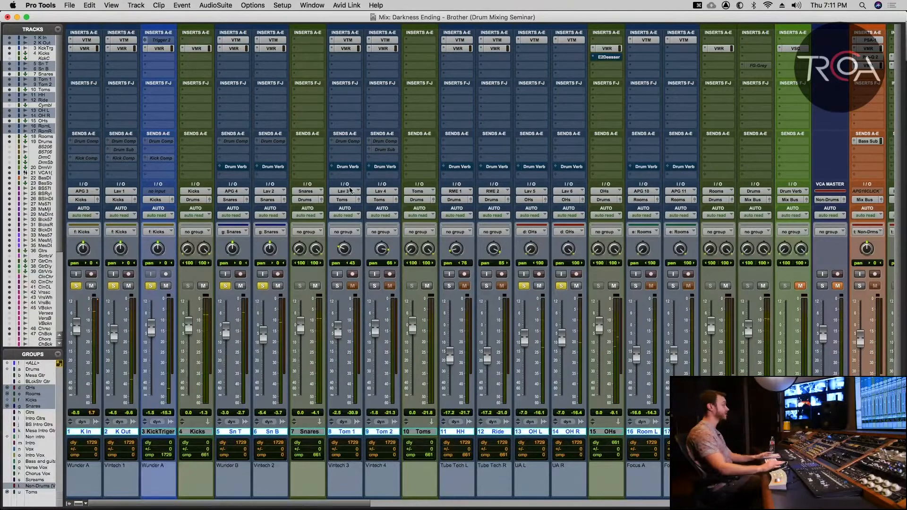
# Insert a Virtual Mix Rack on the Snares bus and load an FG-Bomber in its first slot with the Snare Puncher preset.
pyautogui.click(297, 51)
pyautogui.moveTo(333, 48)
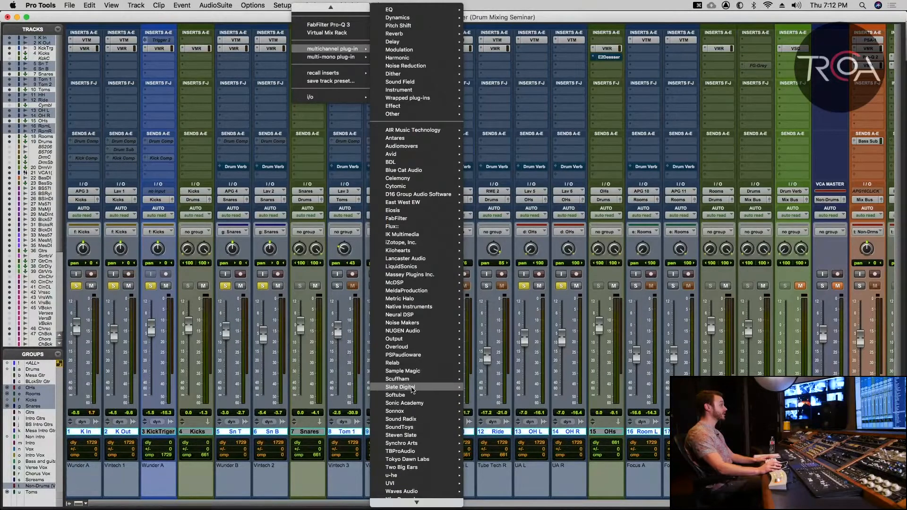
pyautogui.moveTo(413, 392)
pyautogui.click(520, 456)
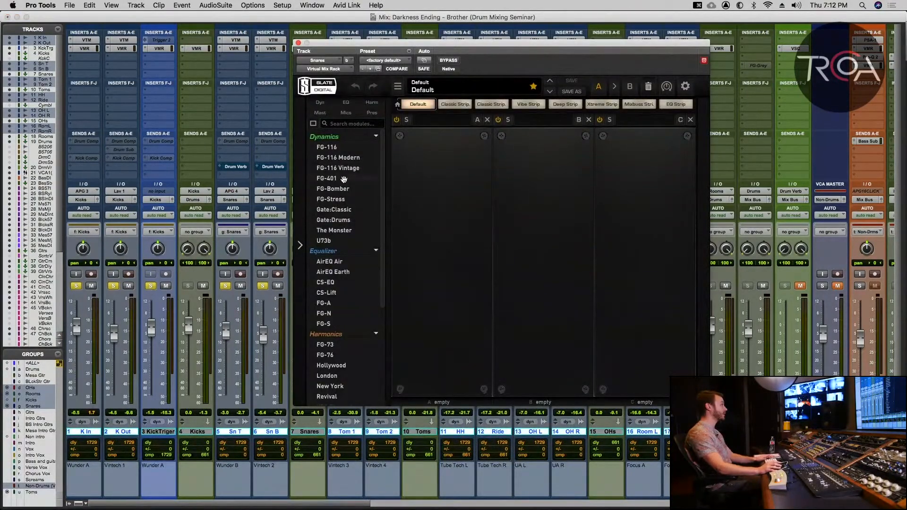
pyautogui.moveTo(430, 192); pyautogui.dragTo(431, 194)
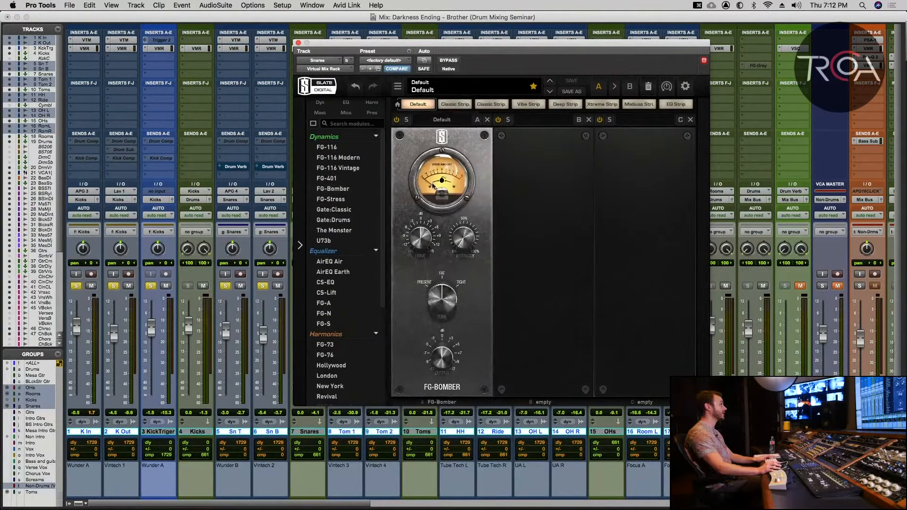
pyautogui.click(442, 120)
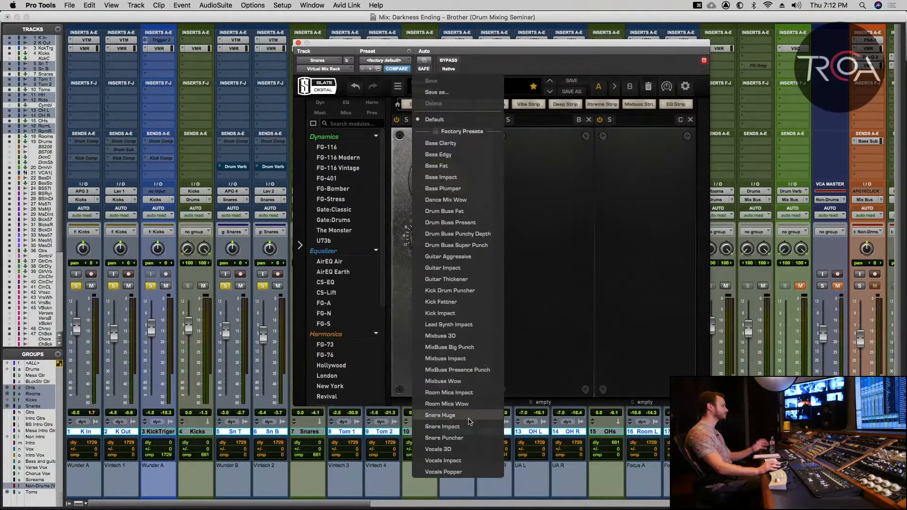
pyautogui.click(453, 438)
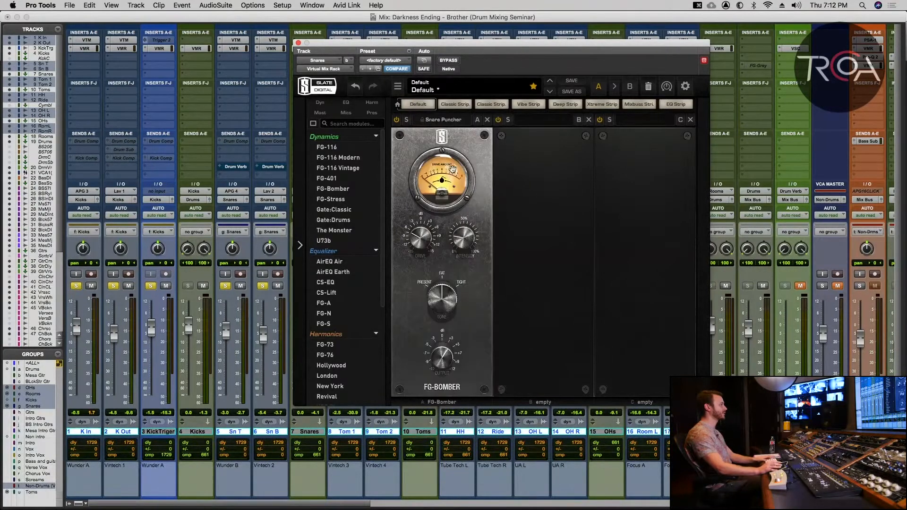
# Move the rack window off the snare channels and play the session with only Sn T and Sn B soloed.
pyautogui.moveTo(462, 45); pyautogui.dragTo(555, 47)
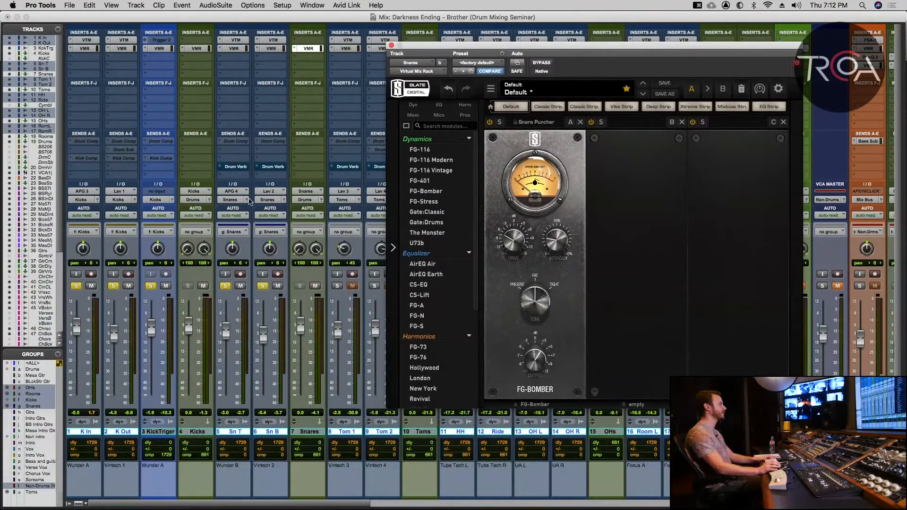
pyautogui.click(150, 286)
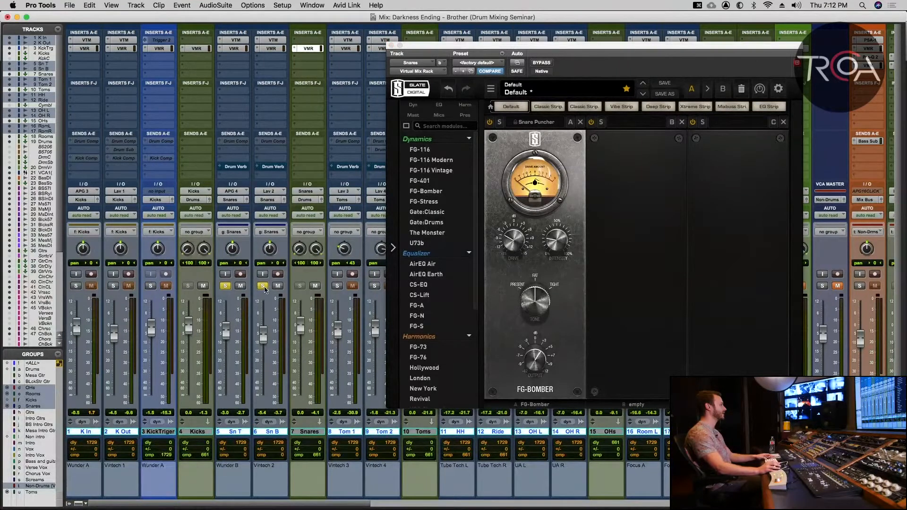
pyautogui.press('space')
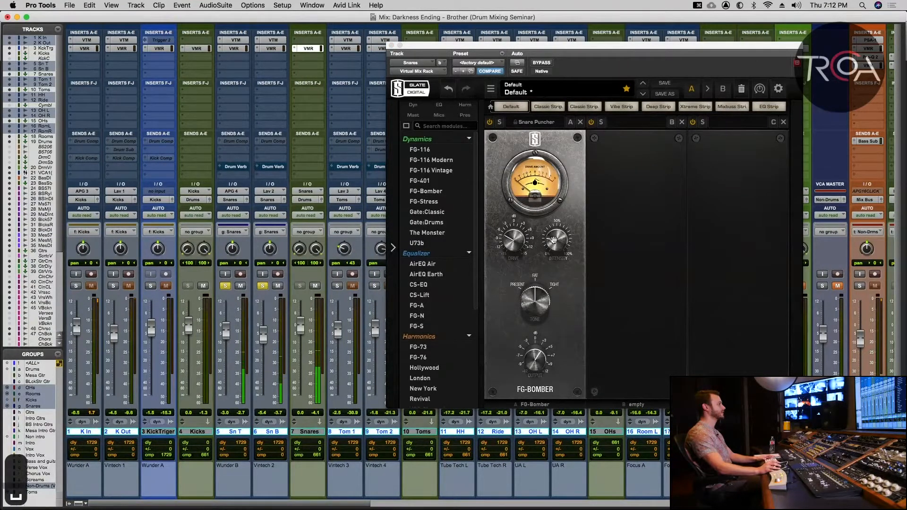
# Lower the FG-Bomber intensity on Snares to about 4% and compare the sound with the rack bypassed.
pyautogui.moveTo(552, 233); pyautogui.dragTo(549, 254)
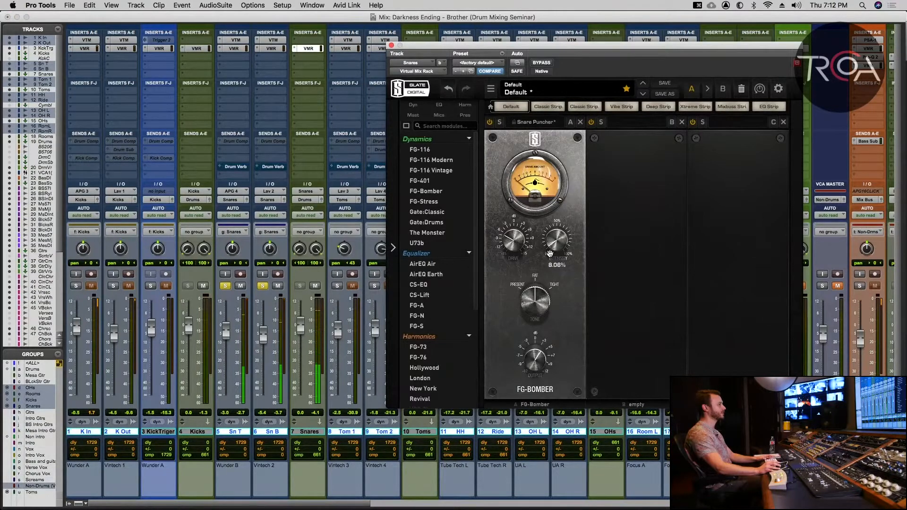
pyautogui.click(540, 63)
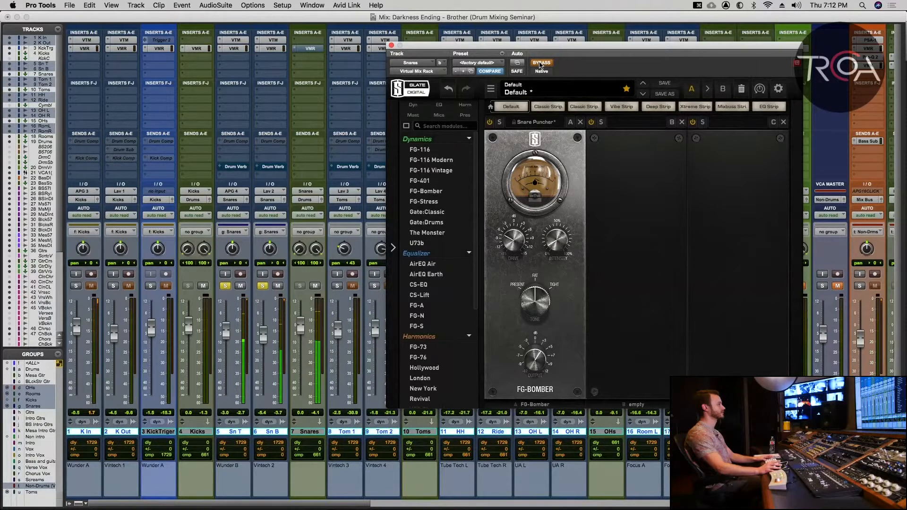
pyautogui.click(541, 64)
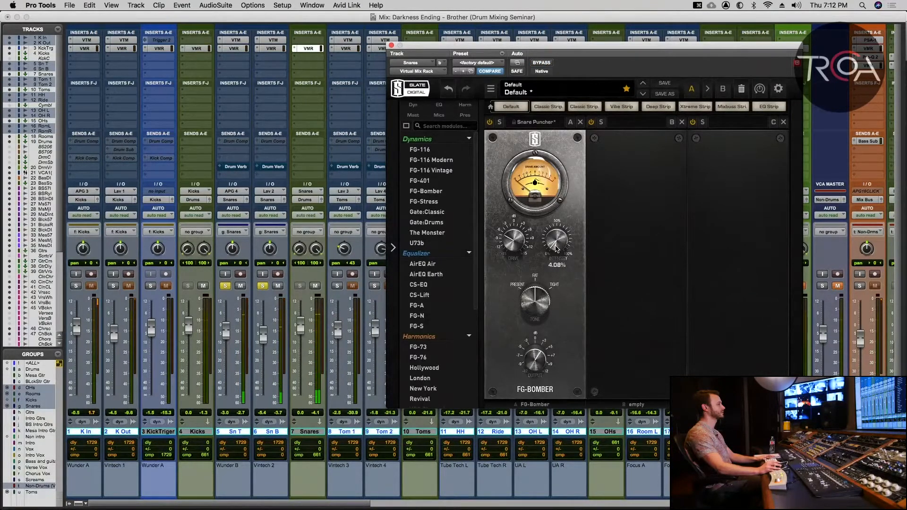
# Audition the FG-Bomber's Tight tone on Snares and switch it to Present.
pyautogui.moveTo(549, 295); pyautogui.dragTo(553, 290)
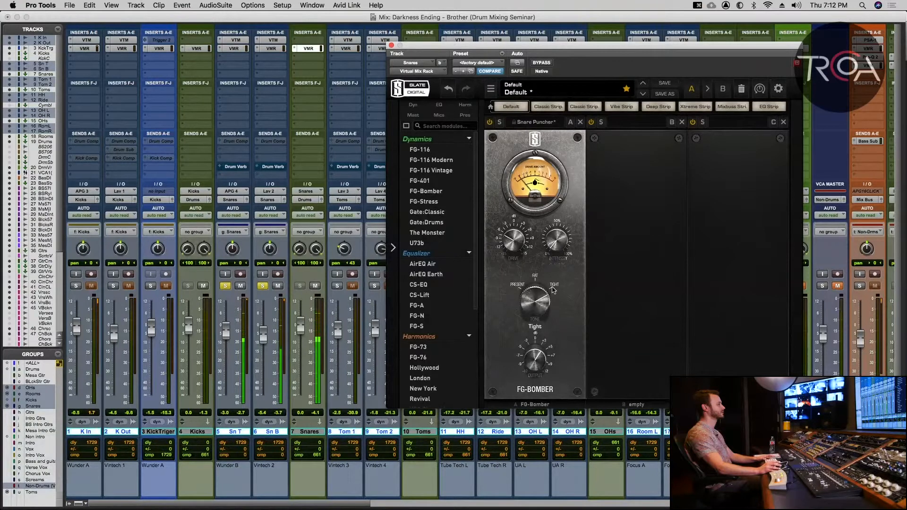
pyautogui.click(514, 285)
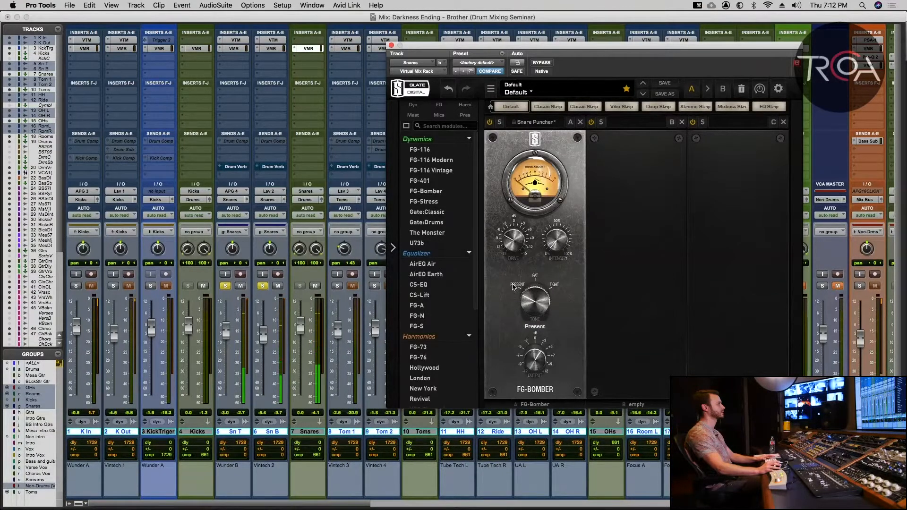
# Switch the FG-Bomber tone on Snares to Fat, set its output to about 1.6 dB and compare with the module bypassed.
pyautogui.click(534, 278)
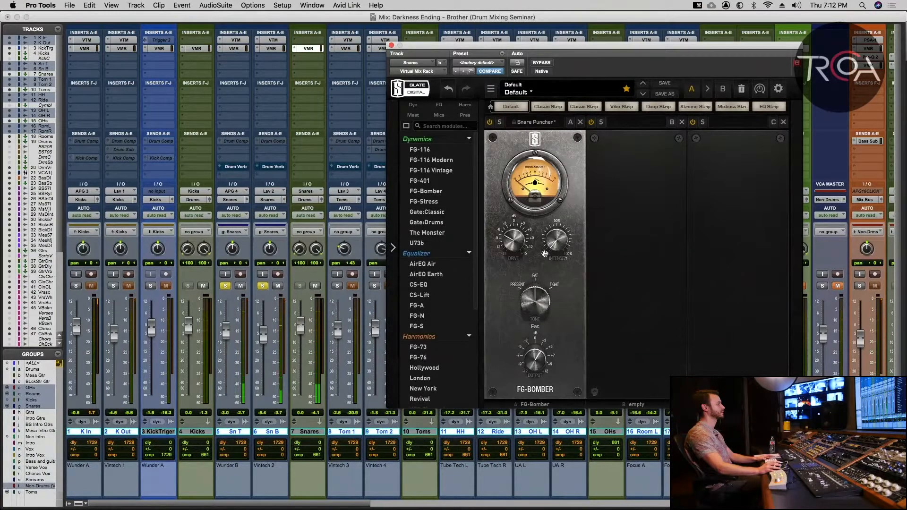
pyautogui.click(489, 123)
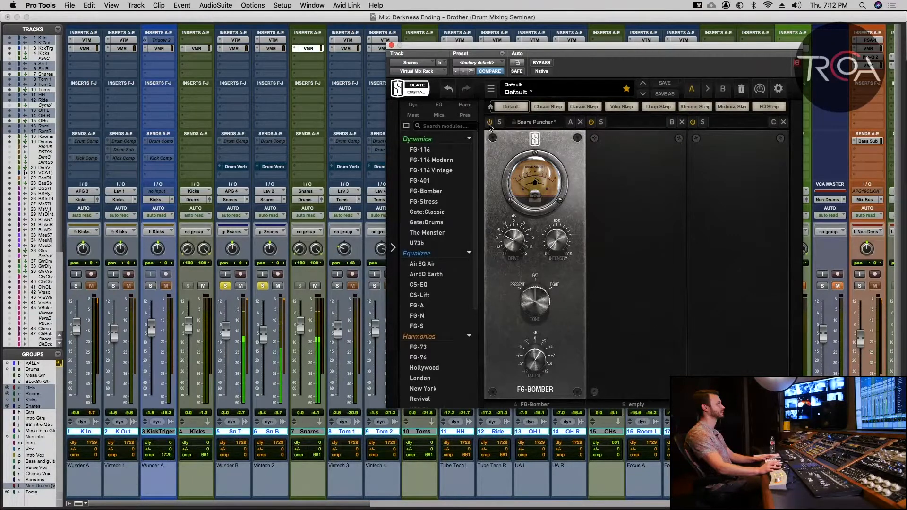
pyautogui.click(489, 123)
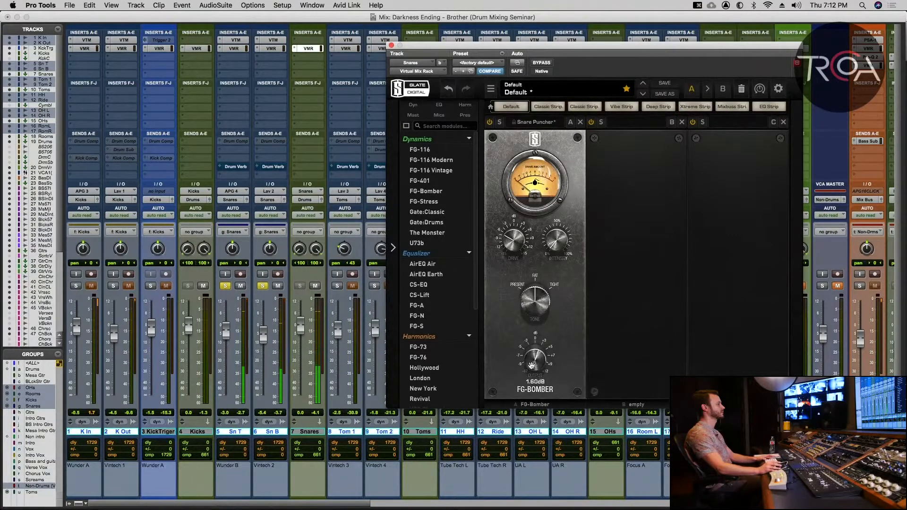
pyautogui.click(489, 124)
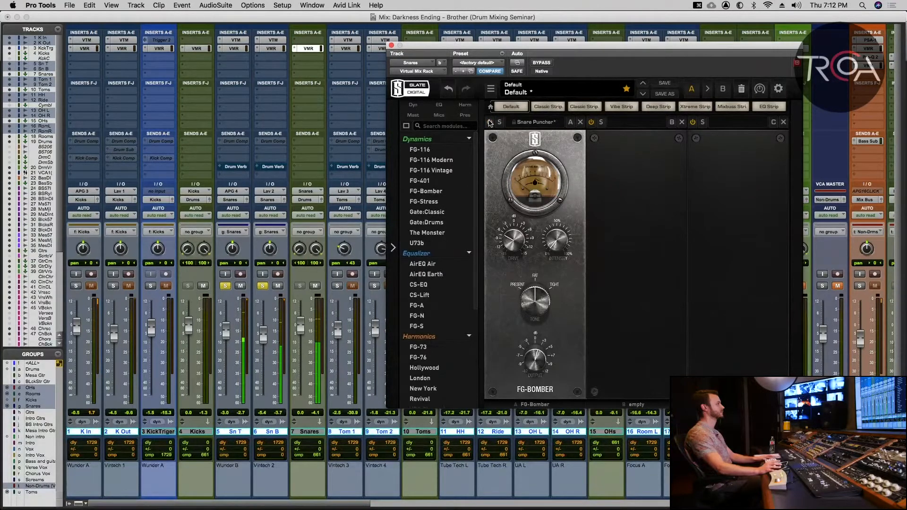
pyautogui.click(490, 123)
pyautogui.click(391, 45)
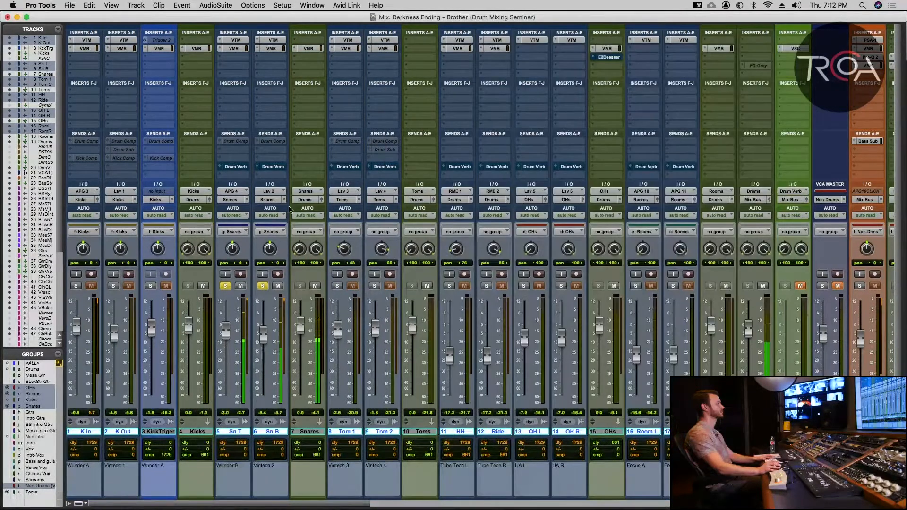
pyautogui.press('space')
# Solo the kick and overhead tracks alongside the snares and listen to the combined drums.
pyautogui.click(150, 286)
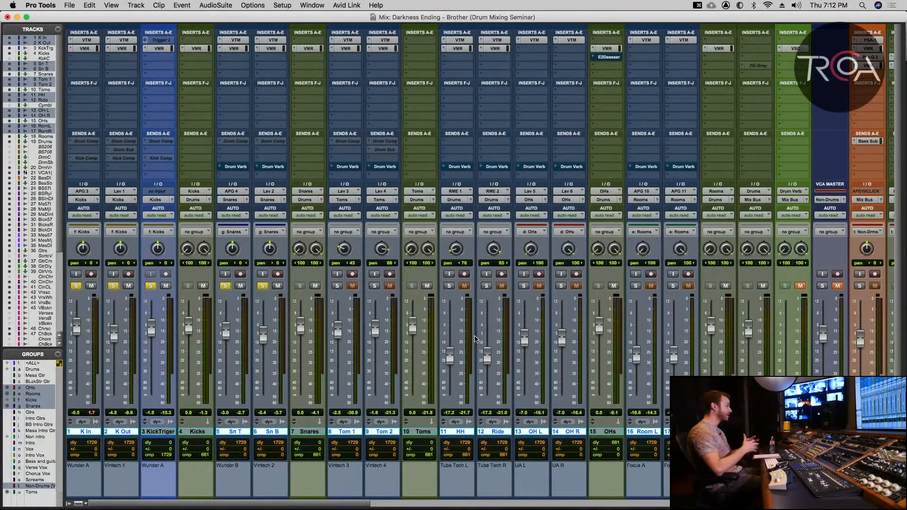
pyautogui.click(523, 286)
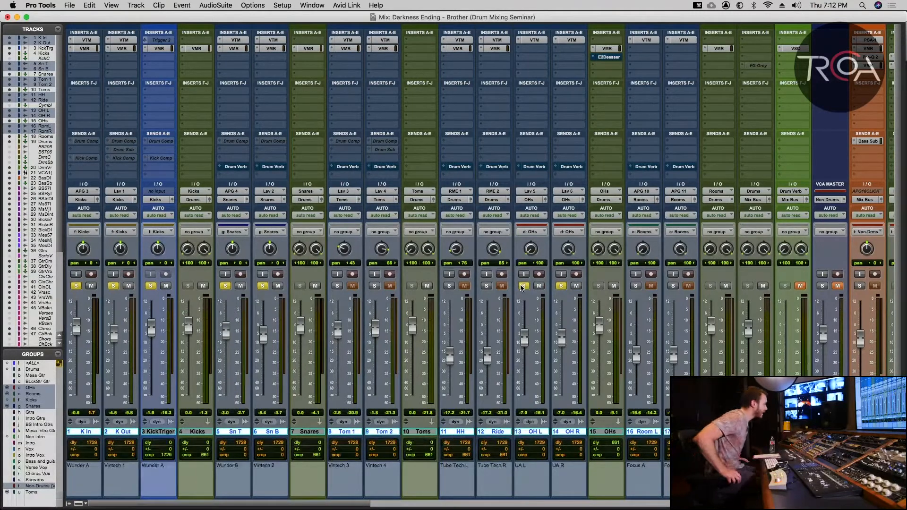
pyautogui.press('space')
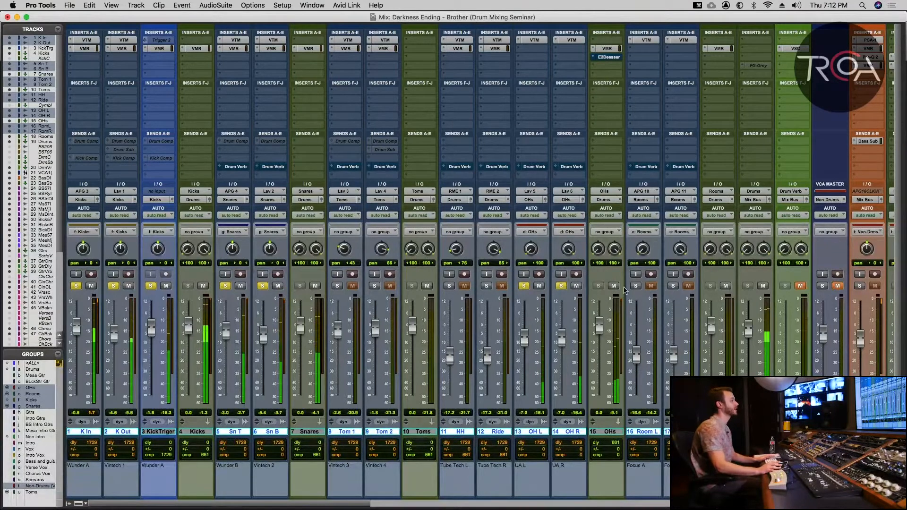
pyautogui.press('space')
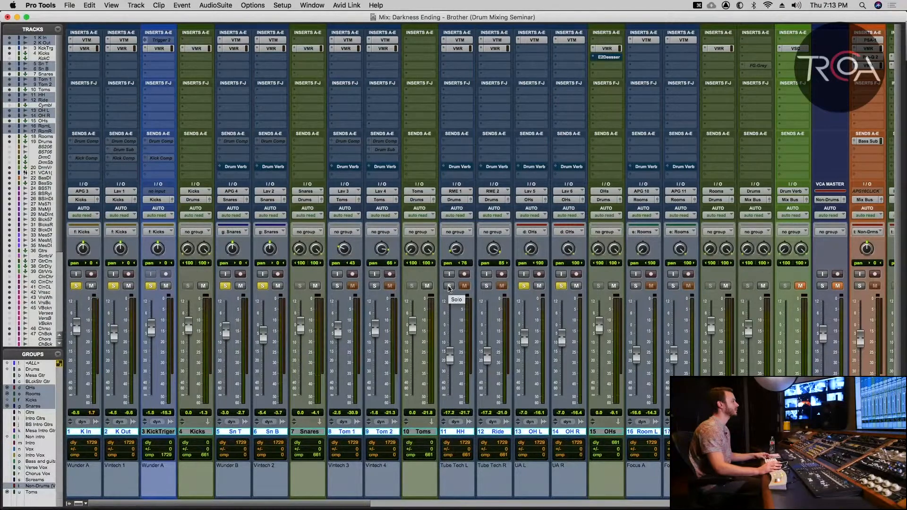
# Solo only the HH track, play it and check its Virtual Tape Machines settings.
pyautogui.keyDown('alt'); pyautogui.click(267, 287); pyautogui.keyUp('alt')
pyautogui.click(449, 286)
pyautogui.press('space')
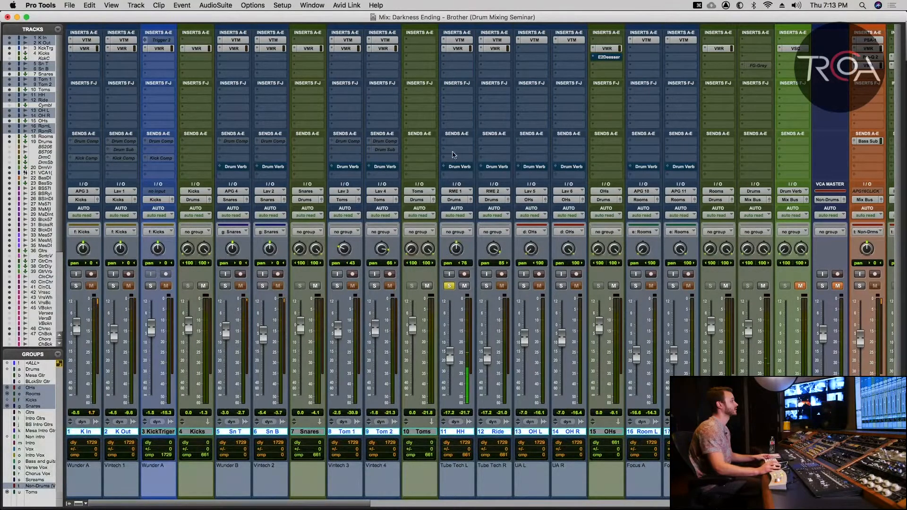
pyautogui.click(456, 41)
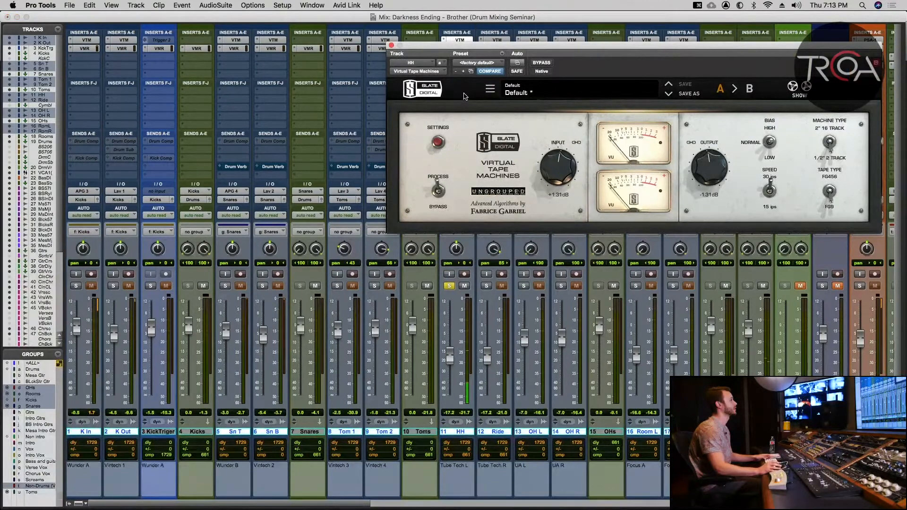
pyautogui.click(392, 46)
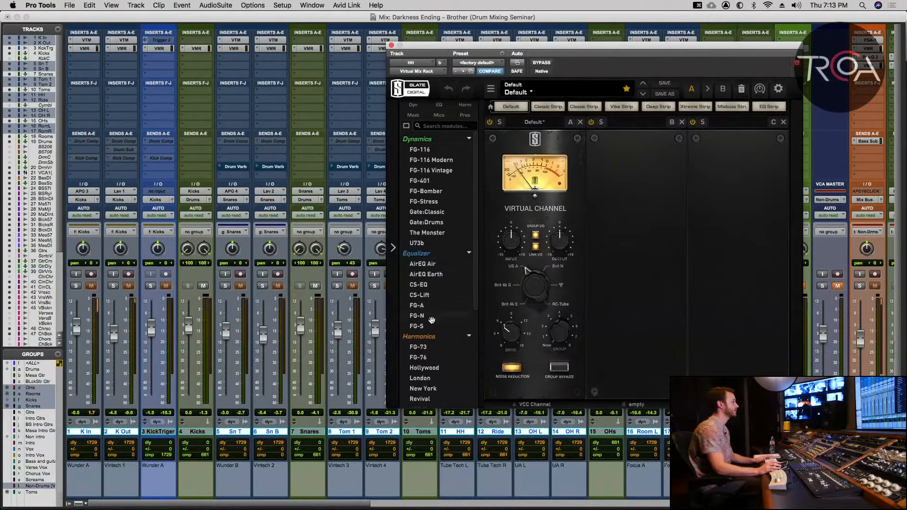
# Load an FG-401 in the second HH rack slot with threshold about -21 dB, attack about 6 and makeup about +1.2 dB, comparing it bypassed.
pyautogui.moveTo(428, 180); pyautogui.dragTo(625, 226)
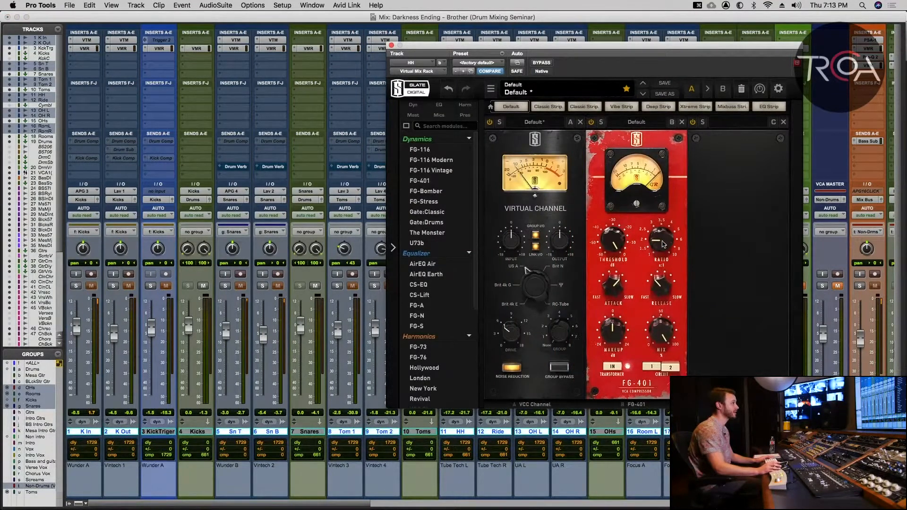
pyautogui.moveTo(619, 285)
pyautogui.mouseDown()
pyautogui.moveTo(620, 258)
pyautogui.moveTo(608, 261)
pyautogui.moveTo(607, 281)
pyautogui.mouseUp()
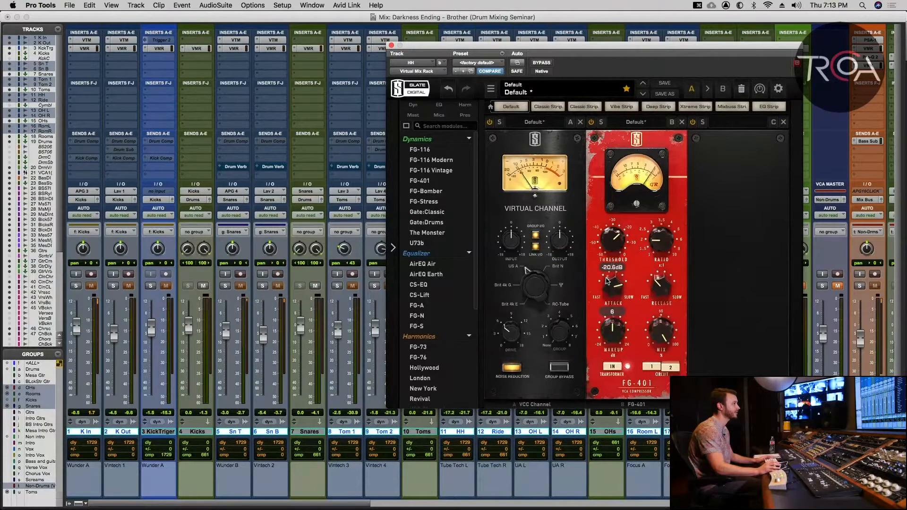
pyautogui.moveTo(615, 335); pyautogui.dragTo(614, 332)
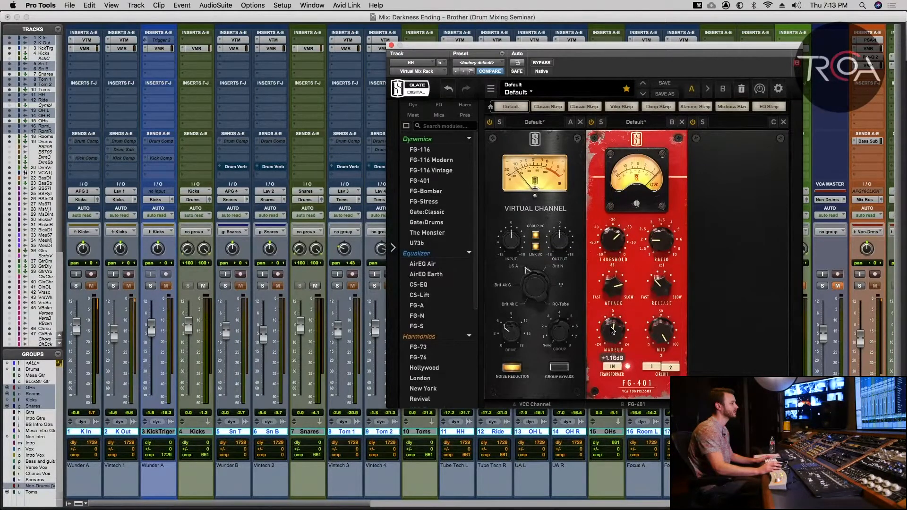
pyautogui.click(592, 122)
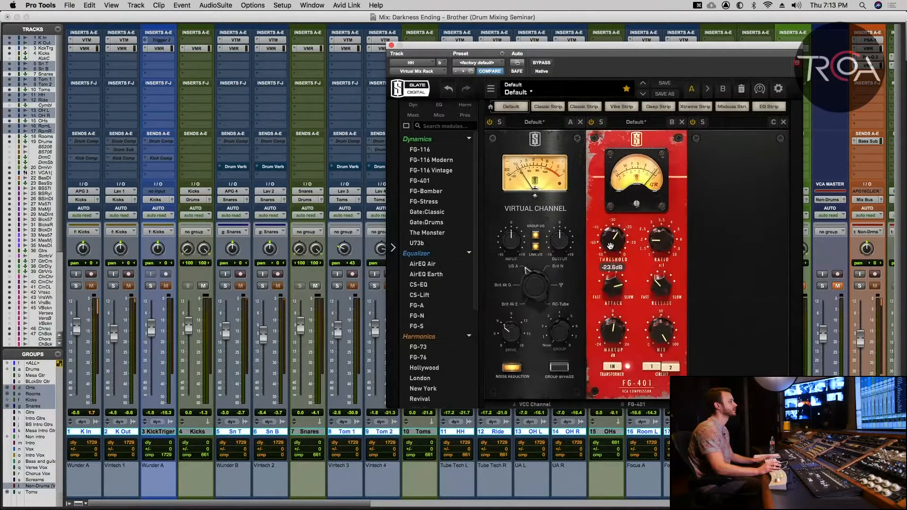
pyautogui.moveTo(611, 246); pyautogui.dragTo(611, 245)
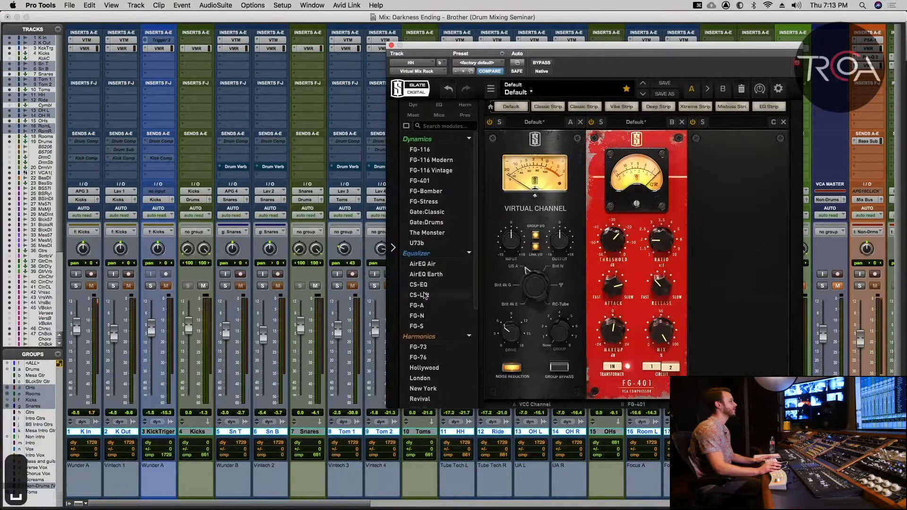
# Load a CS-EQ in the third slot of the HH rack and set its high-pass filter to about 250 Hz.
pyautogui.moveTo(495, 282); pyautogui.dragTo(730, 234)
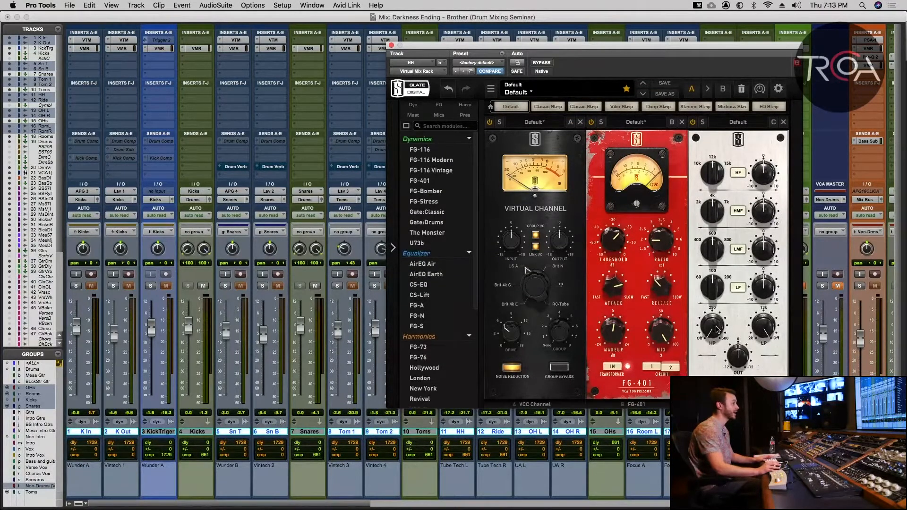
pyautogui.press('space')
pyautogui.moveTo(718, 329); pyautogui.dragTo(721, 278)
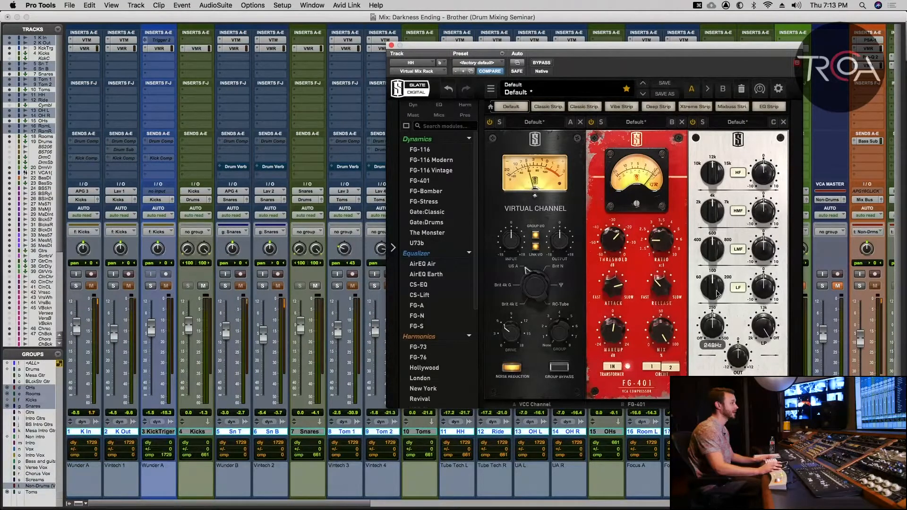
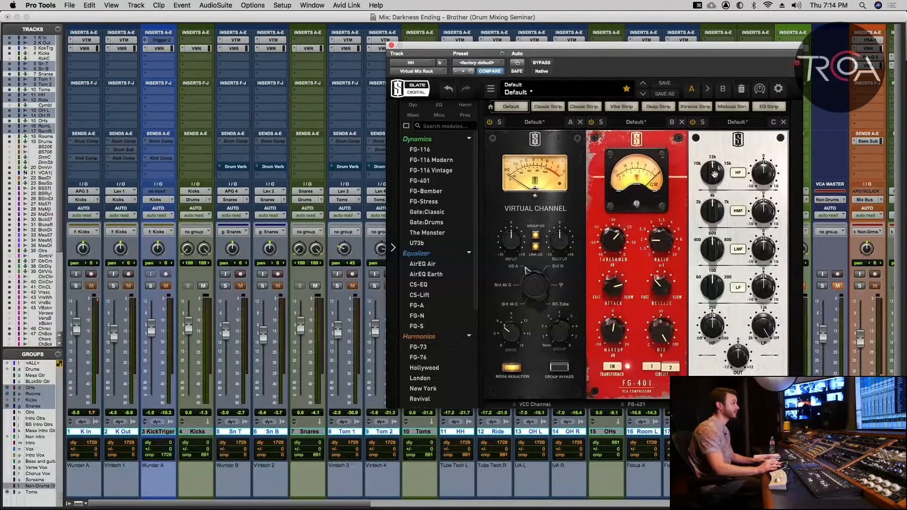
# Retune the HF and HMF frequencies of the HH equalizer, adjust both bands' gains with an HF boost, and close the rack.
pyautogui.moveTo(714, 173); pyautogui.dragTo(712, 153)
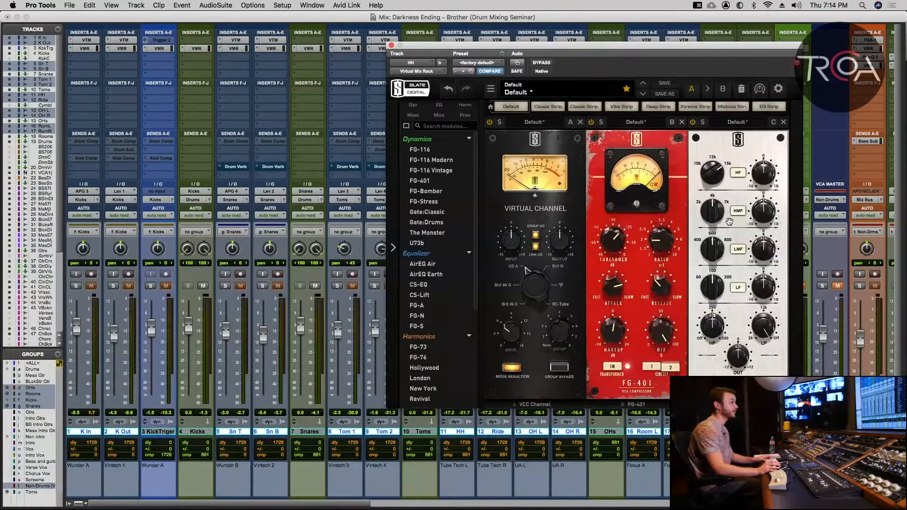
pyautogui.moveTo(719, 218); pyautogui.dragTo(710, 233)
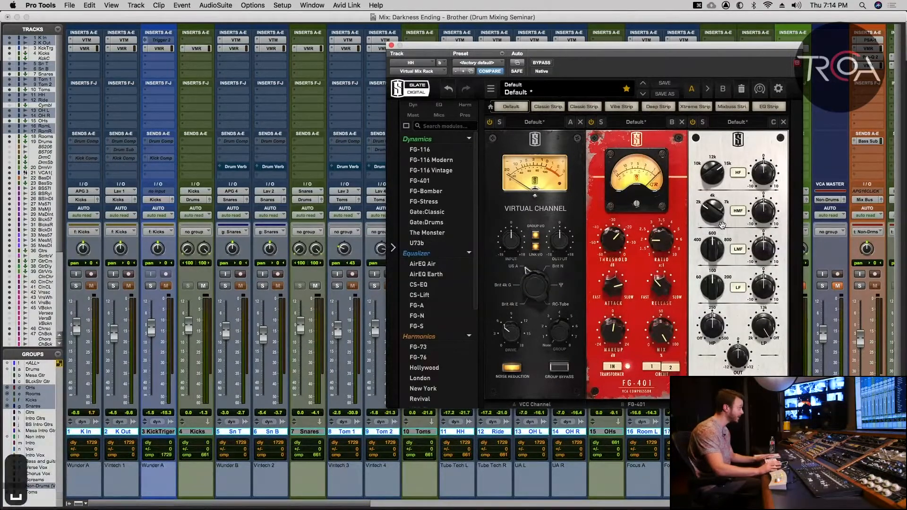
pyautogui.moveTo(764, 216); pyautogui.dragTo(763, 173)
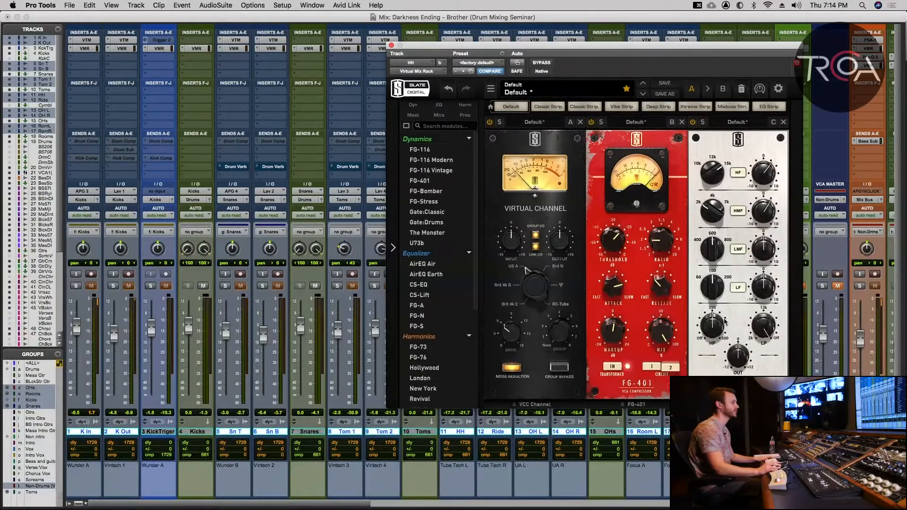
pyautogui.moveTo(761, 179); pyautogui.dragTo(767, 156)
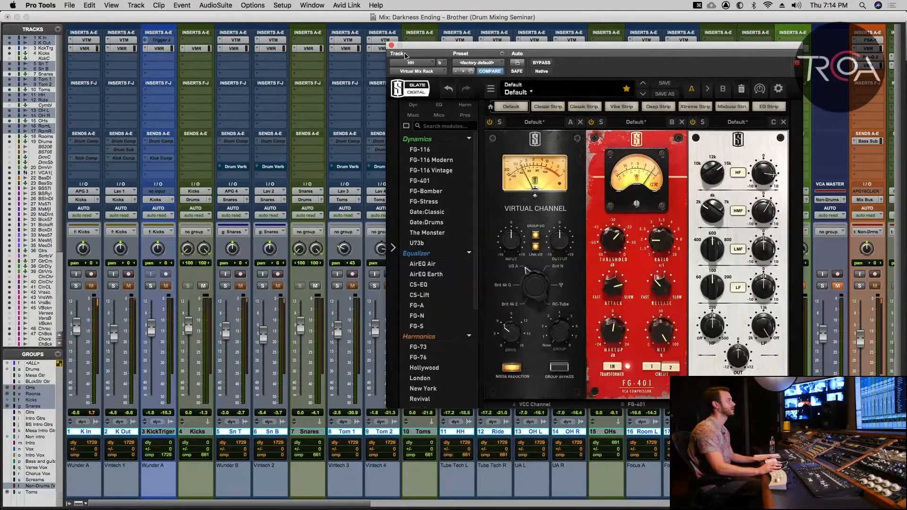
pyautogui.click(392, 47)
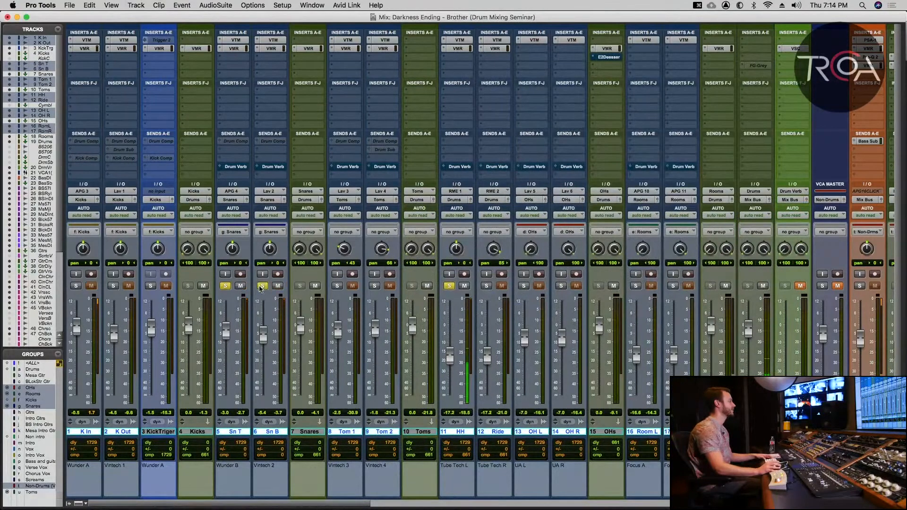
# Solo the kick, snare and overhead tracks with HH and compare the drums with the HH Virtual Mix Rack bypassed.
pyautogui.click(150, 285)
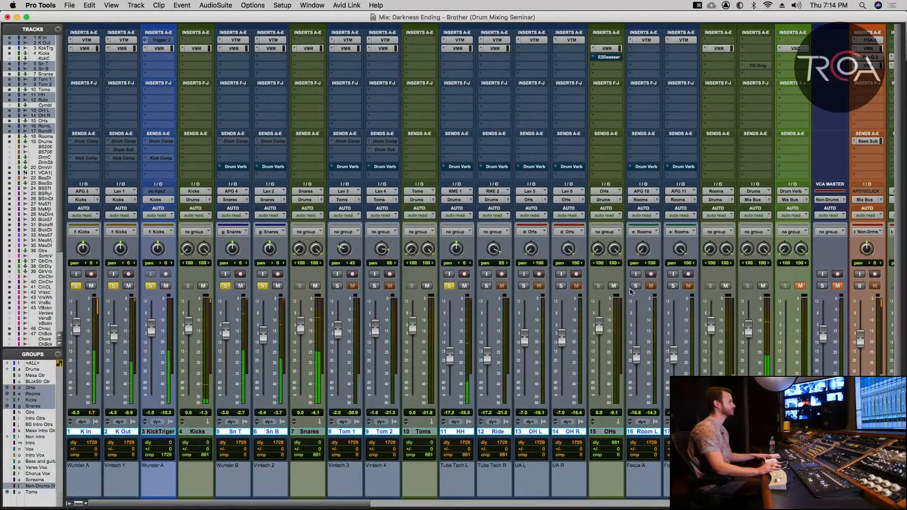
pyautogui.click(561, 286)
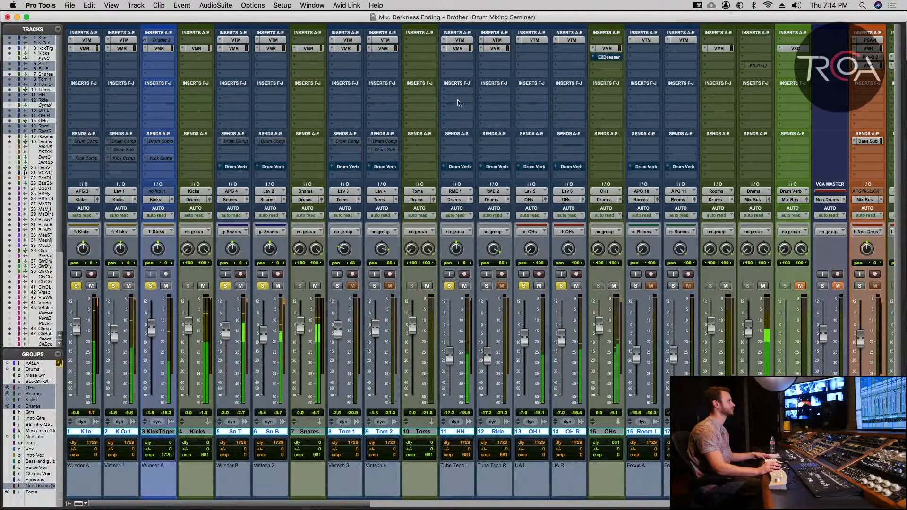
pyautogui.click(459, 49)
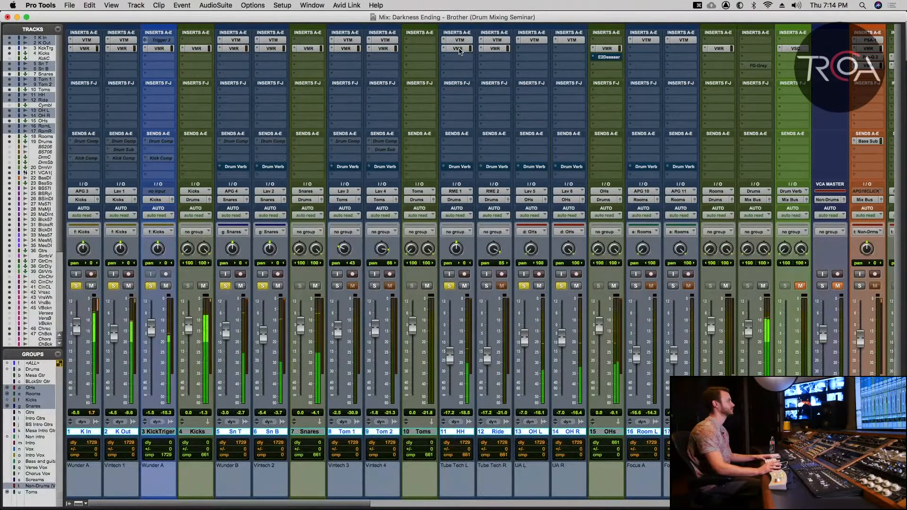
pyautogui.press('space')
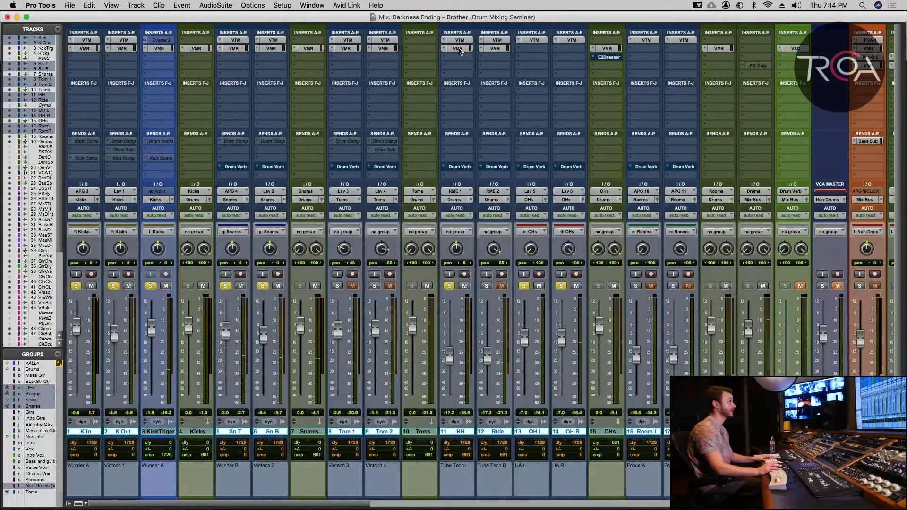
pyautogui.press('space')
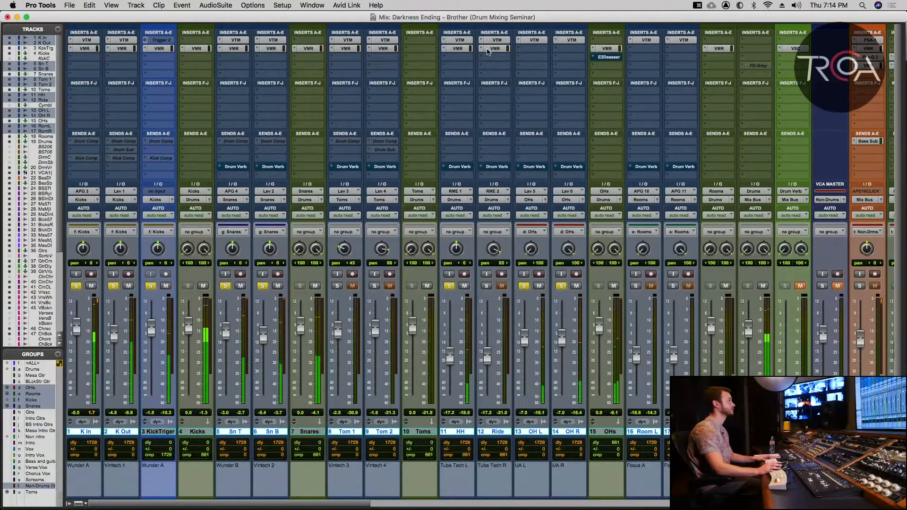
# Copy the HH Virtual Mix Rack to Ride, check its modules, and play the drums with Ride soloed as well.
pyautogui.press('space')
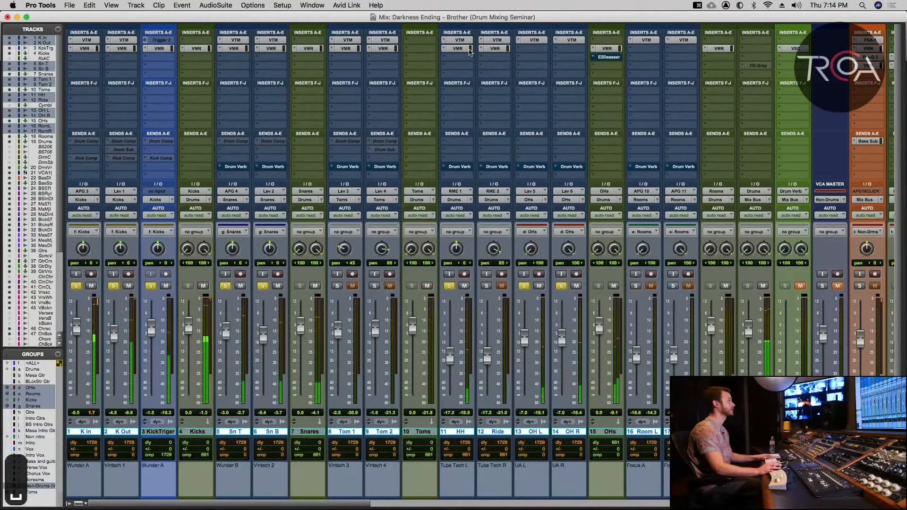
pyautogui.click(495, 49)
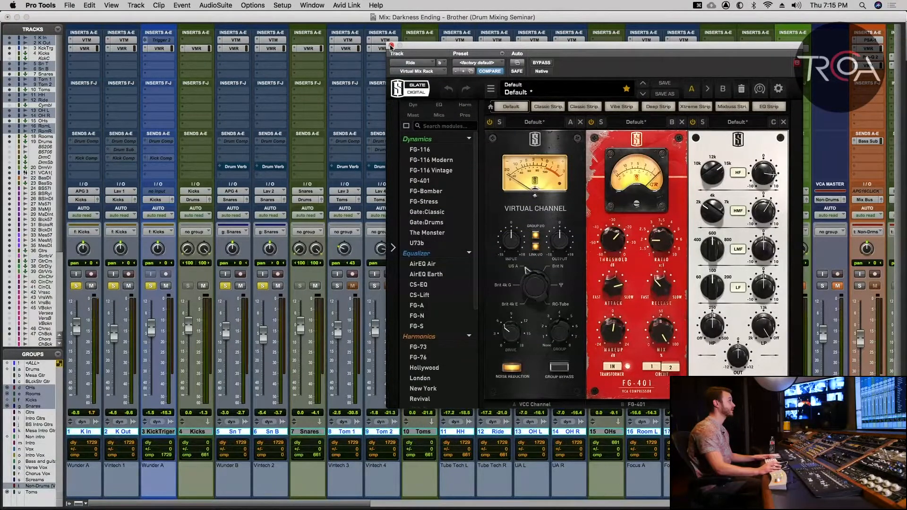
pyautogui.click(391, 46)
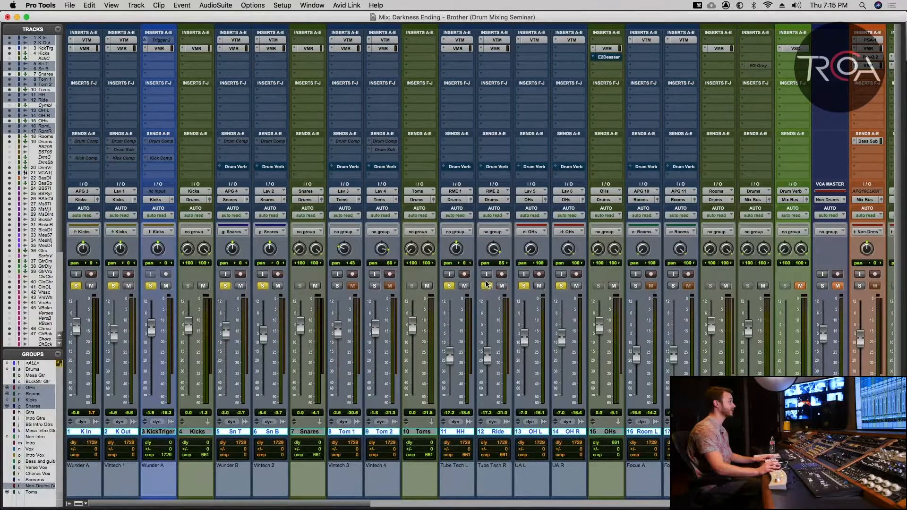
pyautogui.press('space')
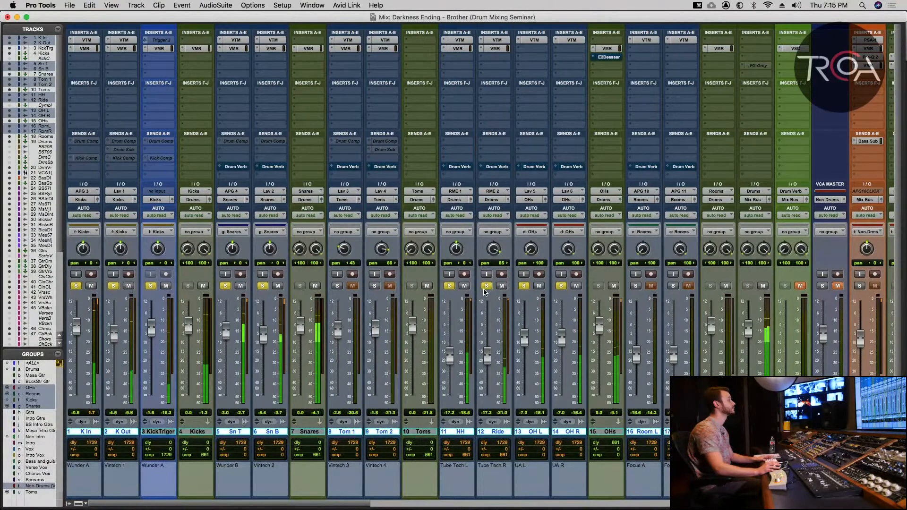
pyautogui.press('space')
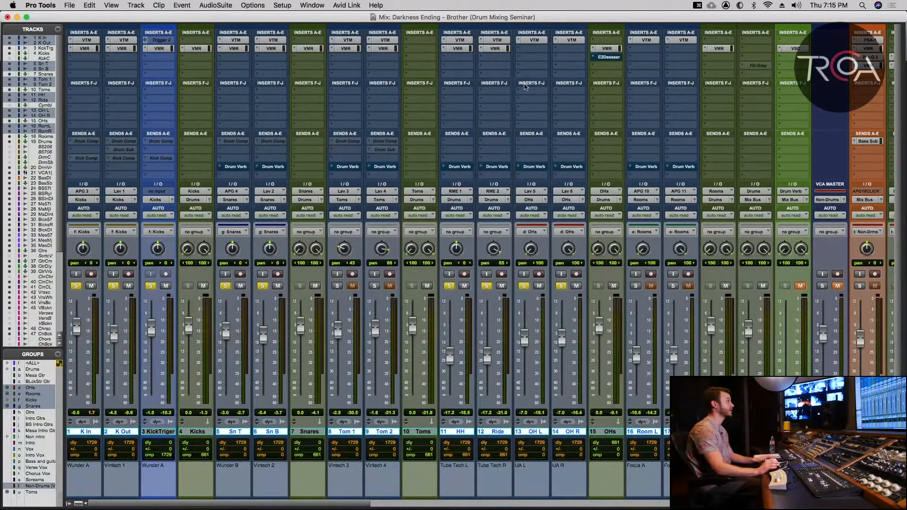
# Check Tom 1's Virtual Mix Rack, then locate the tom hit near the start of Chorus 2 in the Edit window.
pyautogui.click(344, 52)
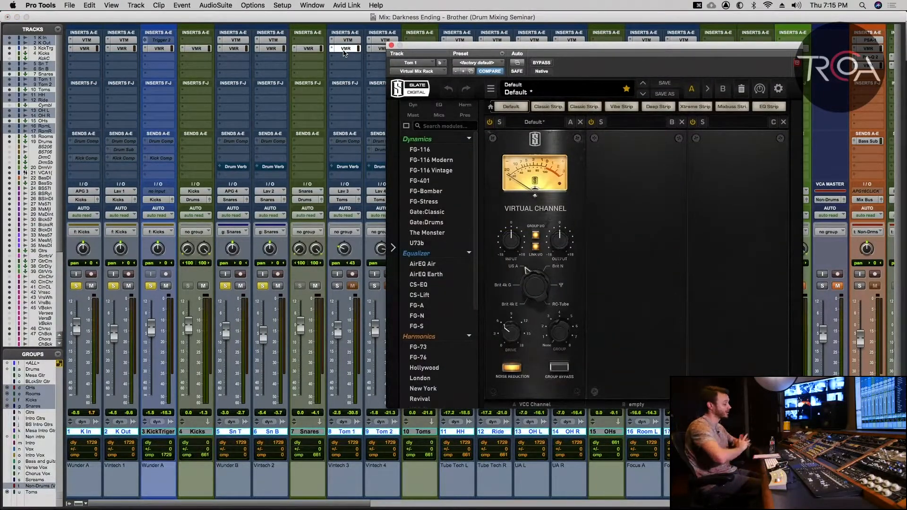
pyautogui.press('super+equal')
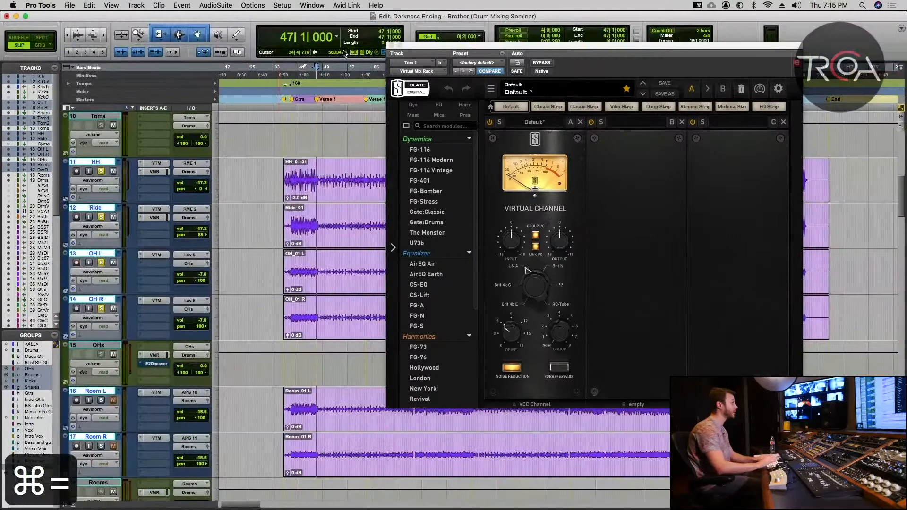
pyautogui.click(392, 45)
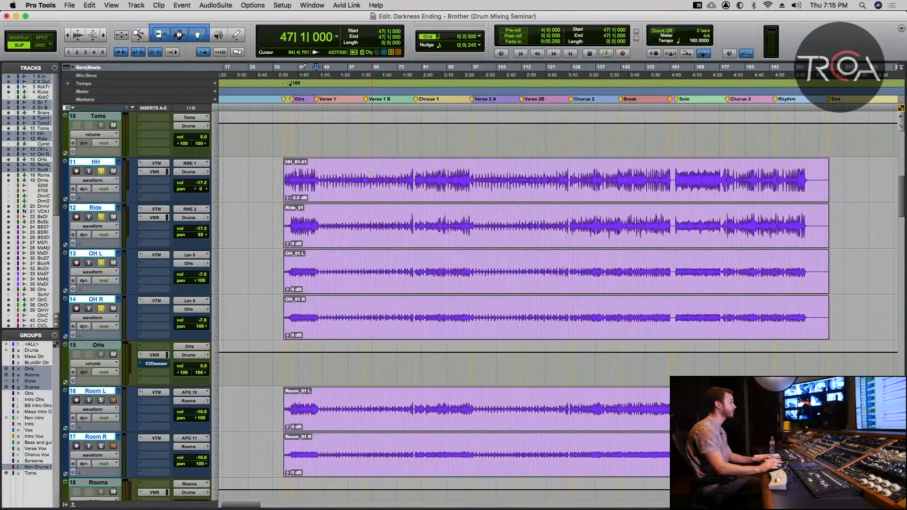
pyautogui.scroll(-3, 373, 189)
pyautogui.scroll(3, 384, 261)
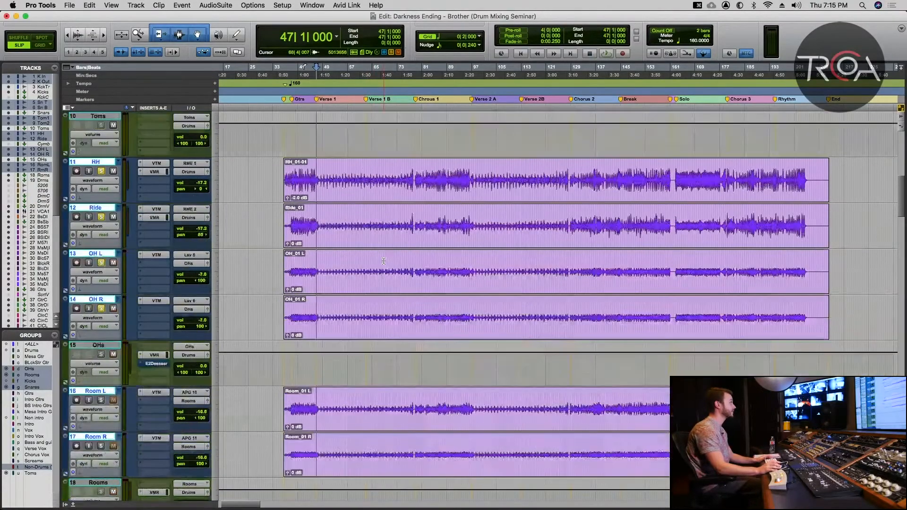
pyautogui.scroll(4, 383, 261)
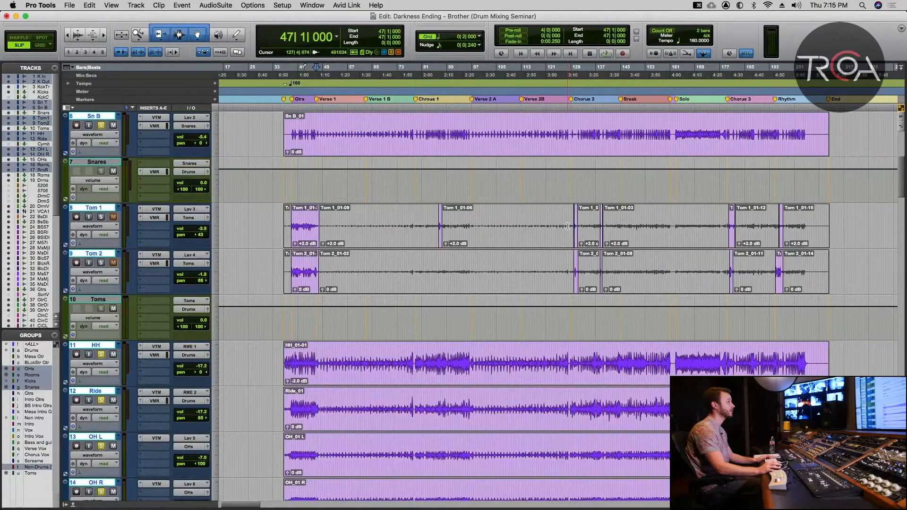
pyautogui.click(567, 225)
pyautogui.press('t')
pyautogui.press('t')
pyautogui.press('t')
pyautogui.press('t')
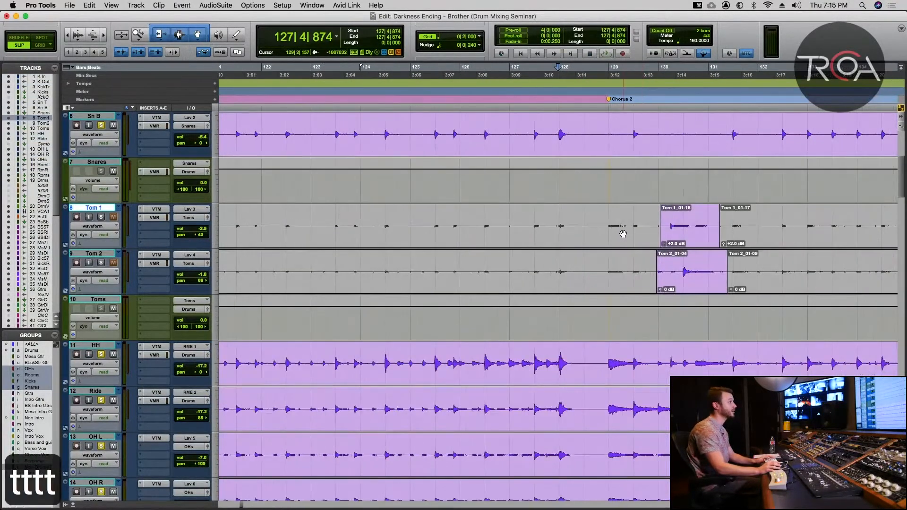
# Select the Tom 1_01-16 and Tom 2_01-04 clips together and play the selection.
pyautogui.click(623, 233)
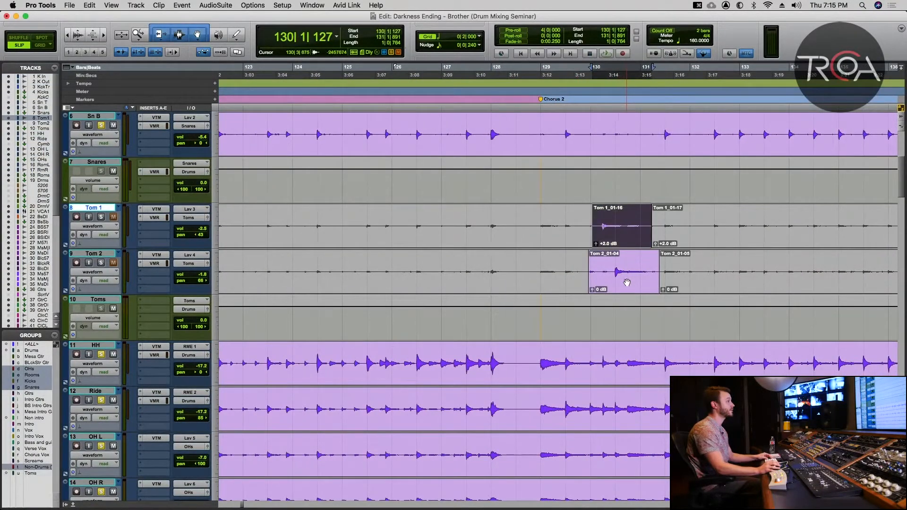
pyautogui.keyDown('shift'); pyautogui.click(627, 283); pyautogui.keyUp('shift')
pyautogui.press('space')
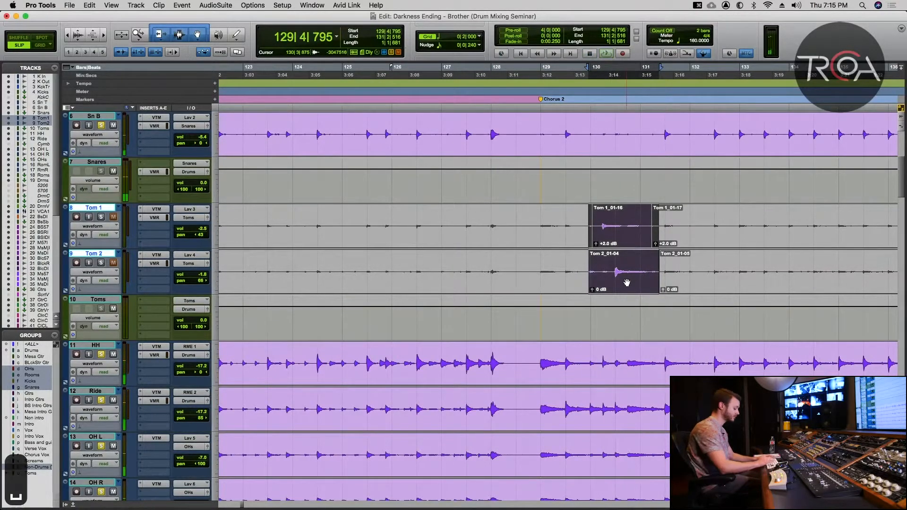
# In the Mix window, raise the input of Tom 1's Virtual Tape Machines to about +11.3 dB during playback.
pyautogui.press('super+equal')
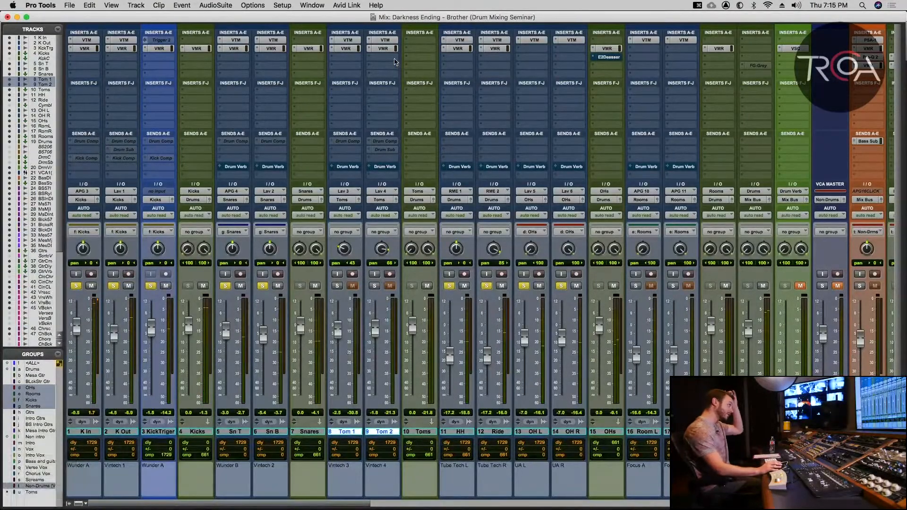
pyautogui.click(345, 39)
pyautogui.press('space')
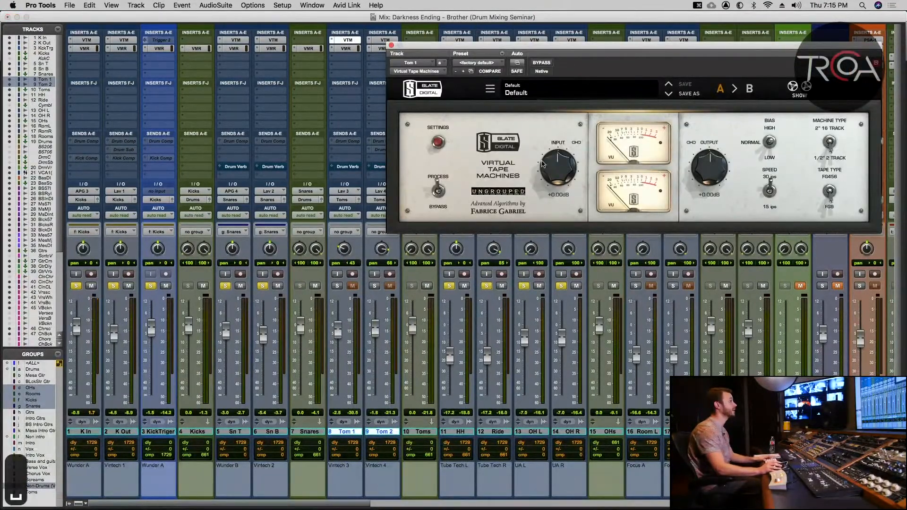
pyautogui.moveTo(559, 177); pyautogui.dragTo(562, 158)
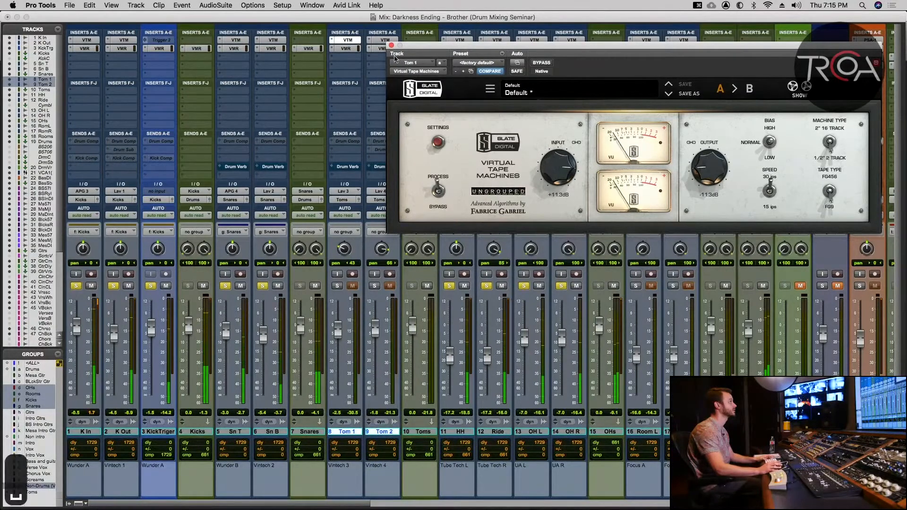
# Set the input of Tom 2's Virtual Tape Machines to +6.25 dB, then recheck Tom 1's tape machine and close it.
pyautogui.click(384, 40)
pyautogui.moveTo(576, 175); pyautogui.dragTo(564, 152)
pyautogui.press('space')
pyautogui.press('space')
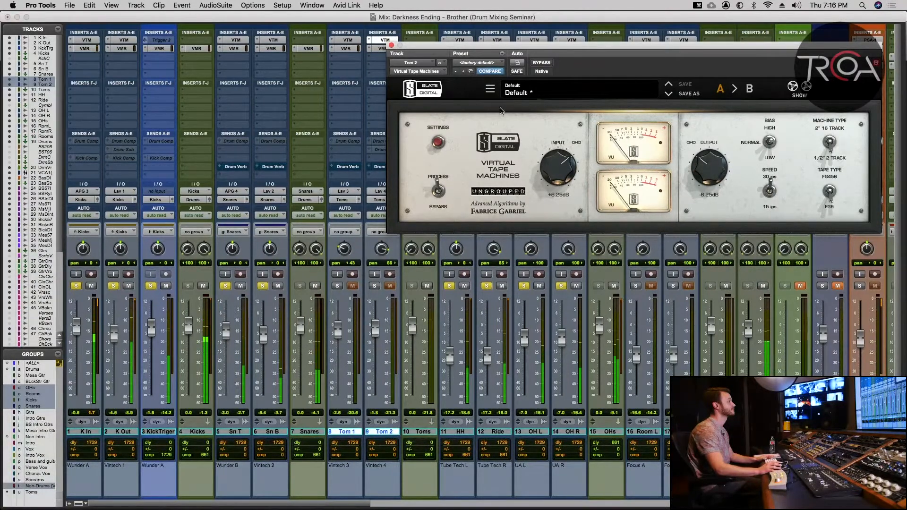
pyautogui.click(347, 40)
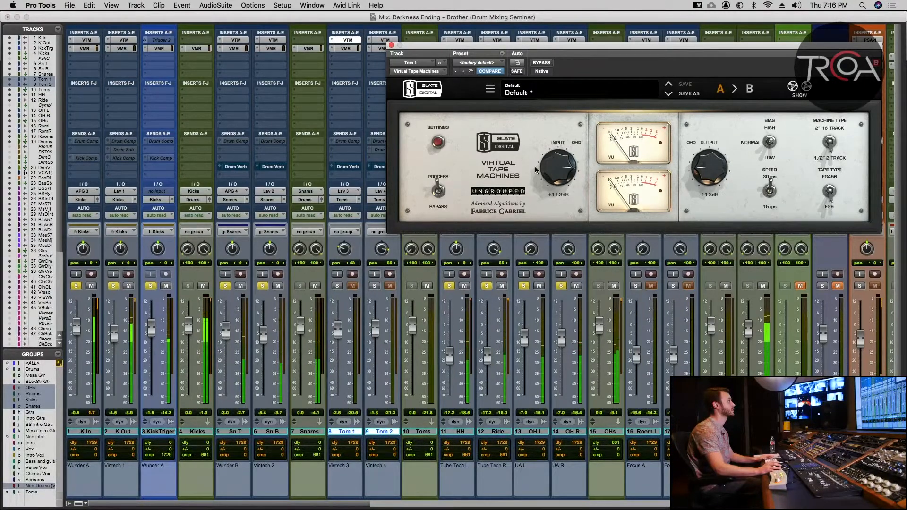
pyautogui.press('space')
pyautogui.click(392, 46)
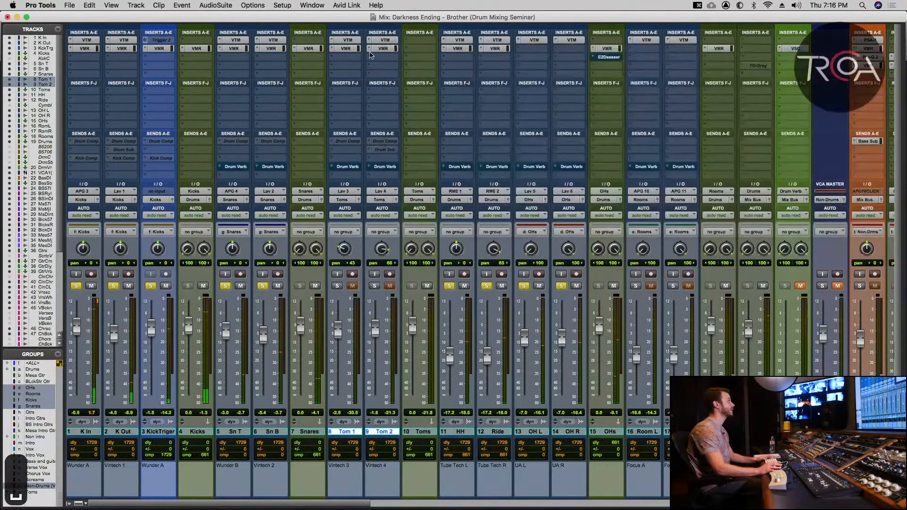
# Bring the toms into the soloed drum playback and set Tom 1's Virtual Channel input to +3.57 dB.
pyautogui.click(346, 48)
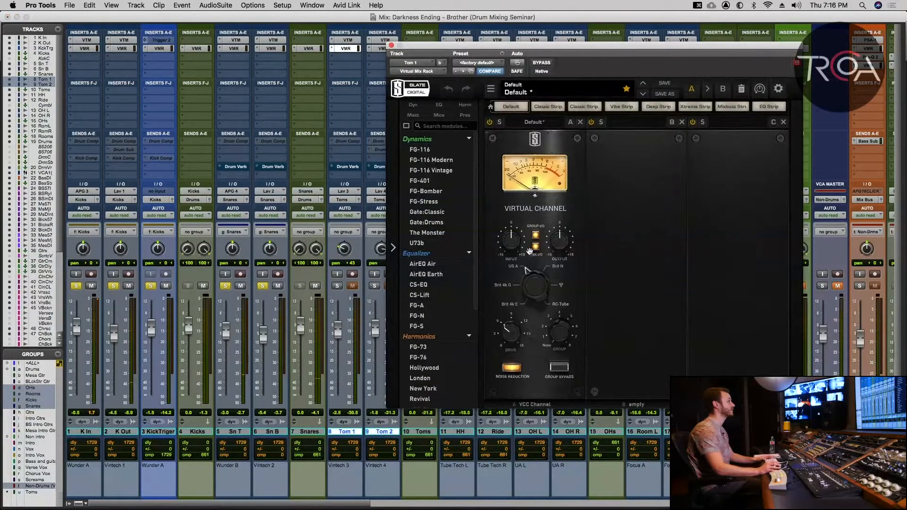
pyautogui.press('space')
pyautogui.click(337, 286)
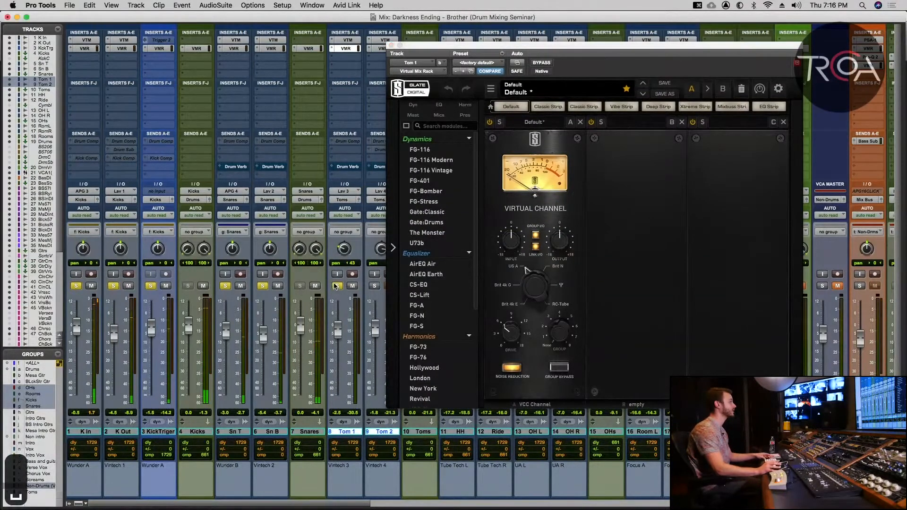
pyautogui.press('space')
pyautogui.press('space')
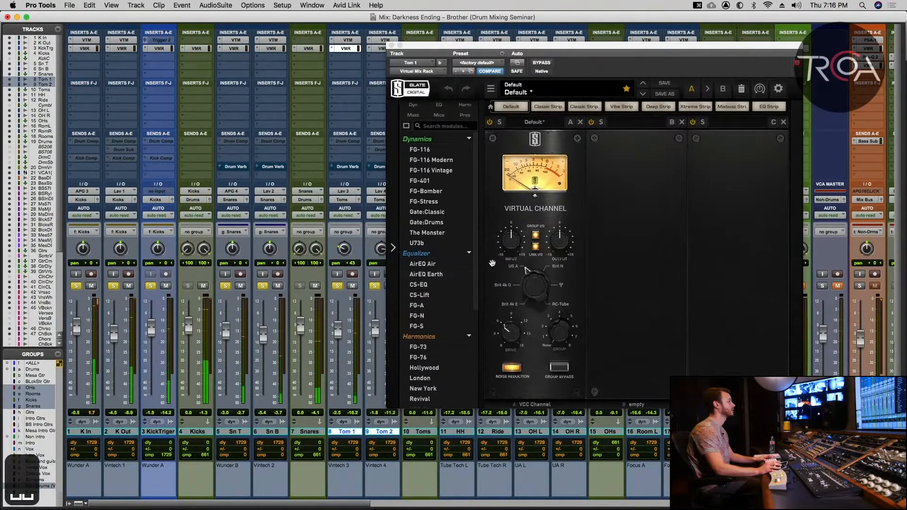
pyautogui.moveTo(507, 244); pyautogui.dragTo(508, 234)
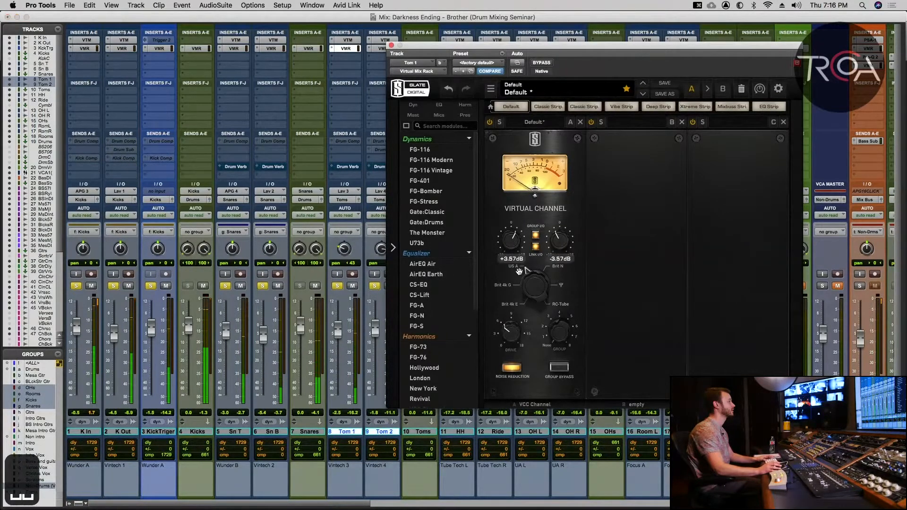
pyautogui.press('space')
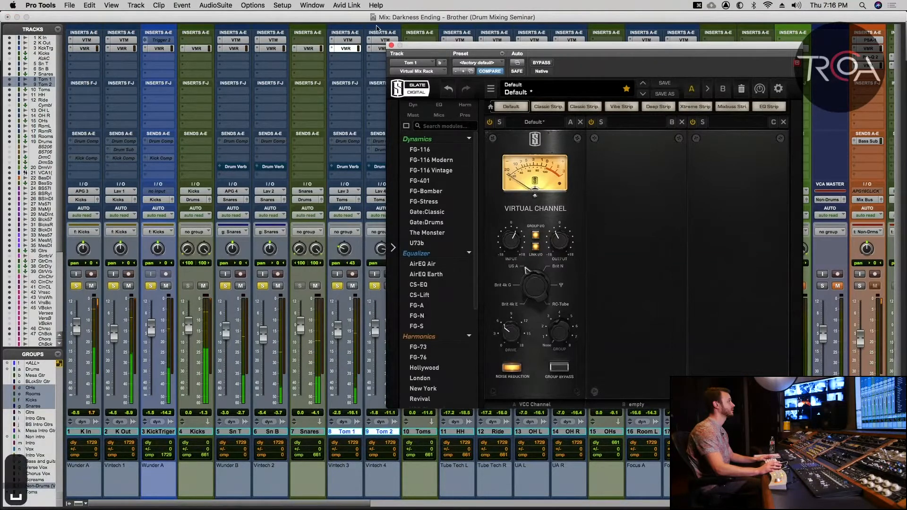
# Load an FG-401 in Tom 1's second slot, adjust its threshold, attack and makeup gain, and compare with it bypassed.
pyautogui.scroll(-1, 453, 266)
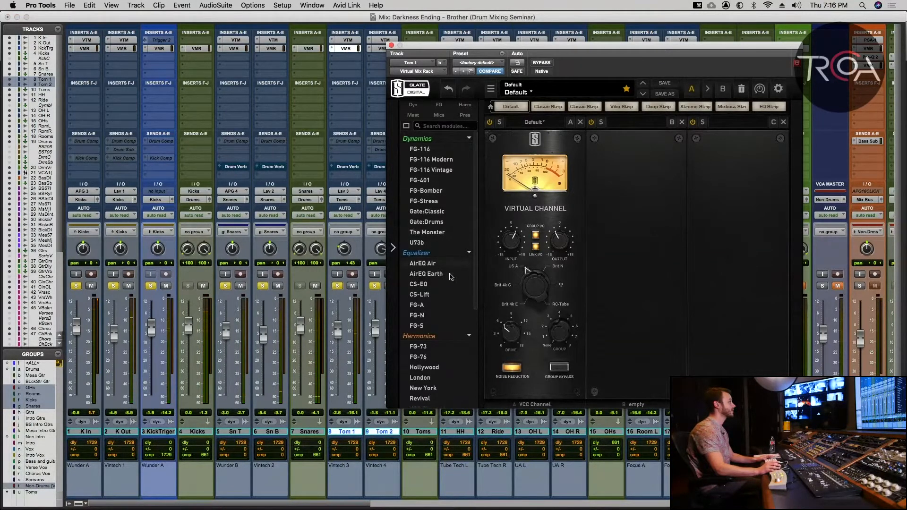
pyautogui.scroll(-1, 441, 301)
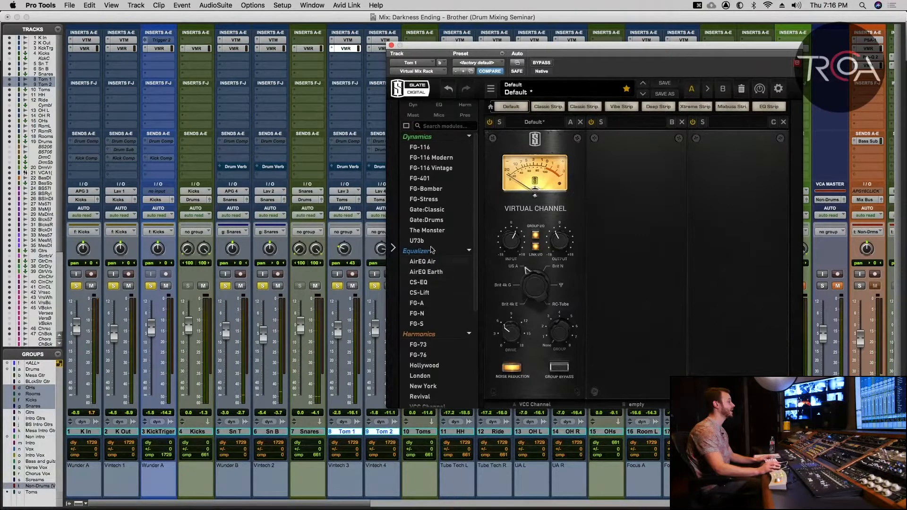
pyautogui.moveTo(435, 179); pyautogui.dragTo(638, 199)
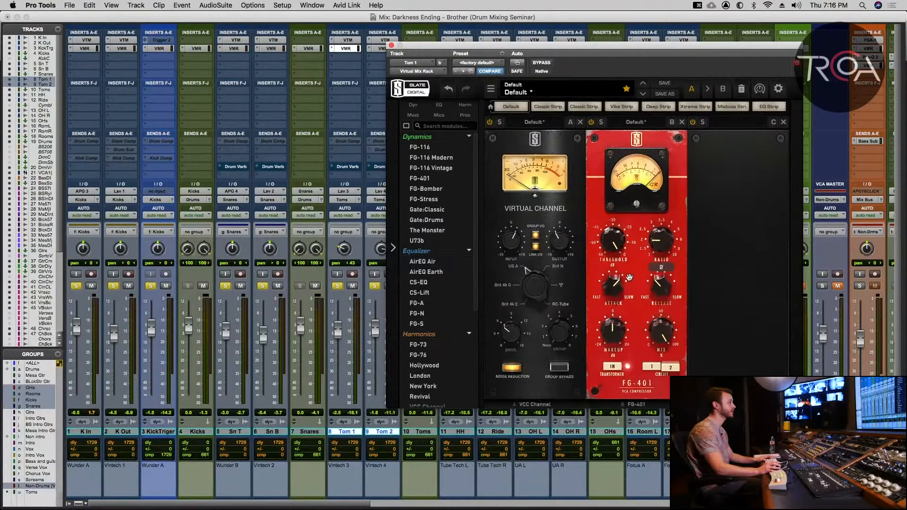
pyautogui.moveTo(612, 240); pyautogui.dragTo(602, 279)
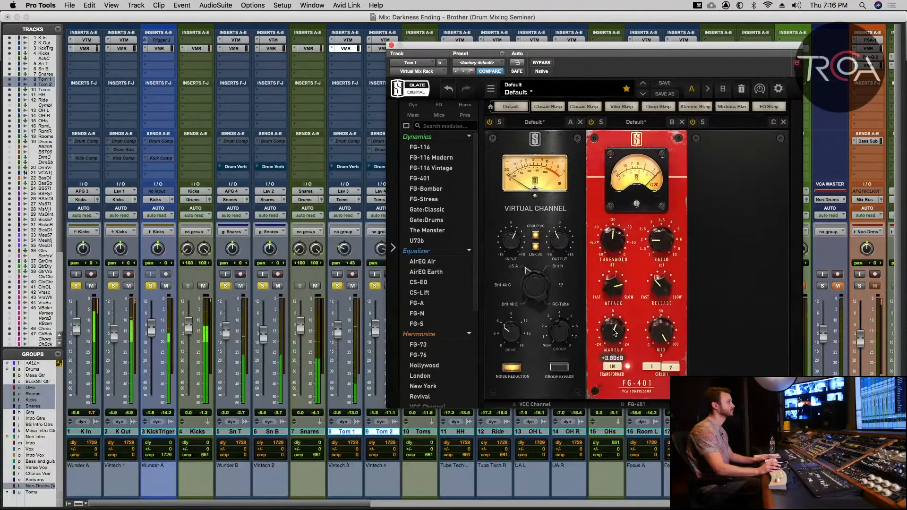
pyautogui.click(591, 122)
pyautogui.click(590, 122)
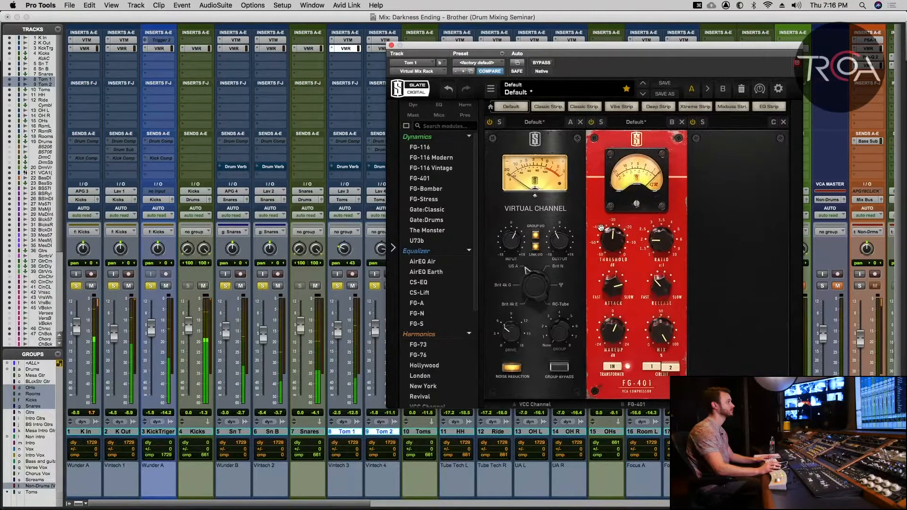
# Load an FG-S equalizer in the third slot of Tom 1's rack and copy the rack to Tom 2.
pyautogui.moveTo(423, 326); pyautogui.dragTo(725, 299)
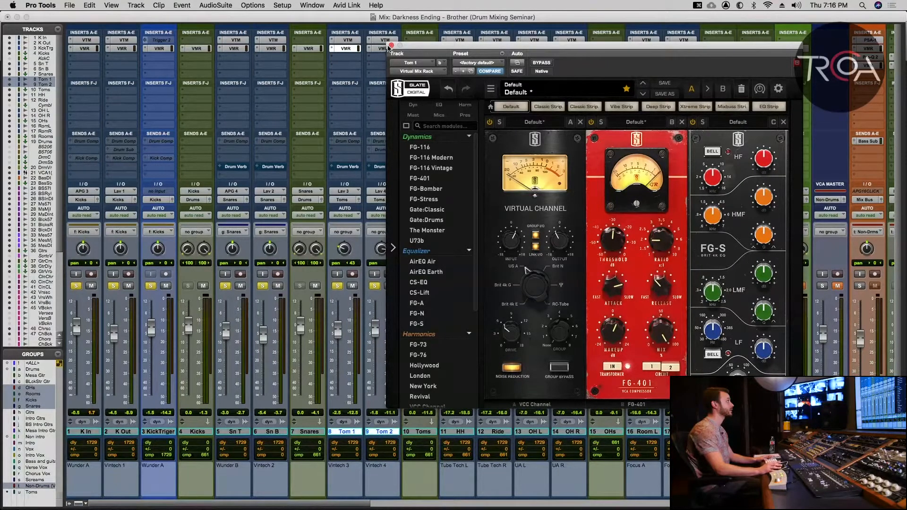
pyautogui.click(391, 45)
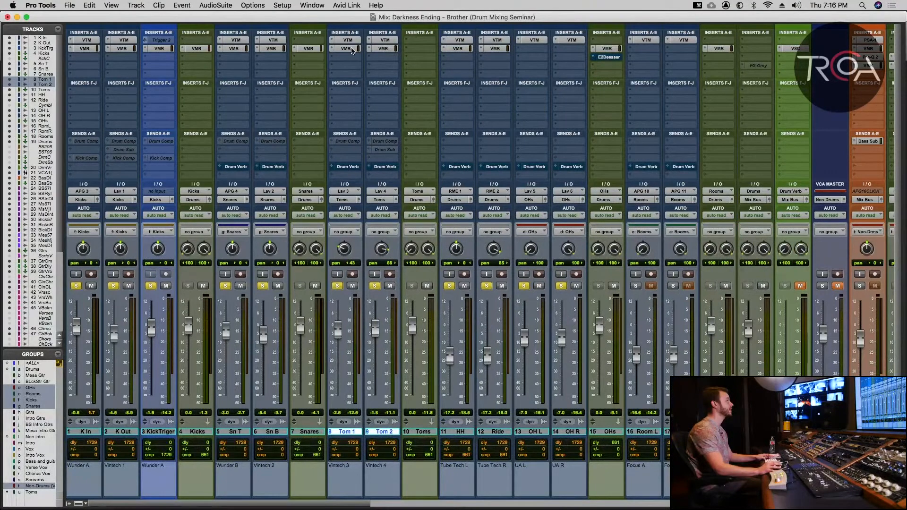
# In Tom 2's rack, readjust the FG-401 threshold and set its makeup gain to +3.12 dB.
pyautogui.click(378, 50)
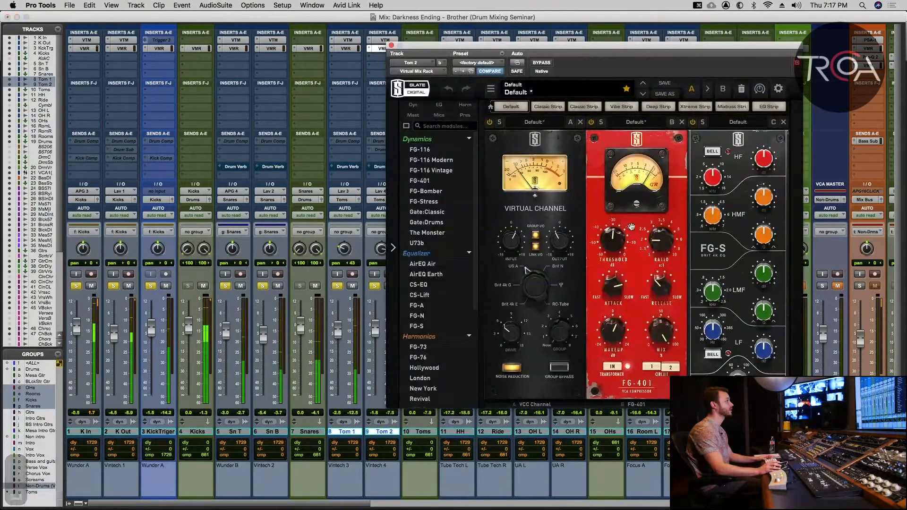
pyautogui.moveTo(620, 238)
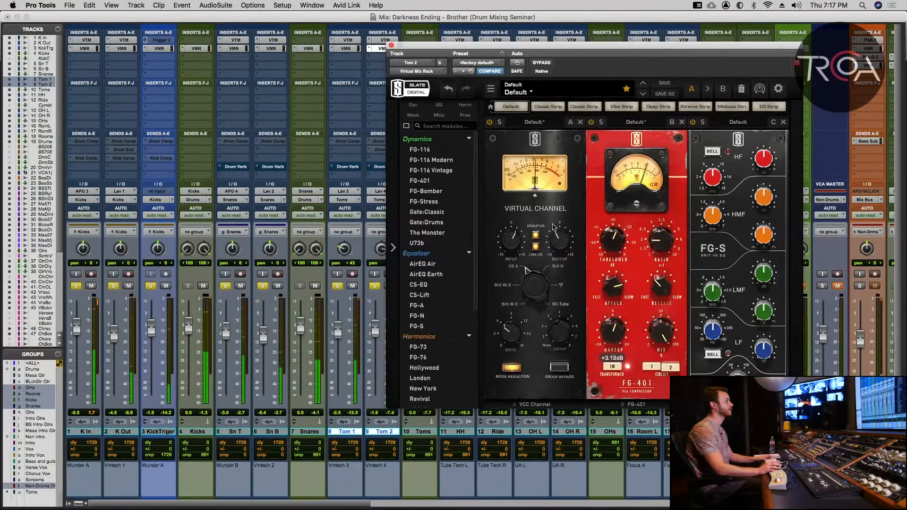
pyautogui.click(391, 46)
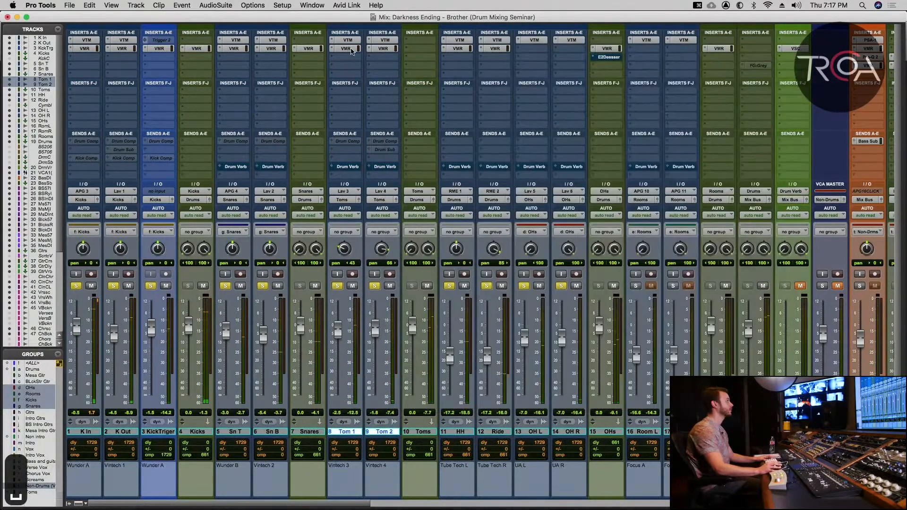
# Solo only Tom 1 and raise the high-pass filter of its FG-S equalizer while playing the tom hit.
pyautogui.click(347, 48)
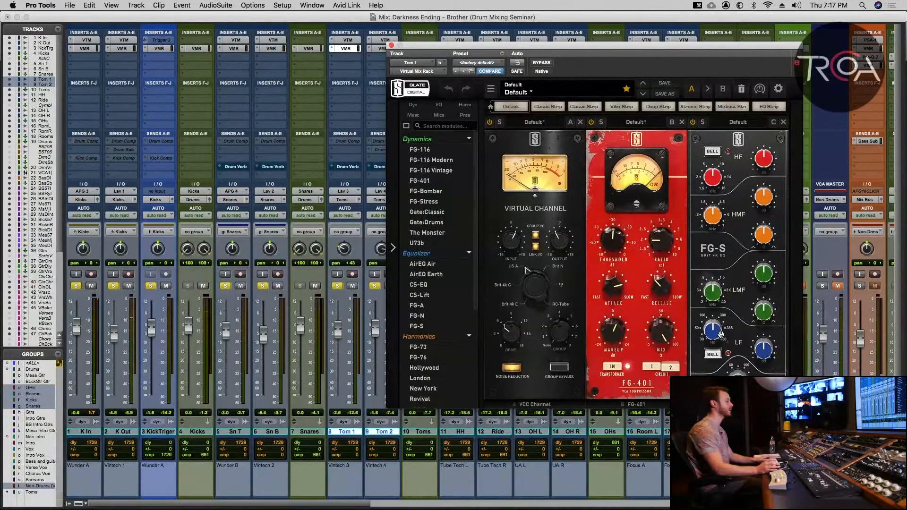
pyautogui.click(374, 288)
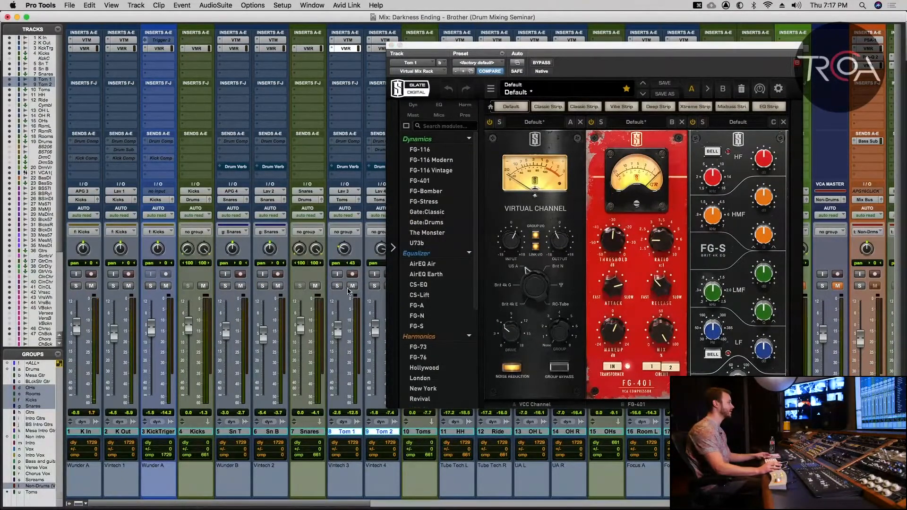
pyautogui.click(339, 286)
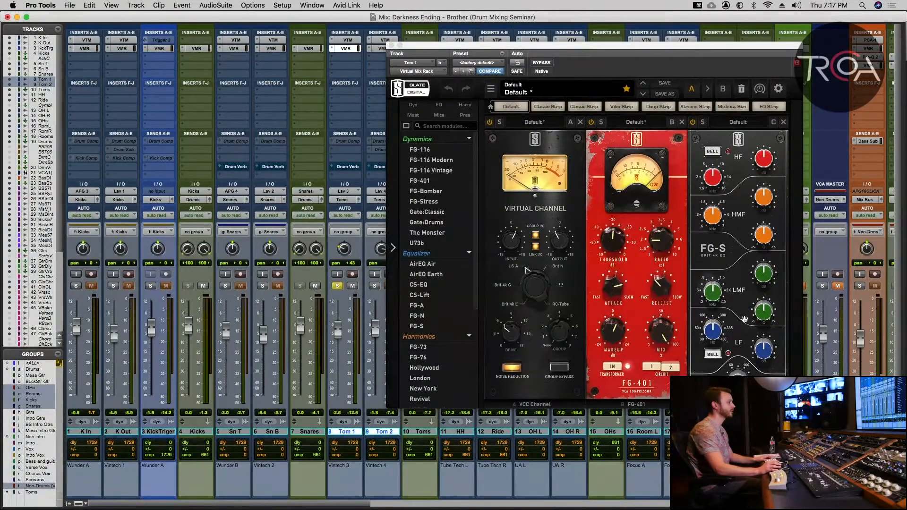
pyautogui.press('space')
pyautogui.press('space')
pyautogui.moveTo(737, 380); pyautogui.dragTo(737, 351)
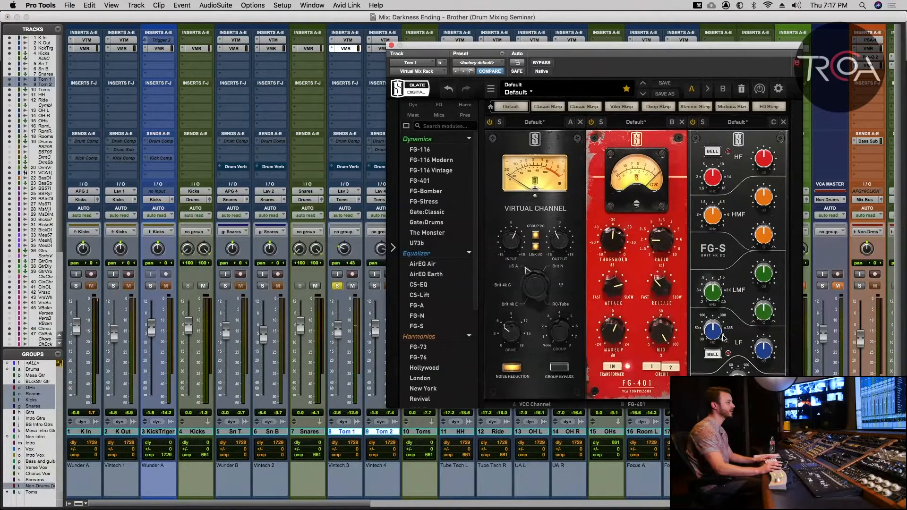
pyautogui.press('space')
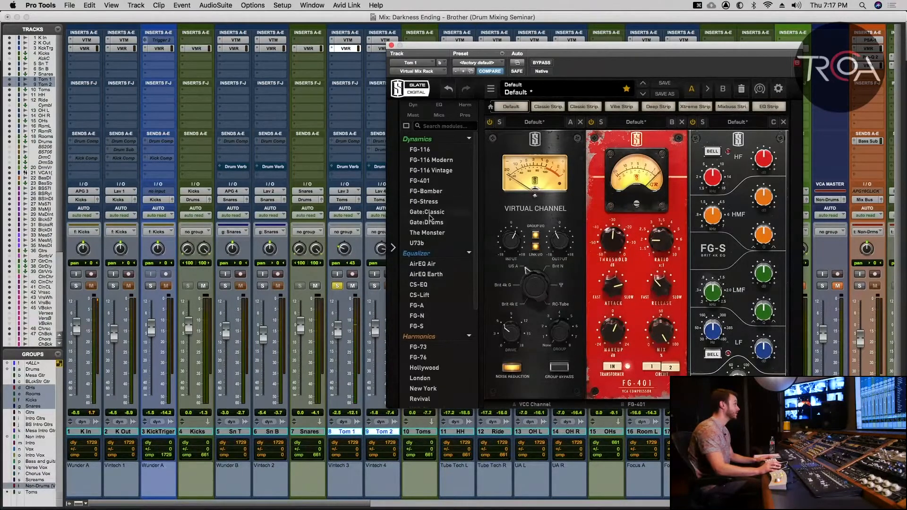
# Insert a Gate:Drums module in the first slot of Tom 1's rack, load its Tom Debleed Natural preset and play the hit.
pyautogui.moveTo(426, 224); pyautogui.dragTo(541, 126)
pyautogui.click(535, 122)
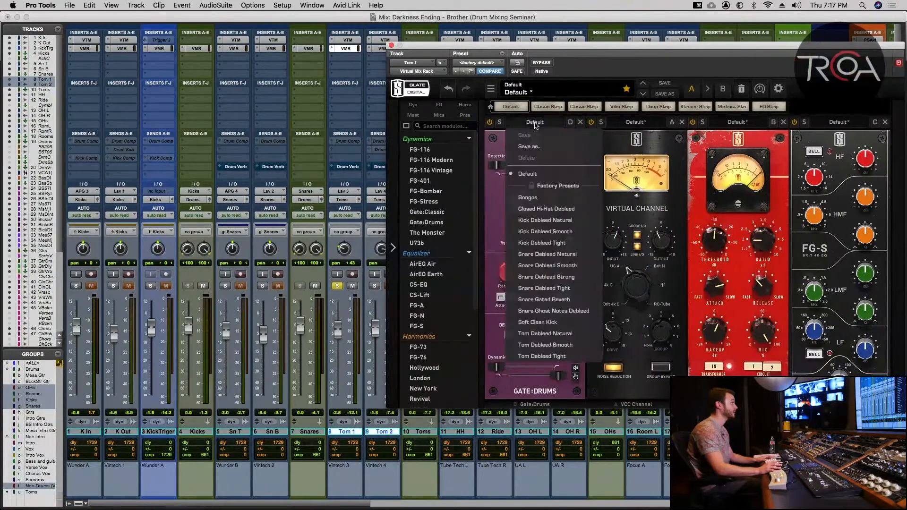
pyautogui.click(549, 334)
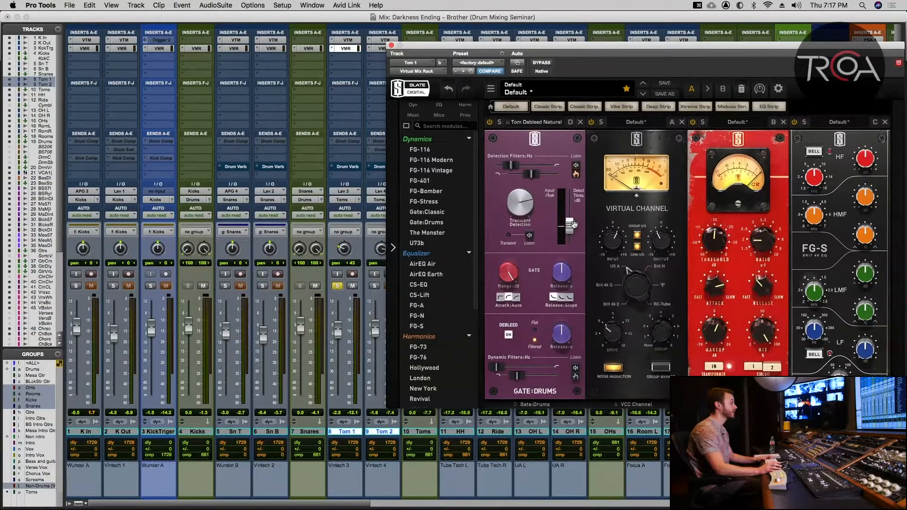
pyautogui.press('space')
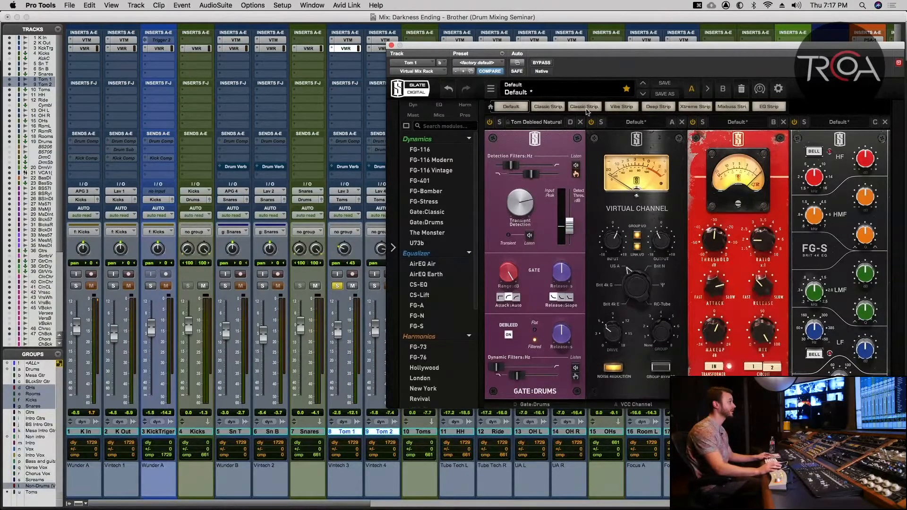
# Boost the LF band of Tom 1's FG-S equalizer and set its frequency to about 138 Hz while playing the tom hit.
pyautogui.moveTo(585, 50); pyautogui.dragTo(473, 33)
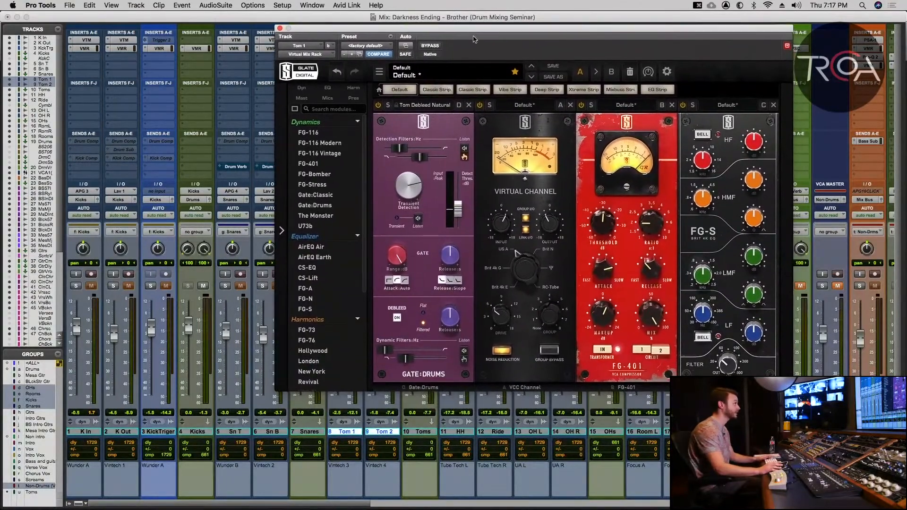
pyautogui.press('space')
pyautogui.moveTo(754, 333); pyautogui.dragTo(754, 319)
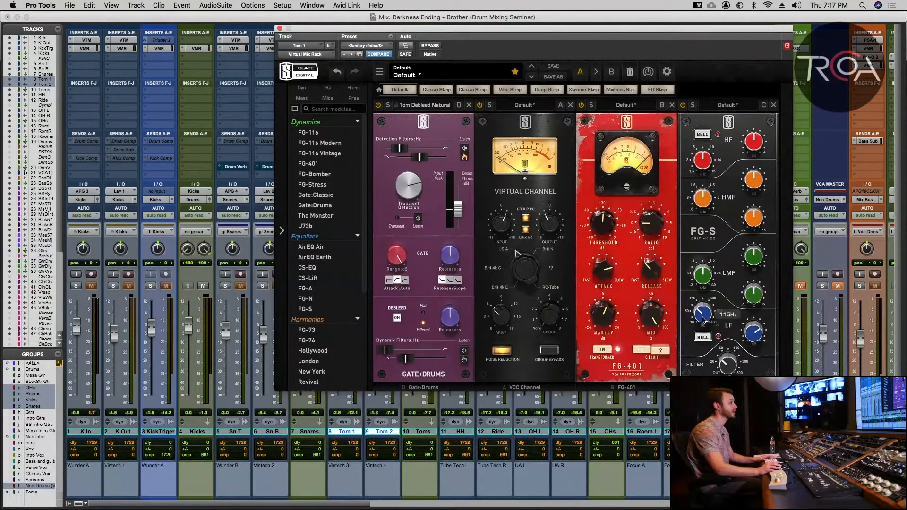
pyautogui.press('space')
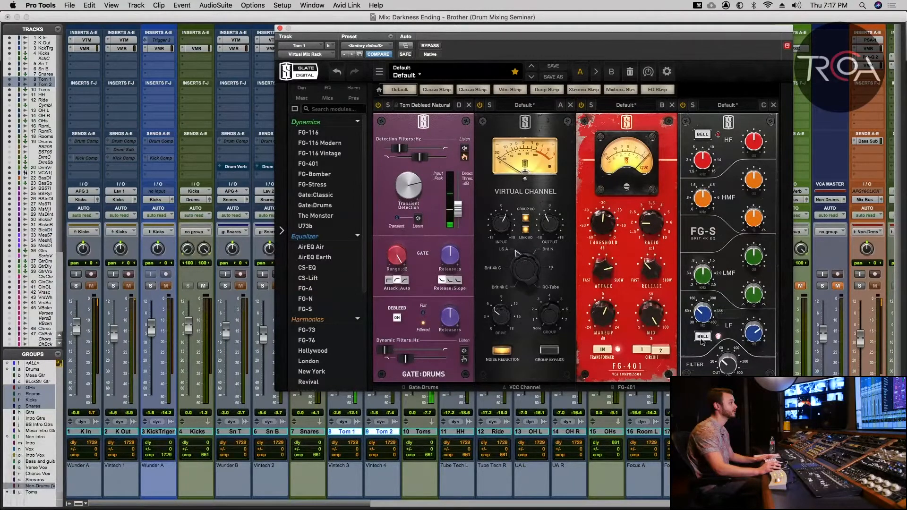
pyautogui.press('space')
pyautogui.press('space')
pyautogui.moveTo(701, 318); pyautogui.dragTo(700, 315)
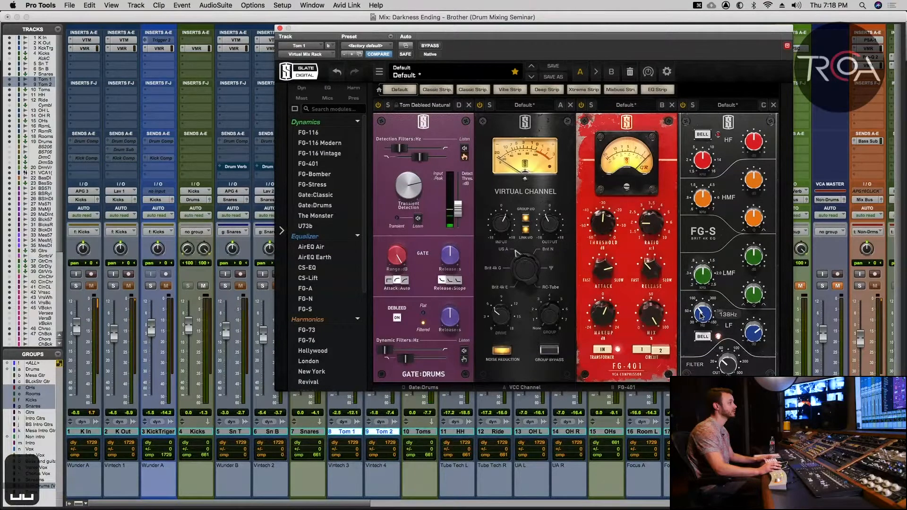
pyautogui.press('space')
# Adjust the LMF frequency and gain of Tom 1's FG-S equalizer and set the band's Q to 1.80 during playback.
pyautogui.moveTo(704, 280); pyautogui.dragTo(696, 296)
pyautogui.moveTo(763, 259); pyautogui.dragTo(762, 245)
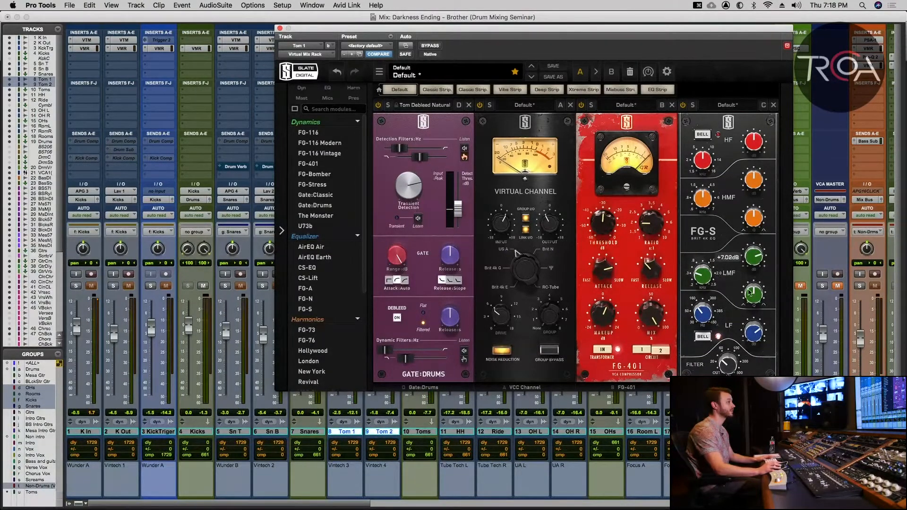
pyautogui.press('space')
pyautogui.moveTo(704, 280); pyautogui.dragTo(704, 284)
pyautogui.moveTo(750, 261); pyautogui.dragTo(752, 254)
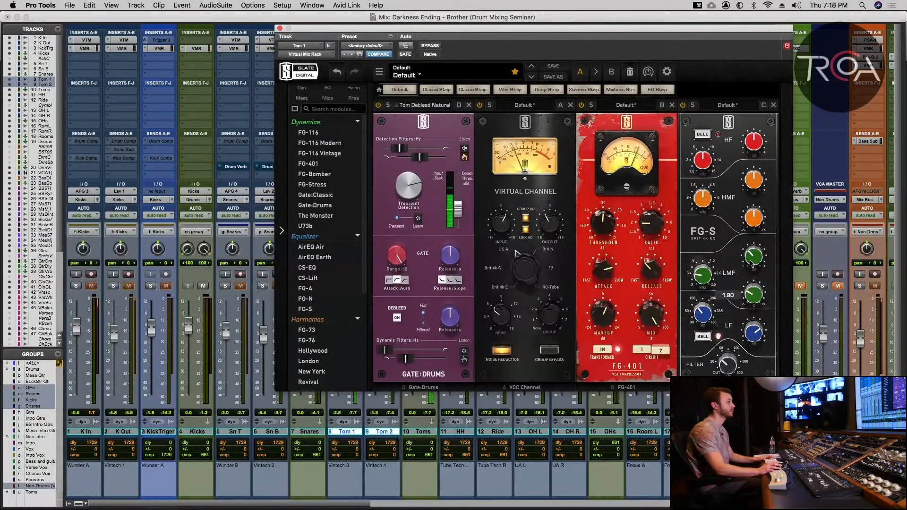
pyautogui.moveTo(751, 263); pyautogui.dragTo(750, 268)
pyautogui.press('space')
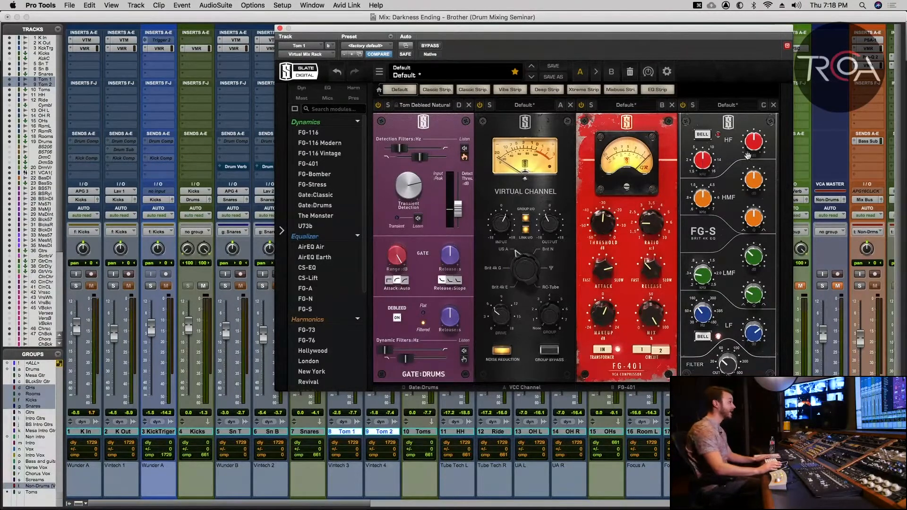
# Set the HMF frequency of Tom 1's FG-S equalizer to about 1.78 kHz and boost that band.
pyautogui.press('space')
pyautogui.moveTo(711, 197); pyautogui.dragTo(704, 203)
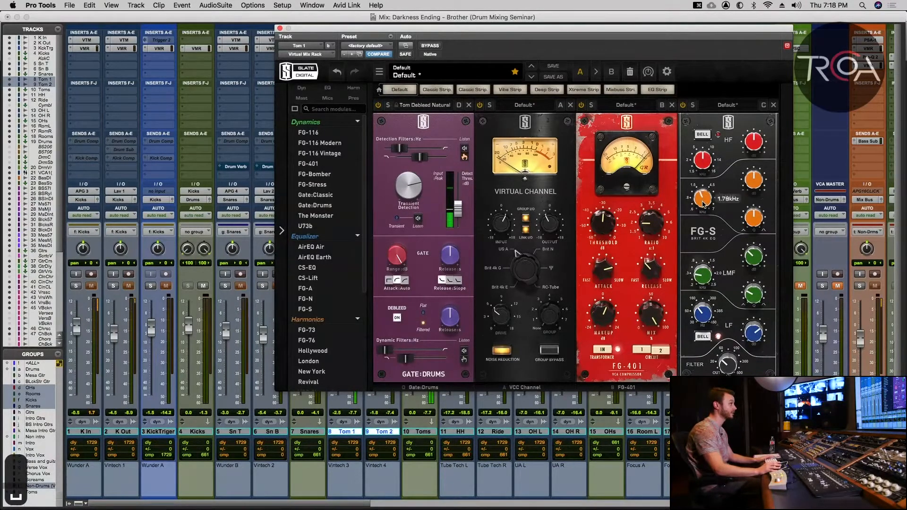
pyautogui.moveTo(755, 181); pyautogui.dragTo(755, 172)
# Set Tom 1's FG-S HF frequency to about 7.98 kHz, audition its gain against a 0 dB reset, and boost the band.
pyautogui.moveTo(704, 200); pyautogui.dragTo(702, 165)
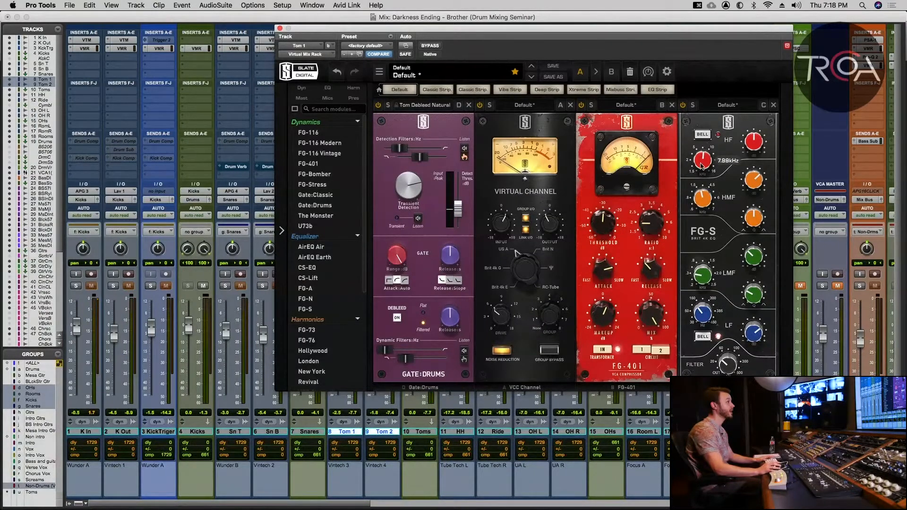
pyautogui.press('space')
pyautogui.moveTo(751, 146); pyautogui.dragTo(754, 122)
pyautogui.keyDown('alt'); pyautogui.click(752, 137); pyautogui.keyUp('alt')
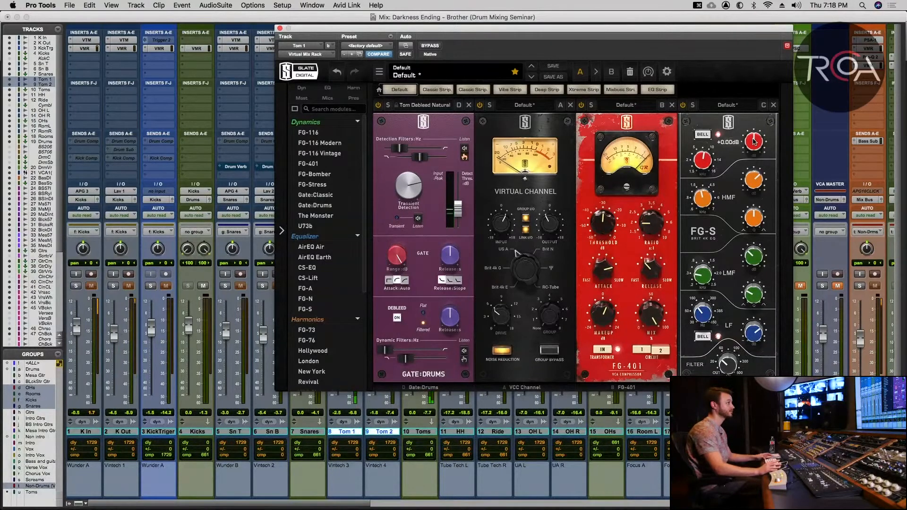
pyautogui.press('space')
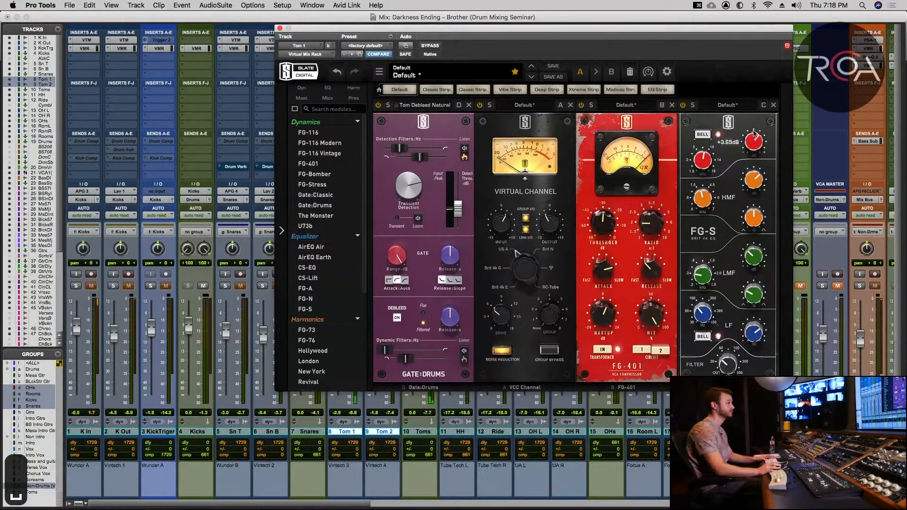
pyautogui.press('space')
pyautogui.moveTo(754, 114); pyautogui.dragTo(747, 147)
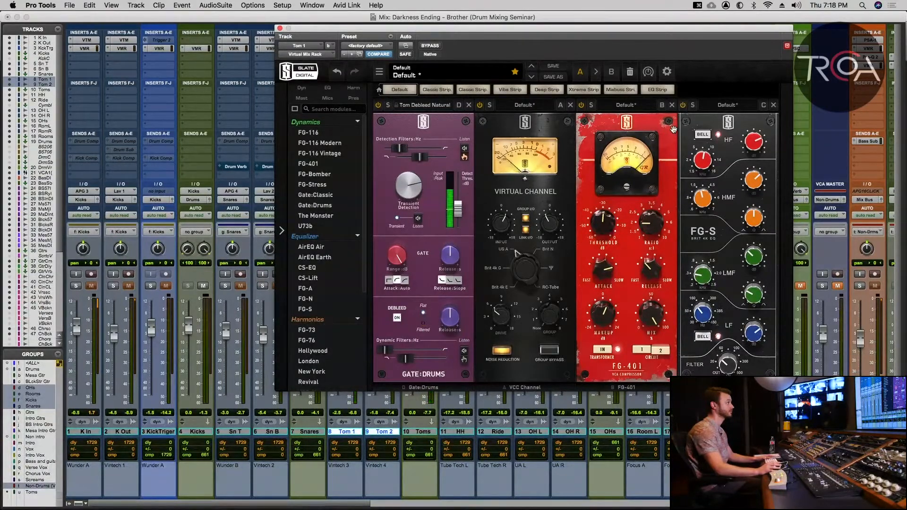
pyautogui.press('space')
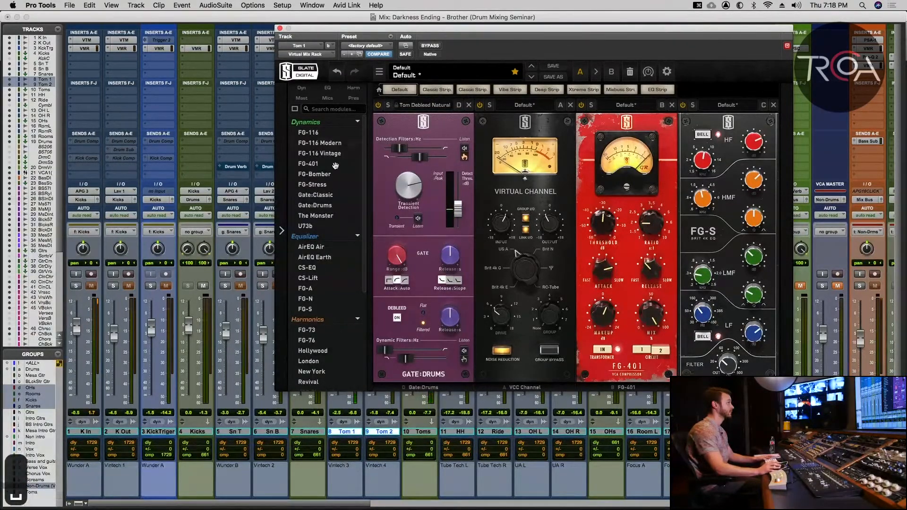
pyautogui.scroll(-1, 326, 226)
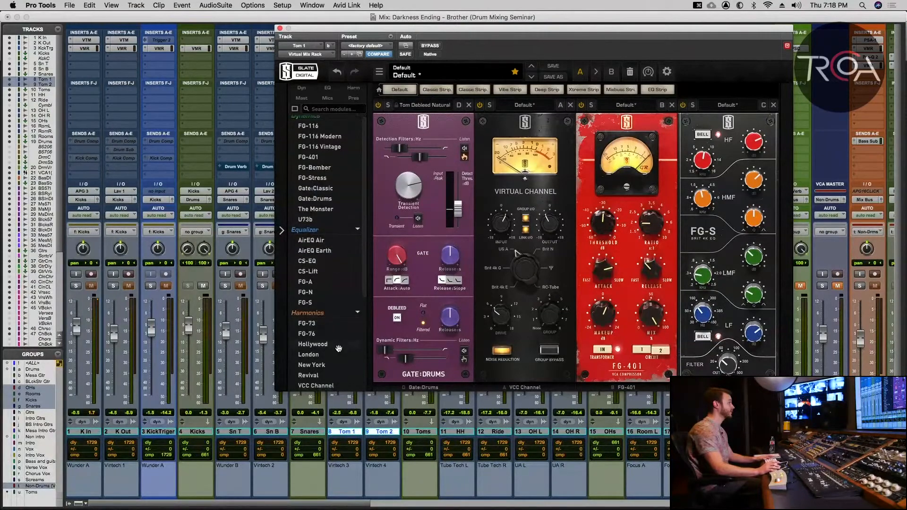
pyautogui.scroll(-2, 325, 312)
pyautogui.moveTo(326, 311)
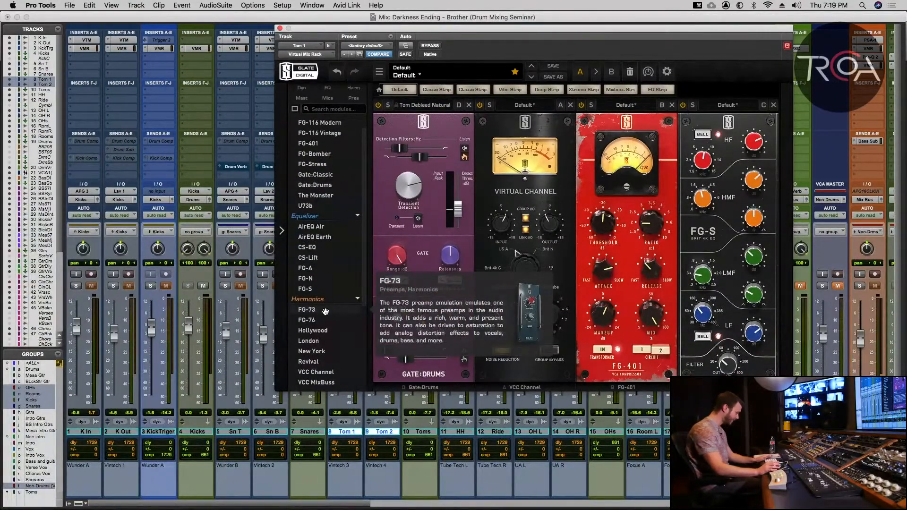
# Close Tom 1's rack, open Tom 2's Virtual Mix Rack and insert a Gate:Drums module in its first slot.
pyautogui.click(280, 29)
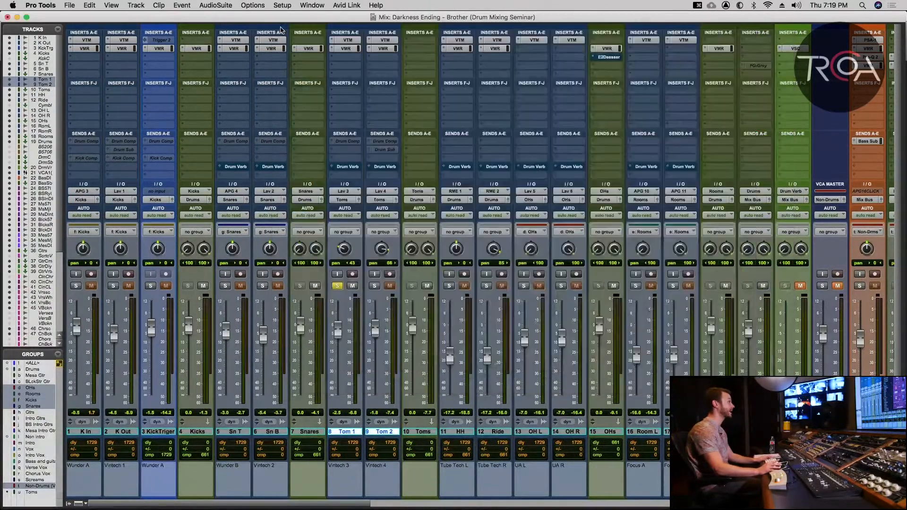
pyautogui.click(383, 49)
pyautogui.moveTo(334, 28); pyautogui.dragTo(381, 30)
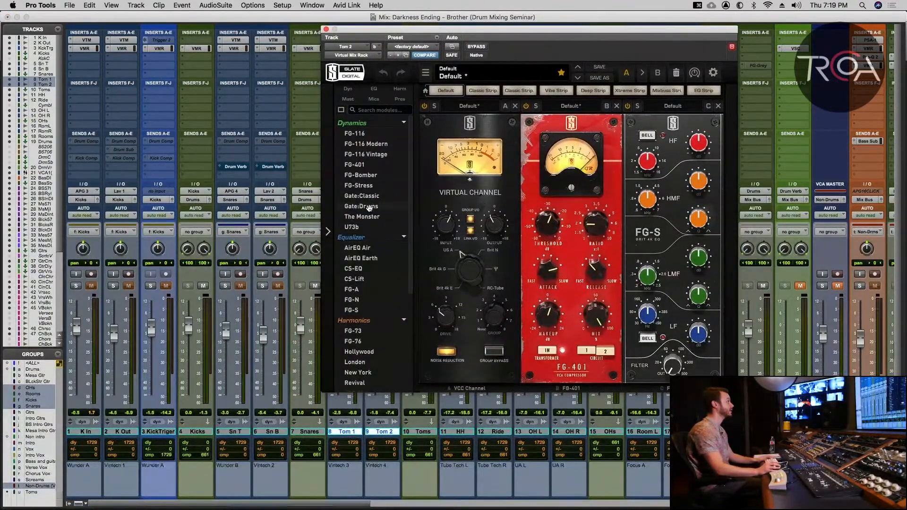
pyautogui.moveTo(437, 203); pyautogui.dragTo(440, 203)
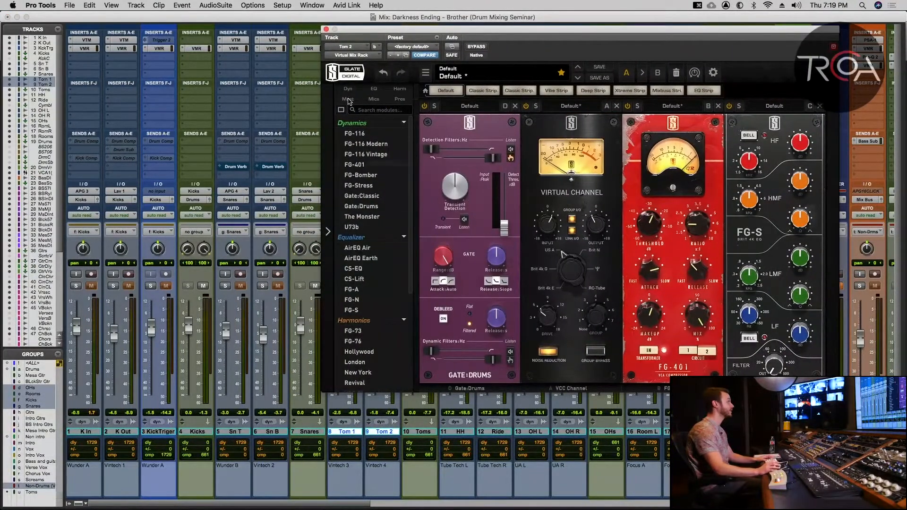
# Move the solo from Tom 1 to Tom 2 and start playback with Tom 2's rack open.
pyautogui.click(326, 30)
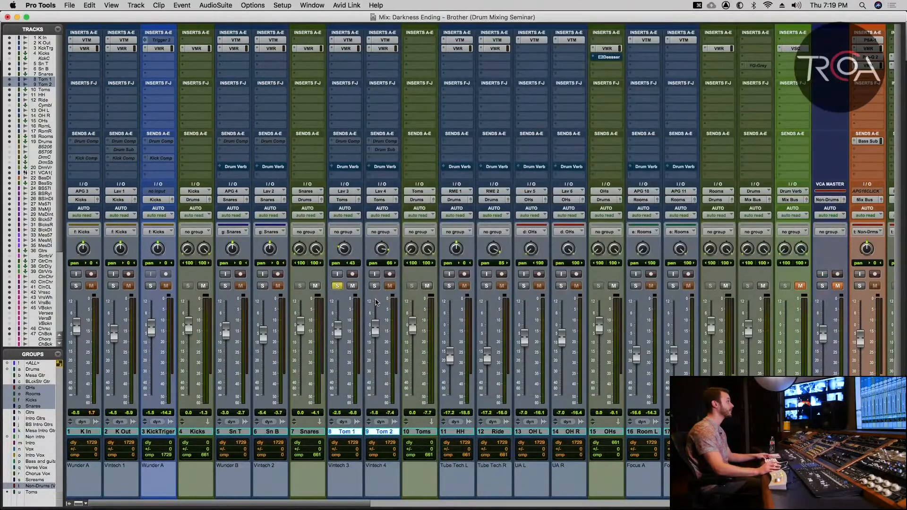
pyautogui.click(337, 287)
pyautogui.press('space')
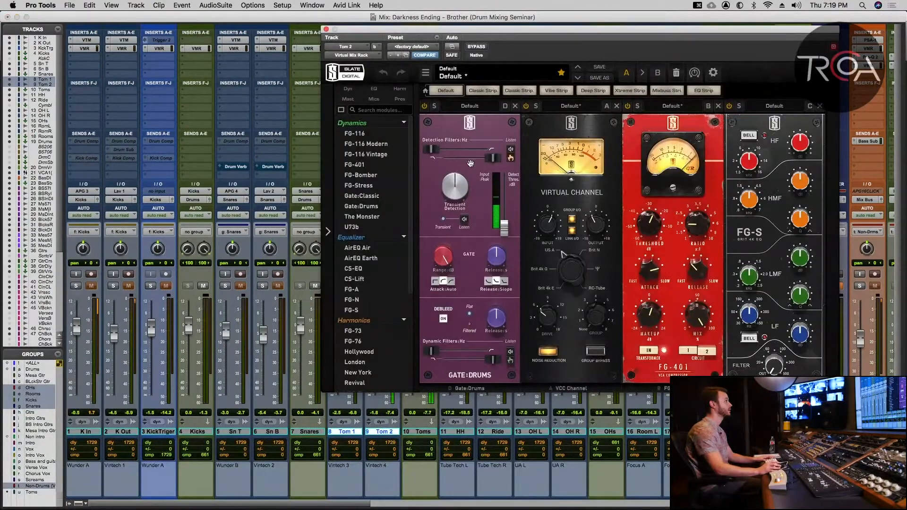
# Load the Tom Debleed Natural preset in Tom 2's Gate:Drums and slightly adjust its detection threshold.
pyautogui.click(469, 106)
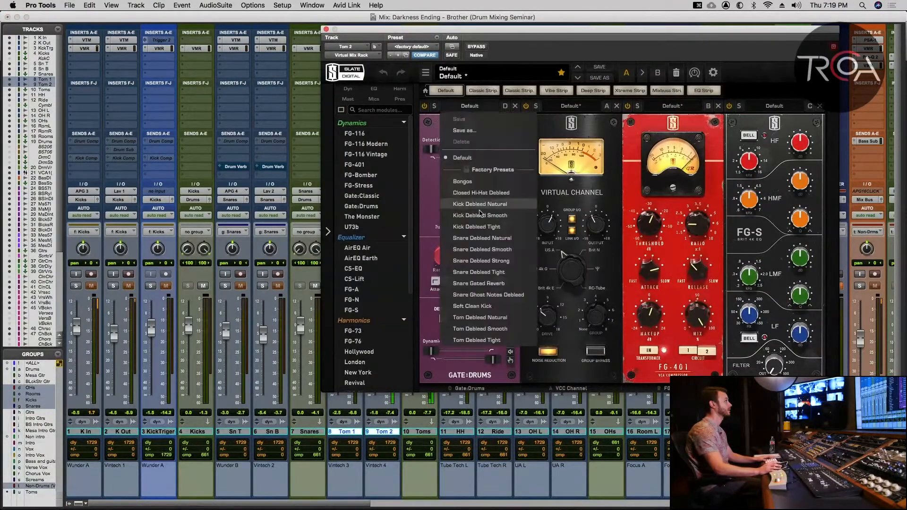
pyautogui.click(479, 318)
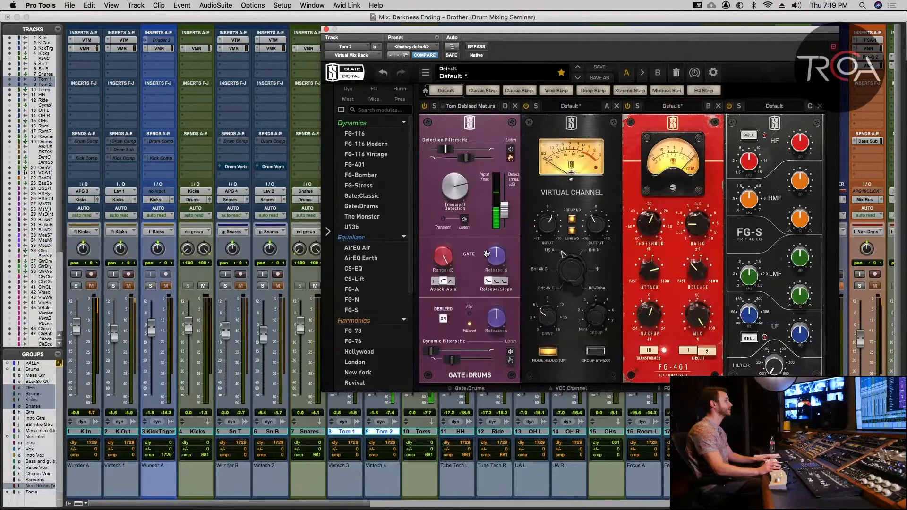
pyautogui.moveTo(505, 204); pyautogui.dragTo(504, 206)
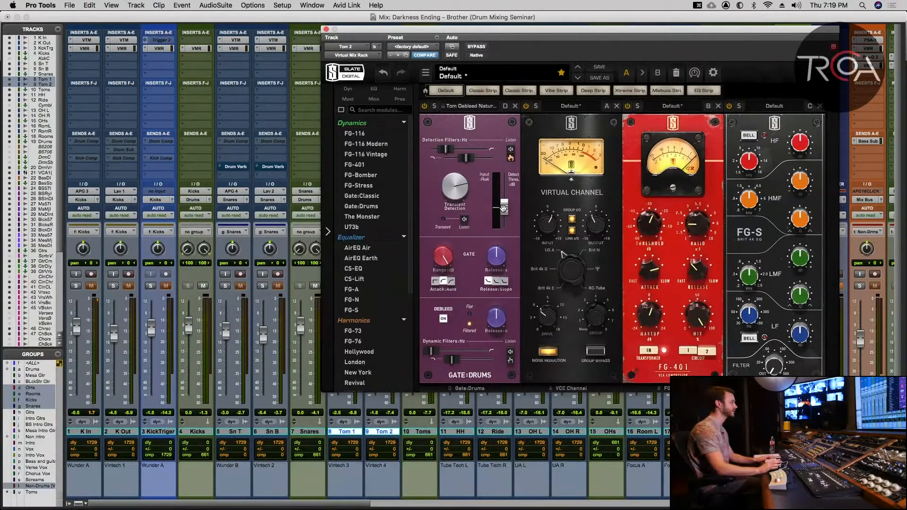
# Adjust the high-pass filter of Tom 2's FG-S equalizer and boost its LF band at about 78.2 Hz during playback.
pyautogui.press('space')
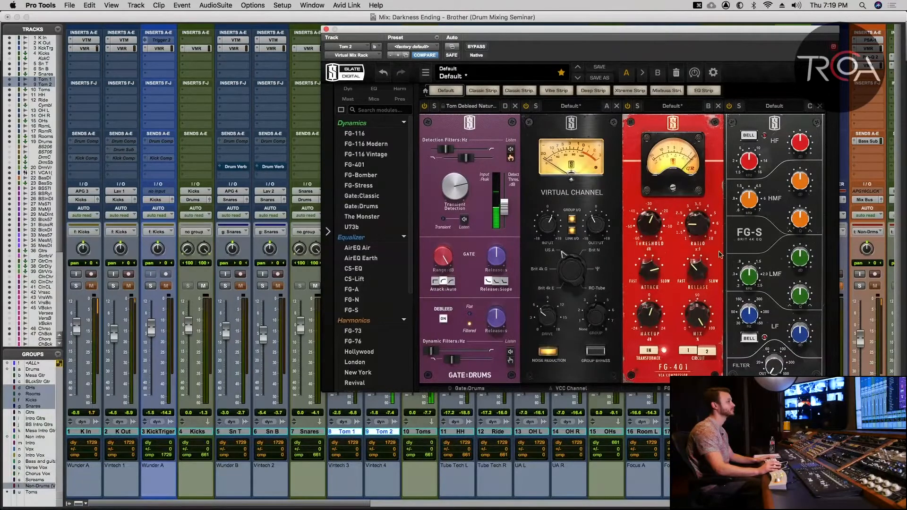
pyautogui.moveTo(772, 371); pyautogui.dragTo(748, 320)
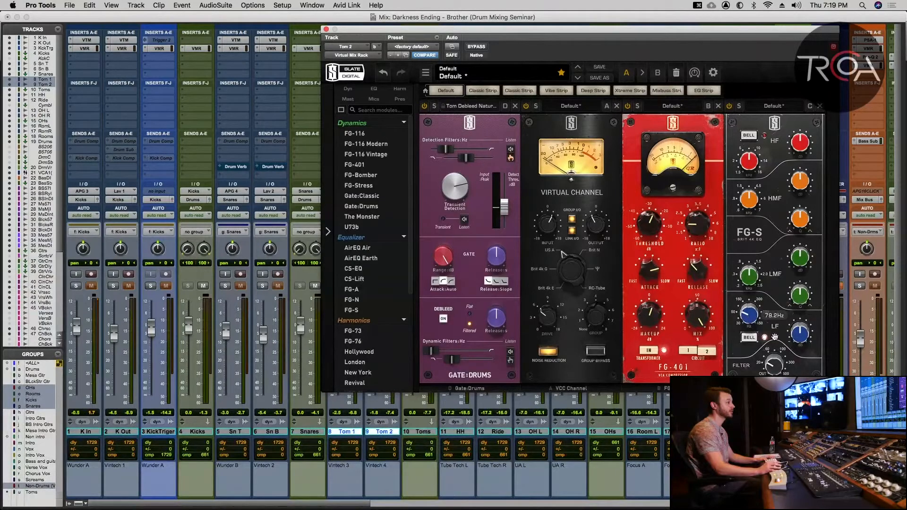
pyautogui.moveTo(806, 330); pyautogui.dragTo(807, 319)
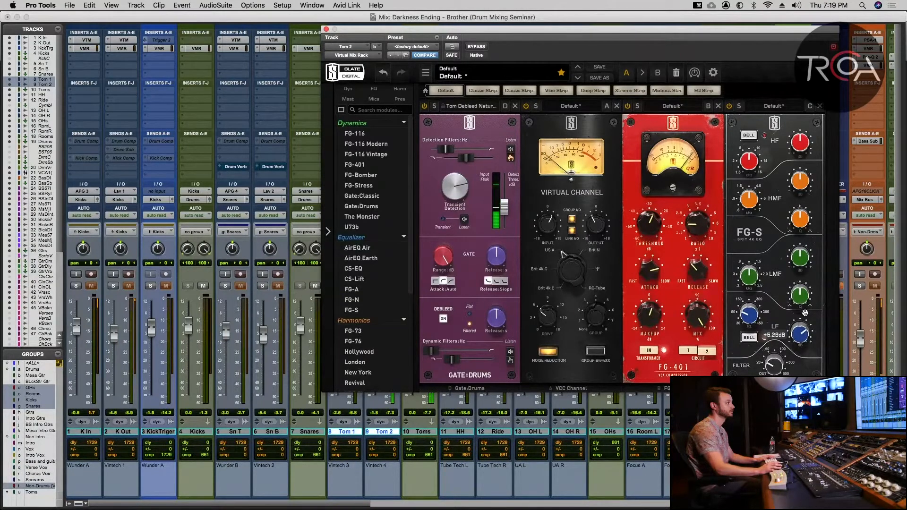
# In Tom 2's FG-S equalizer, boost the HMF by about 6.16 dB and the HF at 8.34 kHz by about 8.59 dB.
pyautogui.moveTo(801, 185); pyautogui.dragTo(801, 172)
pyautogui.moveTo(751, 195); pyautogui.dragTo(793, 183)
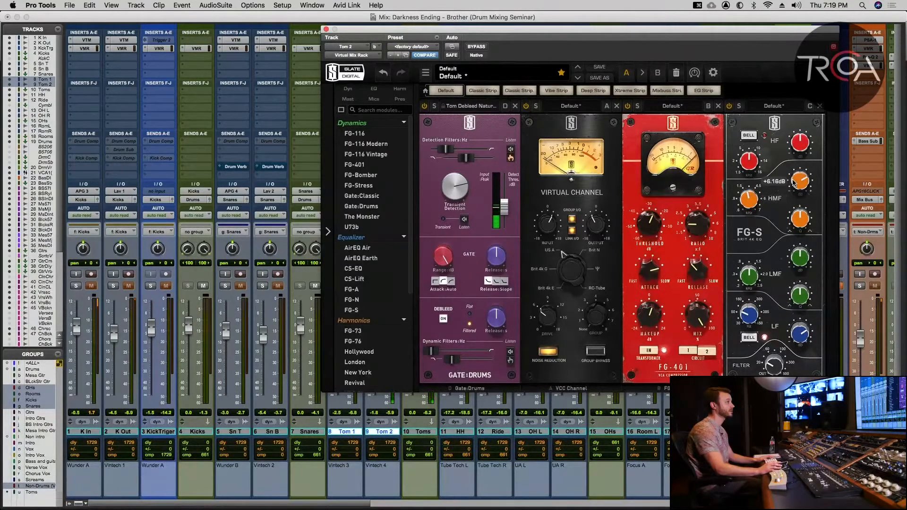
pyautogui.moveTo(754, 156); pyautogui.dragTo(751, 159)
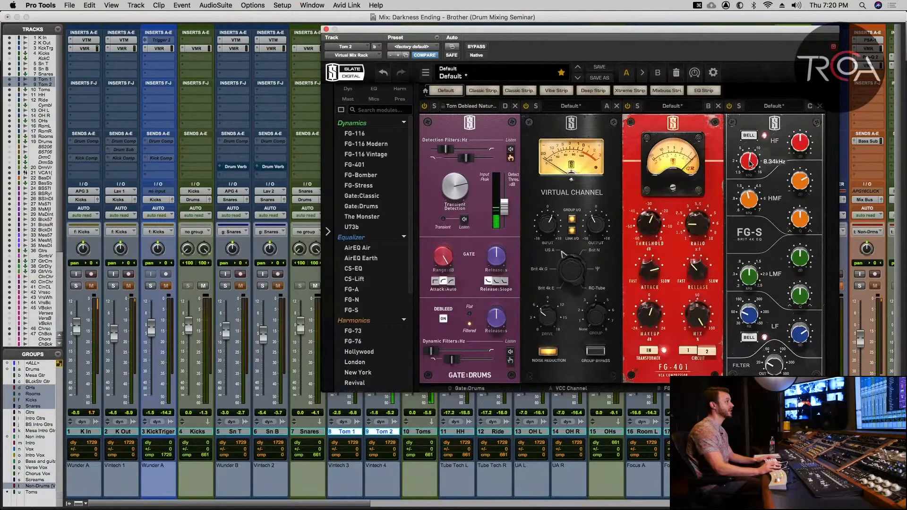
pyautogui.moveTo(793, 148); pyautogui.dragTo(796, 122)
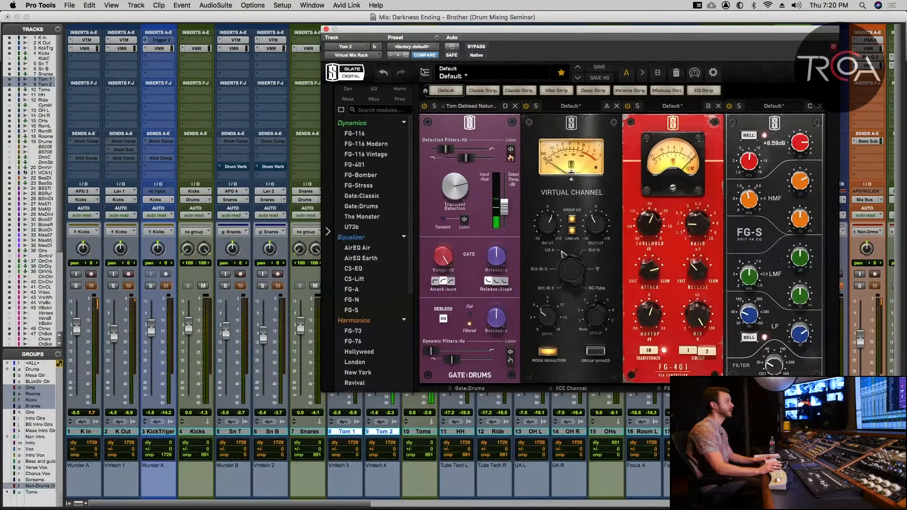
# Solo Tom 1 alongside Tom 2 and add a Trimmer at about -2.60 dB to the end of Tom 2's rack.
pyautogui.click(326, 31)
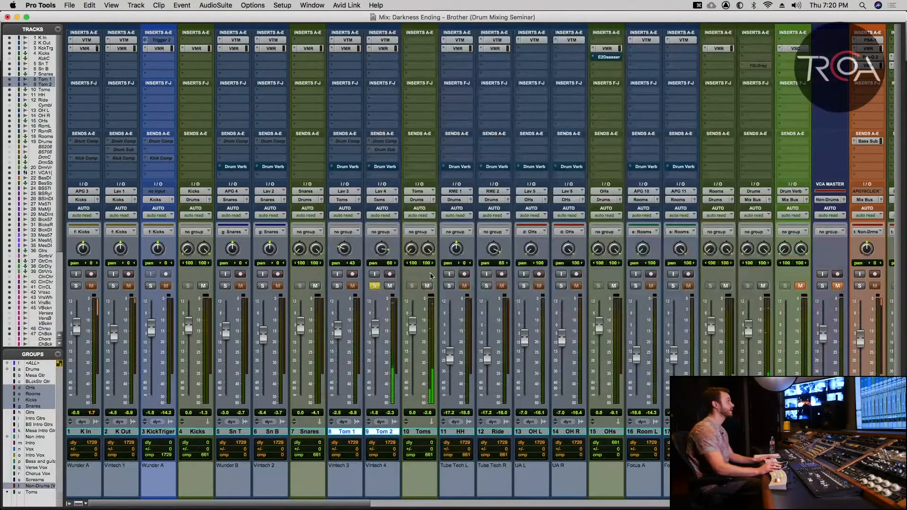
pyautogui.click(338, 286)
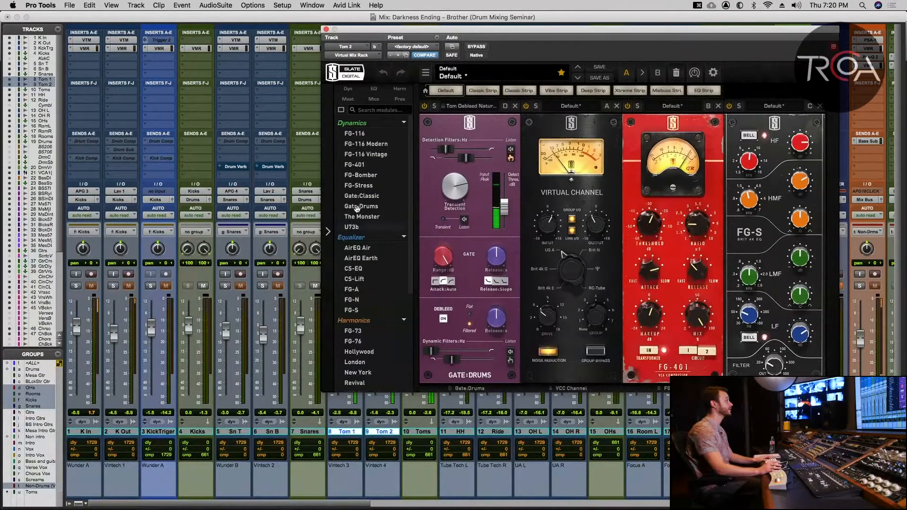
pyautogui.scroll(-8, 362, 165)
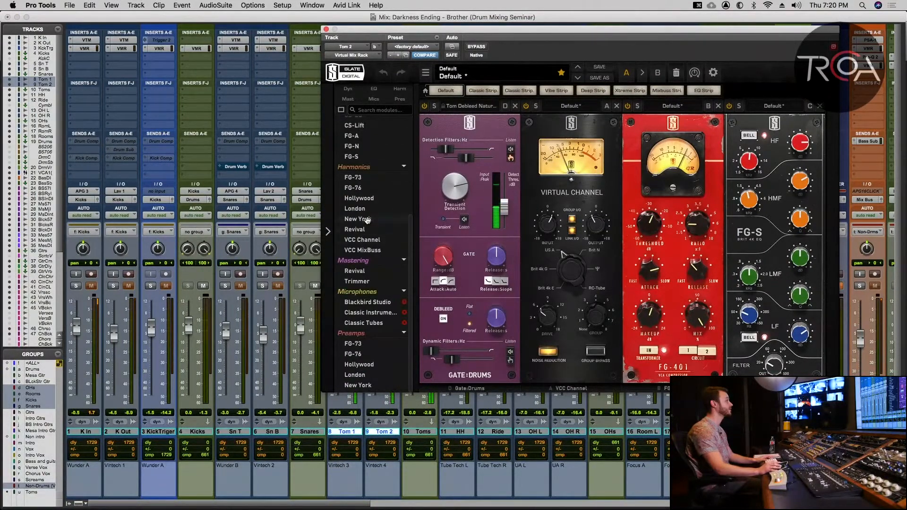
pyautogui.moveTo(356, 281); pyautogui.dragTo(873, 266)
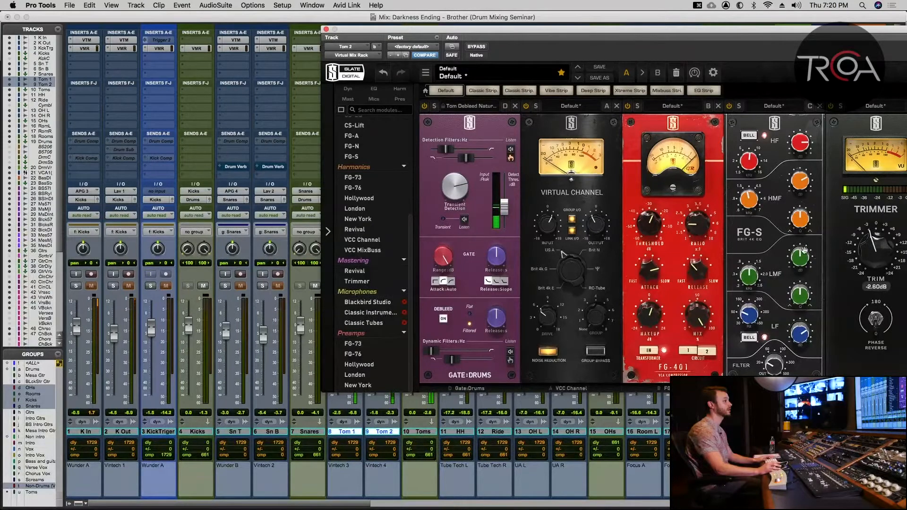
pyautogui.click(326, 29)
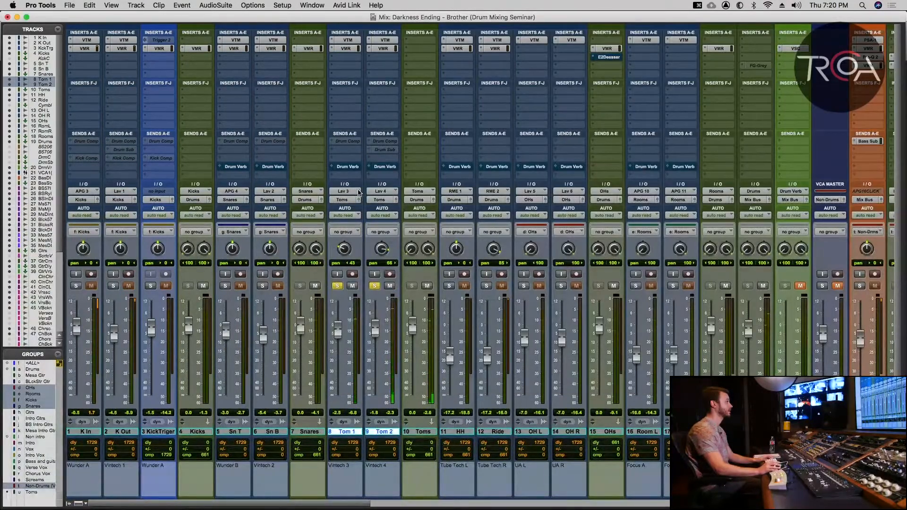
pyautogui.press('space')
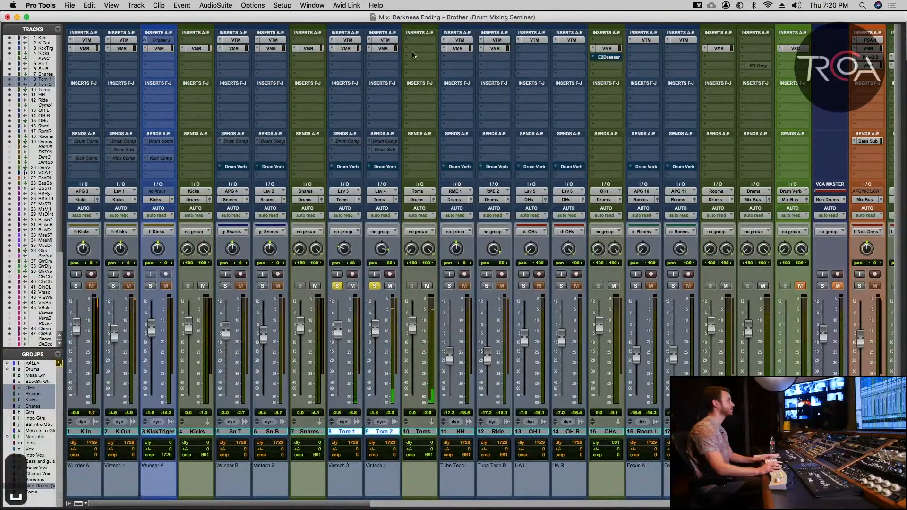
# Insert a stereo Virtual Mix Rack on the Toms bus and load Revival into its first slot.
pyautogui.click(412, 55)
pyautogui.moveTo(444, 49)
pyautogui.moveTo(510, 49)
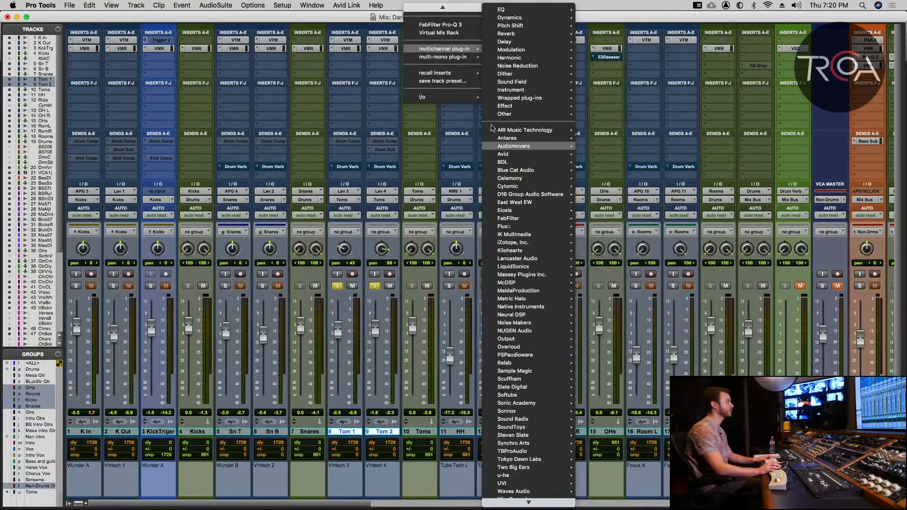
pyautogui.moveTo(534, 389)
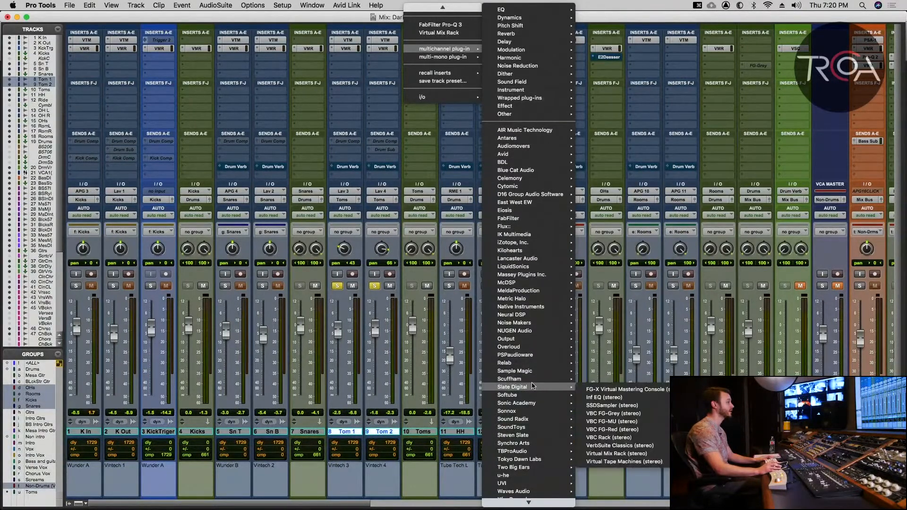
pyautogui.click(638, 454)
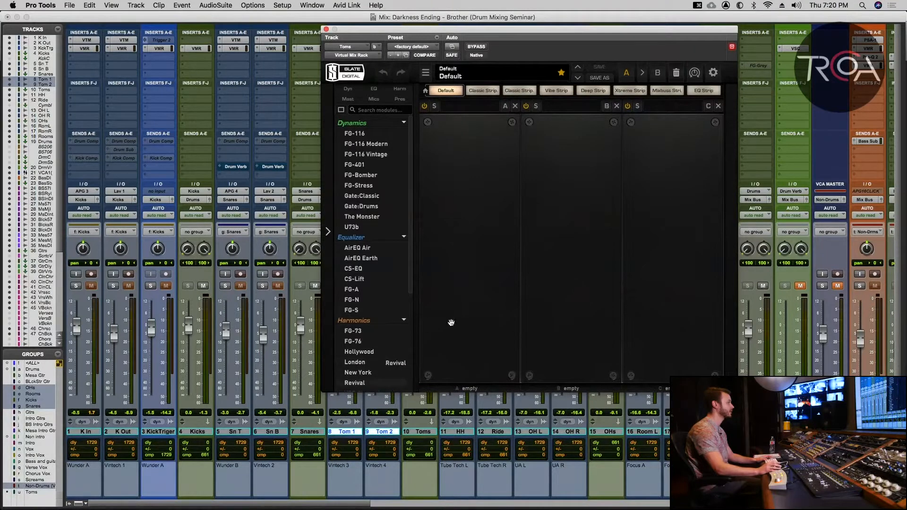
pyautogui.moveTo(447, 326); pyautogui.dragTo(449, 323)
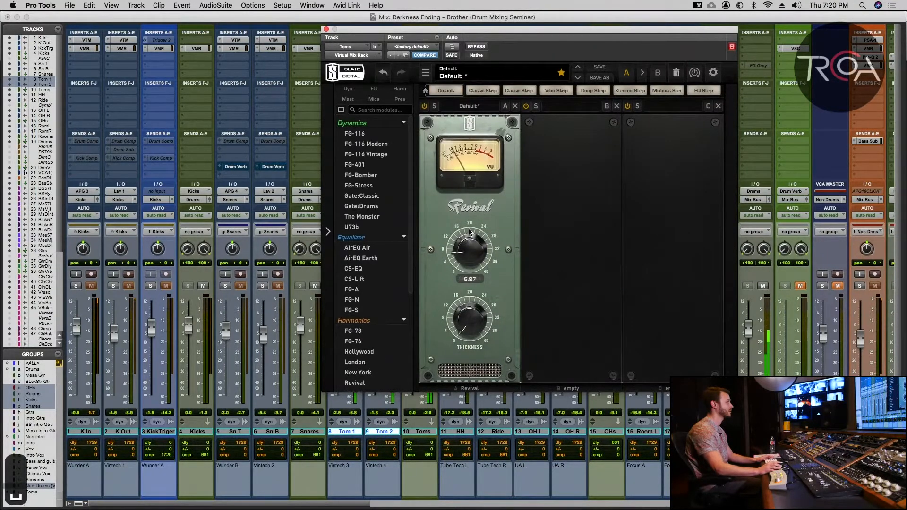
# Raise Revival's Shimmer and Thickness on the Toms bus, with Thickness at about 16.8, comparing the sound with the rack bypassed.
pyautogui.moveTo(469, 233); pyautogui.dragTo(474, 241)
pyautogui.moveTo(470, 325); pyautogui.dragTo(472, 240)
pyautogui.moveTo(474, 336); pyautogui.dragTo(467, 305)
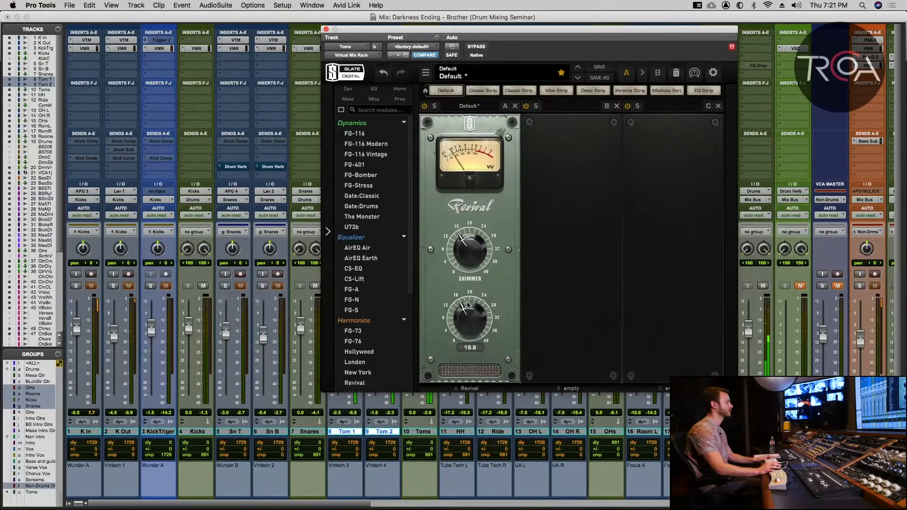
pyautogui.click(475, 47)
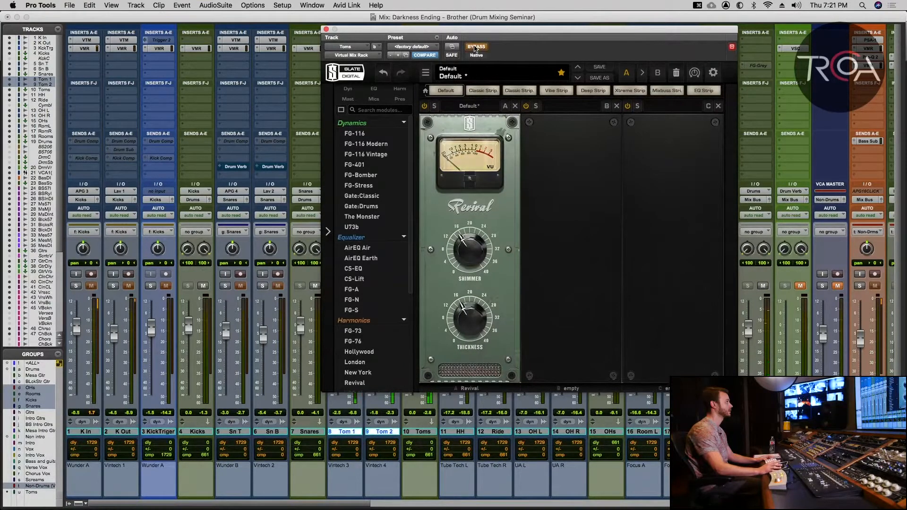
pyautogui.click(476, 48)
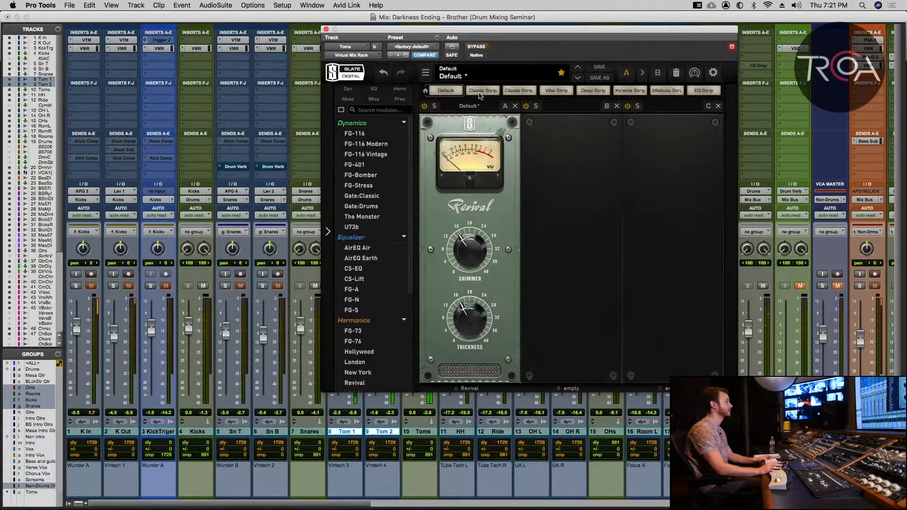
pyautogui.moveTo(464, 317); pyautogui.dragTo(463, 324)
pyautogui.click(326, 29)
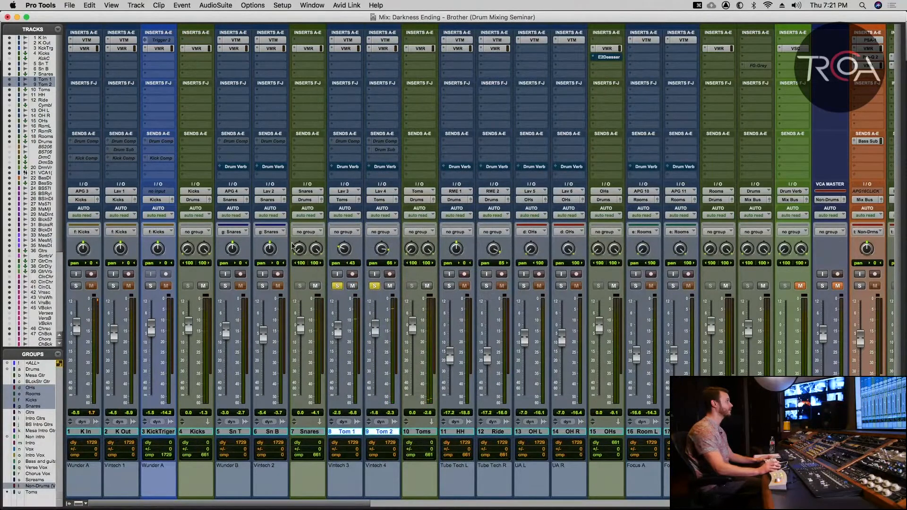
# Add the kick, snare, overhead, HH and Ride tracks to the solo and start playback.
pyautogui.click(226, 286)
pyautogui.click(150, 286)
pyautogui.click(523, 286)
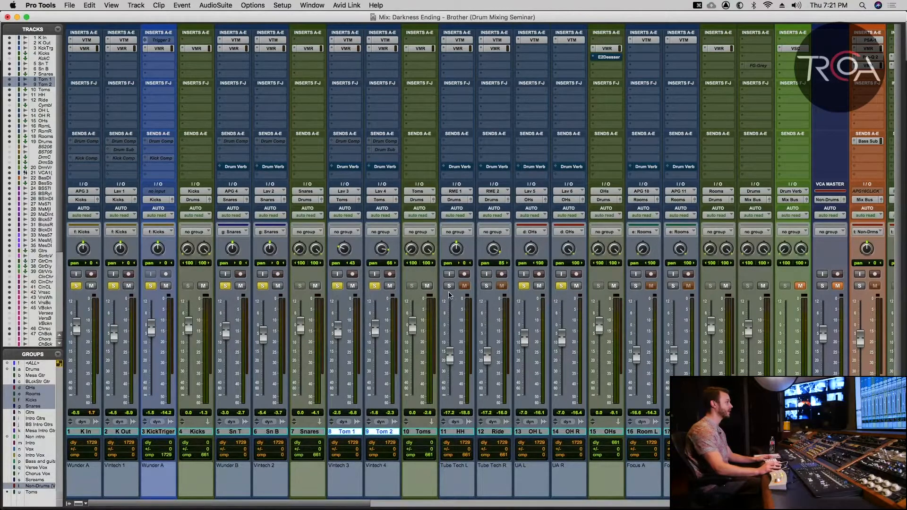
pyautogui.click(486, 286)
pyautogui.press('space')
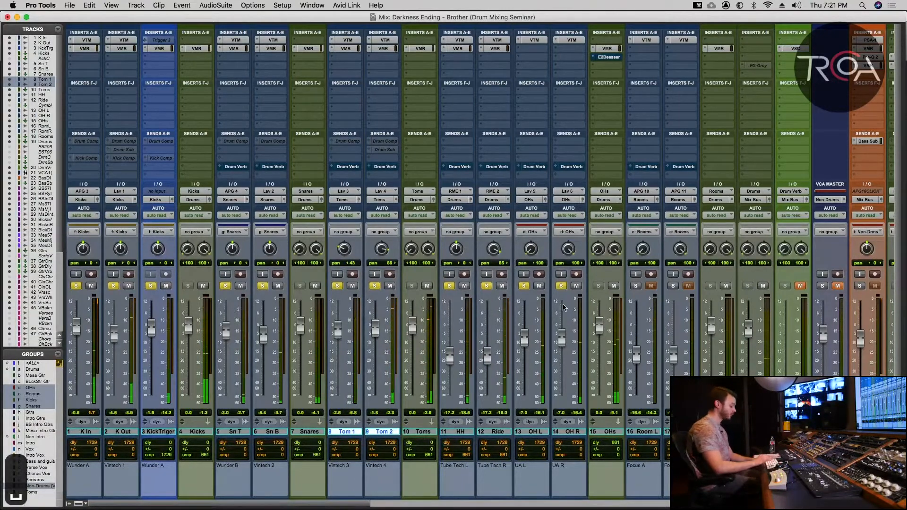
# Show the whole session in the Edit window, play from the start of Verse 1, and return to the mixer.
pyautogui.press('super+equal')
pyautogui.hotkey('alt', 'a')
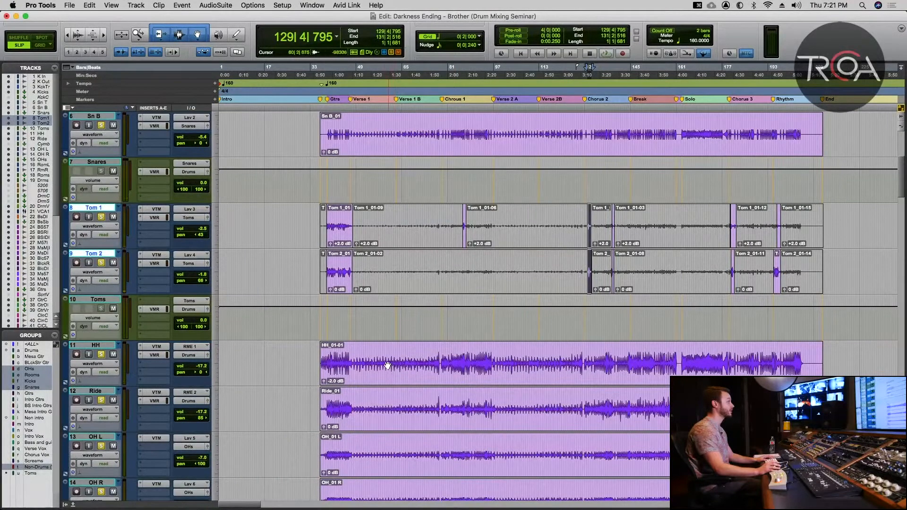
pyautogui.click(353, 360)
pyautogui.press('space')
pyautogui.press('super+equal')
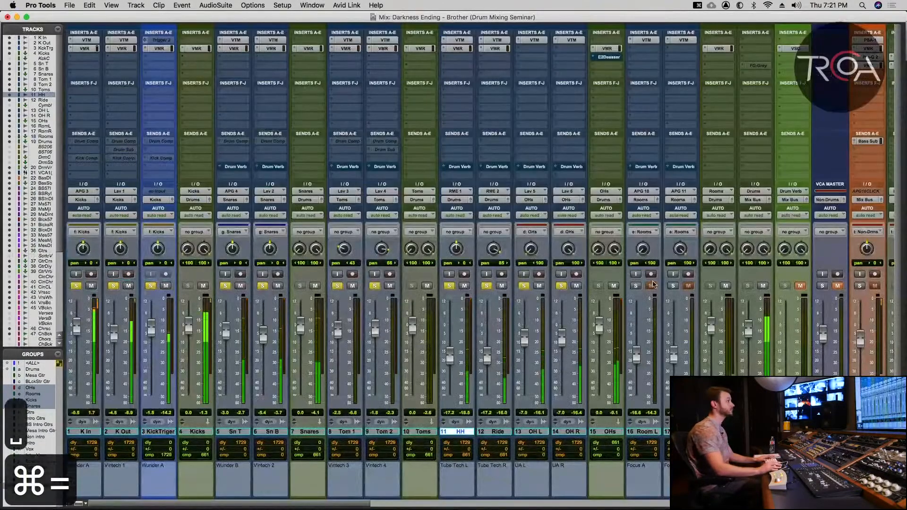
# Clear all solos, solo only the room tracks, and raise the Rooms bus fader.
pyautogui.keyDown('alt'); pyautogui.click(633, 286); pyautogui.keyUp('alt')
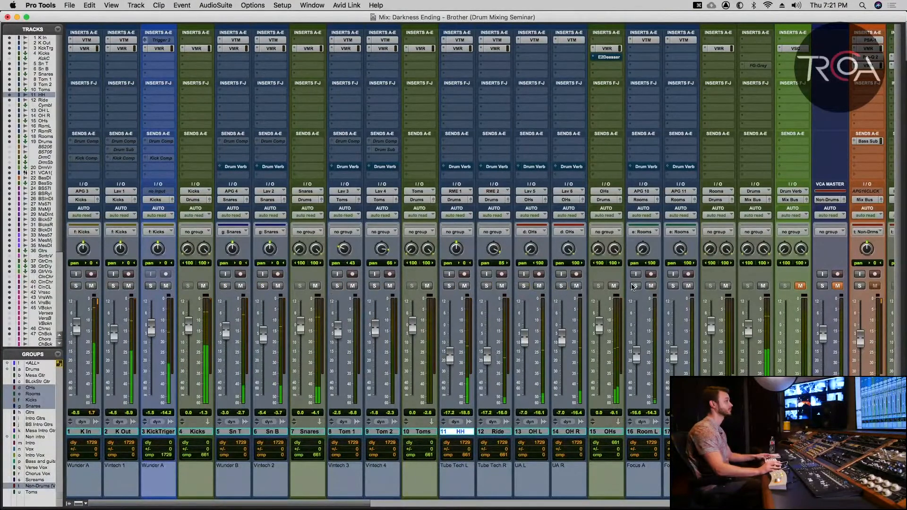
pyautogui.click(633, 287)
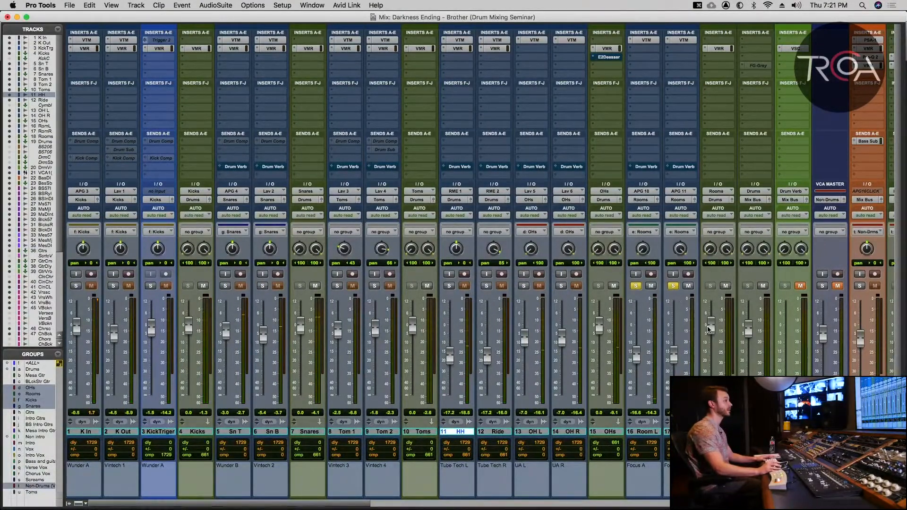
pyautogui.press('space')
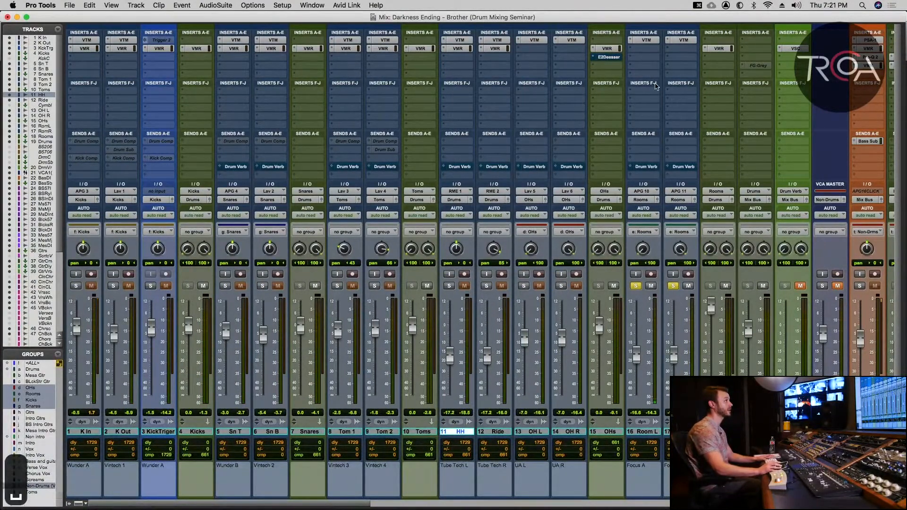
# Raise the input of Room R's Virtual Tape Machines to about +3.82 dB and check Room L's tape settings.
pyautogui.click(684, 40)
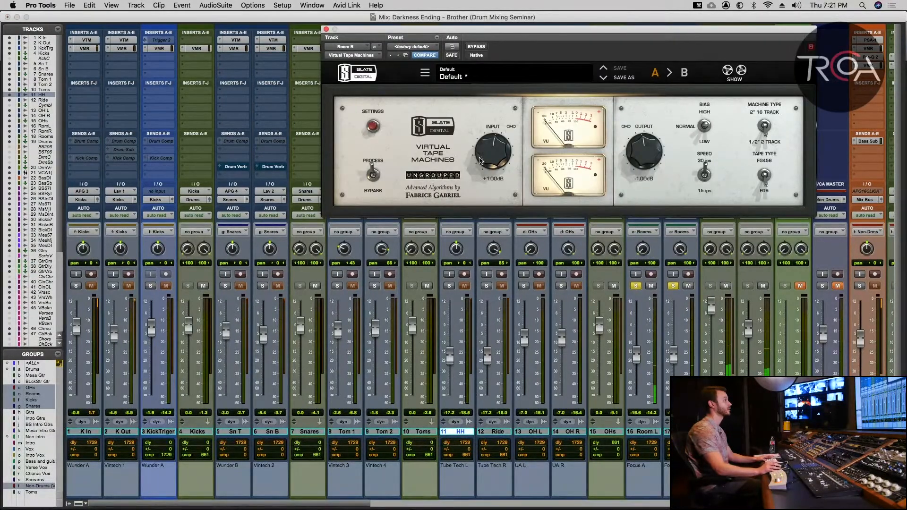
pyautogui.moveTo(491, 163); pyautogui.dragTo(491, 148)
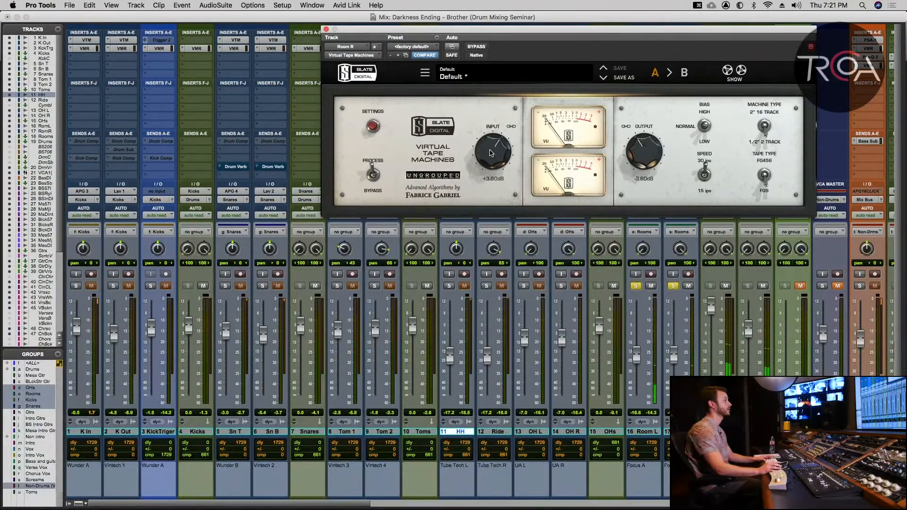
pyautogui.click(325, 30)
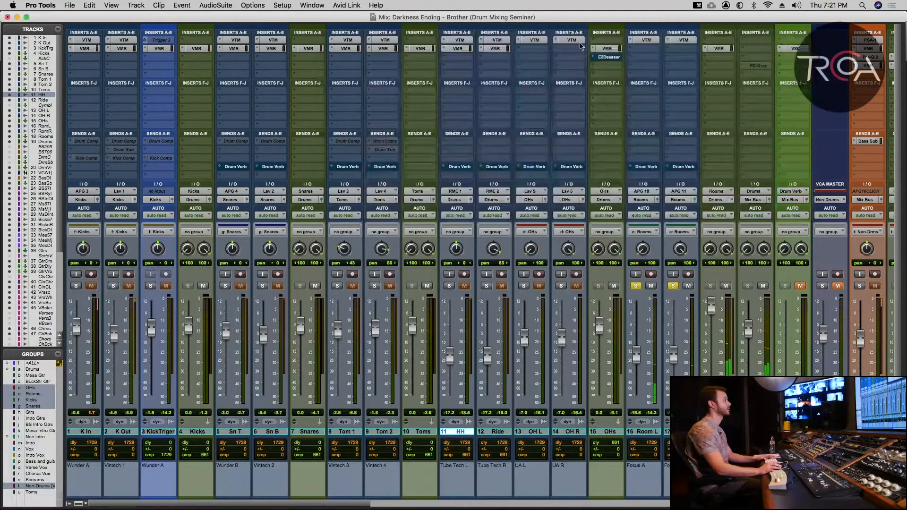
pyautogui.click(654, 41)
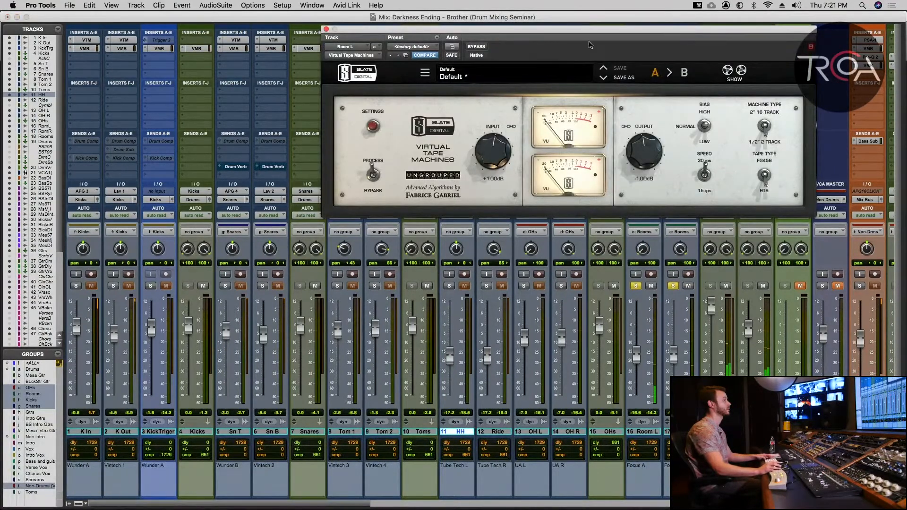
pyautogui.click(326, 29)
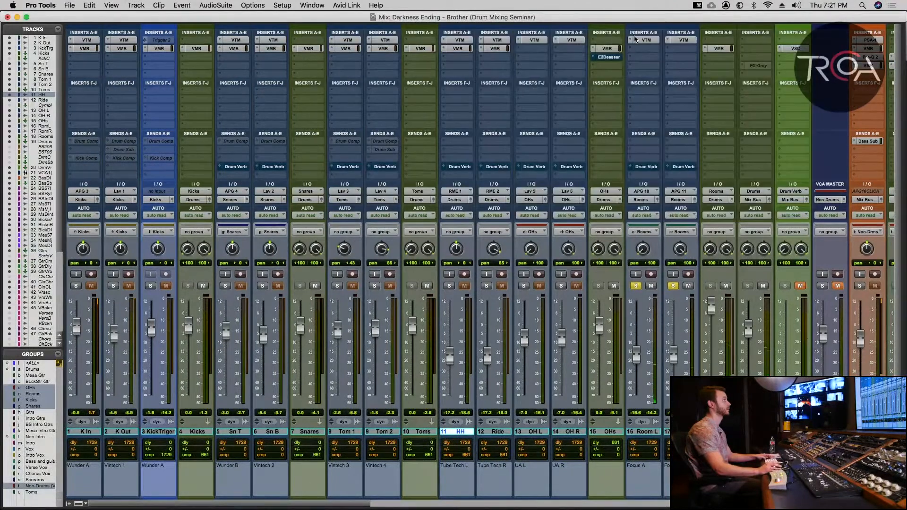
pyautogui.click(678, 42)
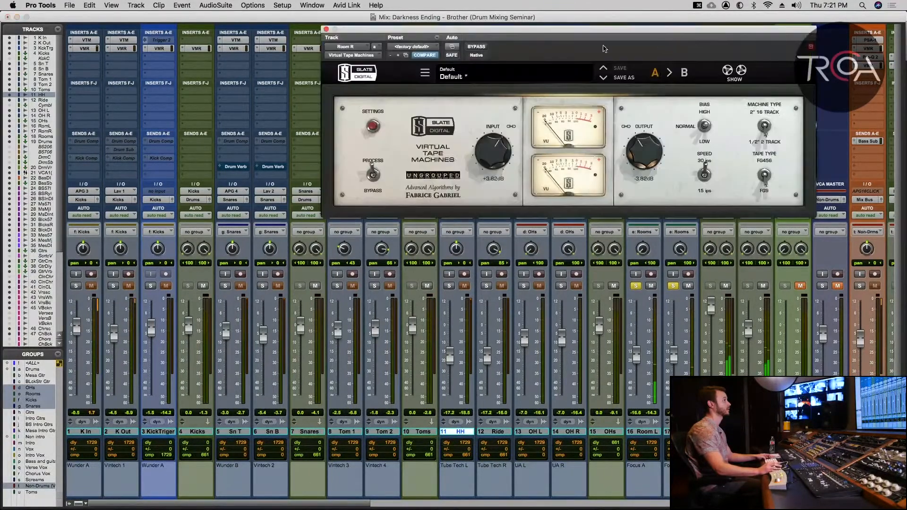
pyautogui.click(326, 29)
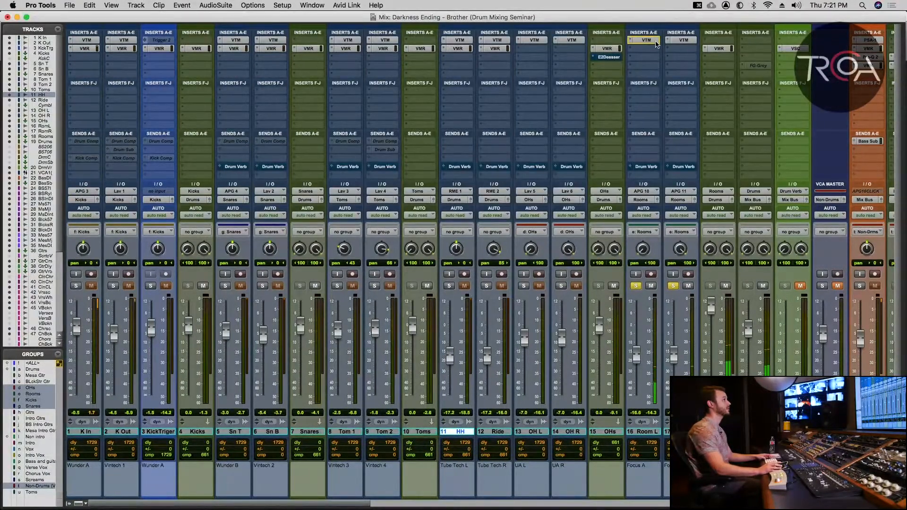
# Load VCC Channel into the first slot of the Rooms bus rack and raise its input to about +11.8 dB.
pyautogui.click(723, 49)
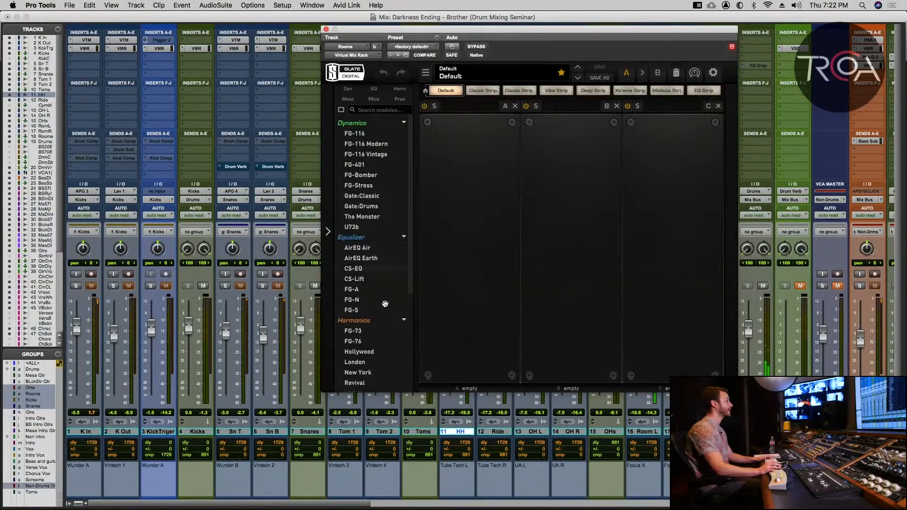
pyautogui.scroll(-3, 367, 364)
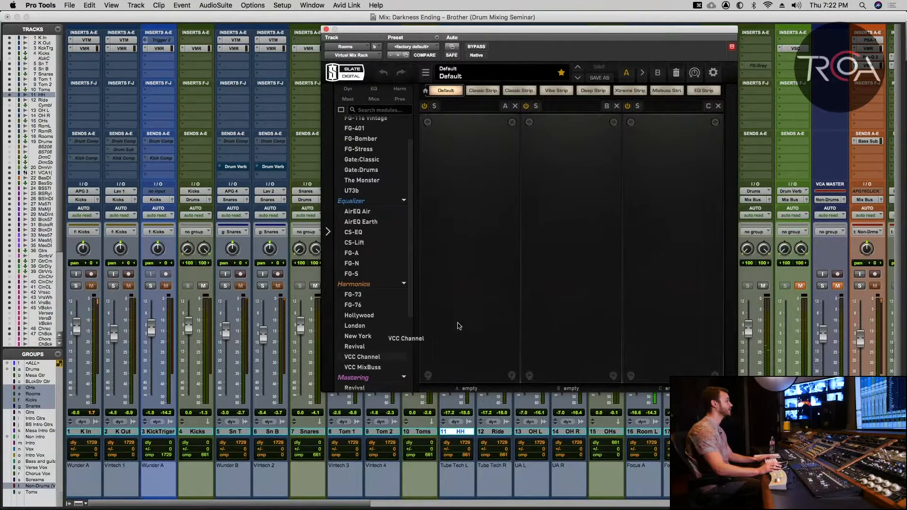
pyautogui.moveTo(452, 325); pyautogui.dragTo(454, 317)
pyautogui.moveTo(445, 237); pyautogui.dragTo(449, 200)
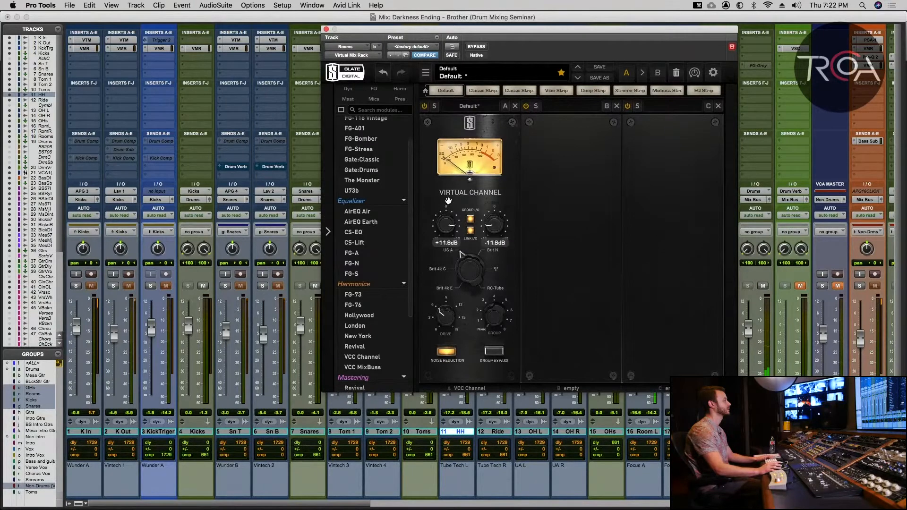
pyautogui.press('space')
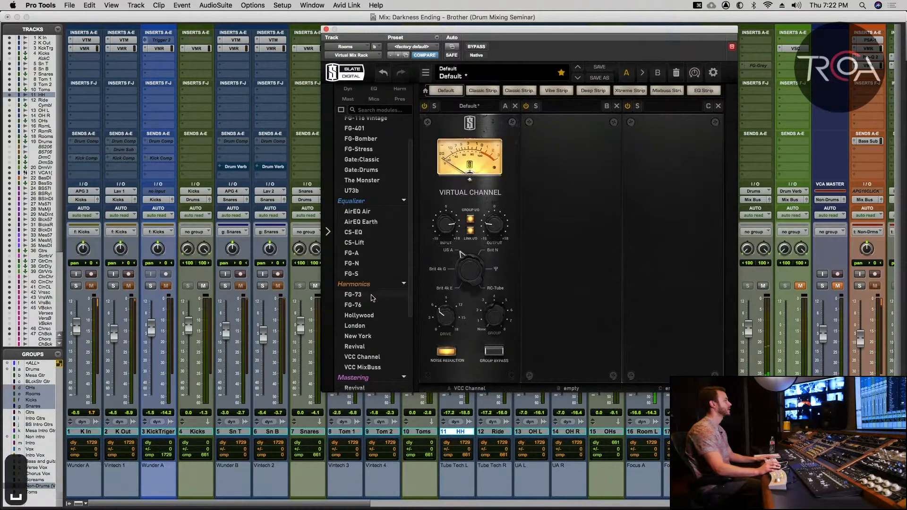
# Add the FG-Stress compressor to the second slot of the Rooms rack and move the plug-in window clear of the room channels.
pyautogui.scroll(1, 354, 173)
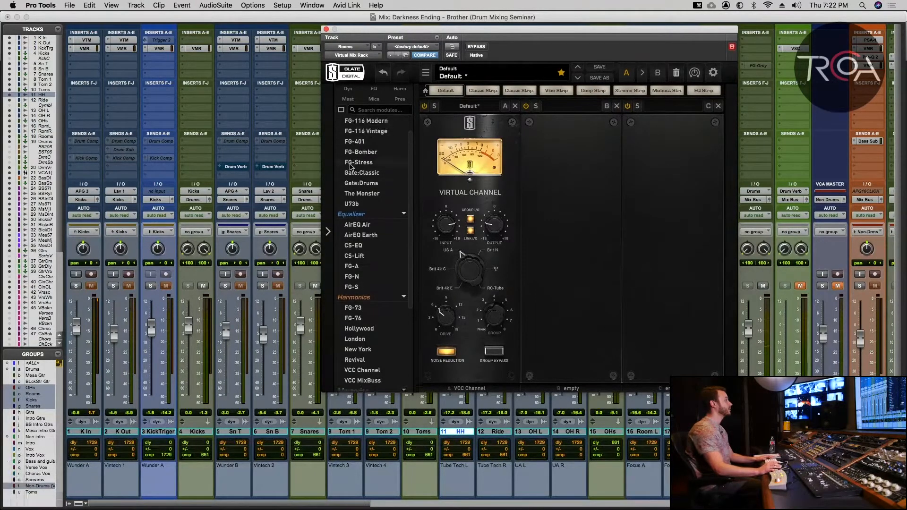
pyautogui.moveTo(434, 157); pyautogui.dragTo(567, 179)
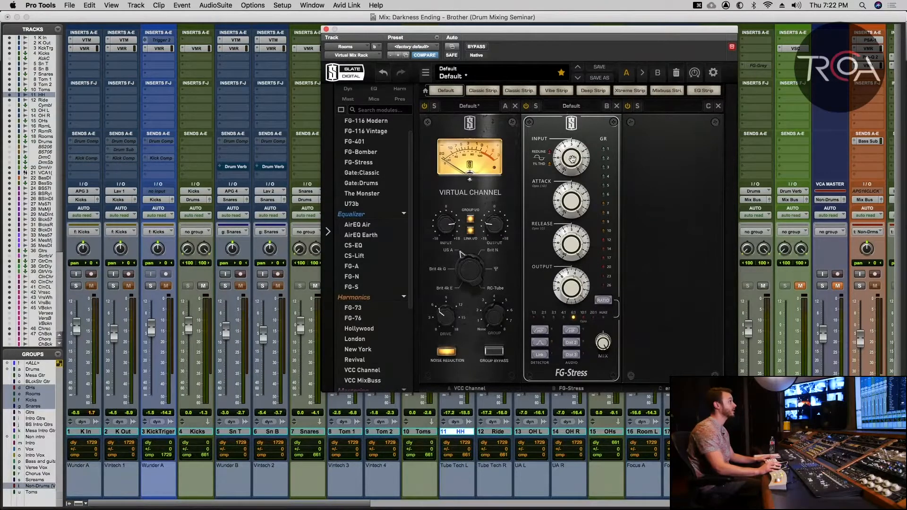
pyautogui.moveTo(558, 34); pyautogui.dragTo(413, 49)
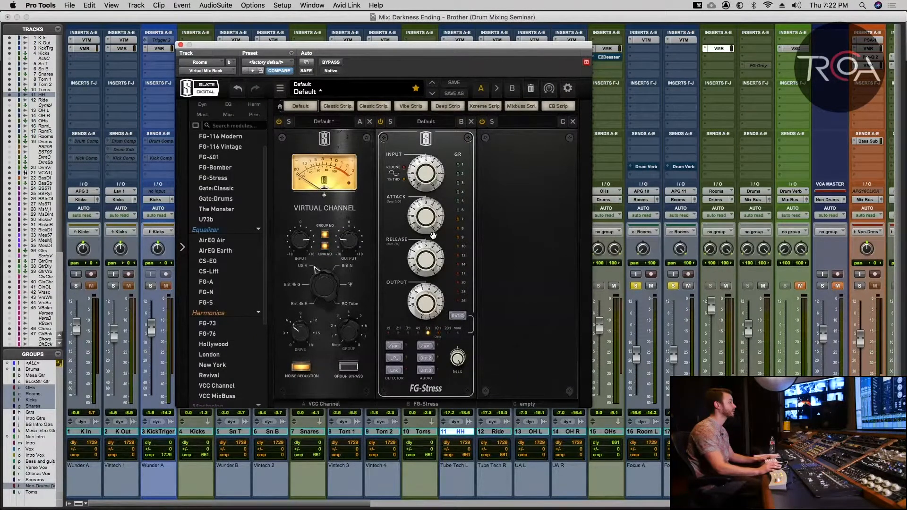
# Play the soloed rooms and set the FG-Stress input to about 8.70 and its output to about 2.10.
pyautogui.press('space')
pyautogui.moveTo(426, 212); pyautogui.dragTo(433, 152)
pyautogui.moveTo(422, 306); pyautogui.dragTo(422, 294)
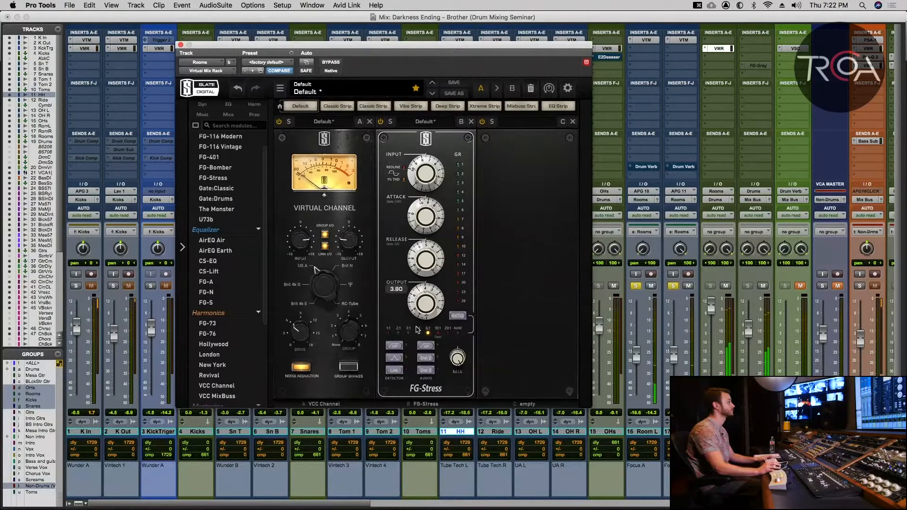
pyautogui.moveTo(423, 171); pyautogui.dragTo(424, 153)
pyautogui.moveTo(424, 211); pyautogui.dragTo(422, 235)
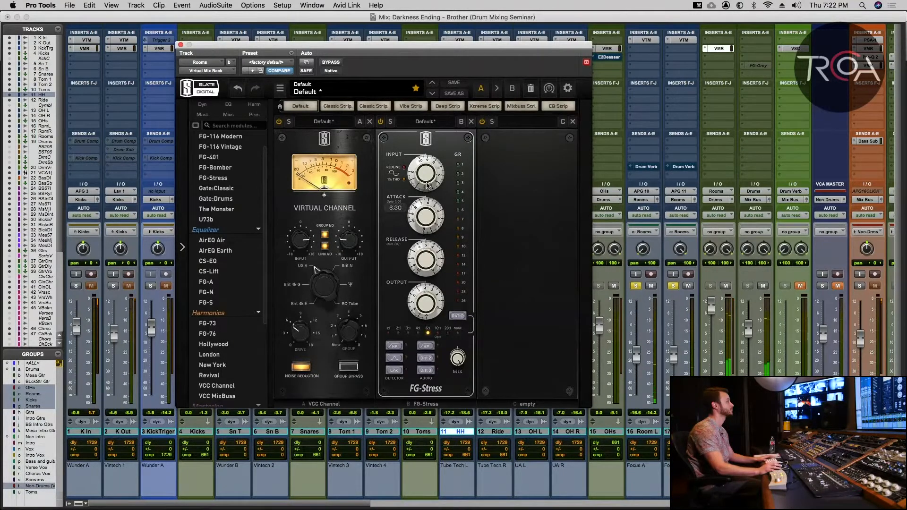
pyautogui.moveTo(426, 177); pyautogui.dragTo(428, 172)
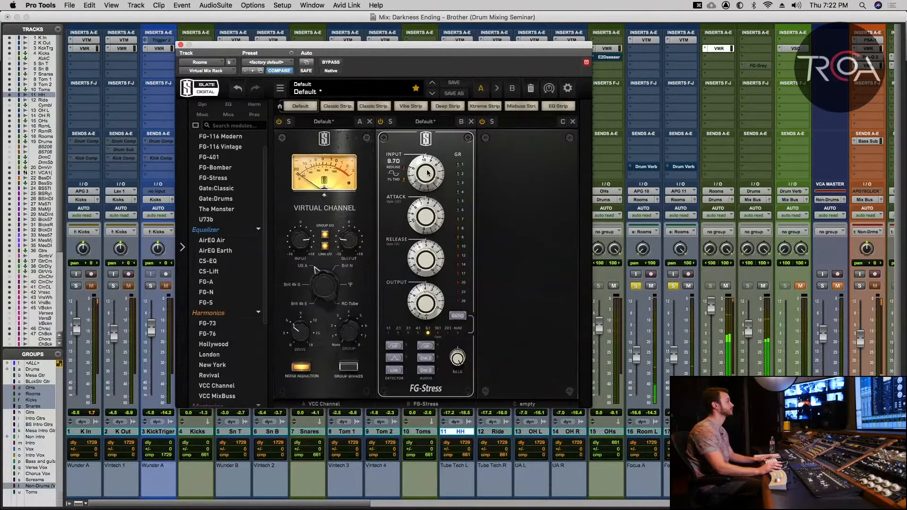
pyautogui.moveTo(424, 303); pyautogui.dragTo(419, 316)
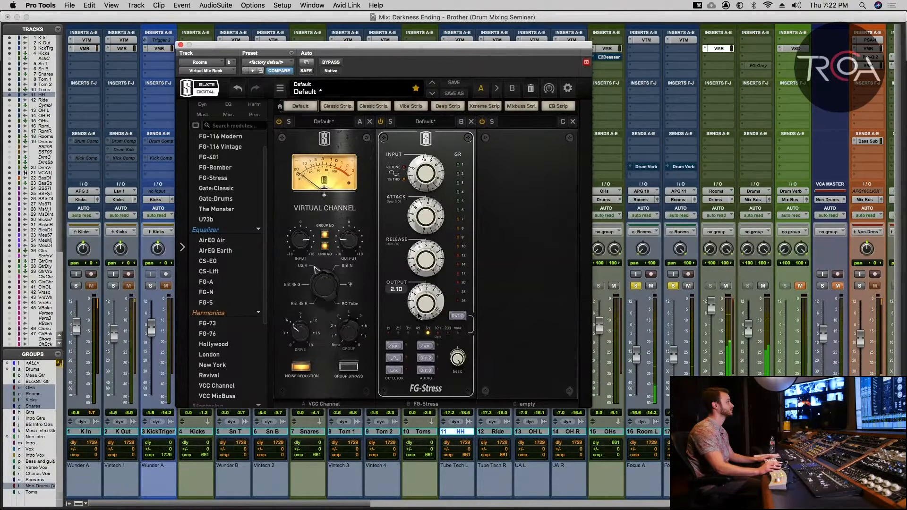
# Sweep the FG-Stress attack and release to hear their extremes, set the attack to about 7.30 and bring the release back down.
pyautogui.moveTo(425, 214); pyautogui.dragTo(416, 289)
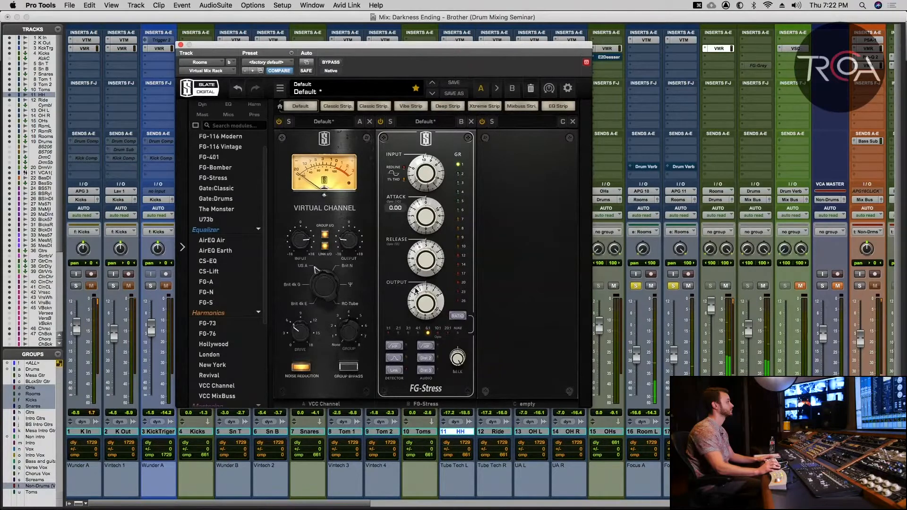
pyautogui.moveTo(423, 226)
pyautogui.mouseDown()
pyautogui.moveTo(417, 208)
pyautogui.moveTo(425, 223)
pyautogui.moveTo(427, 209)
pyautogui.mouseUp()
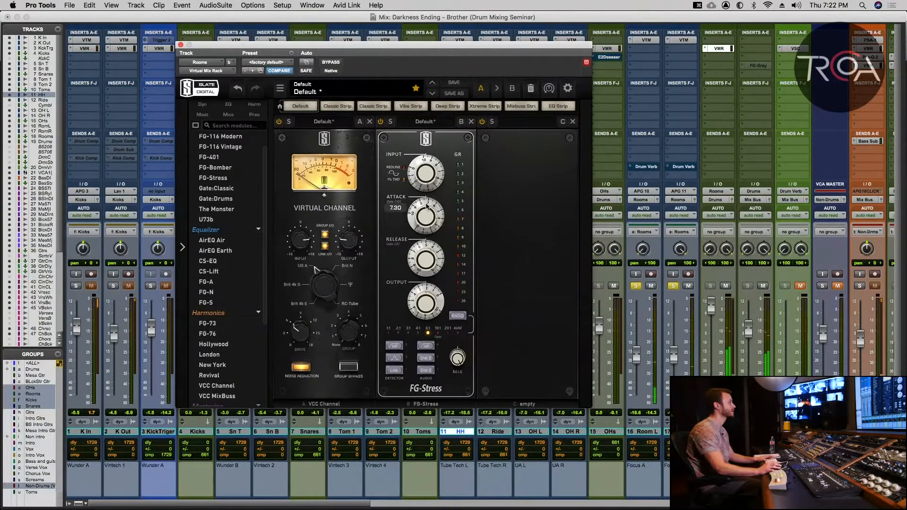
pyautogui.moveTo(427, 269); pyautogui.dragTo(420, 320)
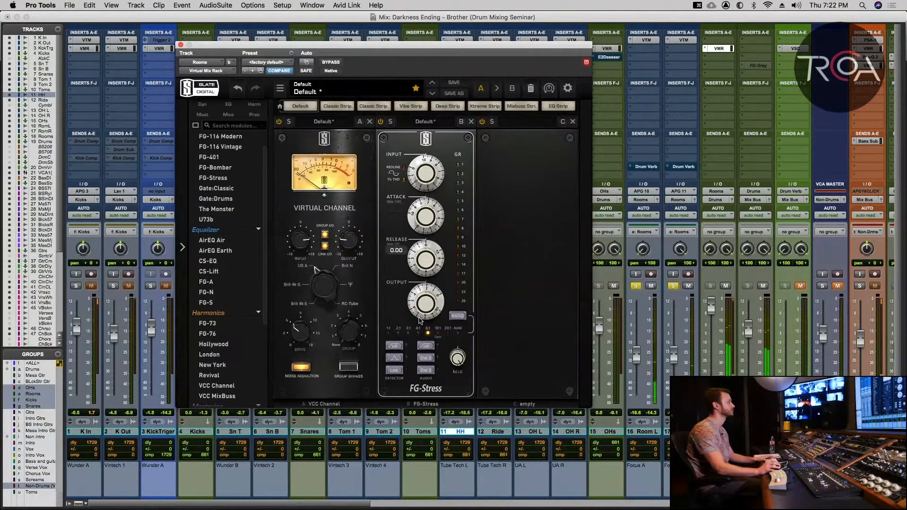
pyautogui.moveTo(425, 265); pyautogui.dragTo(438, 214)
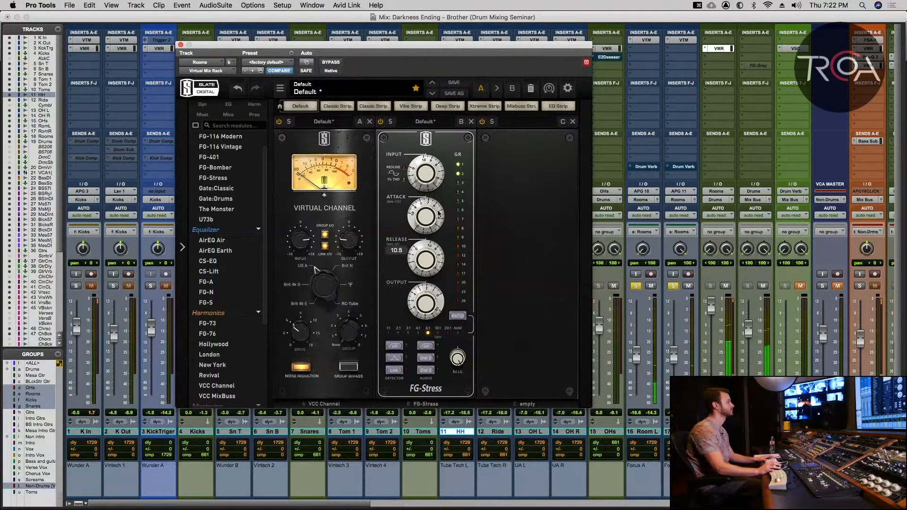
pyautogui.moveTo(433, 257); pyautogui.dragTo(415, 335)
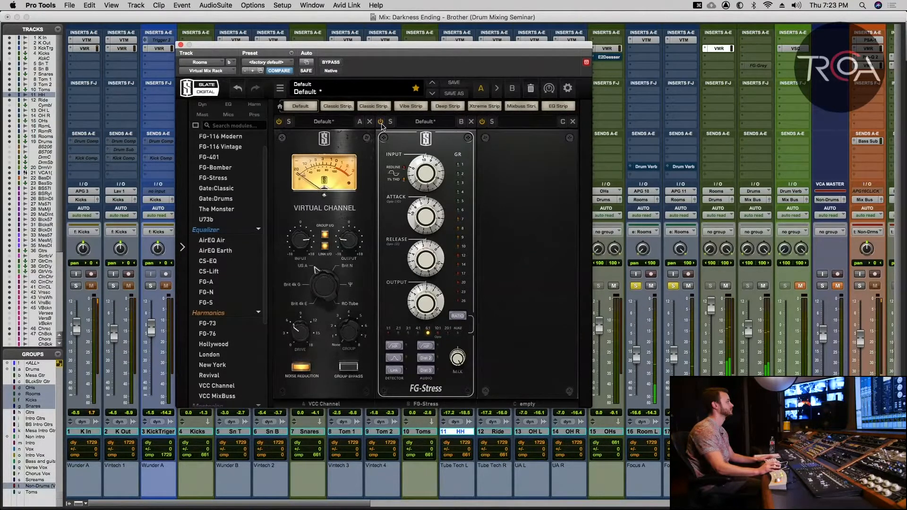
# Trim the FG-Stress output, try the 10:1 ratio, and set the input to about 8.20.
pyautogui.moveTo(427, 306); pyautogui.dragTo(429, 310)
pyautogui.moveTo(426, 311); pyautogui.dragTo(425, 317)
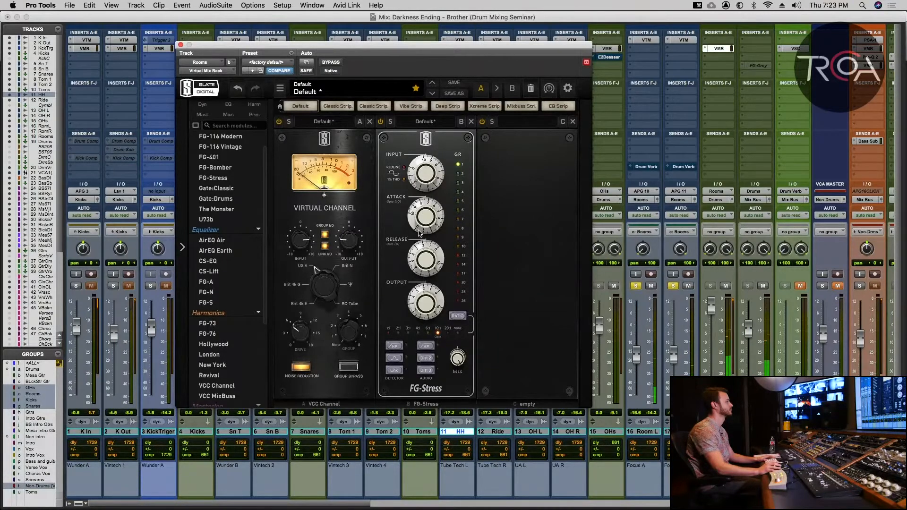
pyautogui.moveTo(419, 169); pyautogui.dragTo(420, 173)
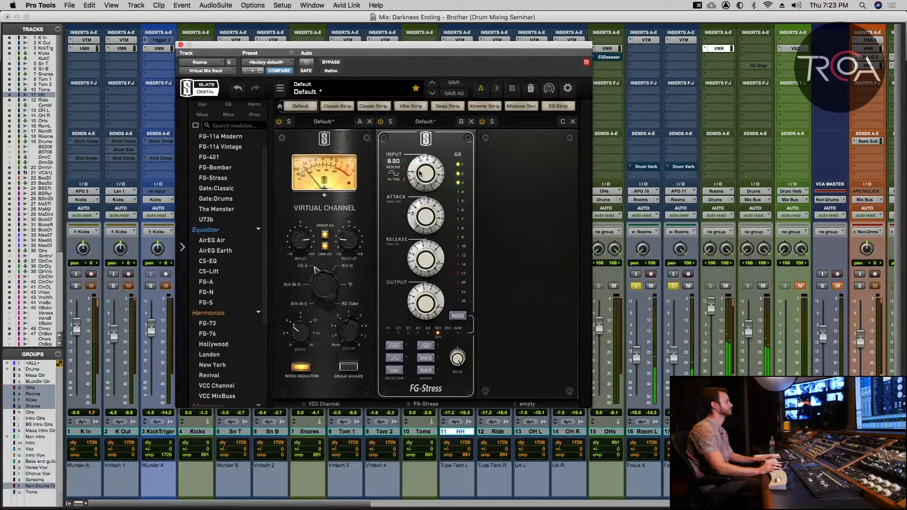
pyautogui.click(427, 217)
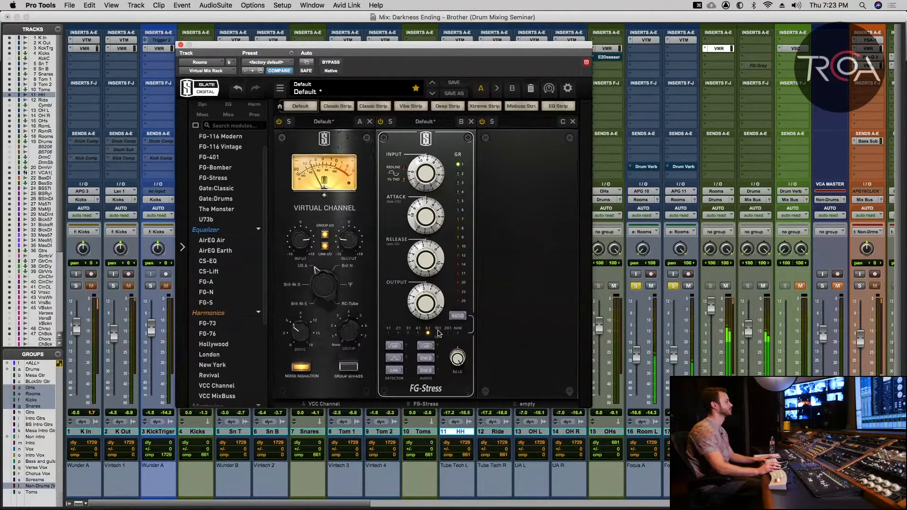
# Readjust the FG-Stress input, attack and output while comparing ratios, and set the ratio to 6:1.
pyautogui.moveTo(424, 169); pyautogui.dragTo(423, 173)
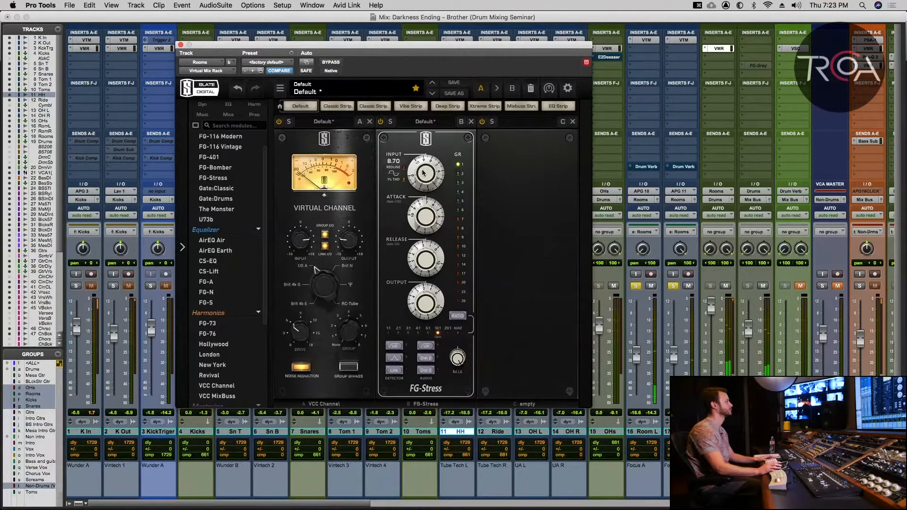
pyautogui.moveTo(428, 213)
pyautogui.moveTo(427, 212); pyautogui.dragTo(428, 212)
pyautogui.moveTo(421, 177); pyautogui.dragTo(421, 174)
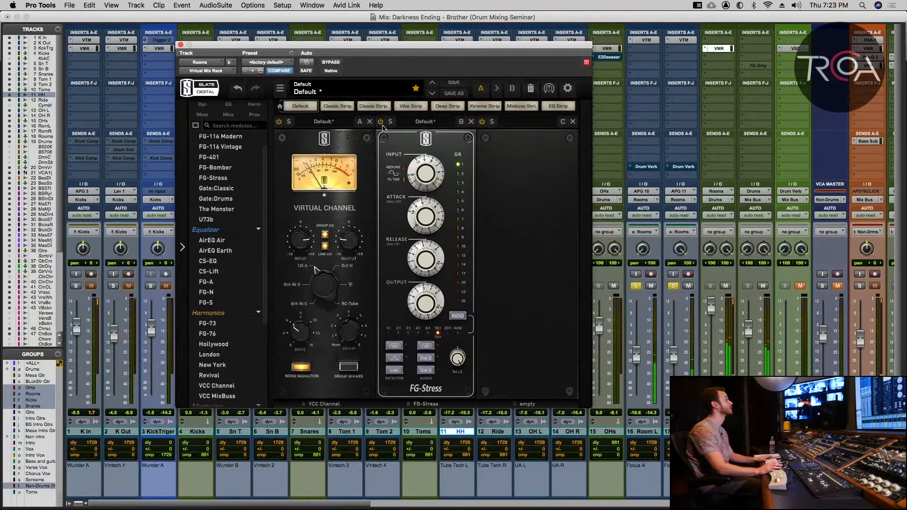
pyautogui.moveTo(434, 308); pyautogui.dragTo(432, 305)
pyautogui.click(428, 333)
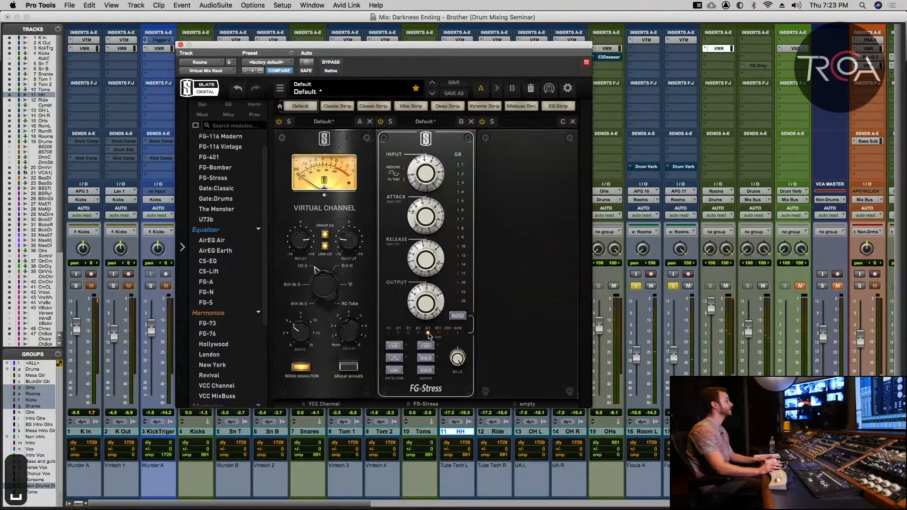
# Raise the FG-Stress input to about 8.80, readjust the attack, and trim the output.
pyautogui.moveTo(429, 177); pyautogui.dragTo(429, 174)
pyautogui.press('space')
pyautogui.moveTo(426, 215); pyautogui.dragTo(427, 209)
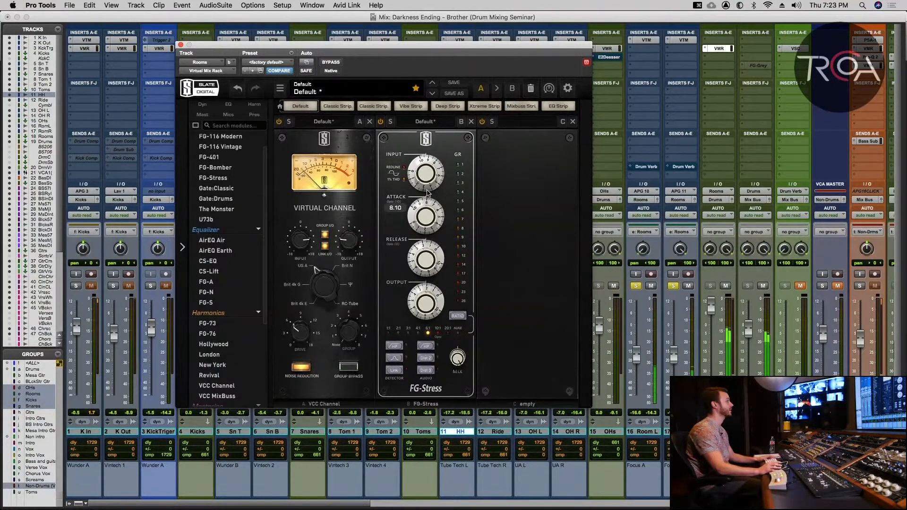
pyautogui.moveTo(427, 177); pyautogui.dragTo(428, 172)
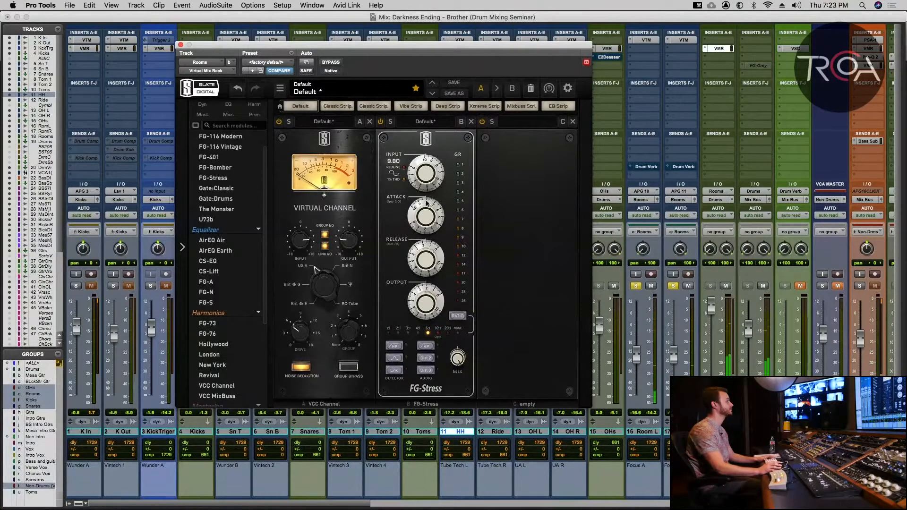
pyautogui.moveTo(434, 218); pyautogui.dragTo(428, 234)
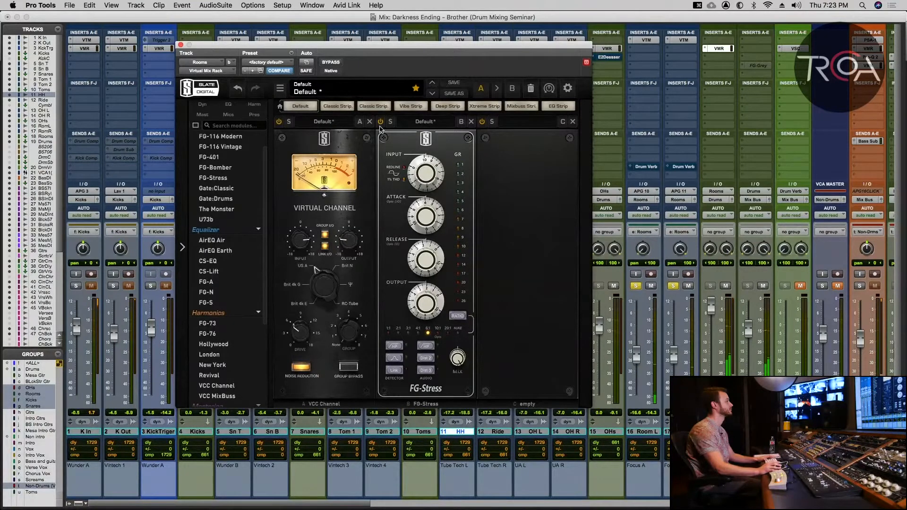
pyautogui.moveTo(421, 308); pyautogui.dragTo(421, 310)
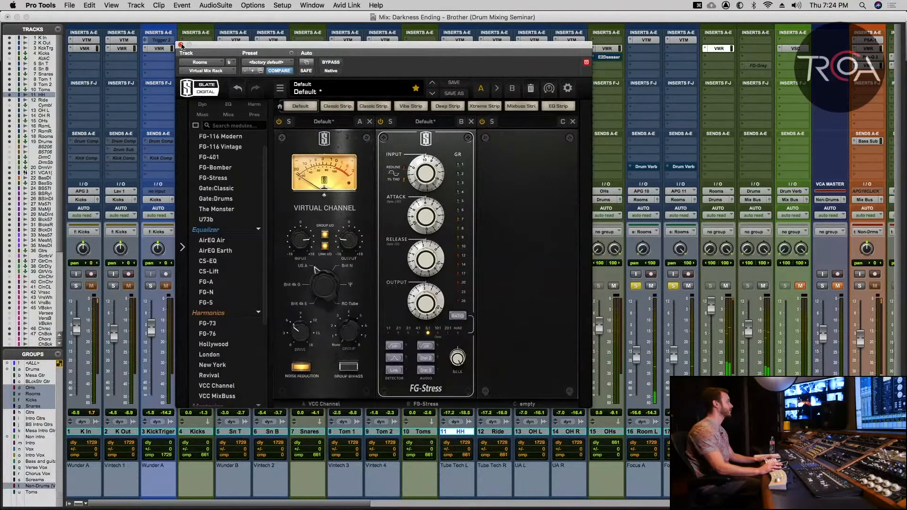
# Close the Rooms rack, clear the room solos, and compare the full drum playback with the room tracks muted and unmuted.
pyautogui.click(181, 45)
pyautogui.press('space')
pyautogui.click(636, 286)
pyautogui.press('space')
pyautogui.click(652, 286)
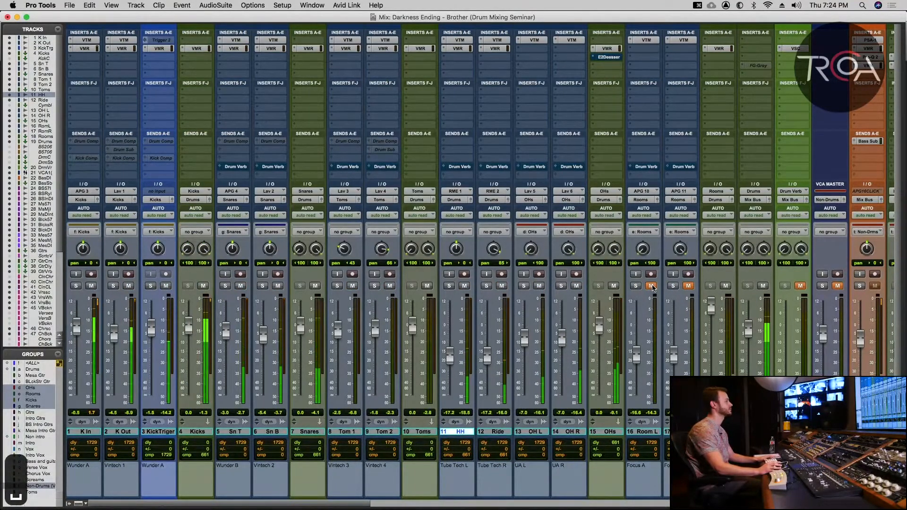
pyautogui.click(651, 285)
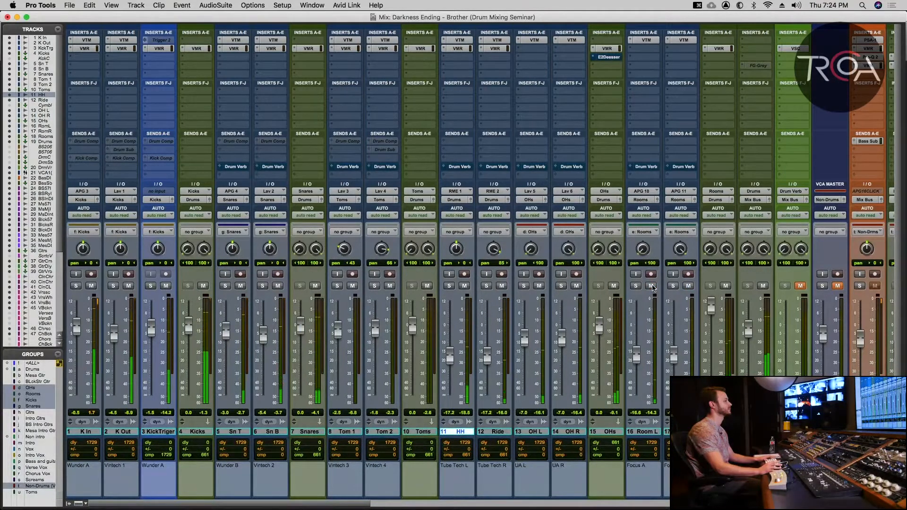
# Reset the Rooms bus fader to 0 dB, raise the grouped room track faders to -10.7 dB, and compare the rooms muted and unmuted.
pyautogui.keyDown('alt'); pyautogui.click(711, 308); pyautogui.keyUp('alt')
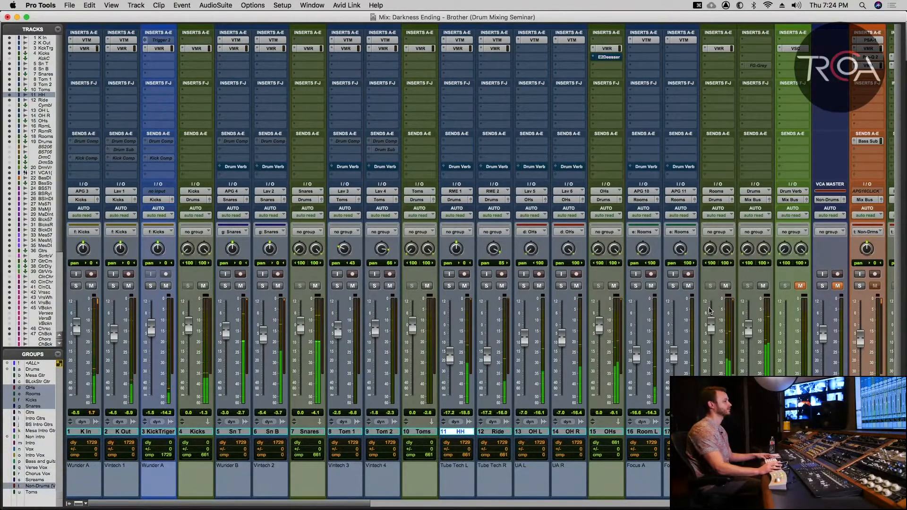
pyautogui.click(687, 286)
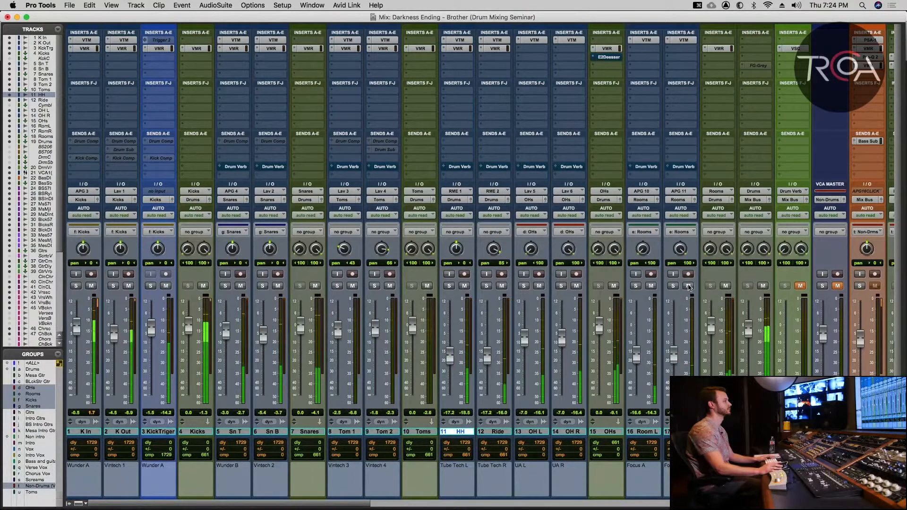
pyautogui.click(687, 286)
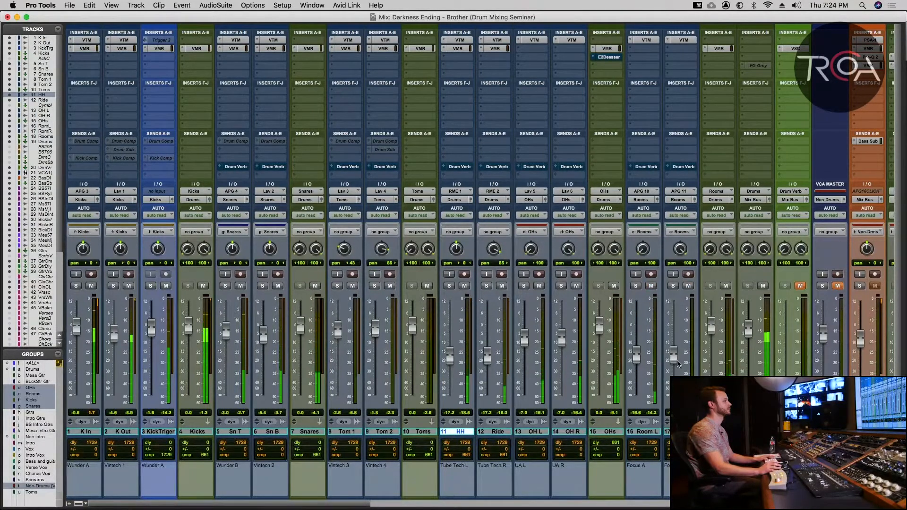
pyautogui.moveTo(674, 358); pyautogui.dragTo(673, 347)
pyautogui.click(687, 286)
pyautogui.click(688, 286)
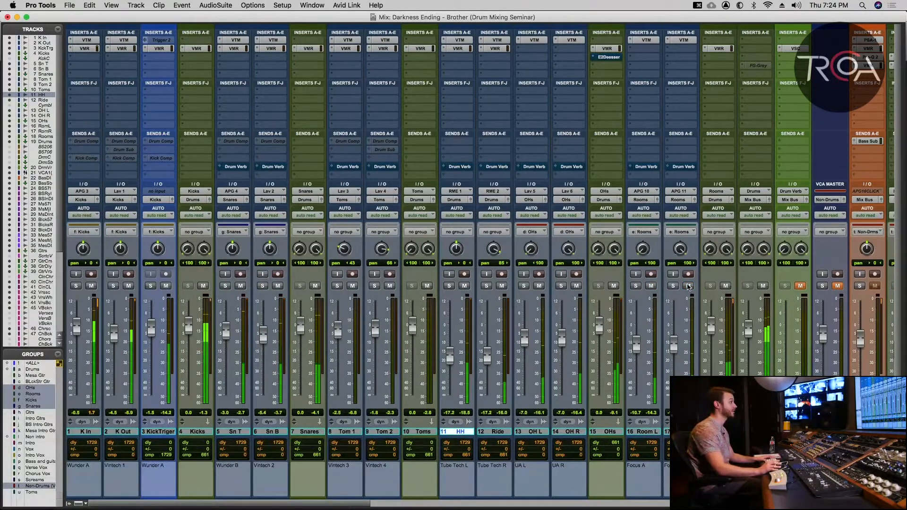
pyautogui.press('space')
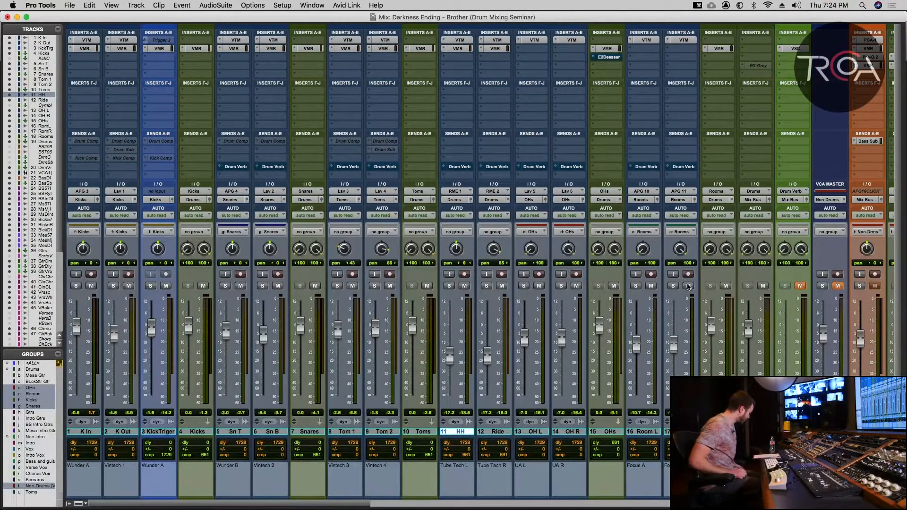
# Load CS-EQ into the third slot of the Rooms bus rack and solo the room tracks.
pyautogui.click(726, 50)
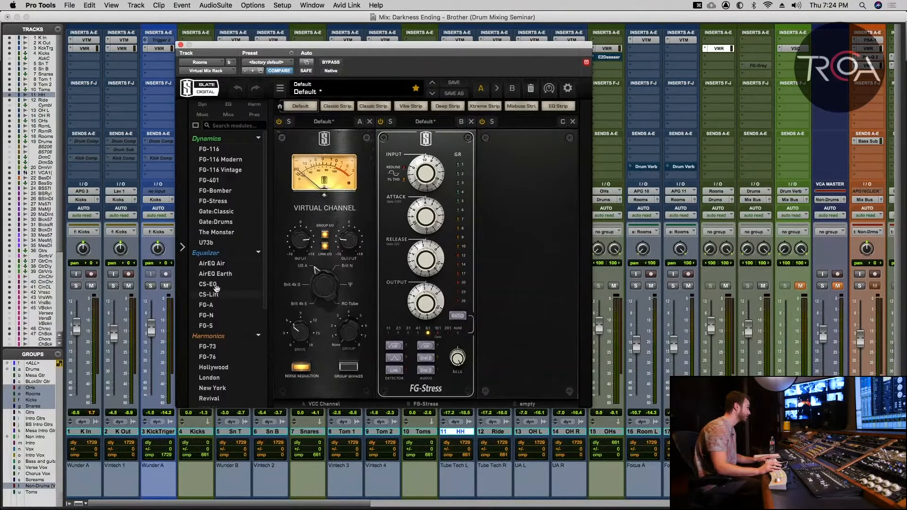
pyautogui.moveTo(218, 286); pyautogui.dragTo(514, 262)
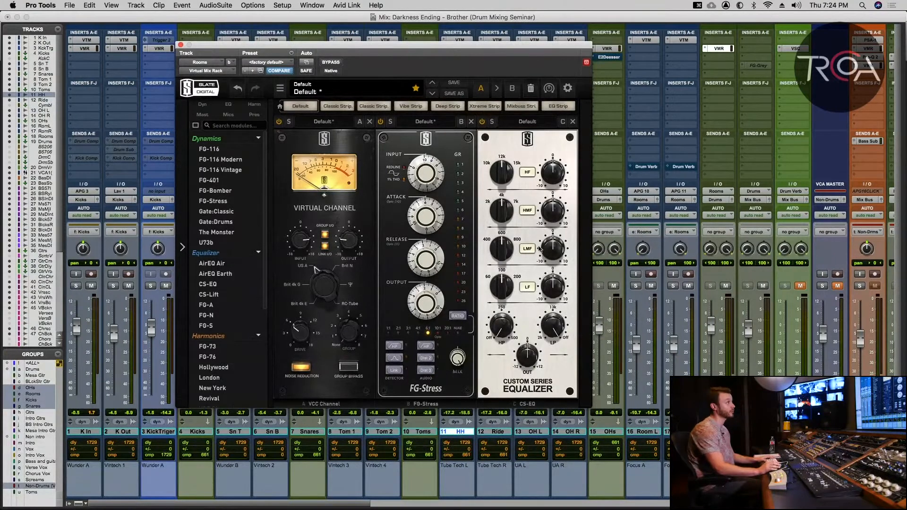
pyautogui.click(635, 286)
# Set the CS-EQ high-pass filter to about 102 Hz, boost the LF band by about 1.87 dB, and adjust the HF band.
pyautogui.click(496, 308)
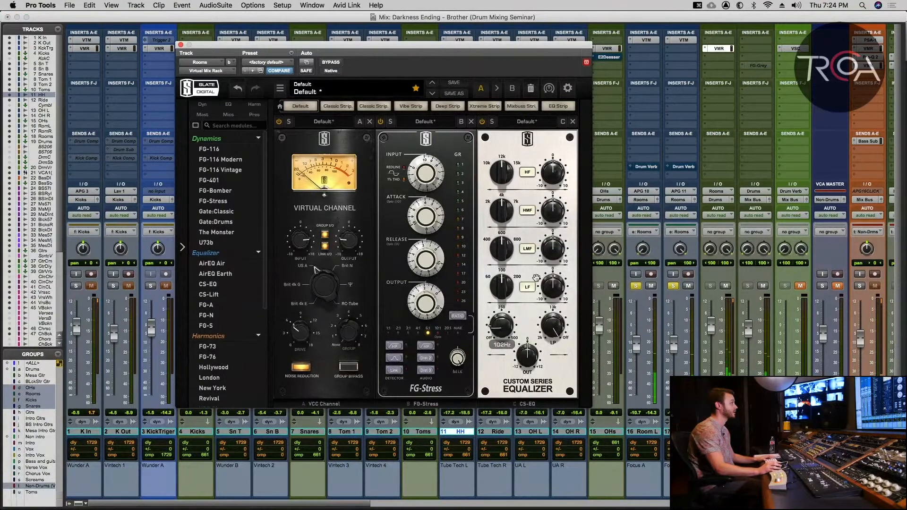
pyautogui.moveTo(559, 285); pyautogui.dragTo(559, 279)
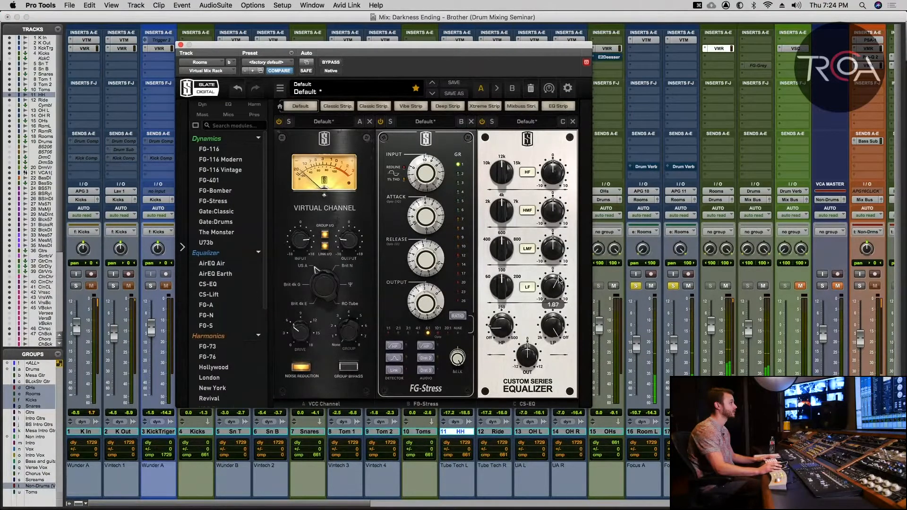
pyautogui.moveTo(548, 178)
pyautogui.mouseDown()
pyautogui.moveTo(550, 164)
pyautogui.moveTo(513, 173)
pyautogui.moveTo(546, 185)
pyautogui.mouseUp()
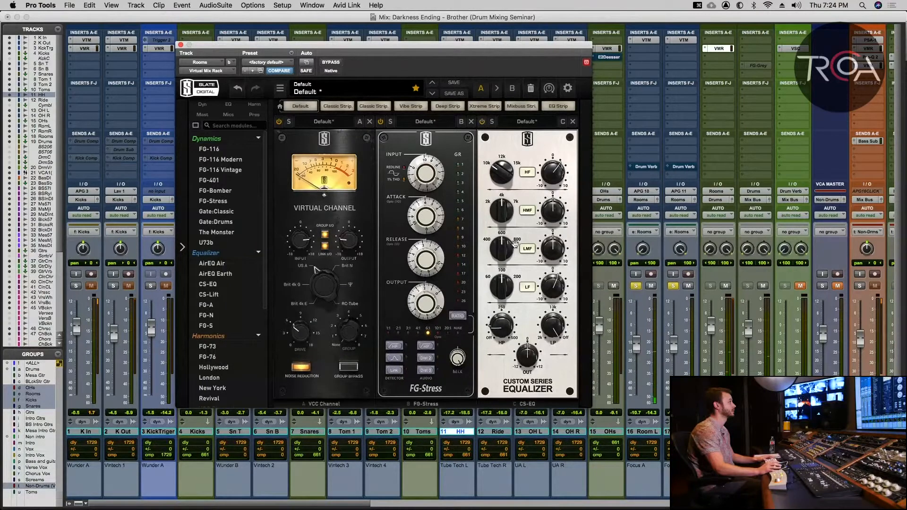
# Sweep the CS-EQ low-mid band with a boost, set its frequency to 400 Hz, and reduce its gain.
pyautogui.moveTo(502, 255)
pyautogui.moveTo(555, 254); pyautogui.dragTo(557, 234)
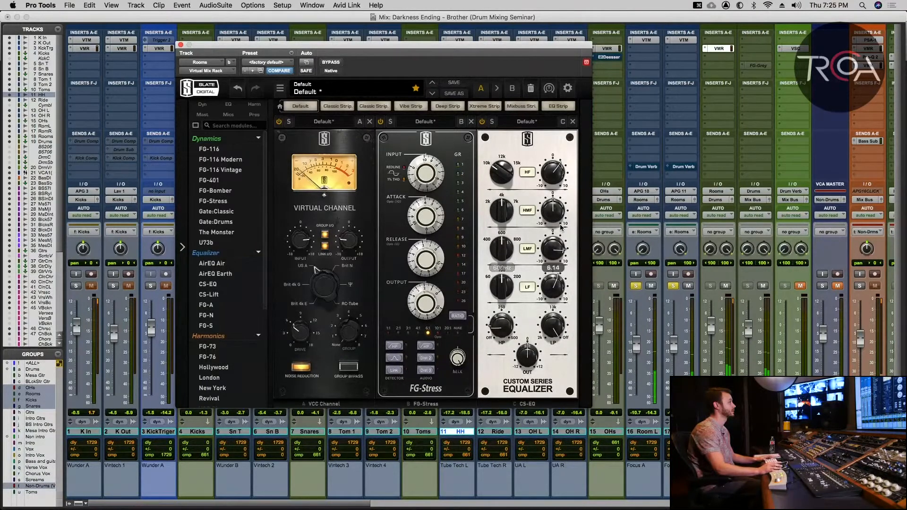
pyautogui.moveTo(501, 250); pyautogui.dragTo(491, 259)
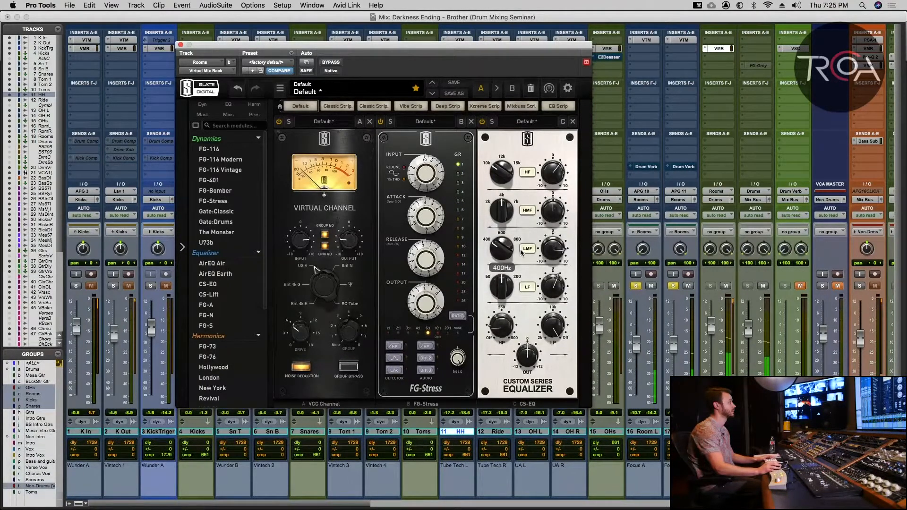
pyautogui.moveTo(550, 250); pyautogui.dragTo(537, 291)
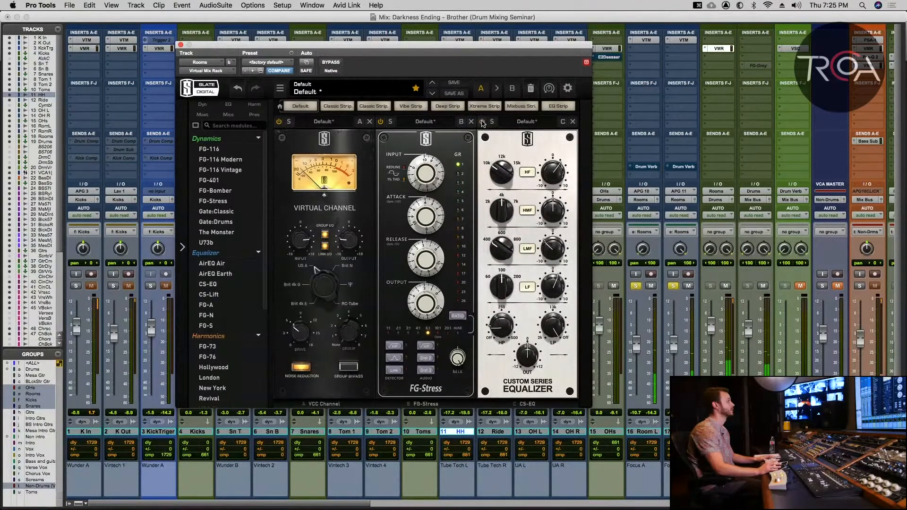
# Set the CS-EQ HF gain to about 3.09 dB.
pyautogui.moveTo(560, 172)
pyautogui.scroll(2, 560, 172)
pyautogui.scroll(-2, 550, 174)
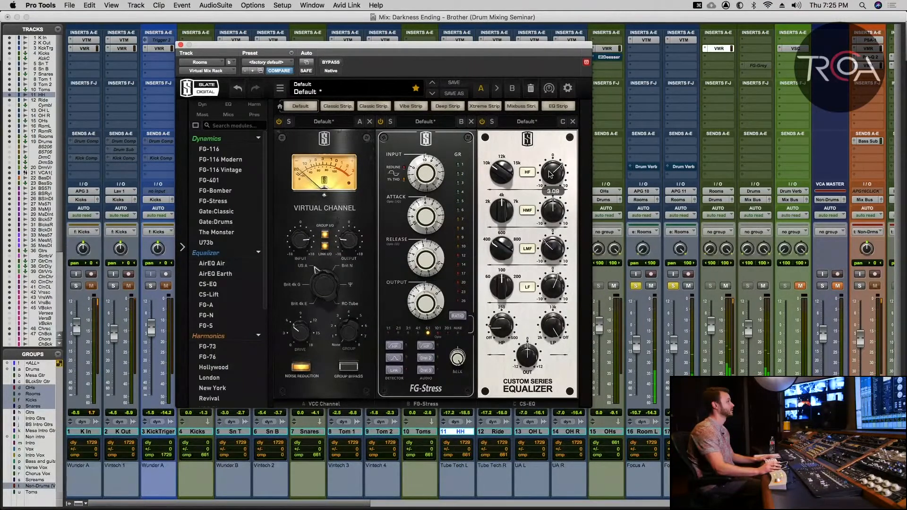
# Close the Rooms rack, unsolo the room tracks, and stop playback after hearing the drum mix.
pyautogui.click(181, 45)
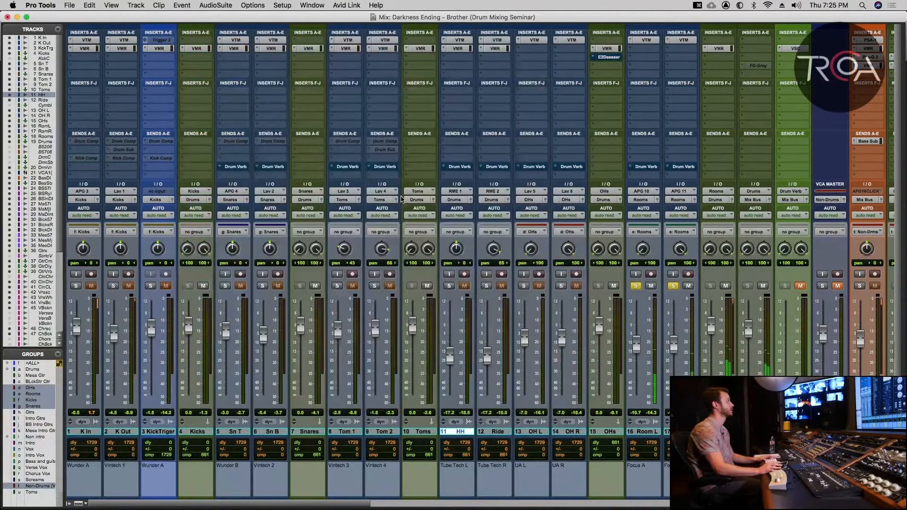
pyautogui.click(636, 286)
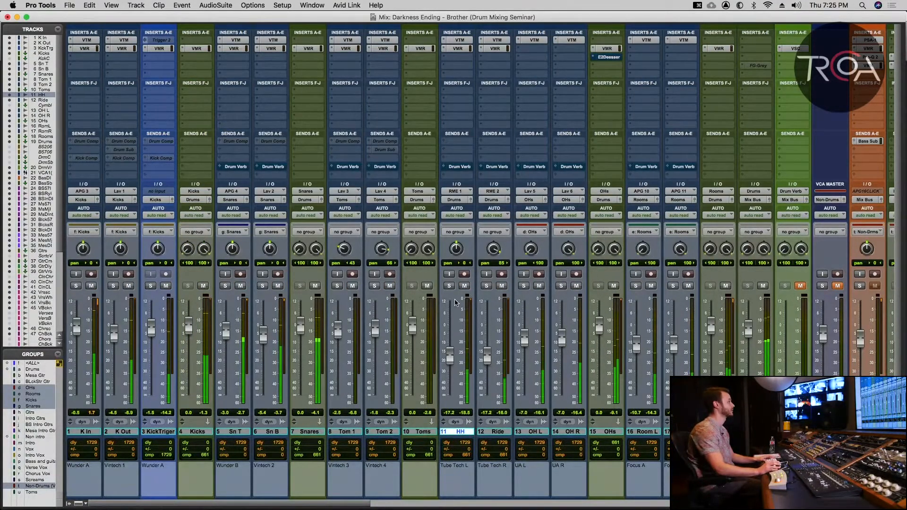
pyautogui.press('space')
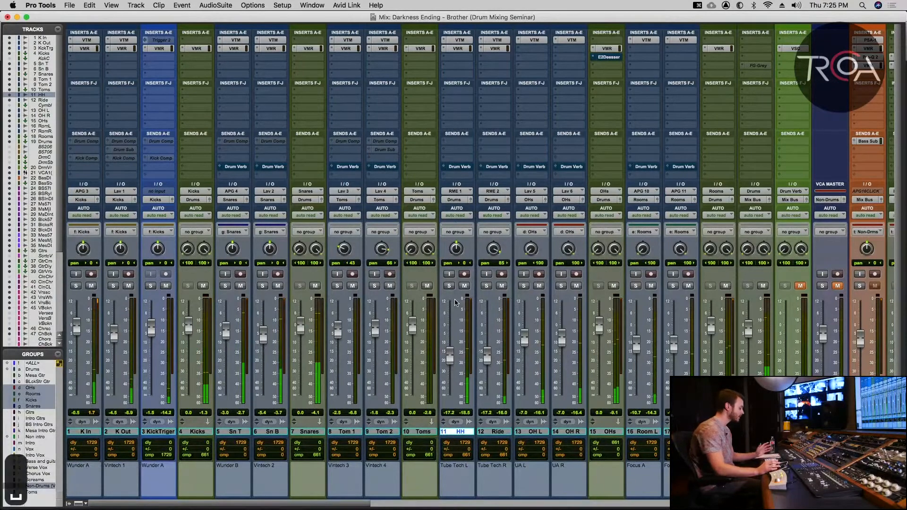
# Activate FG-Grey on the Drums bus and set its threshold to about -7.8 dB during playback.
pyautogui.keyDown('ctrl'); pyautogui.keyDown('super'); pyautogui.click(753, 67); pyautogui.keyUp('super'); pyautogui.keyUp('ctrl')
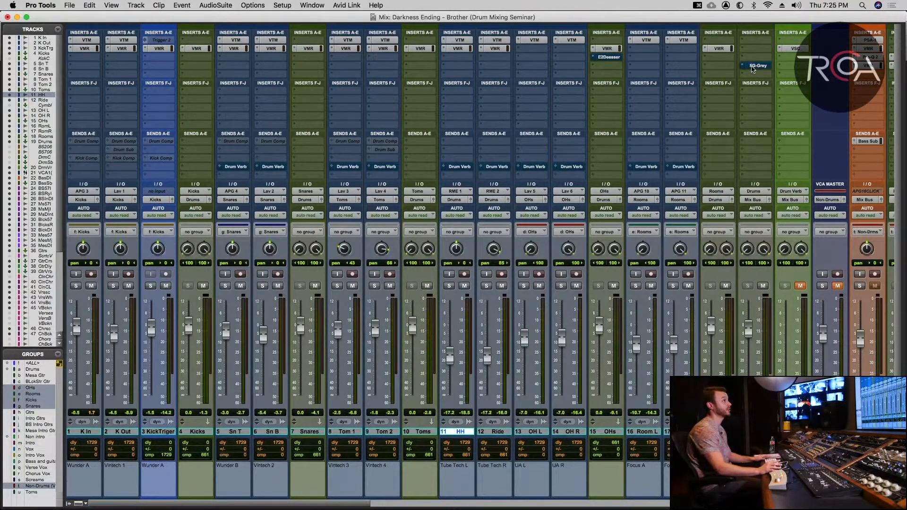
pyautogui.click(752, 67)
pyautogui.moveTo(379, 50); pyautogui.dragTo(388, 77)
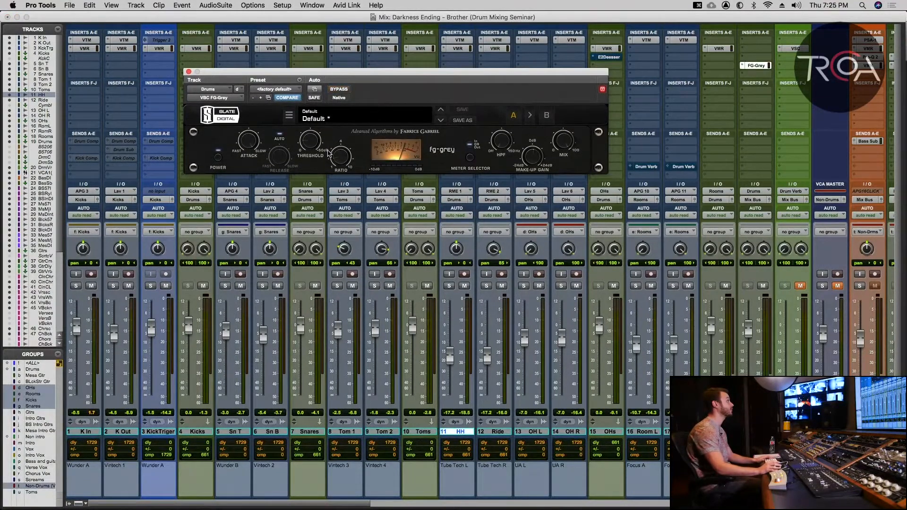
pyautogui.moveTo(249, 144)
pyautogui.press('space')
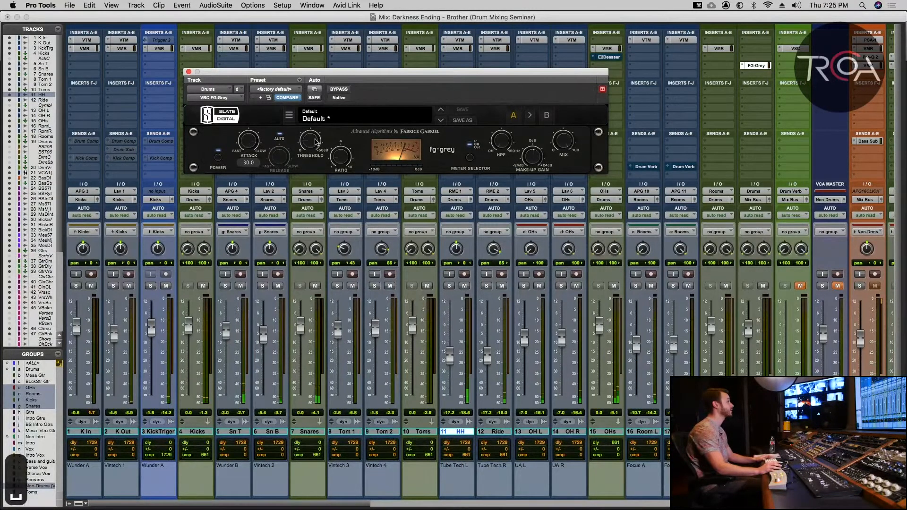
pyautogui.moveTo(312, 148)
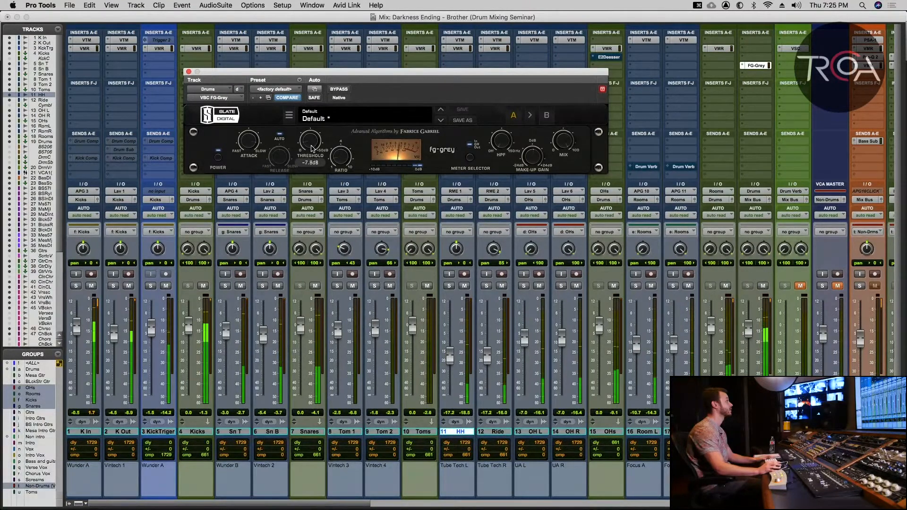
pyautogui.moveTo(312, 148); pyautogui.dragTo(312, 149)
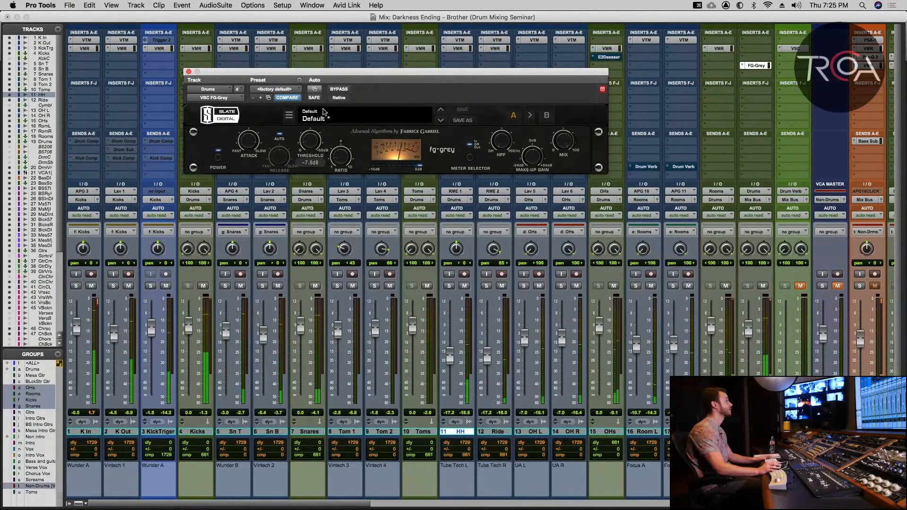
# Compare the drum mix with FG-Grey bypassed and engaged, and check its gain reduction on the Drums bus.
pyautogui.click(339, 89)
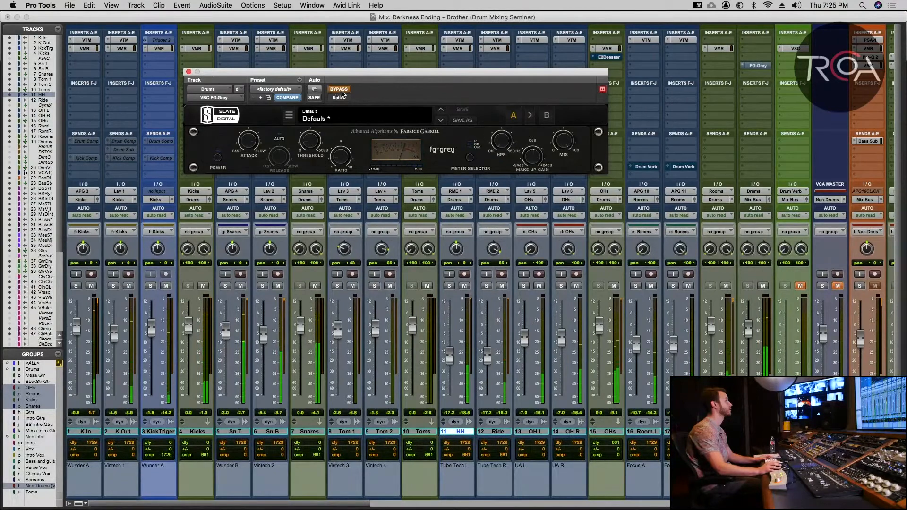
pyautogui.click(341, 90)
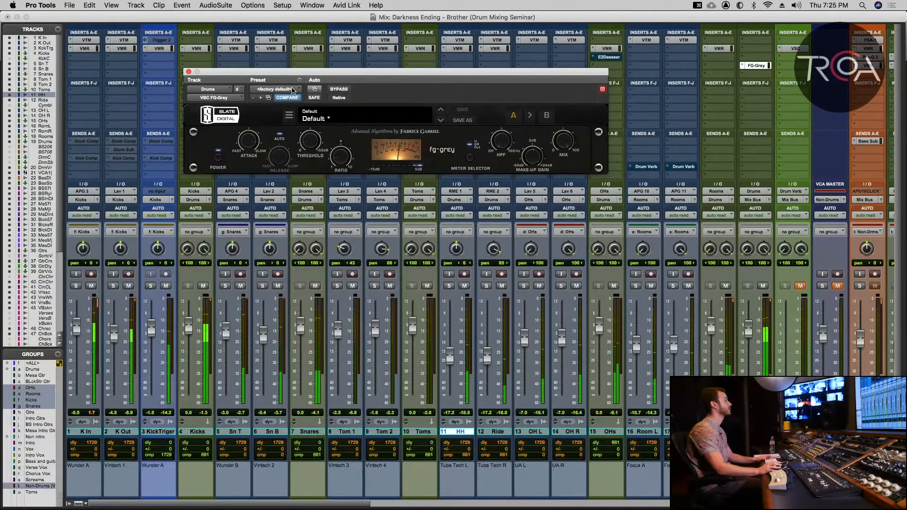
pyautogui.click(189, 72)
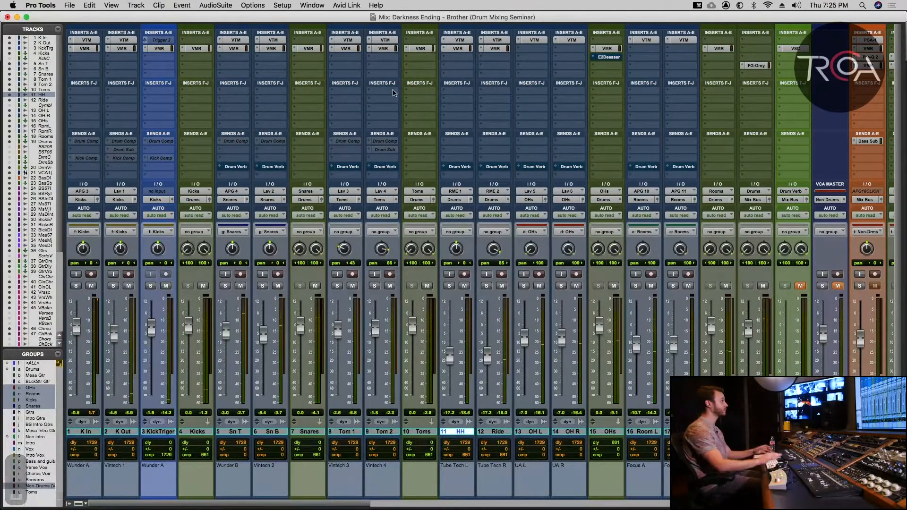
pyautogui.click(753, 66)
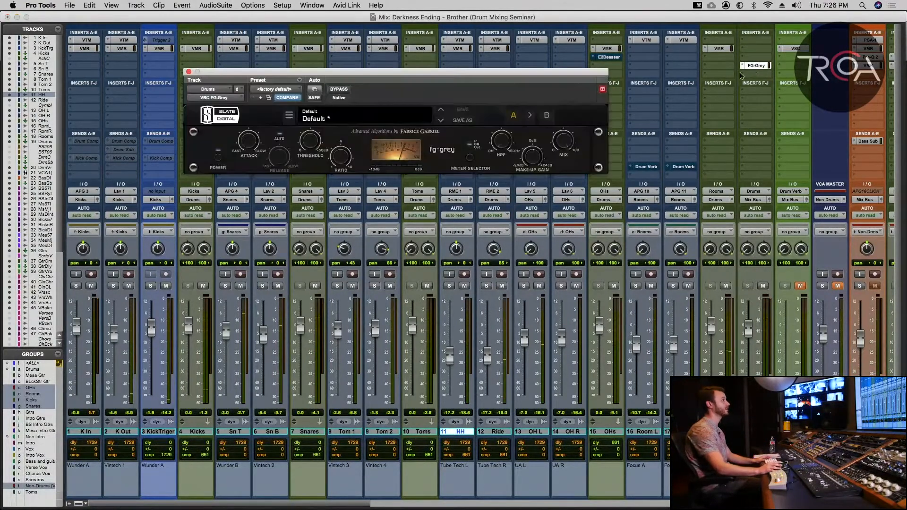
pyautogui.moveTo(311, 148)
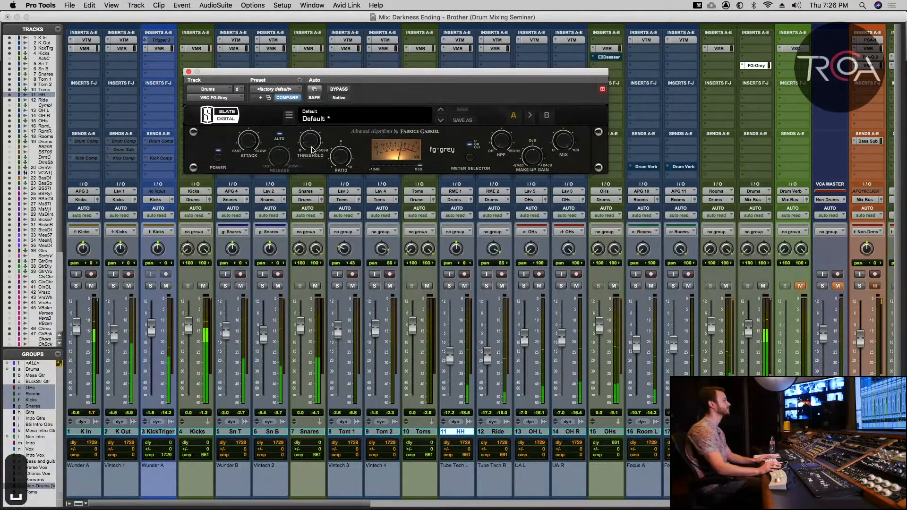
pyautogui.click(189, 72)
# Unmute the Non-Drums VCA, raise its fader to 0.0 dB, and play the full mix.
pyautogui.hscroll(5, 487, 131)
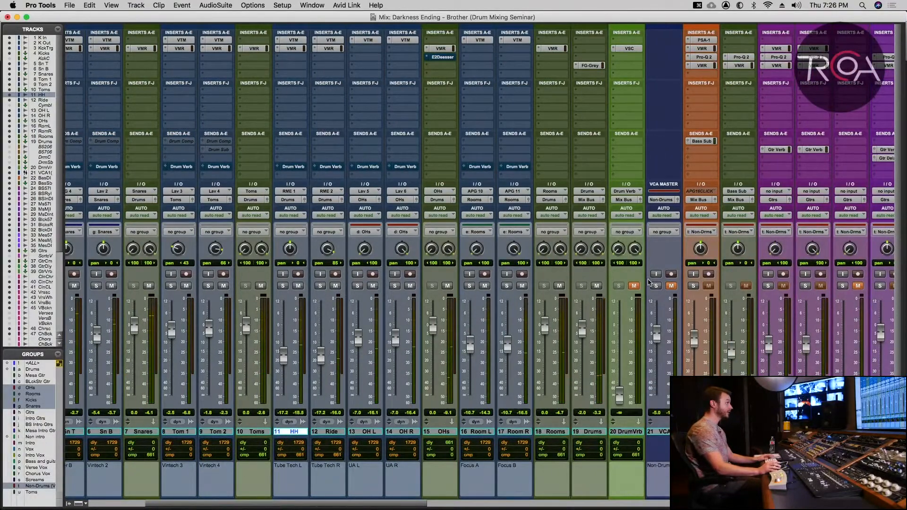
pyautogui.click(669, 288)
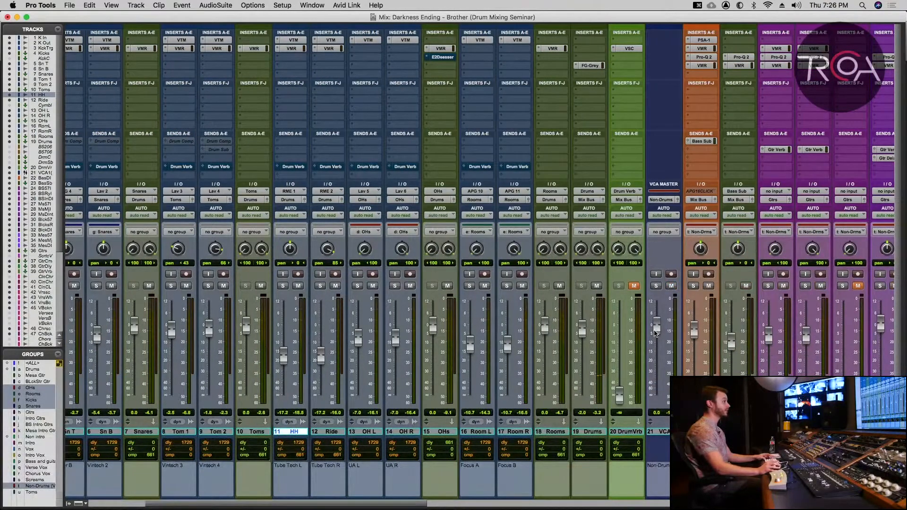
pyautogui.press('space')
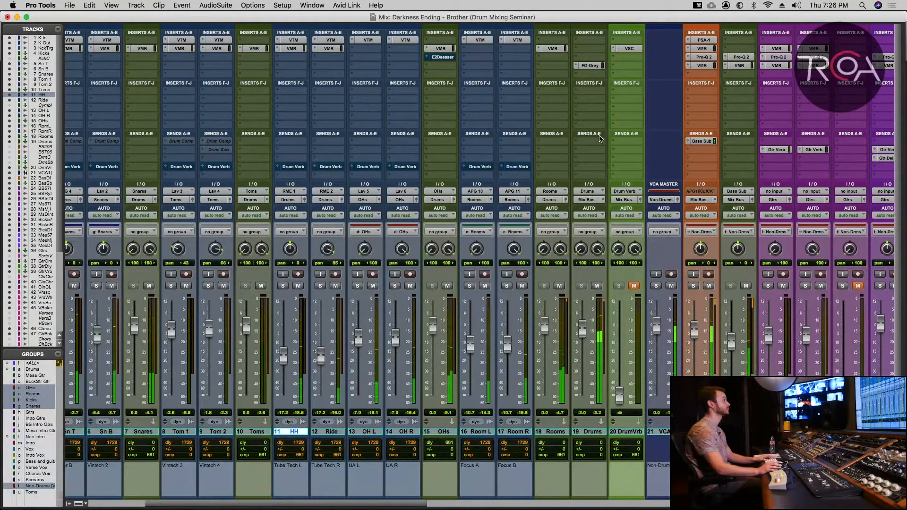
pyautogui.press('space')
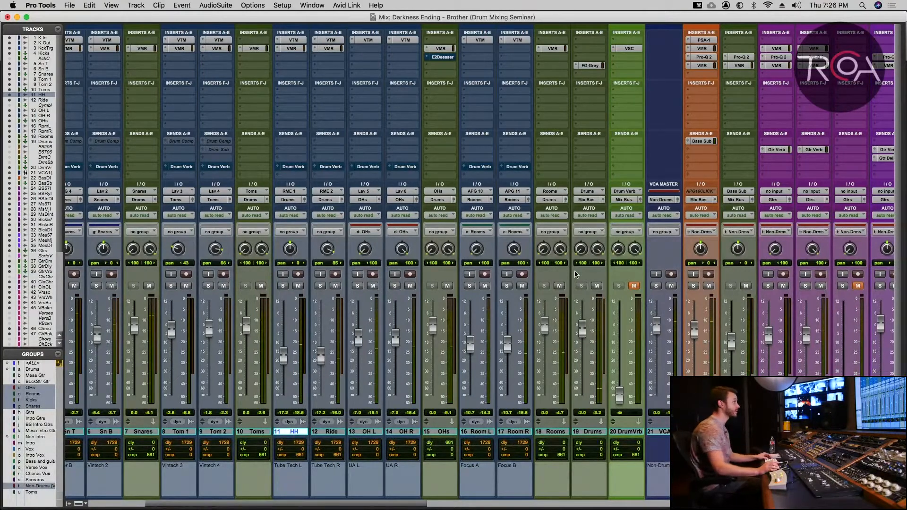
# Activate the Drum Comp sends on the kick, snare, and tom tracks and show the Send A level controls.
pyautogui.hscroll(-2, 575, 274)
pyautogui.hscroll(-4, 575, 274)
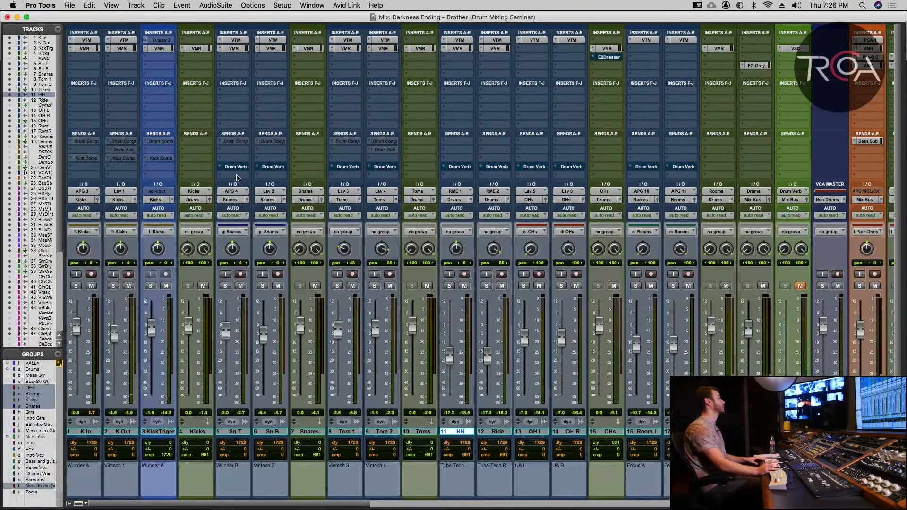
pyautogui.keyDown('ctrl'); pyautogui.keyDown('super'); pyautogui.click(86, 141); pyautogui.keyUp('super'); pyautogui.keyUp('ctrl')
pyautogui.keyDown('ctrl'); pyautogui.keyDown('super'); pyautogui.click(122, 141); pyautogui.keyUp('super'); pyautogui.keyUp('ctrl')
pyautogui.keyDown('ctrl'); pyautogui.keyDown('super'); pyautogui.click(159, 142); pyautogui.keyUp('super'); pyautogui.keyUp('ctrl')
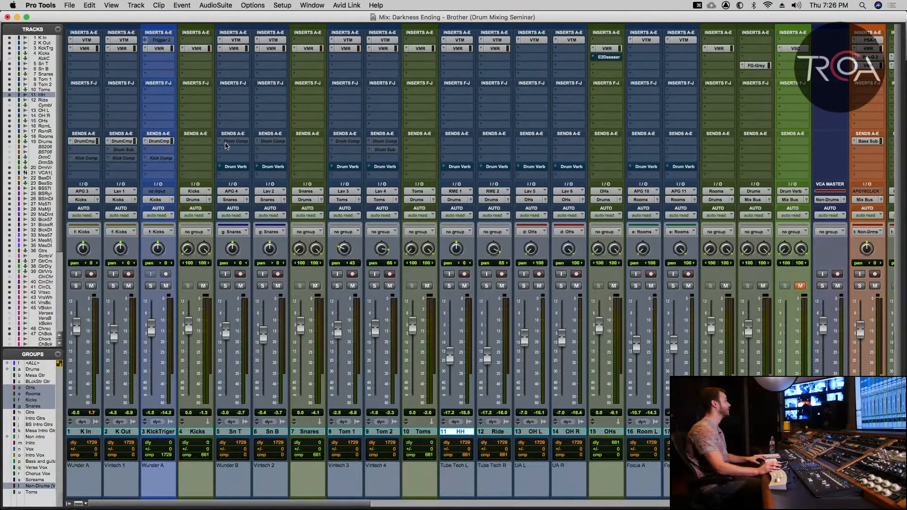
pyautogui.keyDown('ctrl'); pyautogui.keyDown('super'); pyautogui.click(264, 141); pyautogui.keyUp('super'); pyautogui.keyUp('ctrl')
pyautogui.keyDown('ctrl'); pyautogui.keyDown('super'); pyautogui.click(345, 142); pyautogui.keyUp('super'); pyautogui.keyUp('ctrl')
pyautogui.keyDown('ctrl'); pyautogui.keyDown('super'); pyautogui.click(384, 141); pyautogui.keyUp('super'); pyautogui.keyUp('ctrl')
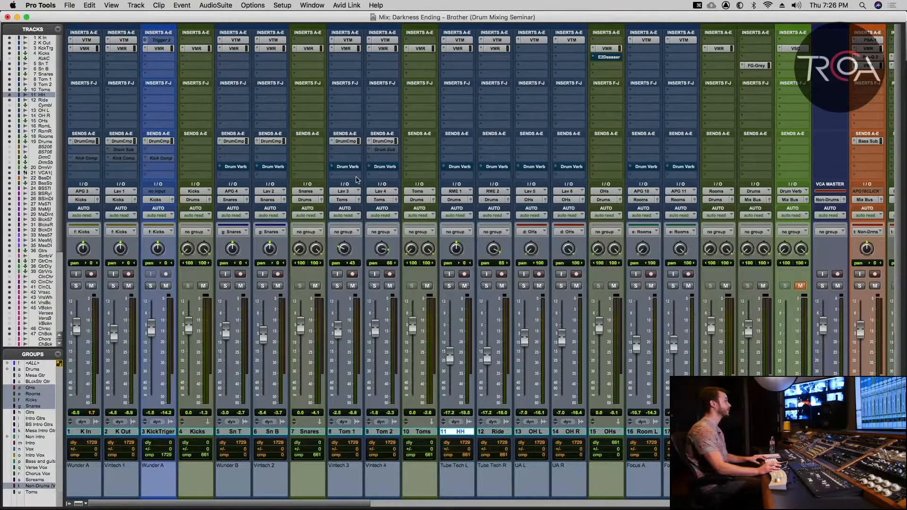
pyautogui.keyDown('super'); pyautogui.click(332, 142); pyautogui.keyUp('super')
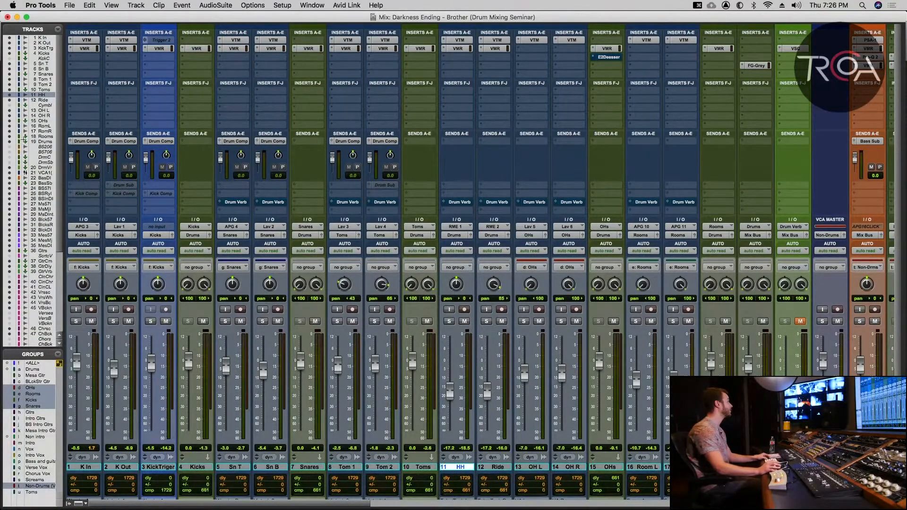
# Show and activate the Drum Comp track, and remove FG-401 from its Virtual Mix Rack.
pyautogui.click(8, 158)
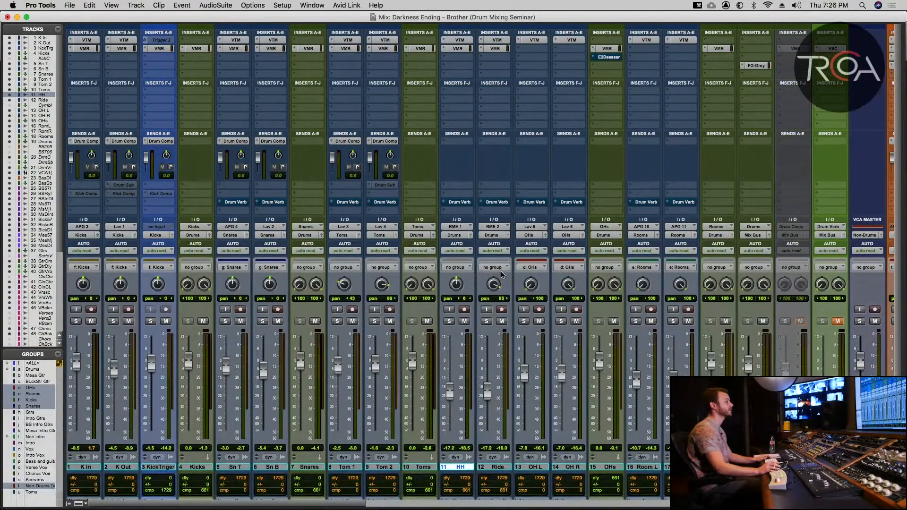
pyautogui.hscroll(5, 483, 270)
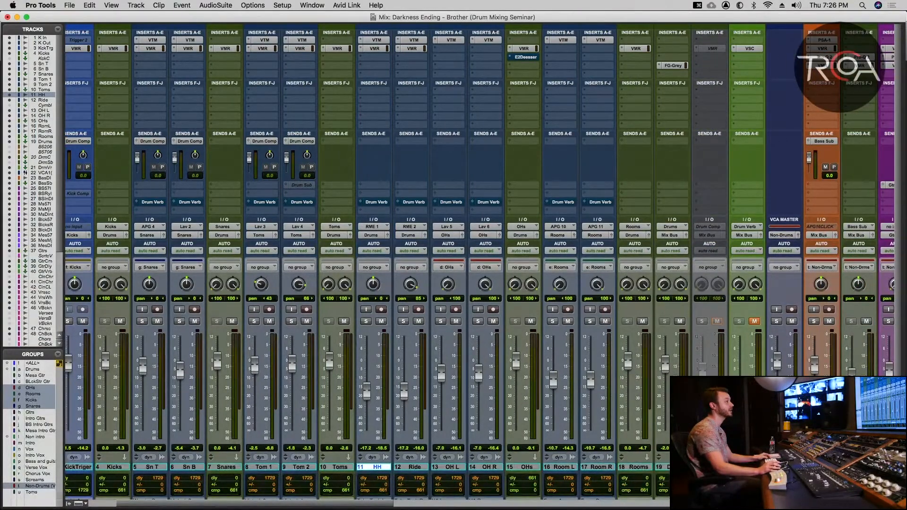
pyautogui.click(709, 467)
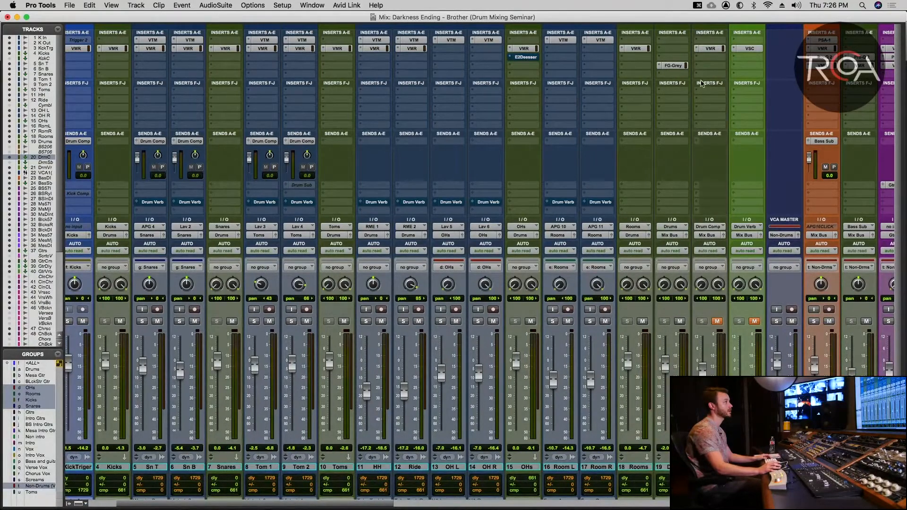
pyautogui.click(709, 48)
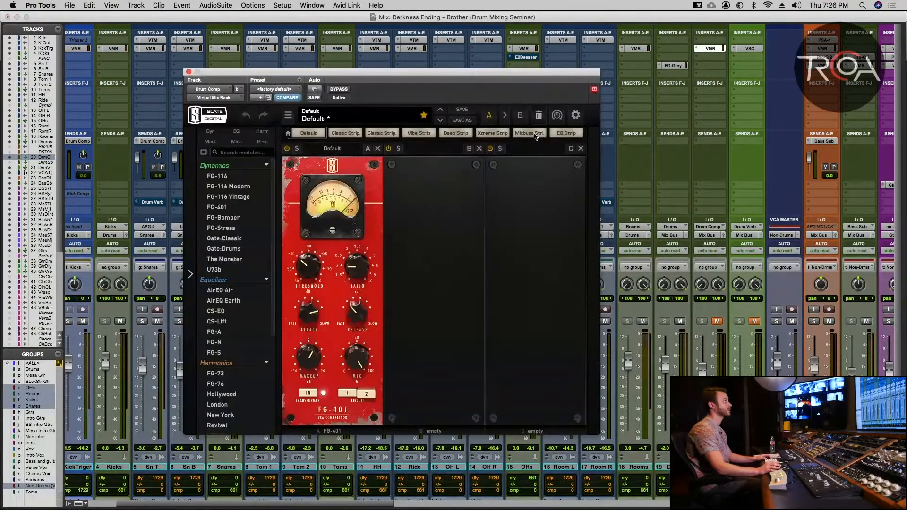
pyautogui.click(377, 148)
pyautogui.moveTo(324, 77); pyautogui.dragTo(447, 77)
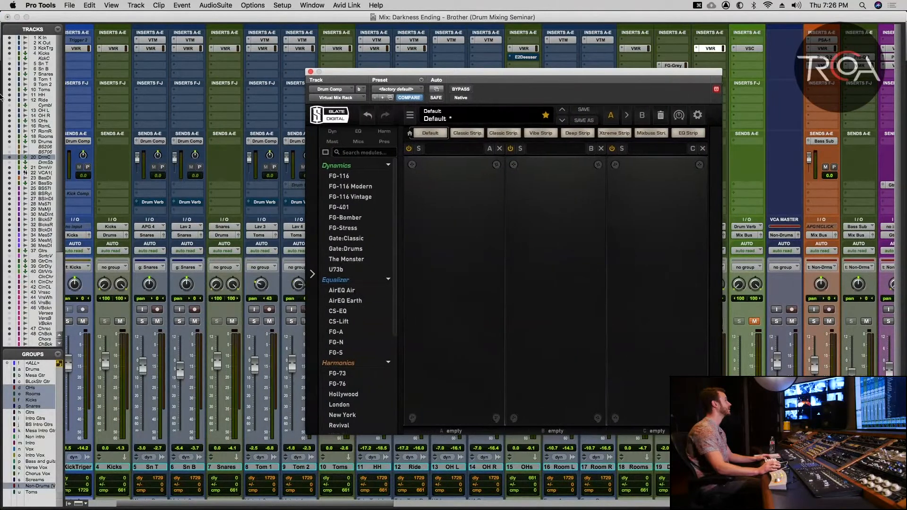
pyautogui.click(310, 72)
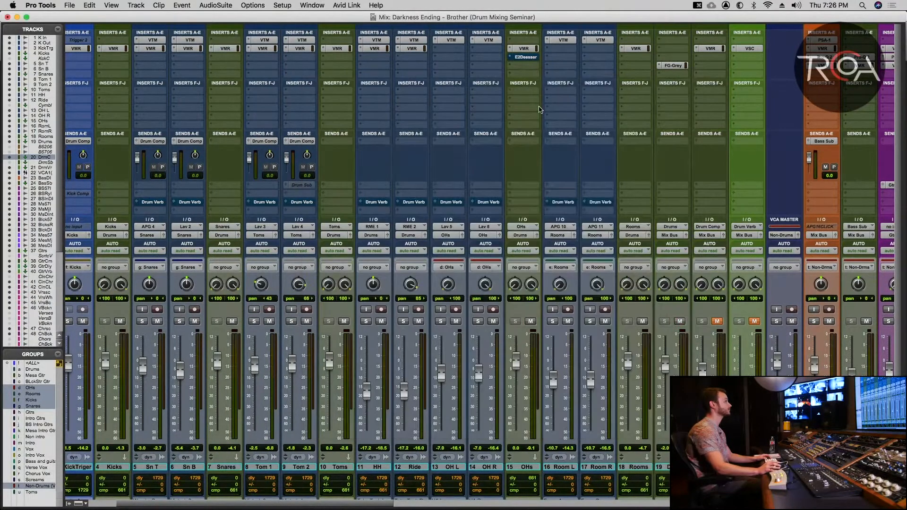
# Copy the current volume and pan values of the kick, snare, and tom tracks to Send A.
pyautogui.hscroll(-2, 504, 193)
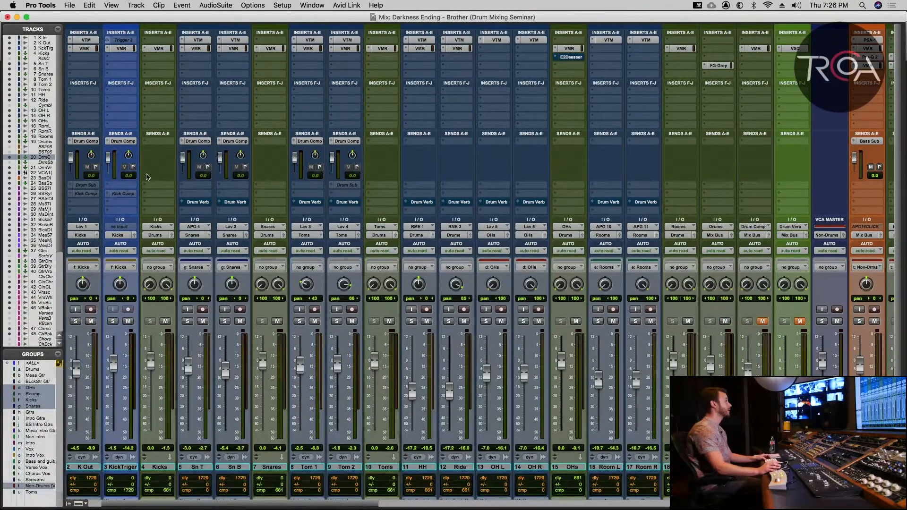
pyautogui.hscroll(-1, 106, 458)
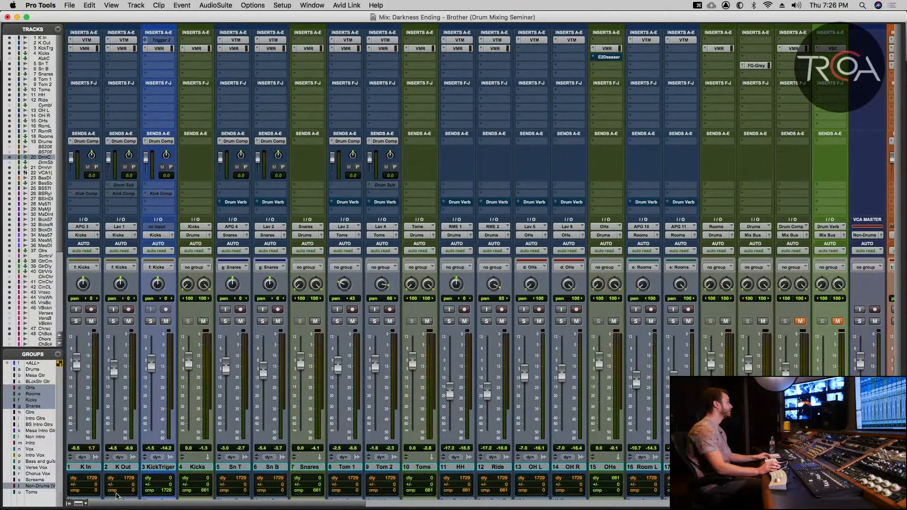
pyautogui.click(87, 471)
pyautogui.keyDown('super'); pyautogui.click(119, 470); pyautogui.keyUp('super')
pyautogui.keyDown('super'); pyautogui.click(156, 470); pyautogui.keyUp('super')
pyautogui.keyDown('super'); pyautogui.click(243, 470); pyautogui.keyUp('super')
pyautogui.keyDown('super'); pyautogui.click(258, 468); pyautogui.keyUp('super')
pyautogui.keyDown('super'); pyautogui.click(351, 467); pyautogui.keyUp('super')
pyautogui.keyDown('super'); pyautogui.click(373, 468); pyautogui.keyUp('super')
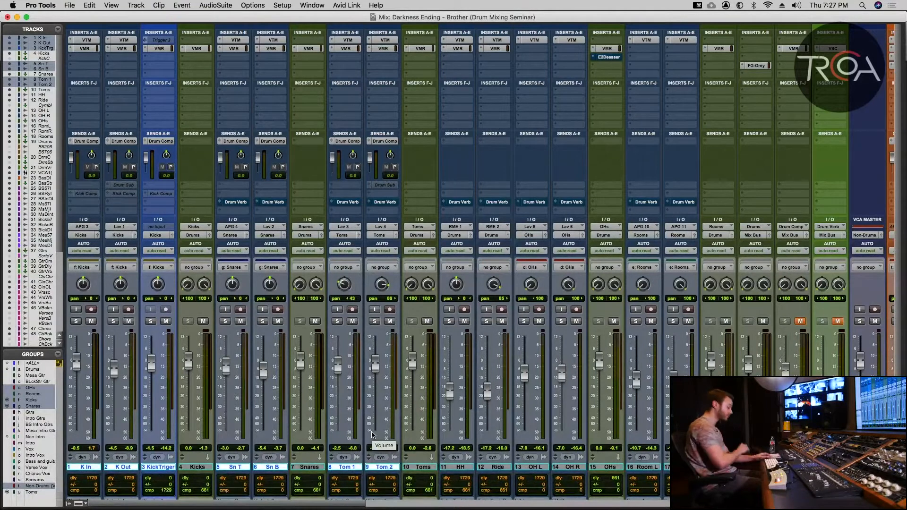
pyautogui.press('alt+super+h')
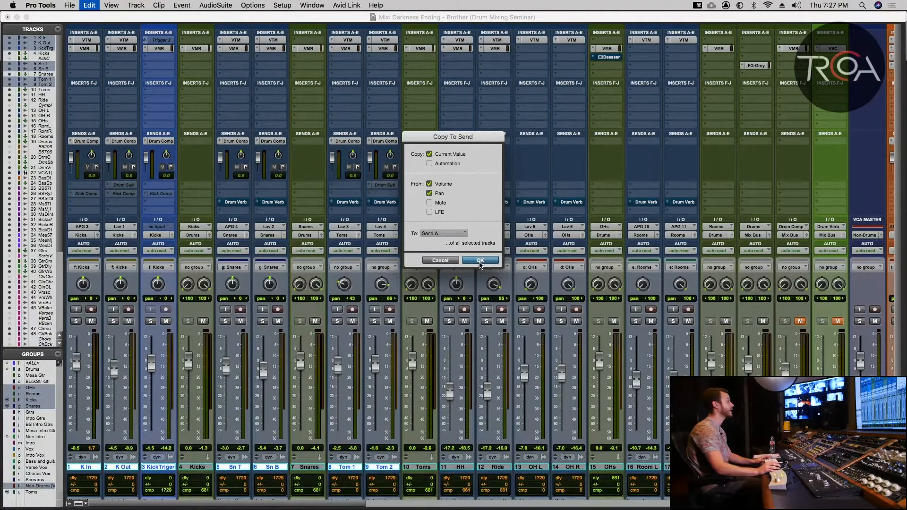
pyautogui.click(480, 261)
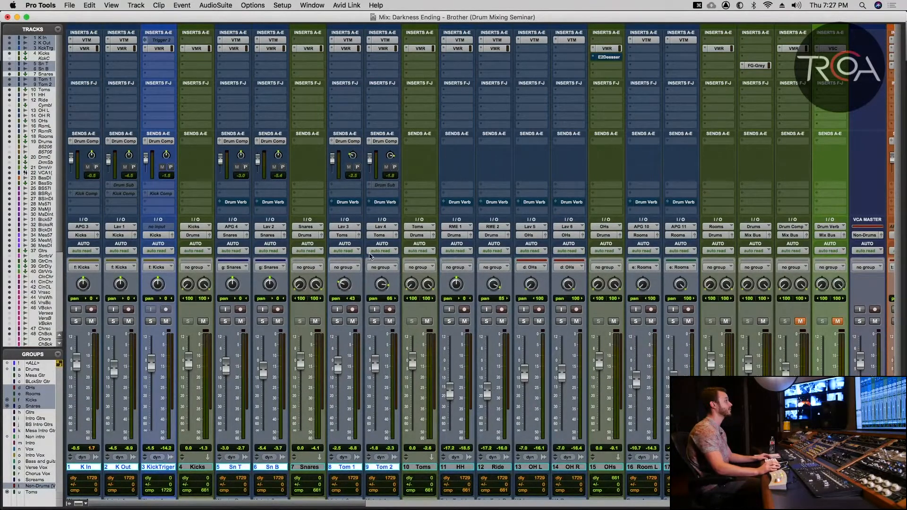
# Switch the Drum Comp sends to pre-fader, and unmute and solo the Drum Comp track.
pyautogui.hscroll(5, 480, 213)
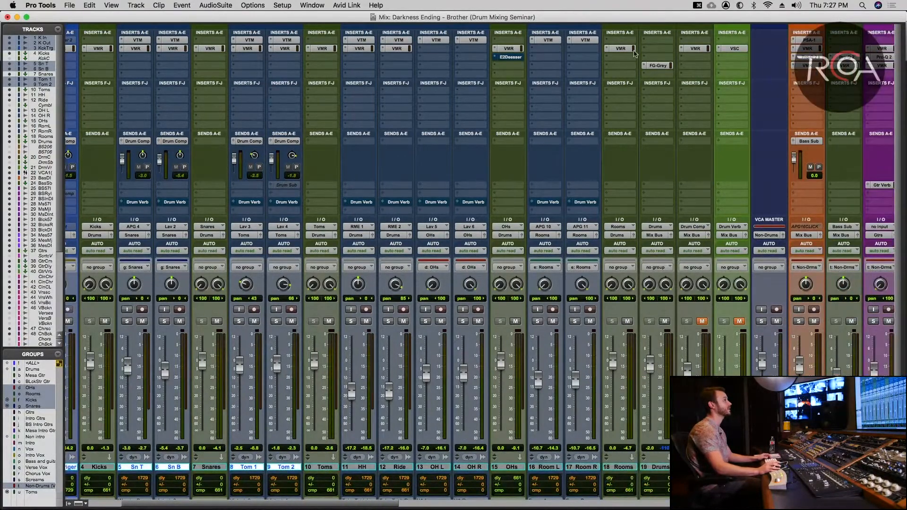
pyautogui.keyDown('alt'); pyautogui.keyDown('shift'); pyautogui.click(296, 167); pyautogui.keyUp('shift'); pyautogui.keyUp('alt')
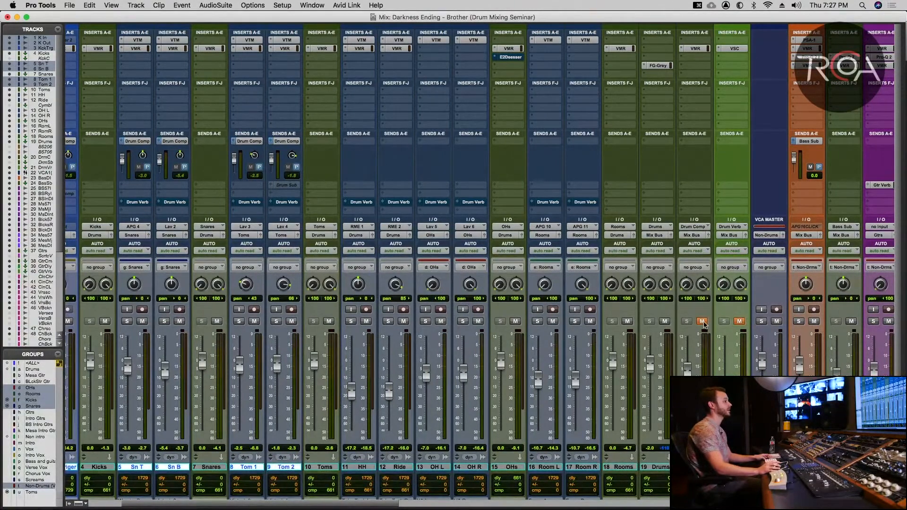
pyautogui.click(687, 322)
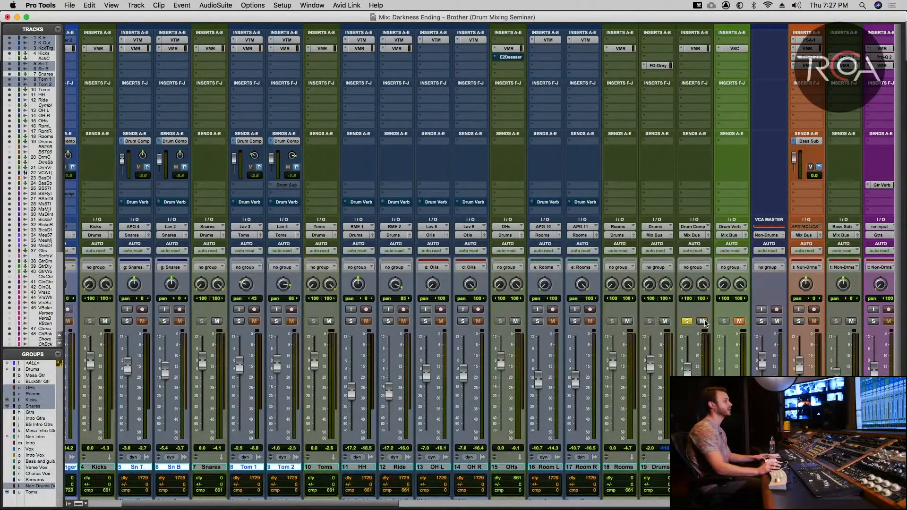
# Open the Virtual Mix Rack on the Drum Comp track and load an FG-116 compressor in slot A.
pyautogui.click(695, 48)
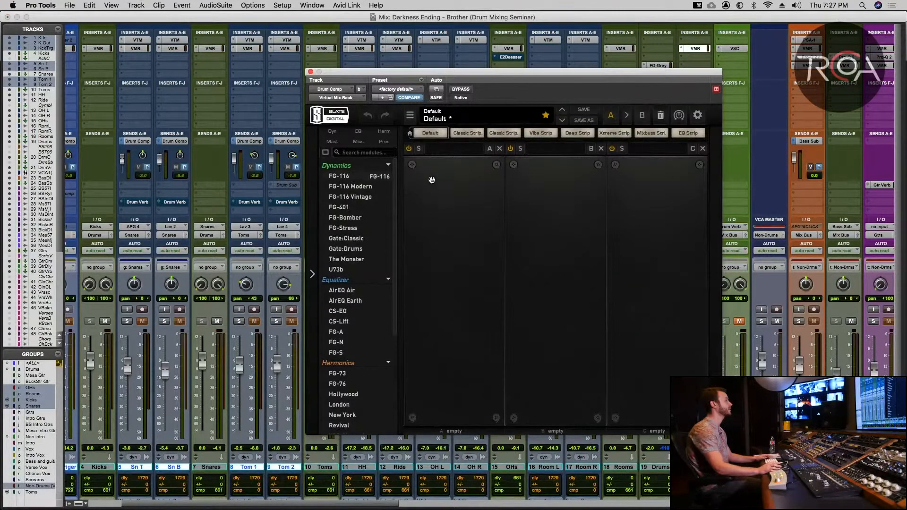
pyautogui.moveTo(434, 183); pyautogui.dragTo(437, 188)
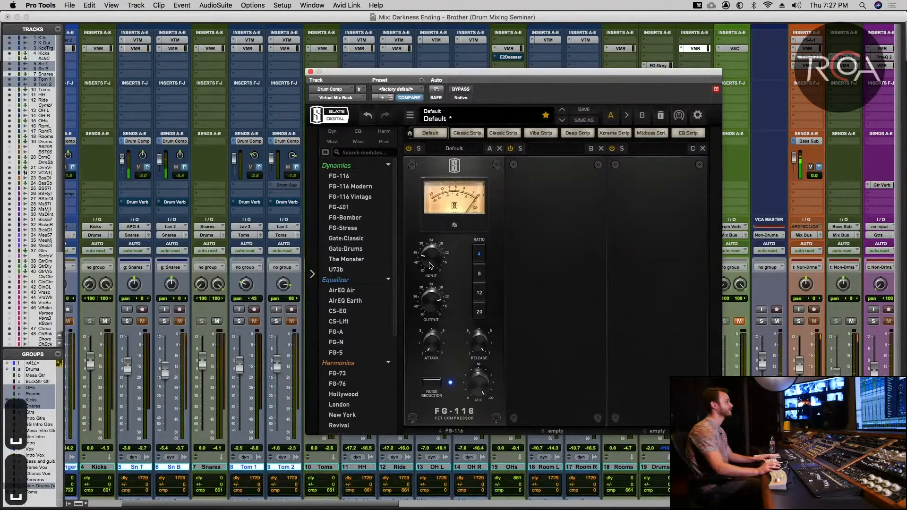
# Switch the Drum Comp sends on the tom, snare, and kick tracks to pre-fader.
pyautogui.keyDown('alt'); pyautogui.click(819, 166); pyautogui.keyUp('alt')
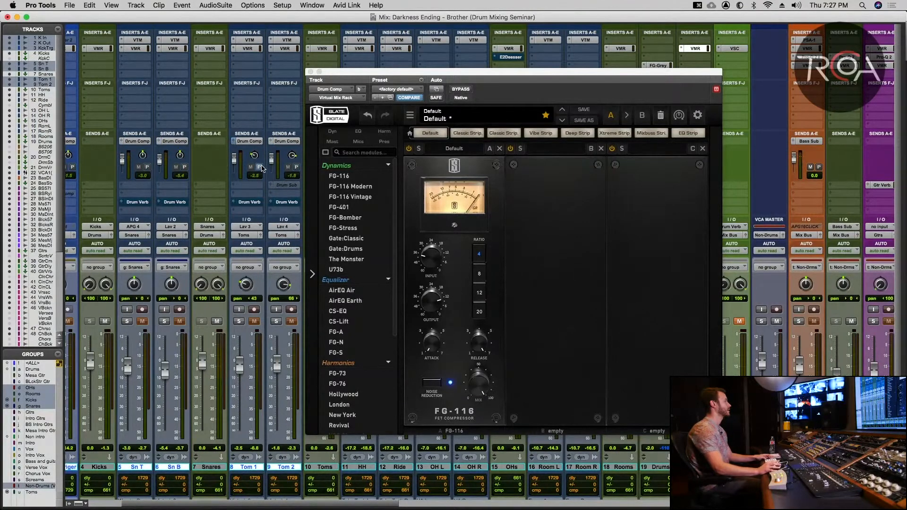
pyautogui.click(294, 167)
pyautogui.click(149, 168)
pyautogui.hscroll(-3, 150, 170)
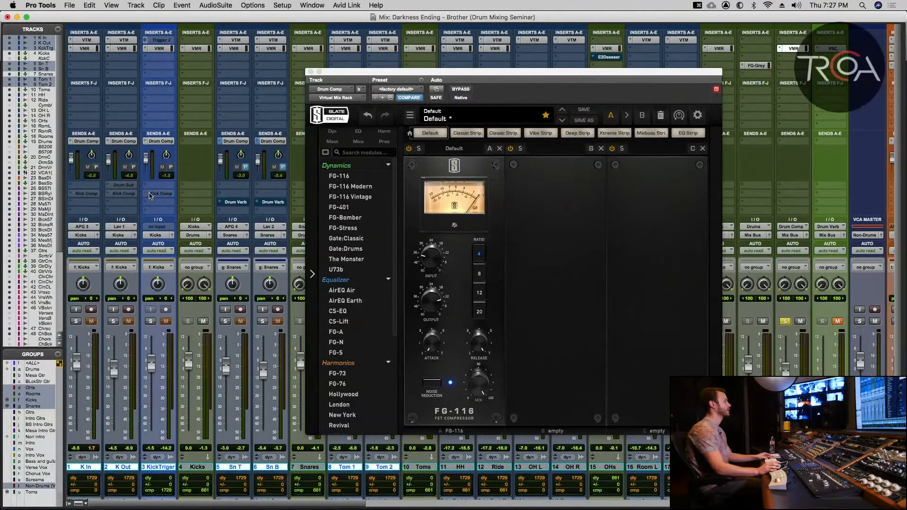
pyautogui.click(876, 321)
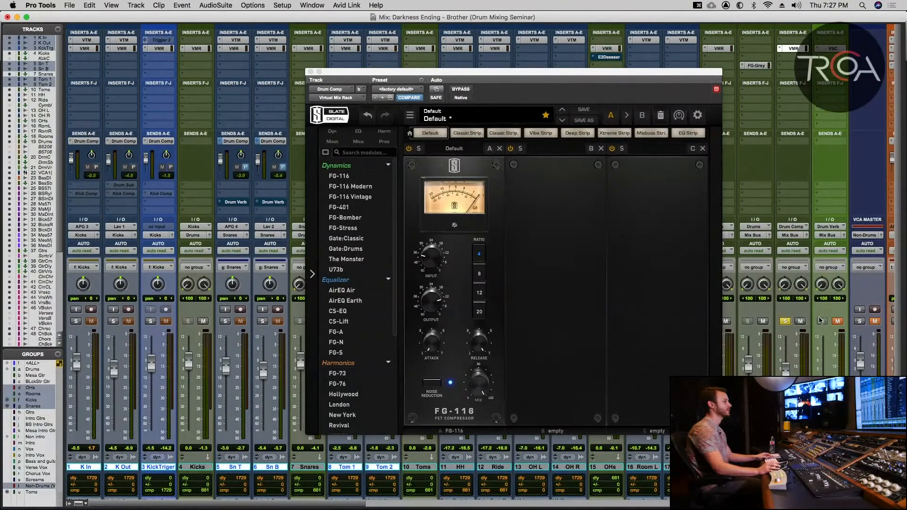
pyautogui.click(170, 169)
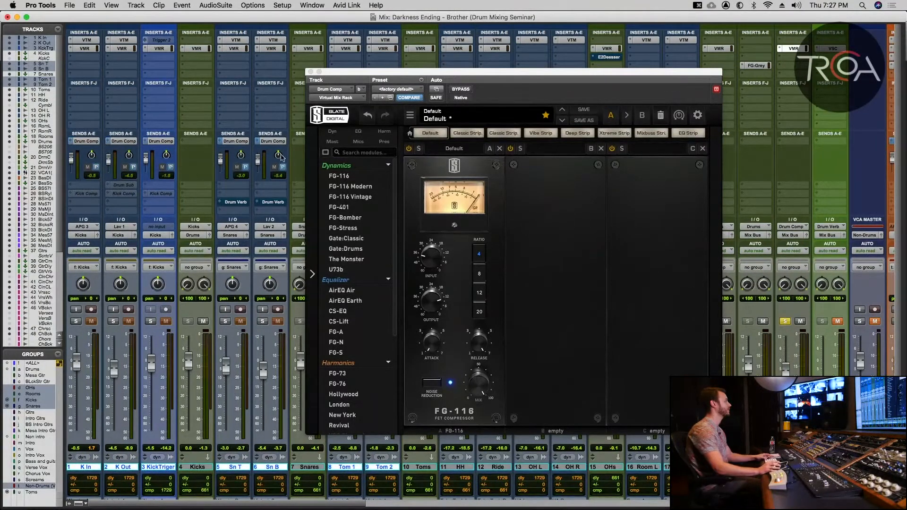
# During playback, raise the FG-116 input to drive the drum compression and bring its output to about -18.1 dB.
pyautogui.moveTo(419, 73); pyautogui.dragTo(395, 75)
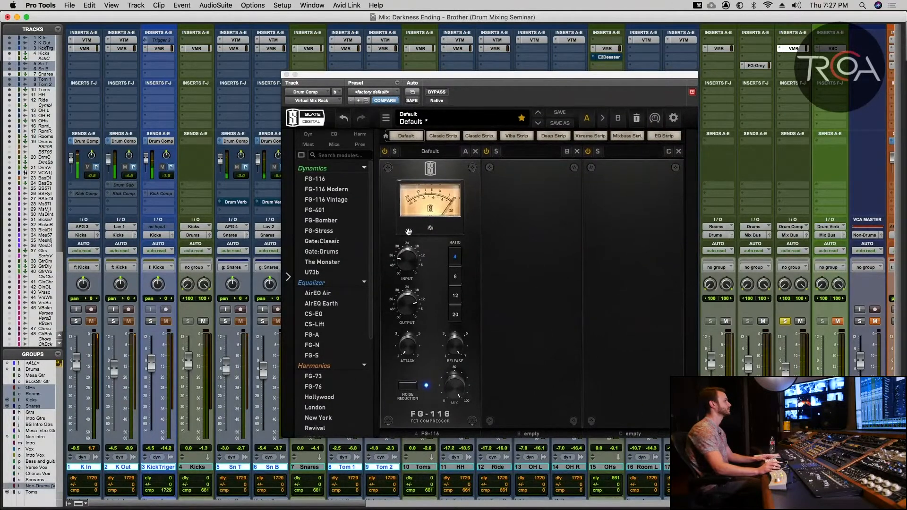
pyautogui.moveTo(408, 255); pyautogui.dragTo(413, 228)
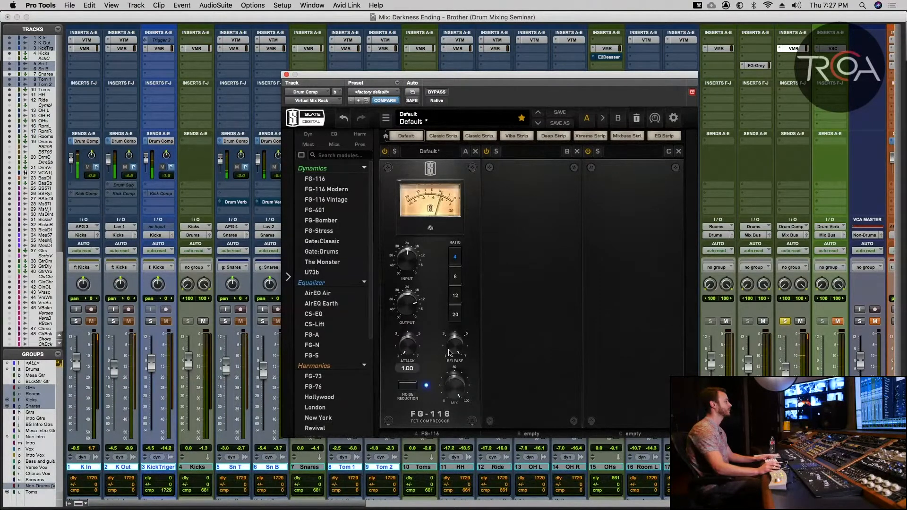
pyautogui.moveTo(404, 294); pyautogui.dragTo(402, 306)
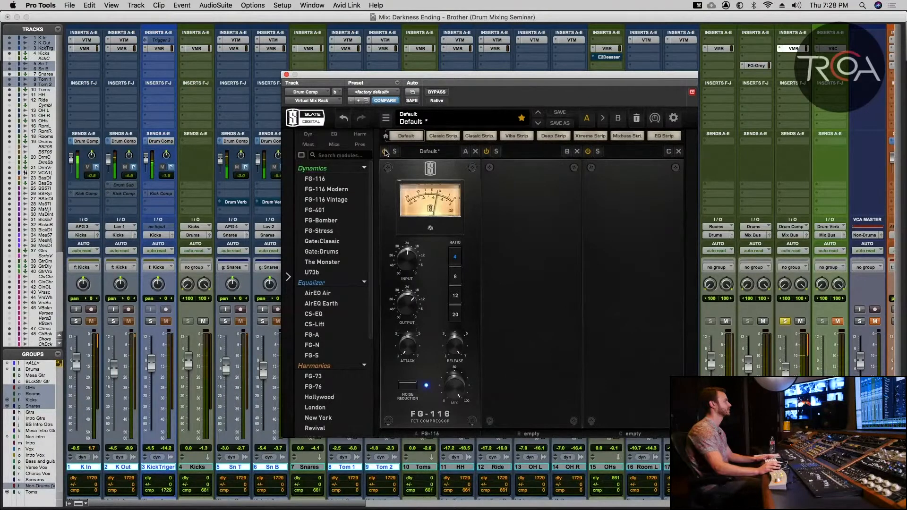
pyautogui.moveTo(401, 264); pyautogui.dragTo(399, 267)
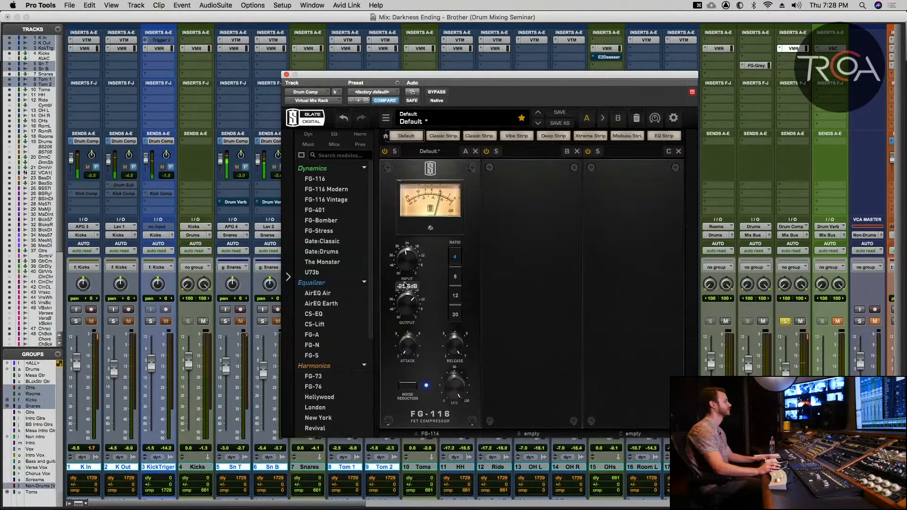
pyautogui.moveTo(405, 263); pyautogui.dragTo(409, 256)
pyautogui.moveTo(406, 300); pyautogui.dragTo(407, 305)
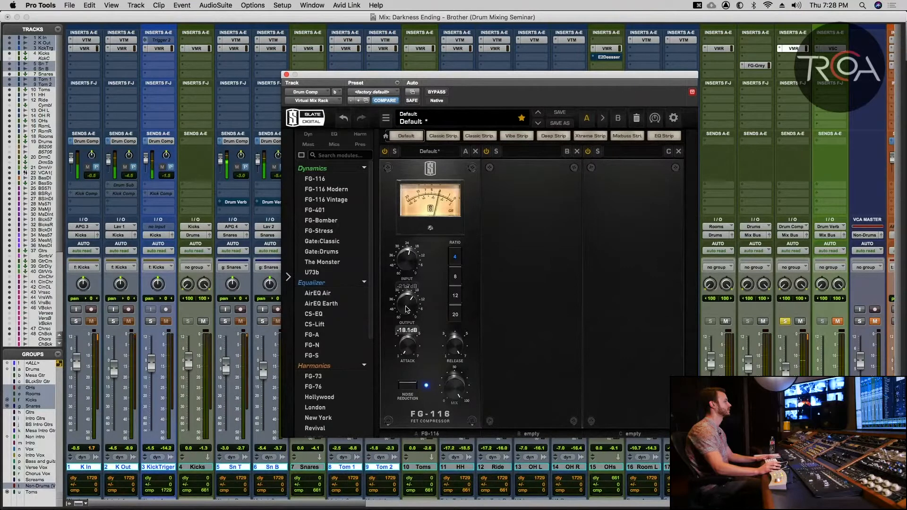
pyautogui.moveTo(404, 265); pyautogui.dragTo(403, 276)
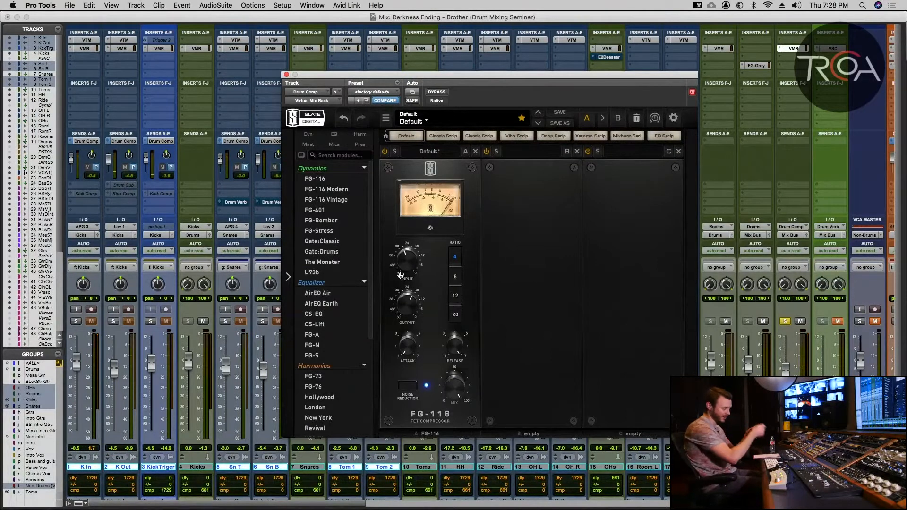
# Fine-tune the FG-116 input, set its output to about -20.7 dB, compare the module bypassed and active, and close the rack.
pyautogui.press('space')
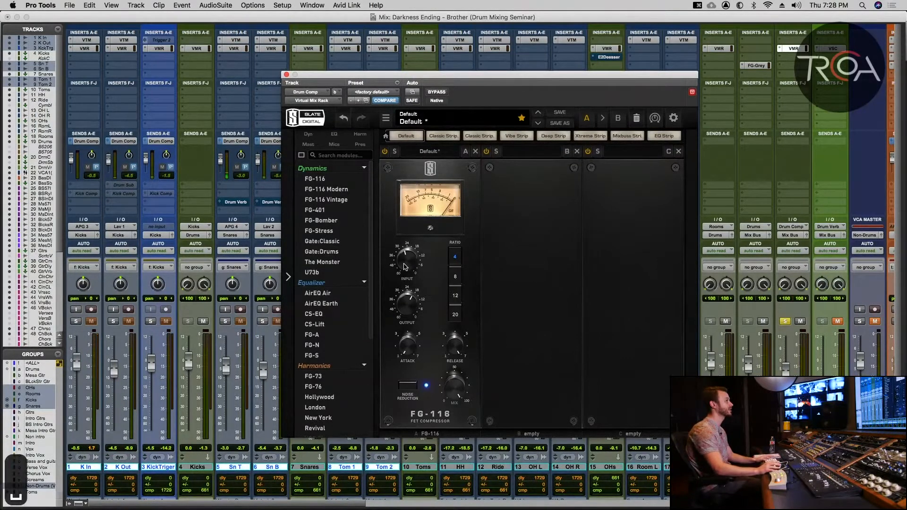
pyautogui.moveTo(404, 267); pyautogui.dragTo(403, 265)
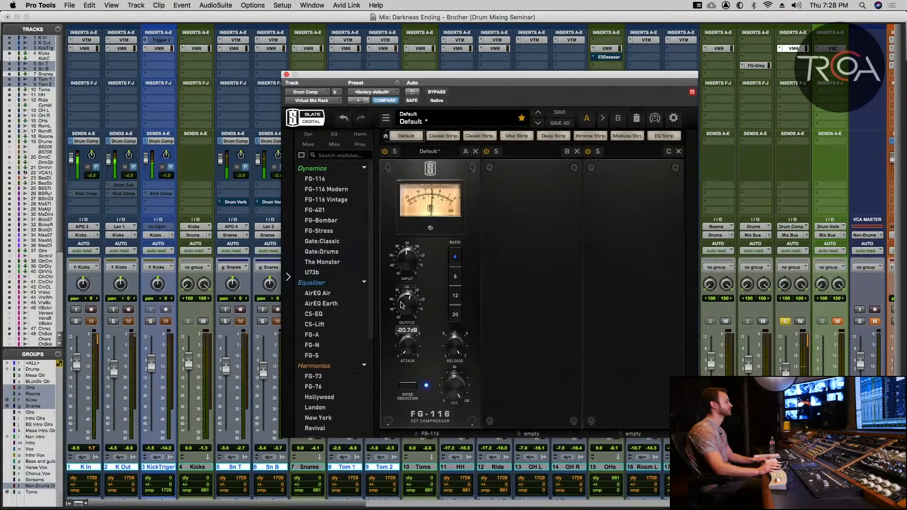
pyautogui.click(386, 152)
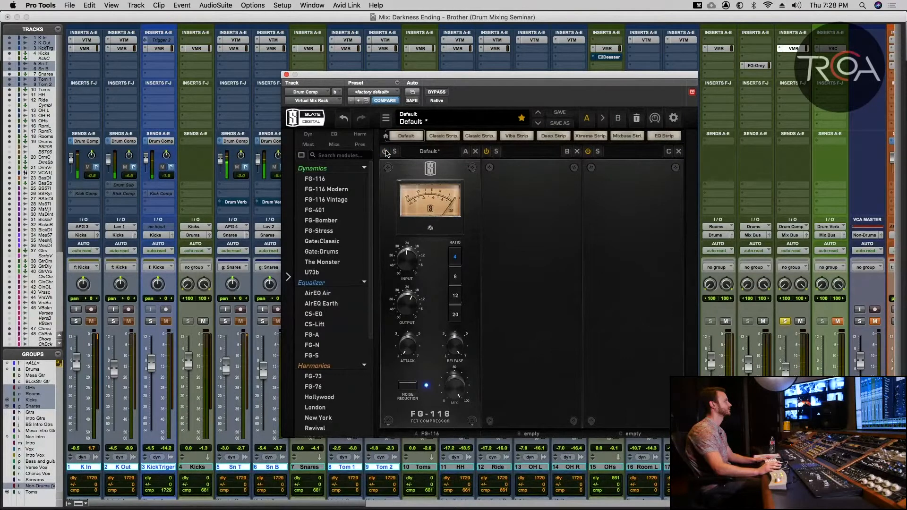
pyautogui.click(386, 152)
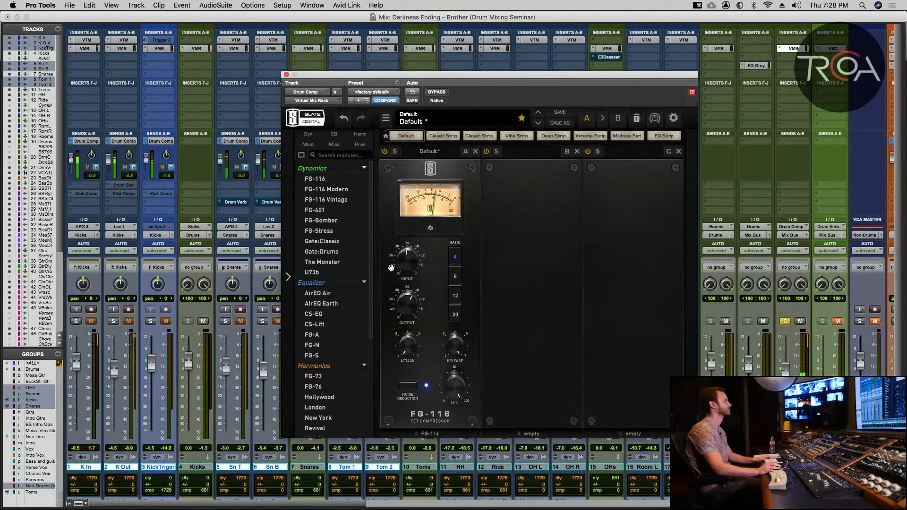
pyautogui.moveTo(408, 302)
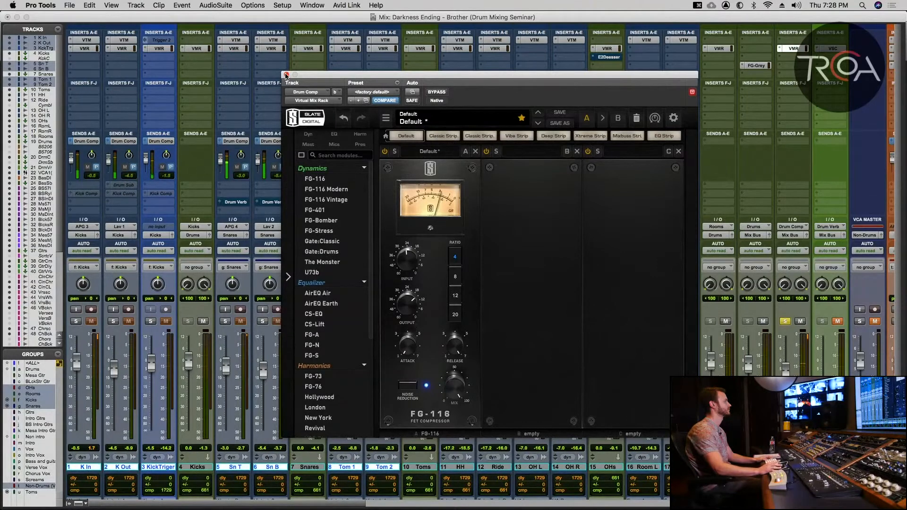
pyautogui.click(286, 74)
# Unsolo the Drum Comp track and delete its volume automation breakpoints between about bars 30 and 47.
pyautogui.click(786, 322)
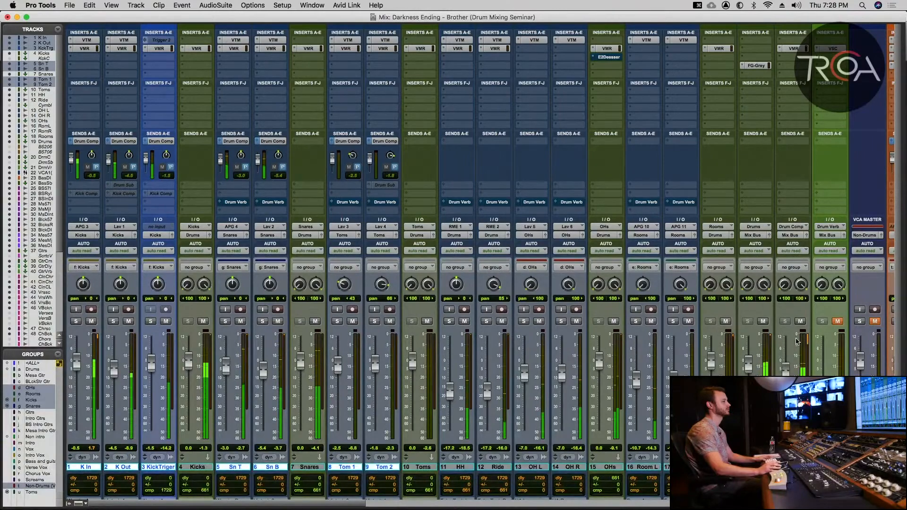
pyautogui.press('super+equal')
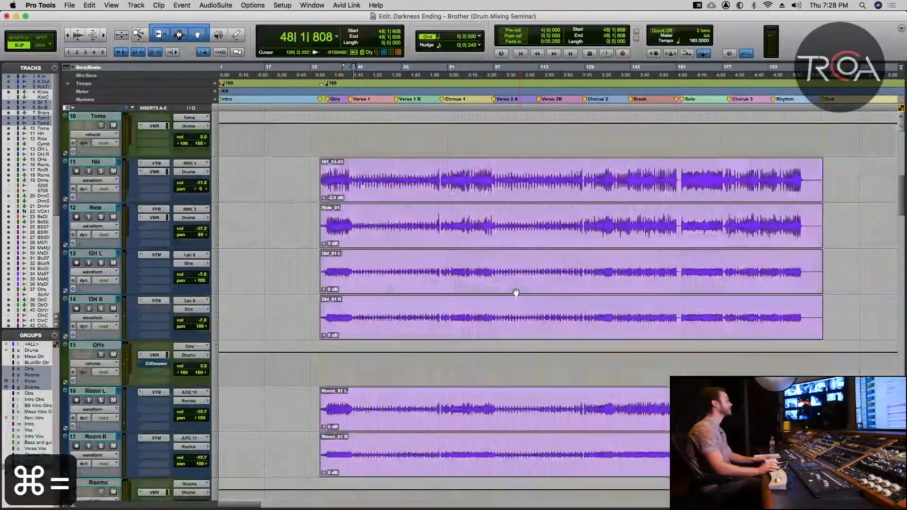
pyautogui.scroll(-6, 516, 293)
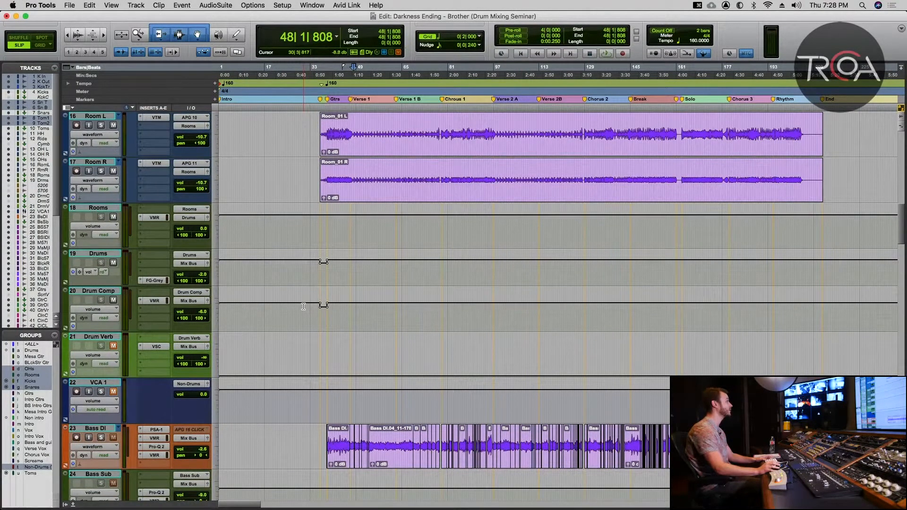
pyautogui.moveTo(303, 305); pyautogui.dragTo(352, 309)
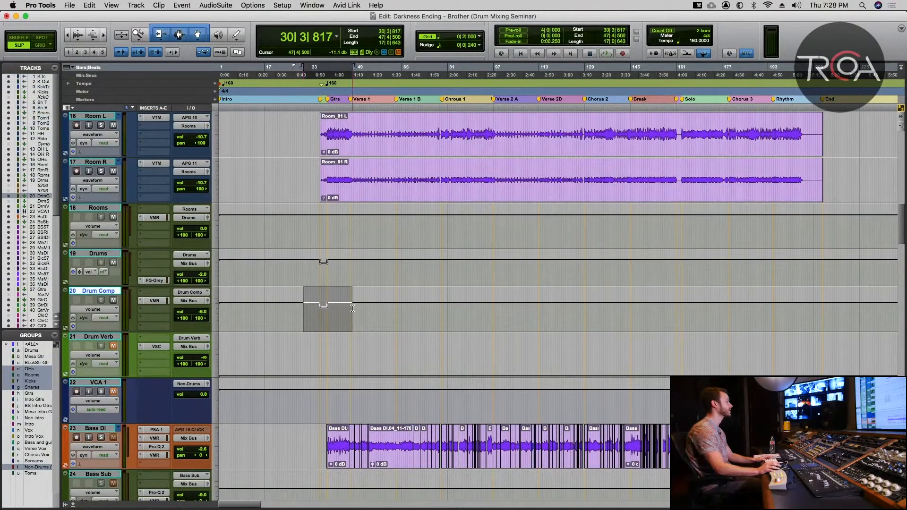
pyautogui.press('BackSpace')
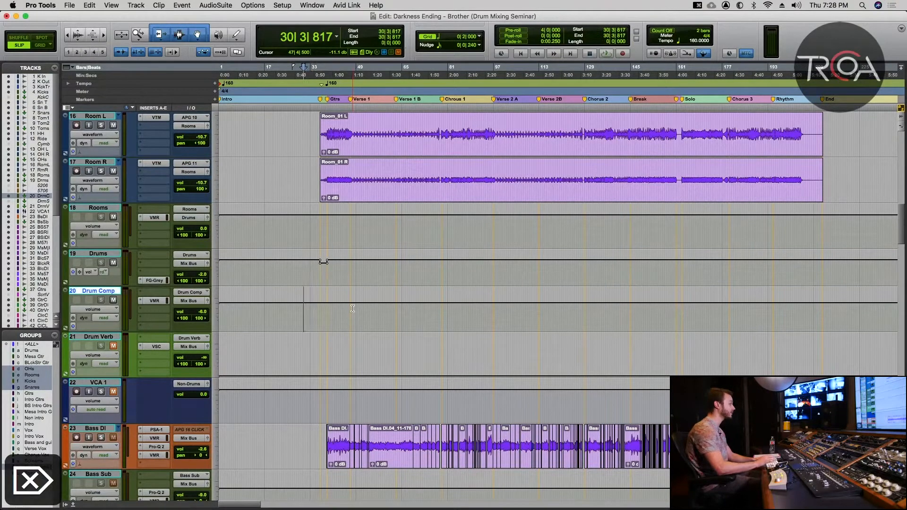
pyautogui.press('super+equal')
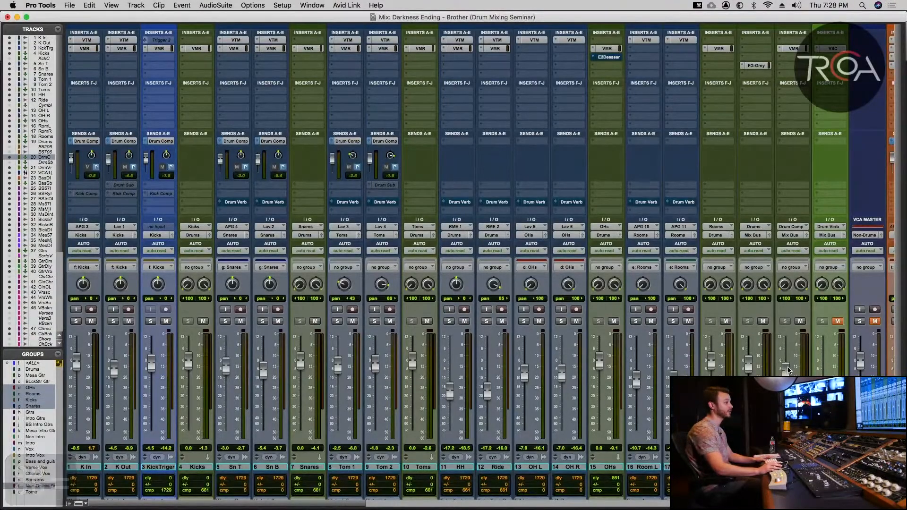
# Lower the Drum Comp volume to -∞ and play the drums from about bar 49.
pyautogui.press('space')
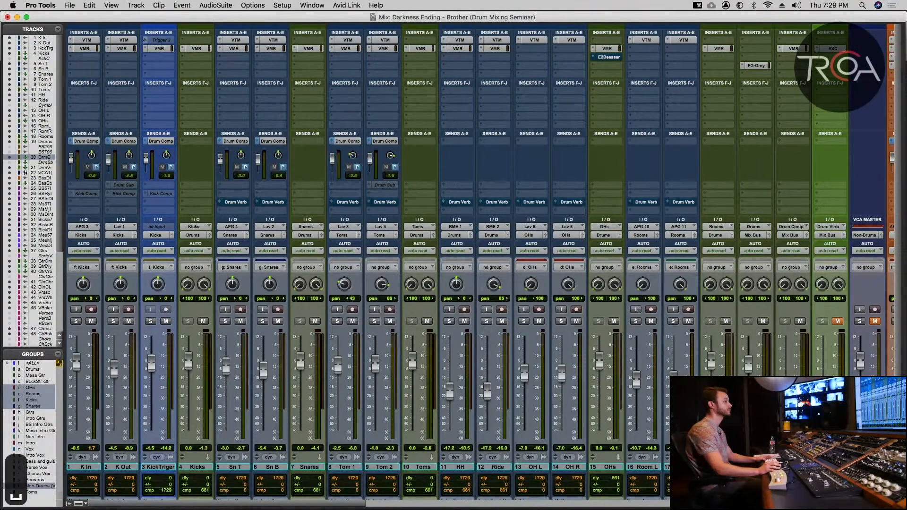
pyautogui.press('super+equal')
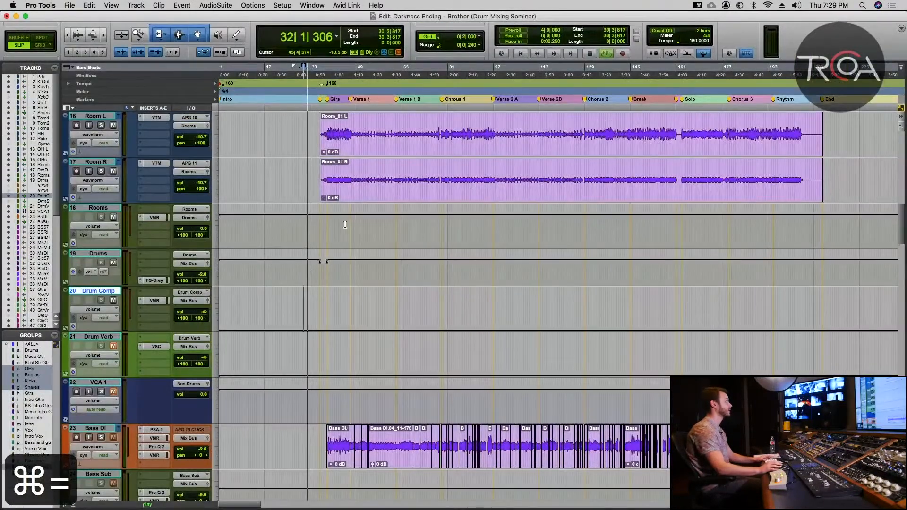
pyautogui.press('space')
pyautogui.press('space')
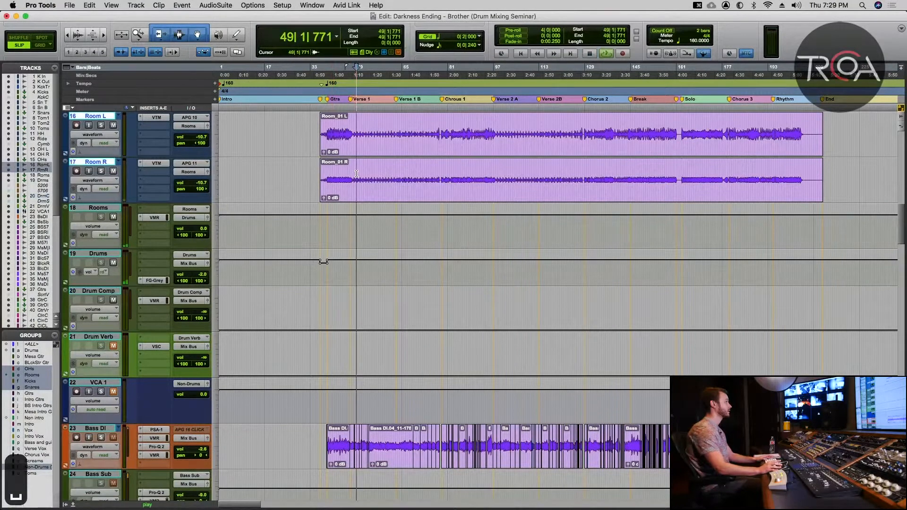
# Blend in the Drum Comp track at -15.0 dB and toggle its mute to compare the drums without it.
pyautogui.press('super+equal')
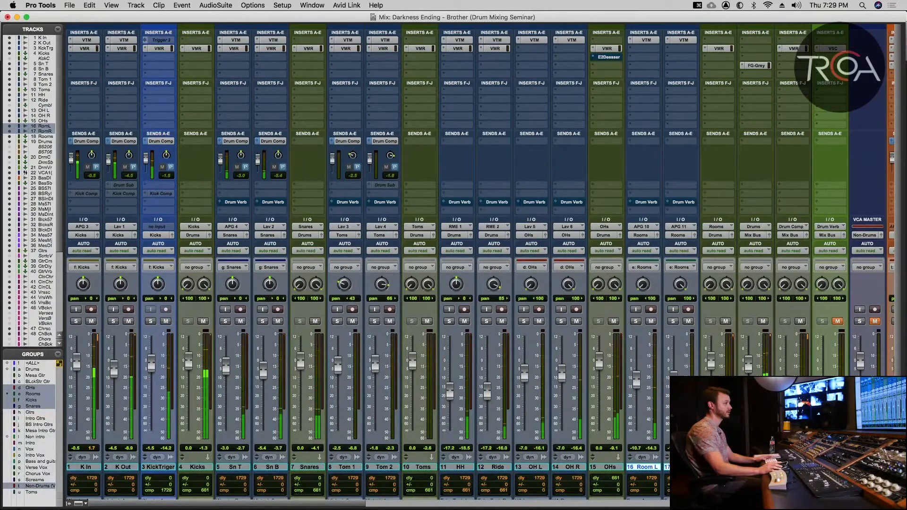
pyautogui.click(800, 322)
pyautogui.click(799, 322)
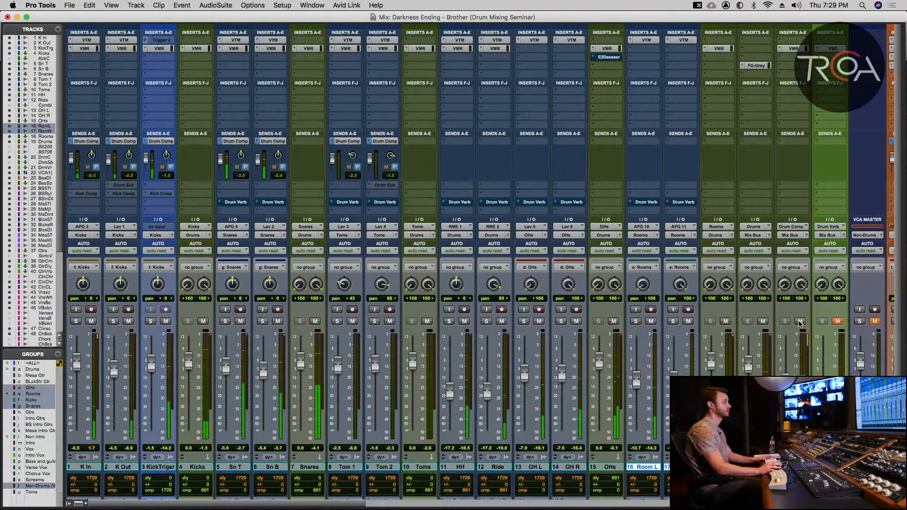
# Compare Drum Comp muted and unmuted with the non-drum VCA unmuted, and again with that VCA muted.
pyautogui.hscroll(3, 768, 359)
pyautogui.hscroll(1, 770, 350)
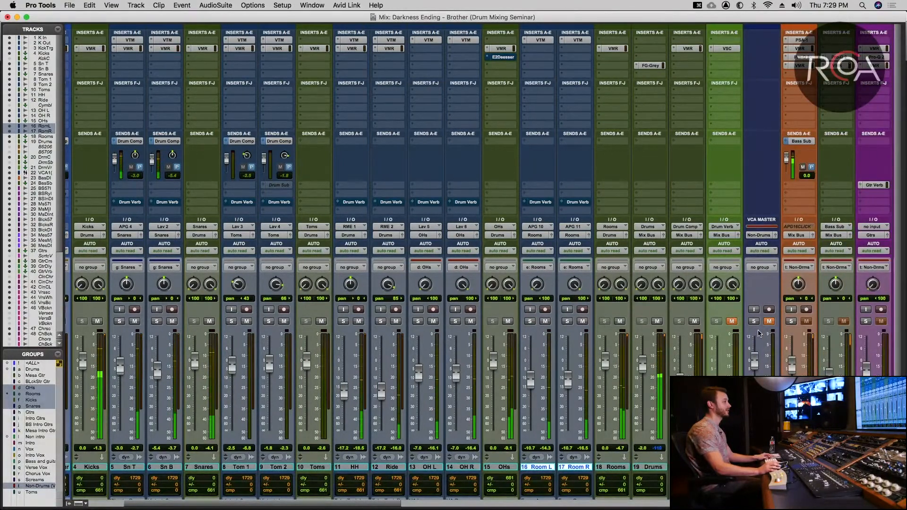
pyautogui.click(695, 322)
pyautogui.click(694, 322)
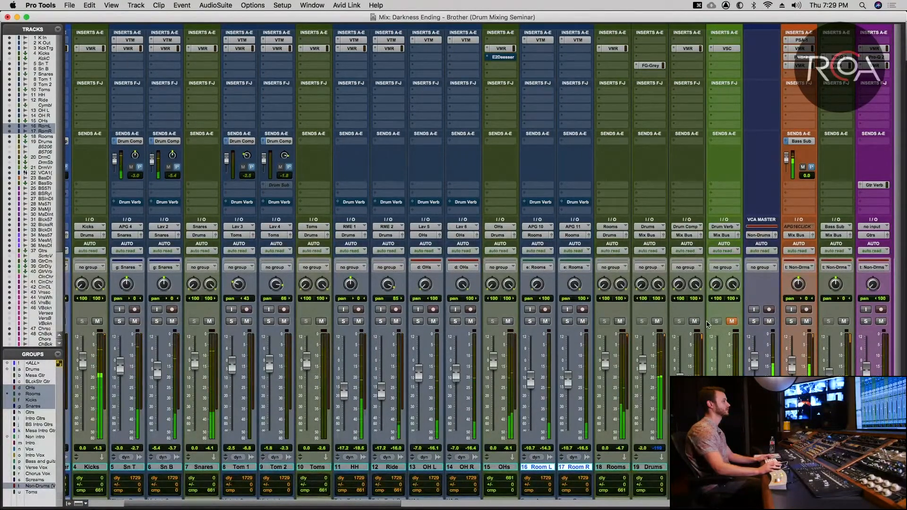
pyautogui.click(769, 322)
pyautogui.press('space')
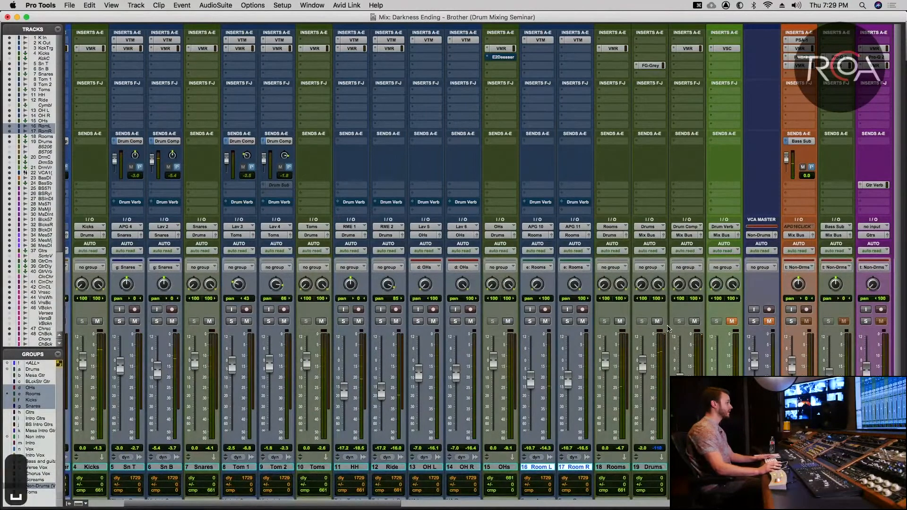
pyautogui.click(694, 322)
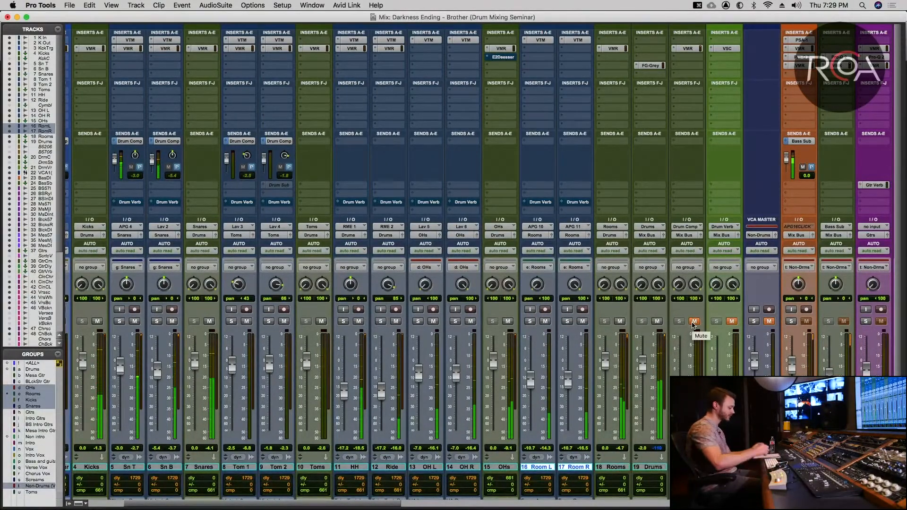
pyautogui.click(693, 321)
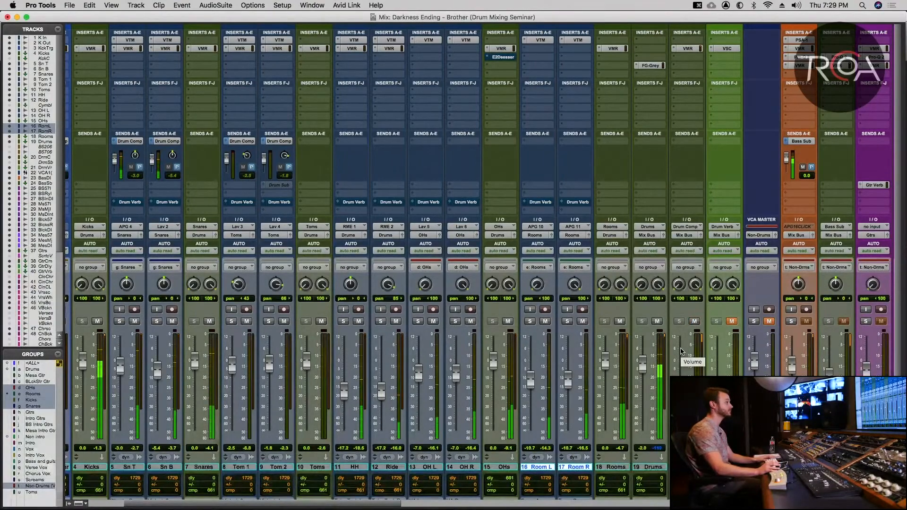
# Play the drums from about bar 127, just before the Chorus 2 tom fill.
pyautogui.press('super+equal')
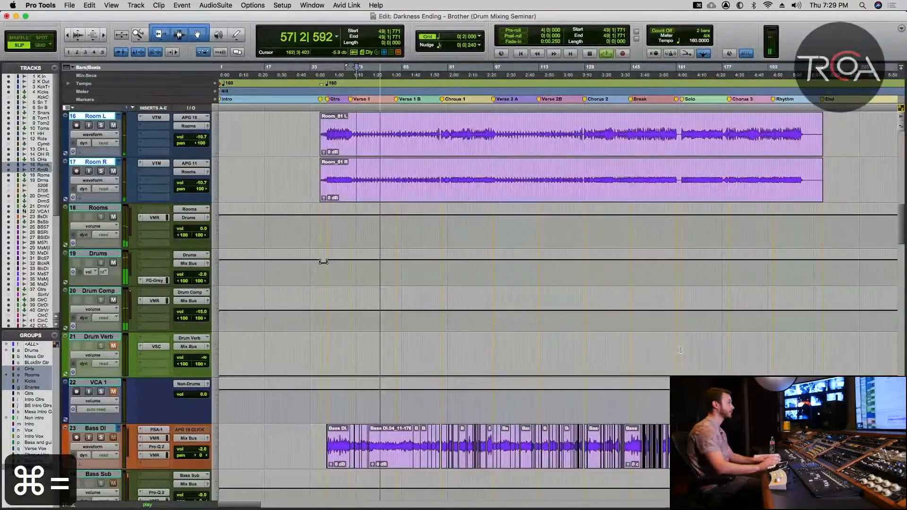
pyautogui.scroll(15, 635, 315)
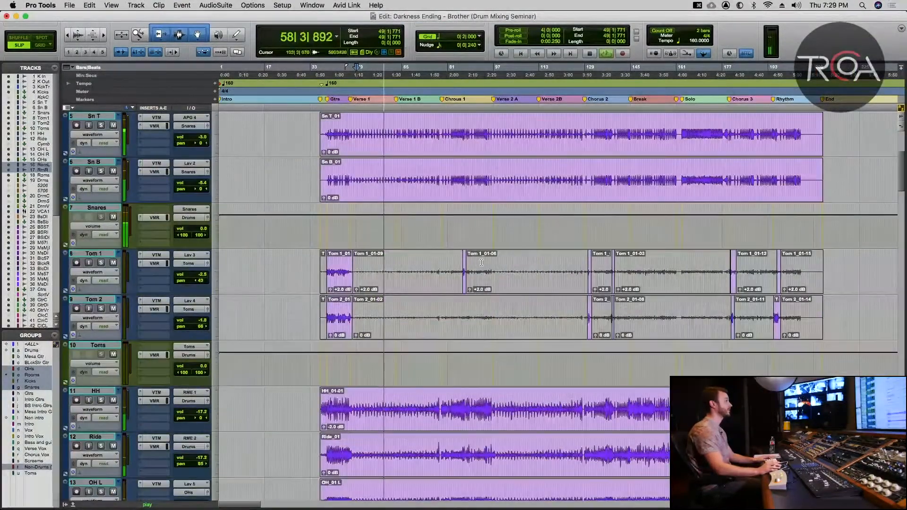
pyautogui.press('space')
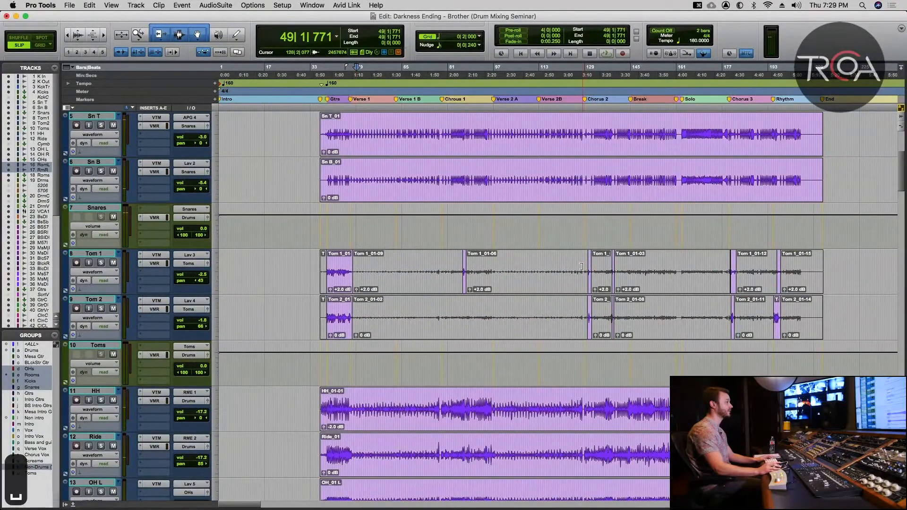
pyautogui.click(581, 266)
pyautogui.press('space')
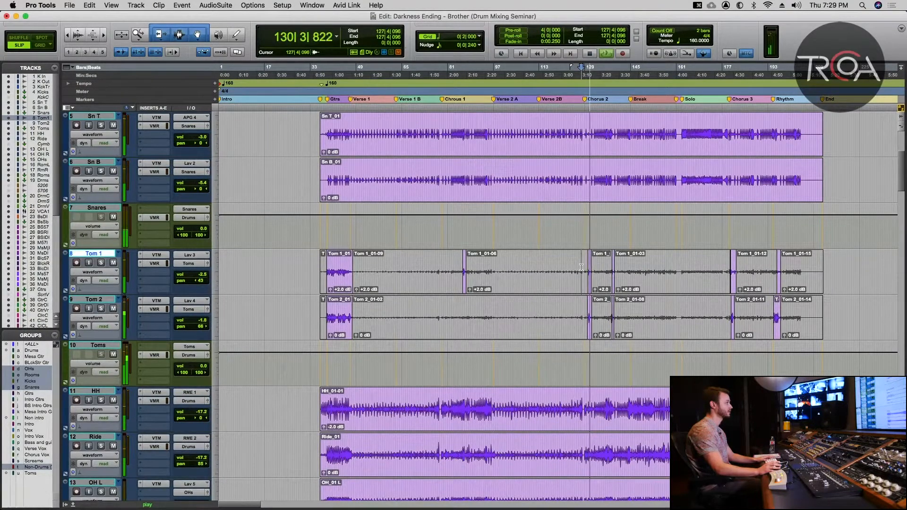
pyautogui.press('super+equal')
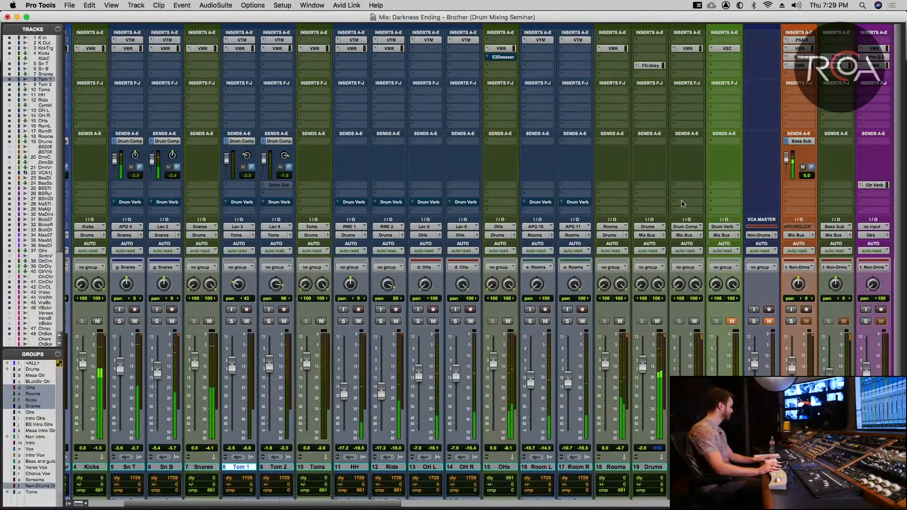
pyautogui.press('space')
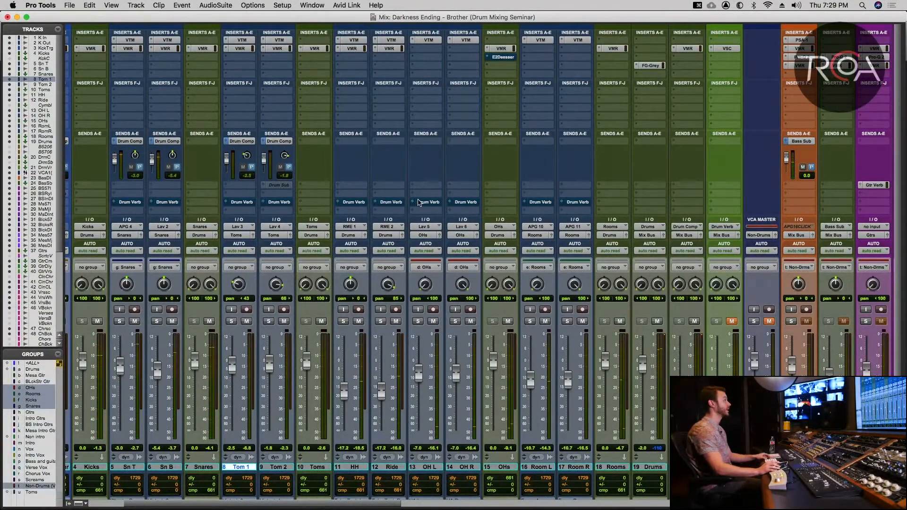
# Show the Drum Verb send controls in the mixer and compare the drums with Drum Comp muted and unmuted.
pyautogui.hscroll(-3, 418, 202)
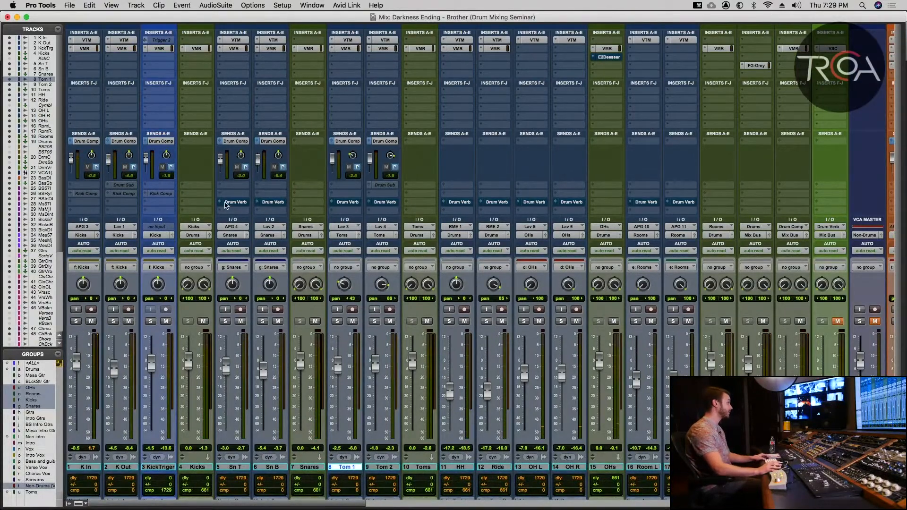
pyautogui.keyDown('alt'); pyautogui.keyDown('super'); pyautogui.click(228, 203); pyautogui.keyUp('super'); pyautogui.keyUp('alt')
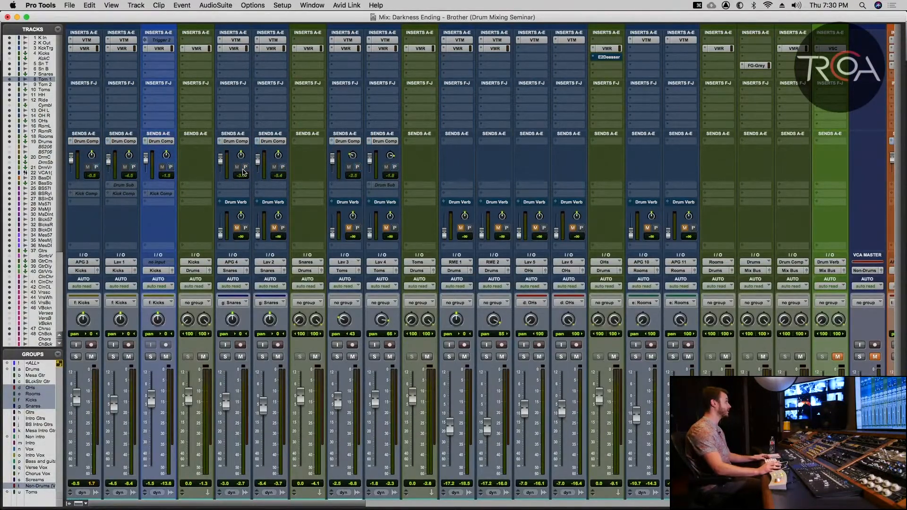
pyautogui.press('space')
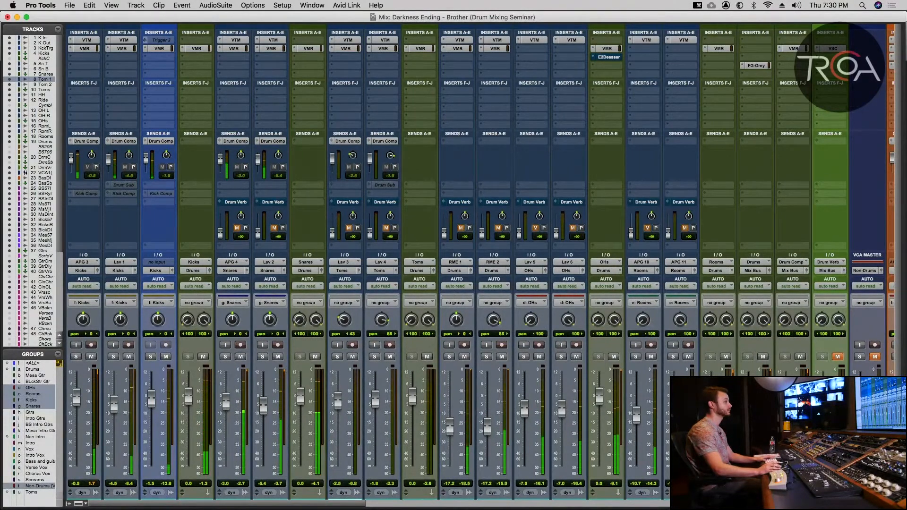
pyautogui.click(799, 358)
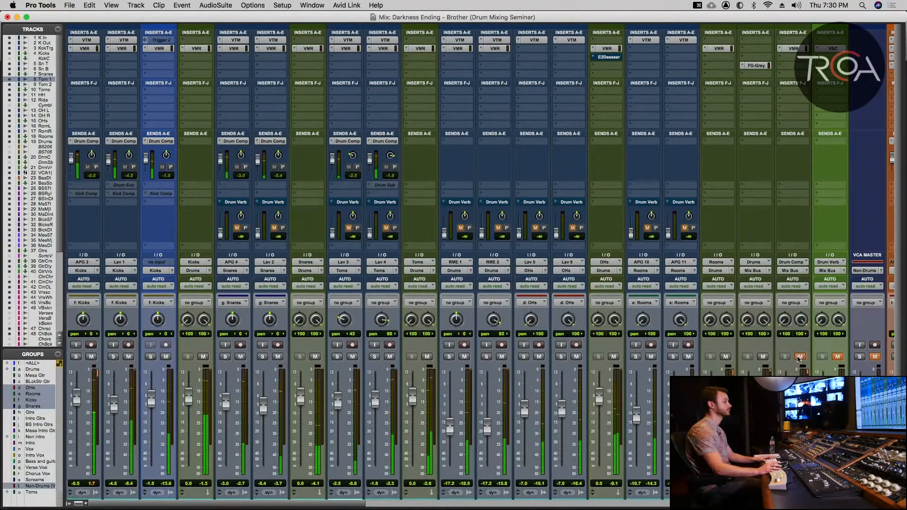
pyautogui.click(800, 357)
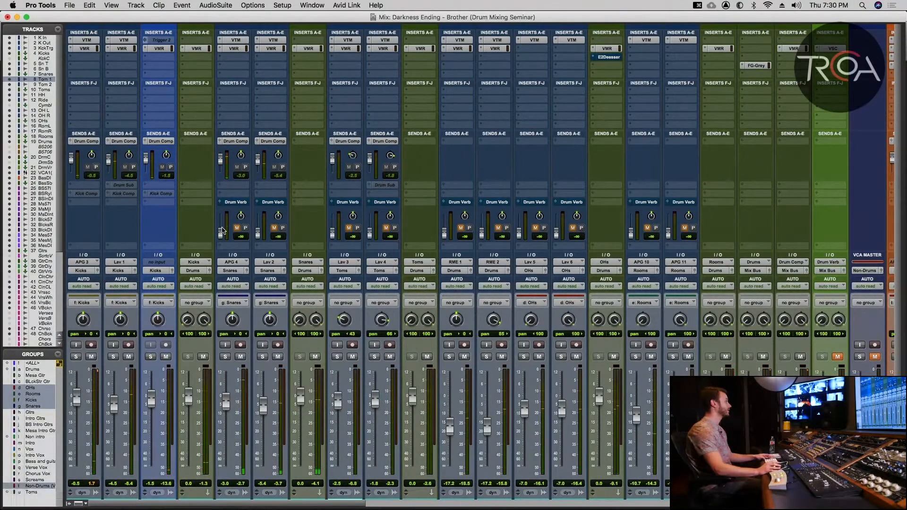
# Activate the Drum Verb sends on the snares, toms, hi-hat, ride and overheads at -12.5 dB, with tom and cymbal sends following main pan.
pyautogui.scroll(-3, 219, 316)
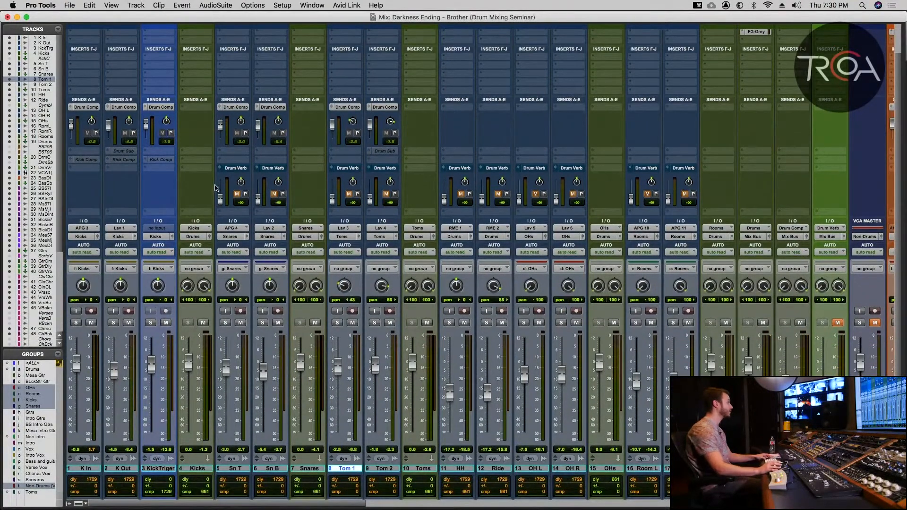
pyautogui.click(226, 168)
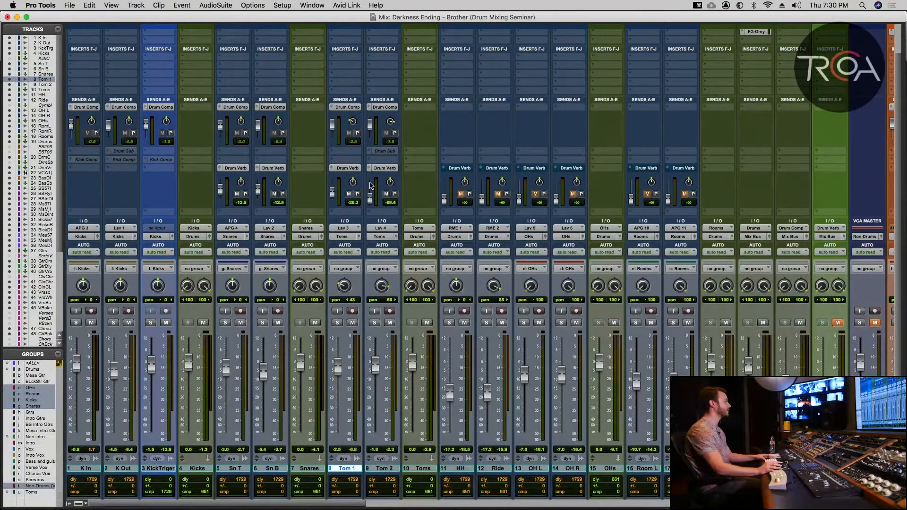
pyautogui.moveTo(370, 167); pyautogui.dragTo(369, 141)
pyautogui.click(348, 168)
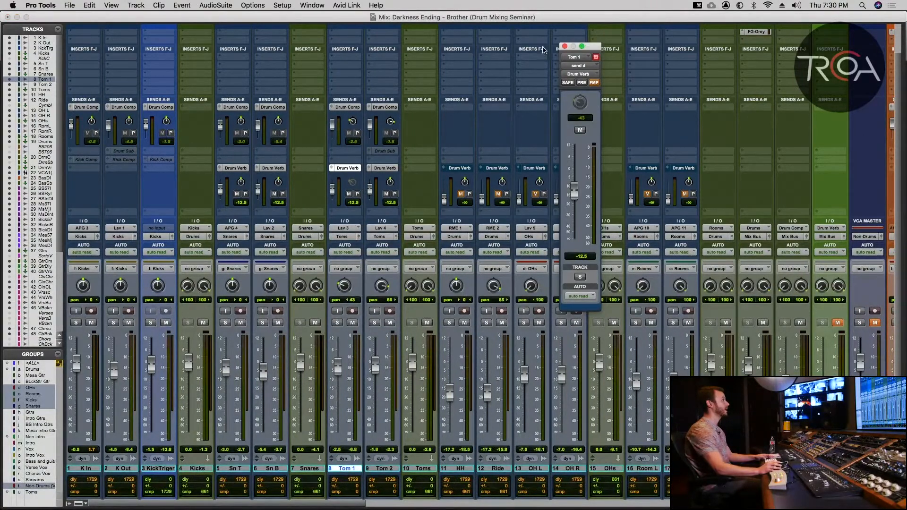
pyautogui.click(565, 46)
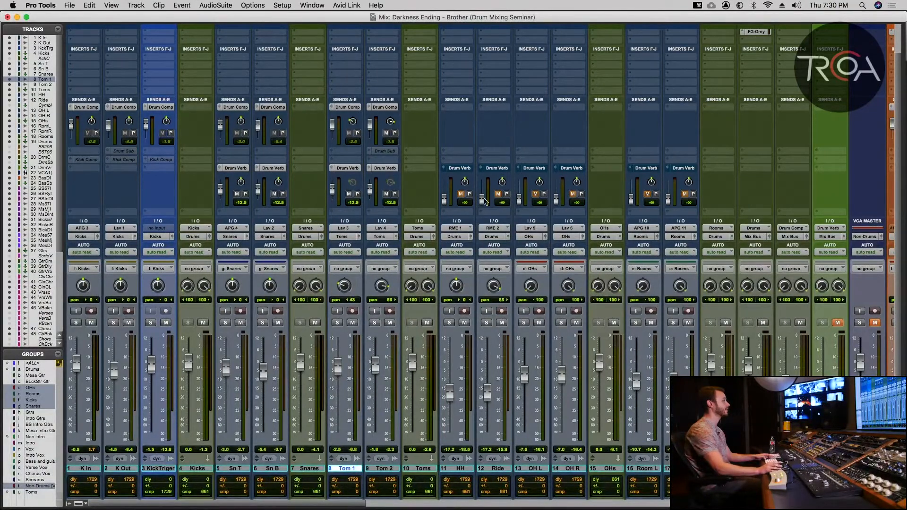
pyautogui.moveTo(472, 173); pyautogui.dragTo(570, 169)
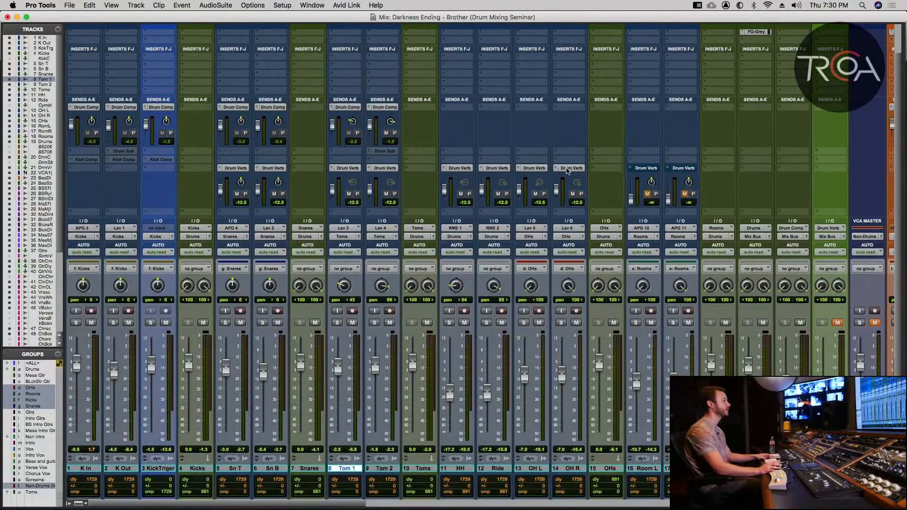
# Load the drum preset Realistic Full Drum Room 1 in the Drum Verb track's VerbSuite Classics and play the drums with the reverb.
pyautogui.hscroll(5, 612, 206)
pyautogui.scroll(2, 613, 206)
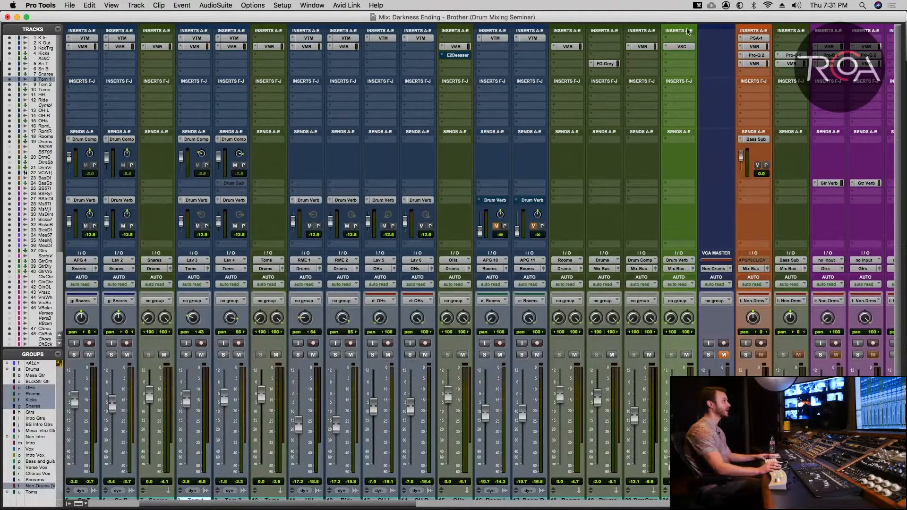
pyautogui.click(682, 47)
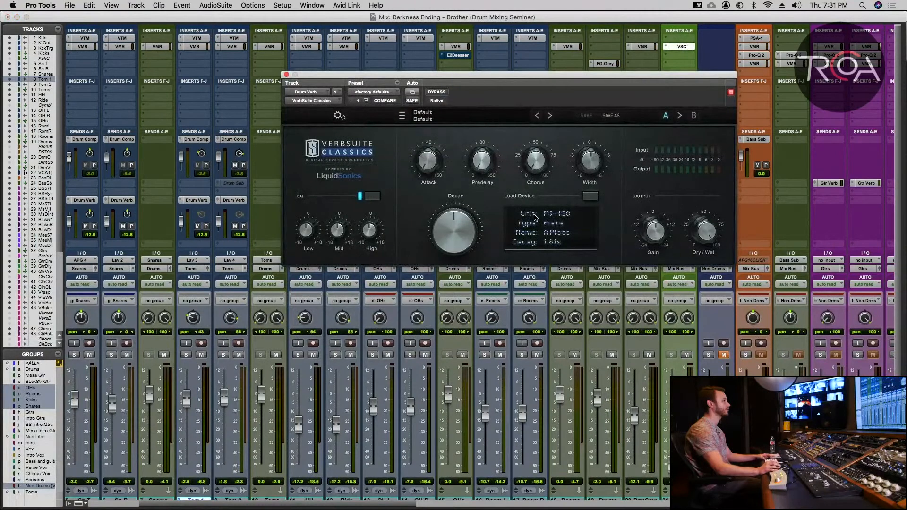
pyautogui.click(427, 122)
pyautogui.moveTo(439, 129)
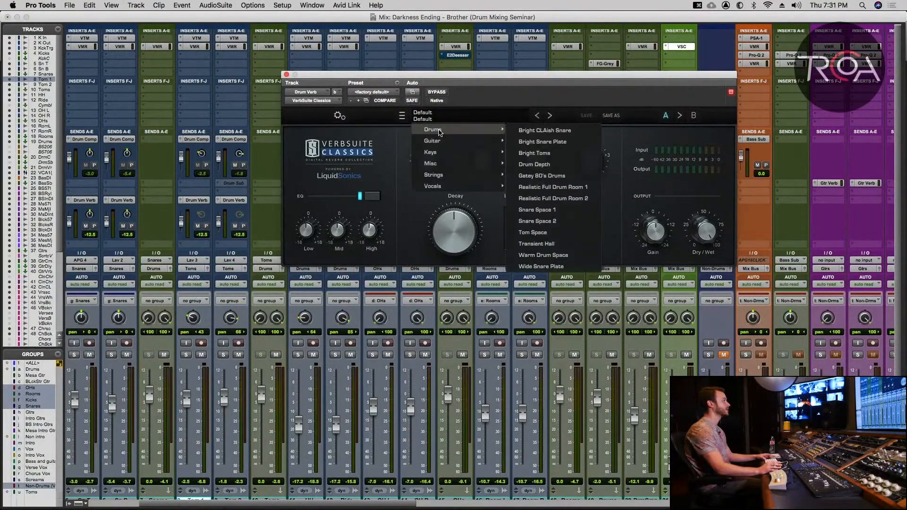
pyautogui.click(566, 187)
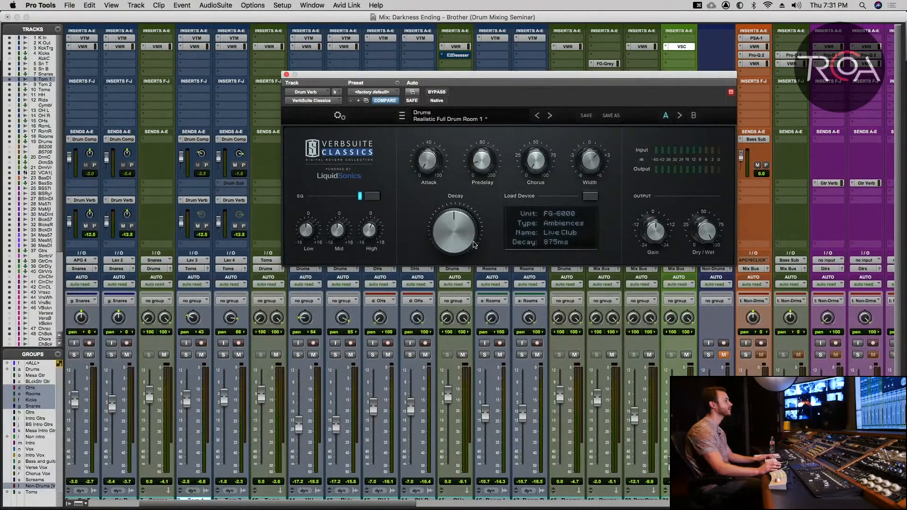
pyautogui.press('space')
pyautogui.click(286, 75)
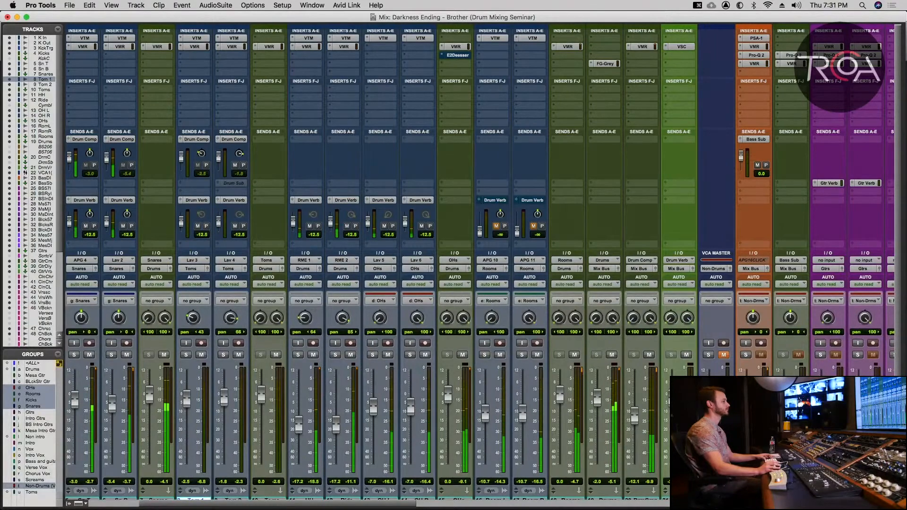
pyautogui.hscroll(-3, 573, 347)
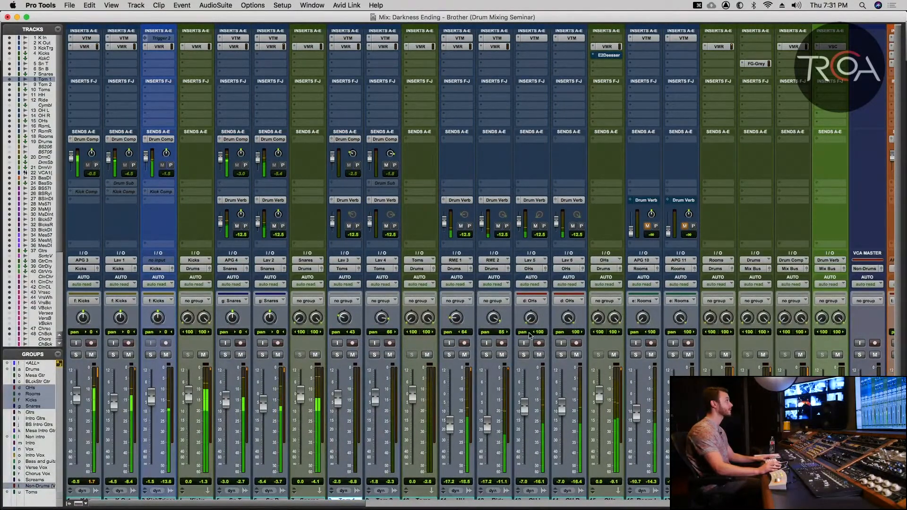
pyautogui.press('space')
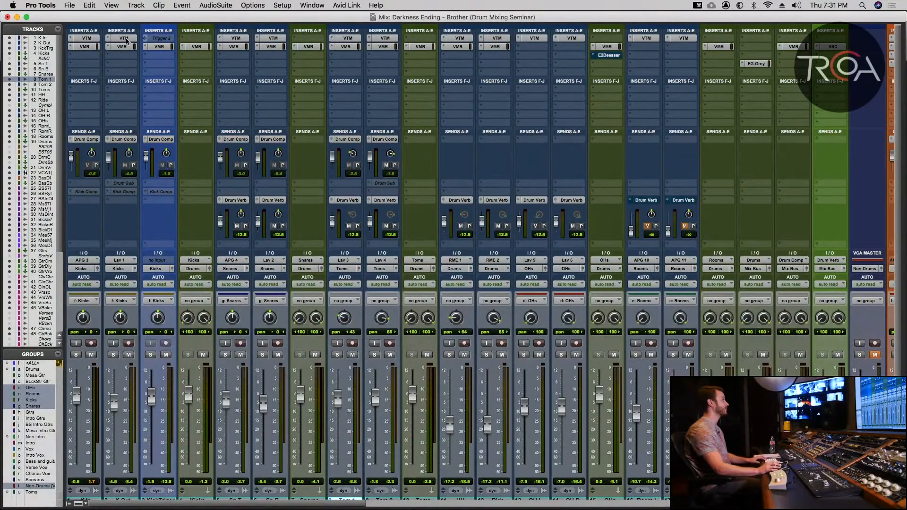
# Bypass the VTM and VMR inserts, mute all Drum Comp and Drum Verb sends, and play the unprocessed drums, muting KickTriger too.
pyautogui.keyDown('alt'); pyautogui.keyDown('super'); pyautogui.click(86, 37); pyautogui.keyUp('super'); pyautogui.keyUp('alt')
pyautogui.keyDown('alt'); pyautogui.keyDown('super'); pyautogui.click(87, 47); pyautogui.keyUp('super'); pyautogui.keyUp('alt')
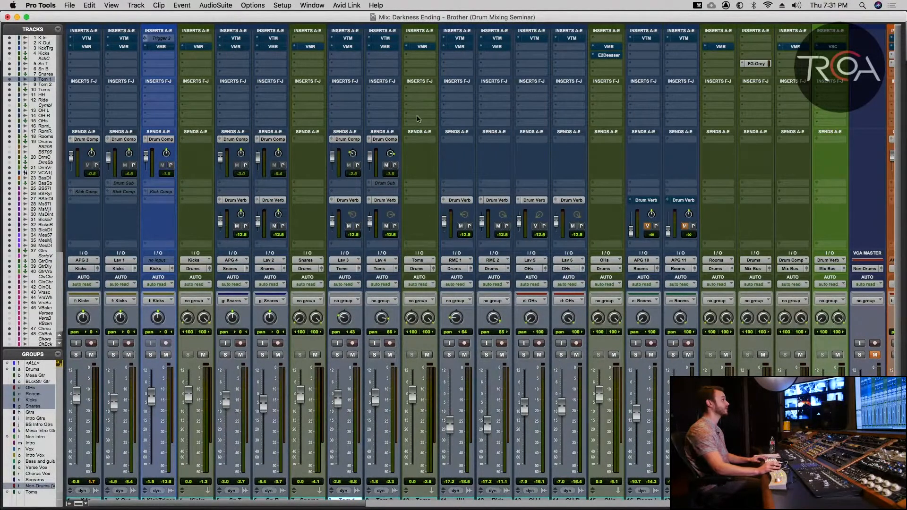
pyautogui.keyDown('alt'); pyautogui.keyDown('super'); pyautogui.click(80, 140); pyautogui.keyUp('super'); pyautogui.keyUp('alt')
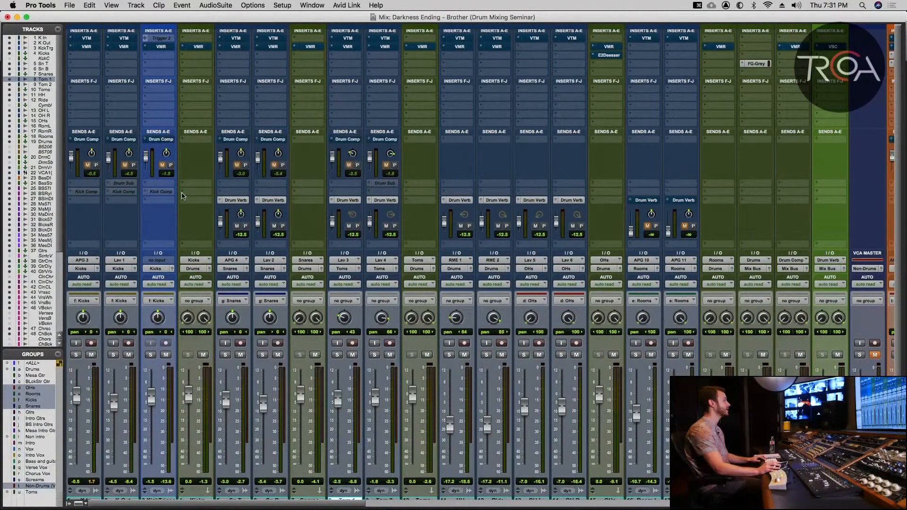
pyautogui.keyDown('alt'); pyautogui.keyDown('super'); pyautogui.click(233, 202); pyautogui.keyUp('super'); pyautogui.keyUp('alt')
pyautogui.press('space')
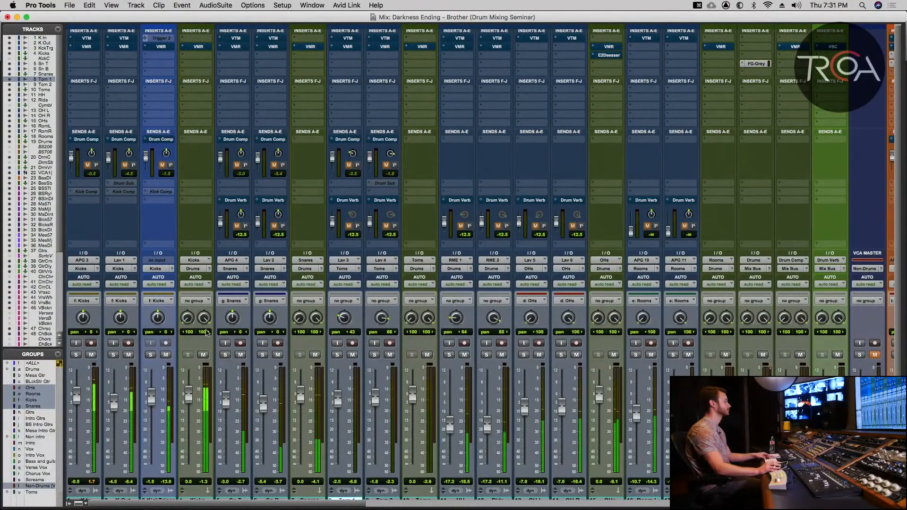
pyautogui.click(166, 355)
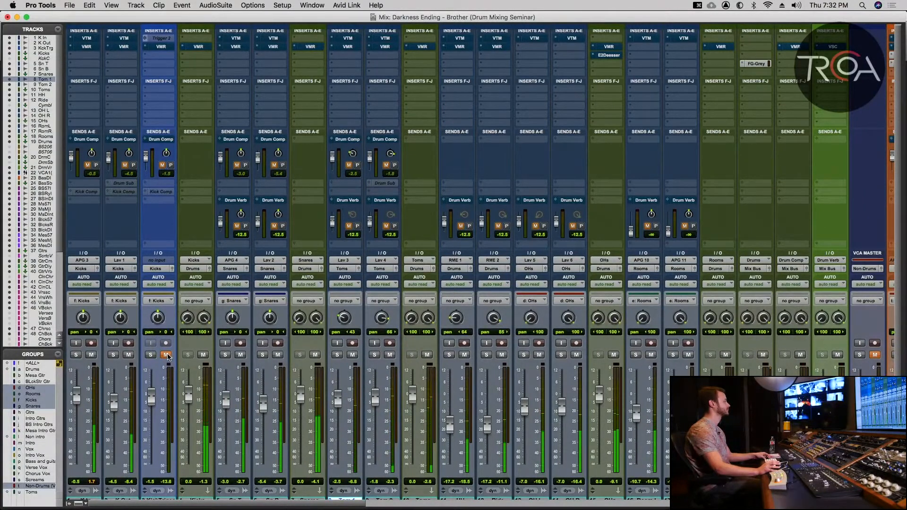
# Re-enable the VTM and VMR inserts and the Drum Comp and Drum Verb sends during playback to compare the processed drums.
pyautogui.keyDown('alt'); pyautogui.keyDown('super'); pyautogui.click(87, 39); pyautogui.keyUp('super'); pyautogui.keyUp('alt')
pyautogui.keyDown('alt'); pyautogui.keyDown('super'); pyautogui.click(87, 47); pyautogui.keyUp('super'); pyautogui.keyUp('alt')
pyautogui.keyDown('alt'); pyautogui.keyDown('super'); pyautogui.click(87, 139); pyautogui.keyUp('super'); pyautogui.keyUp('alt')
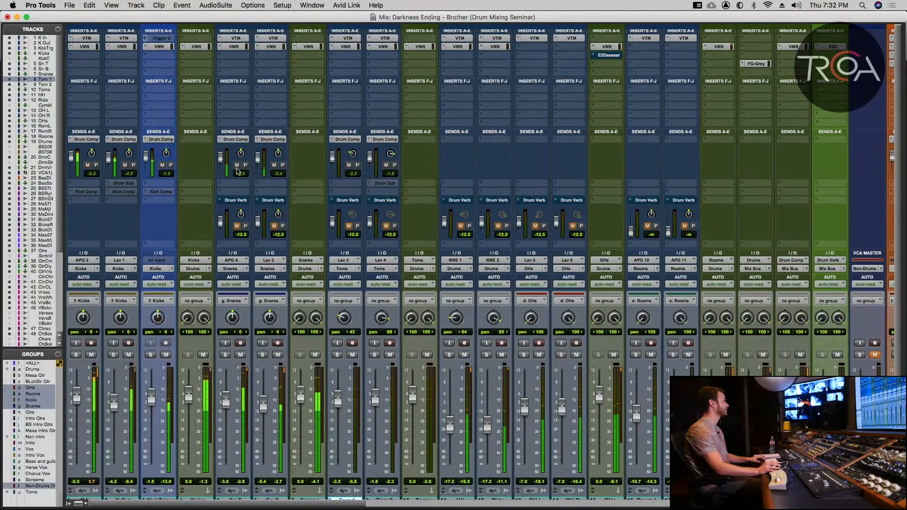
pyautogui.keyDown('alt'); pyautogui.keyDown('super'); pyautogui.click(238, 200); pyautogui.keyUp('super'); pyautogui.keyUp('alt')
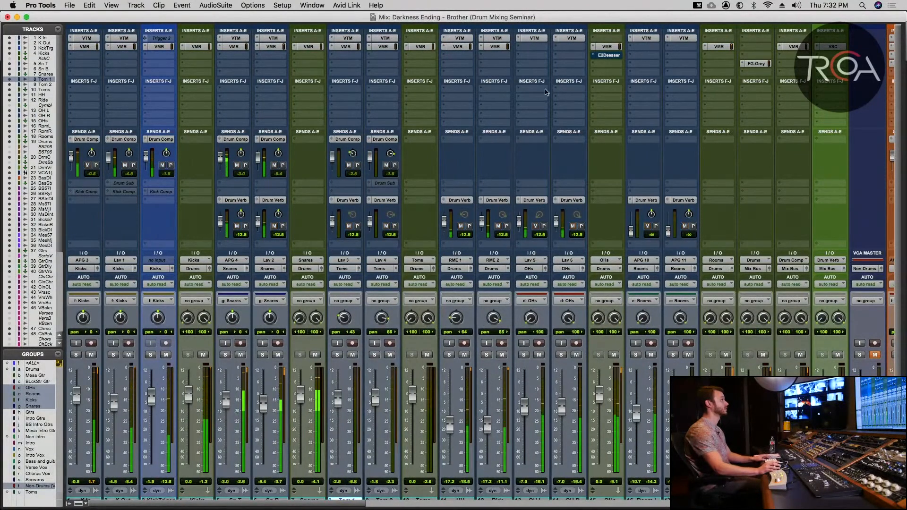